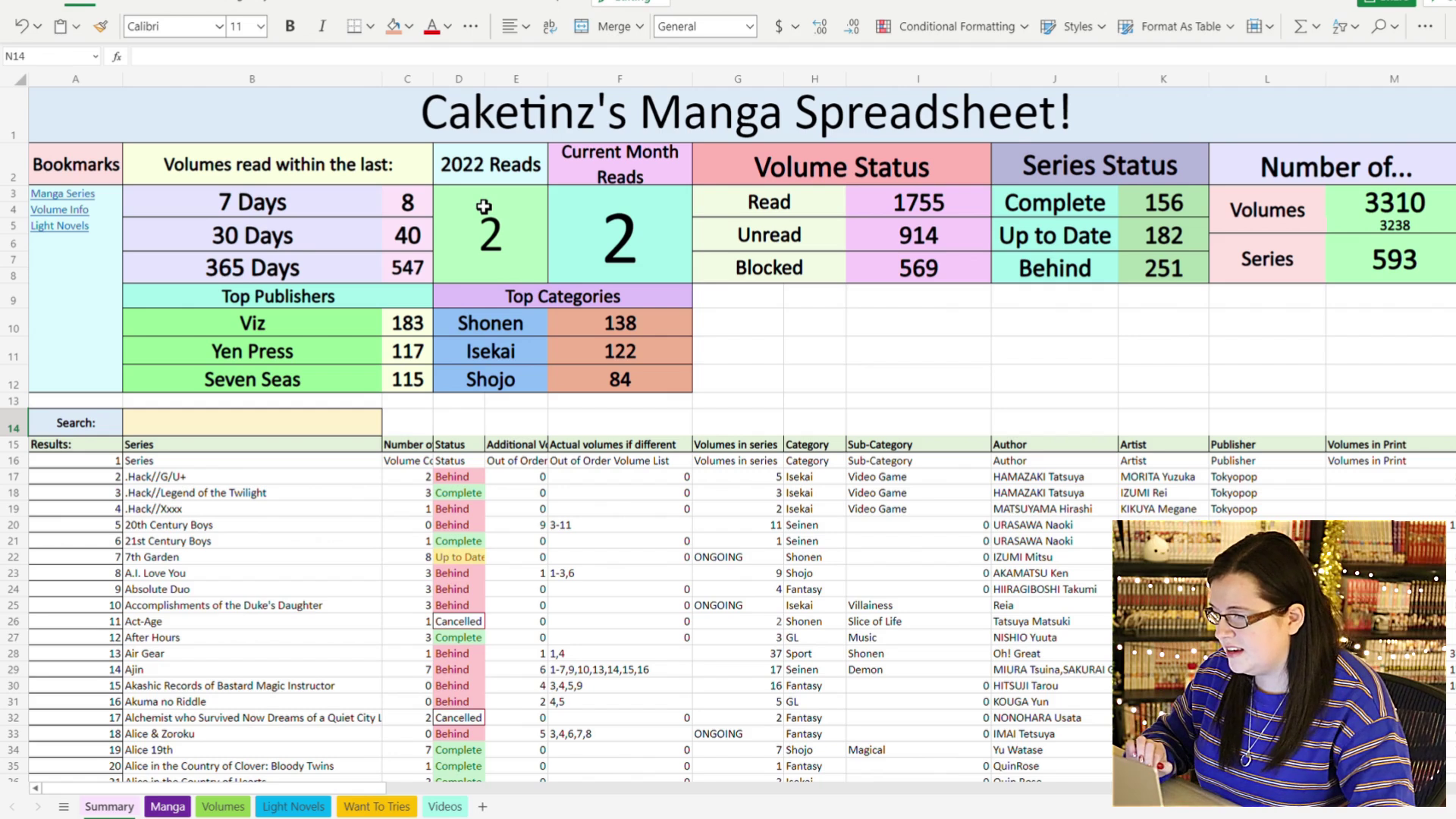
- Review the 7-, 30- and 365-day reading counts and the overall volume and series totals on the summary sheet
click(388, 211)
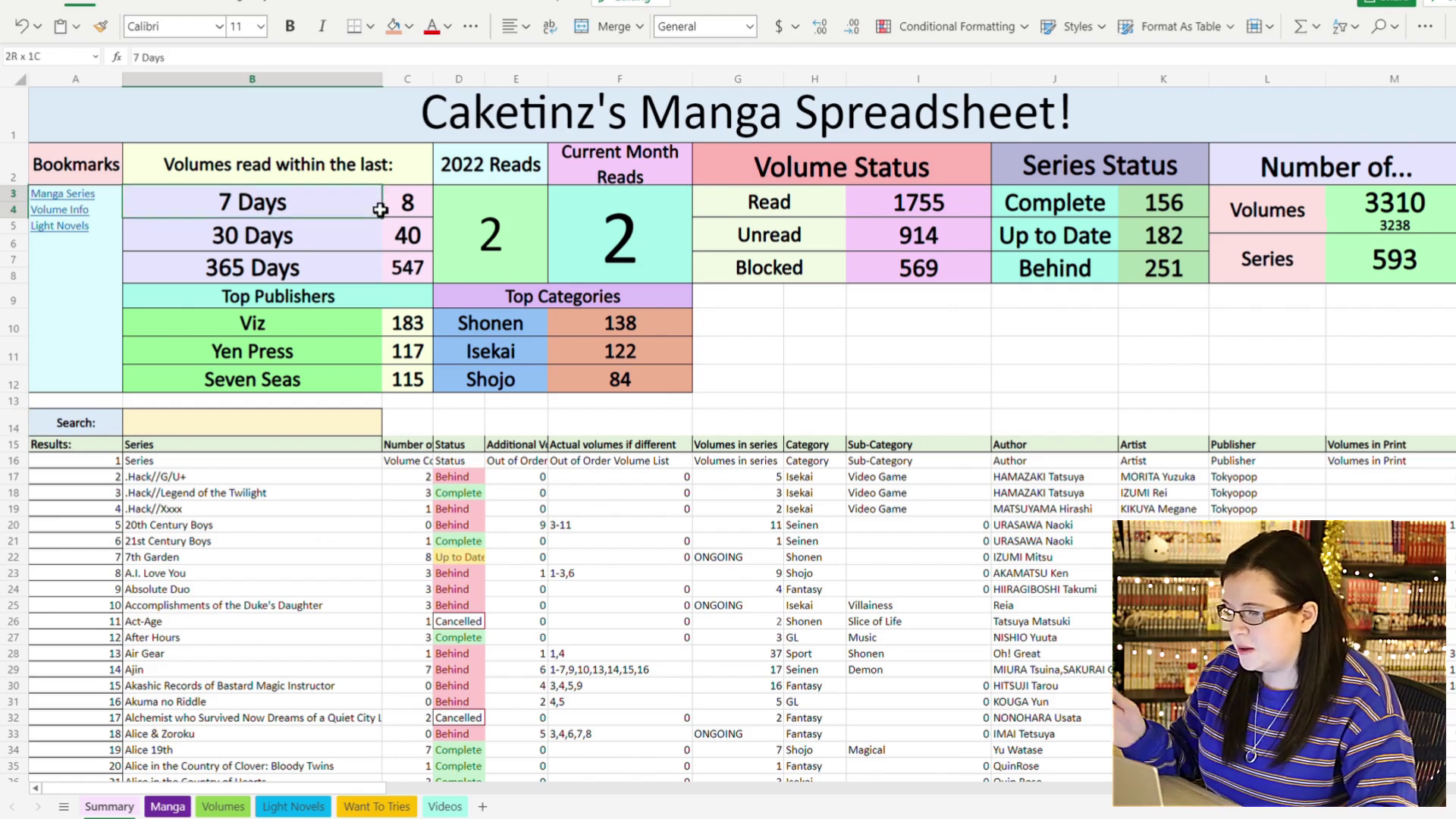
click(403, 241)
click(430, 274)
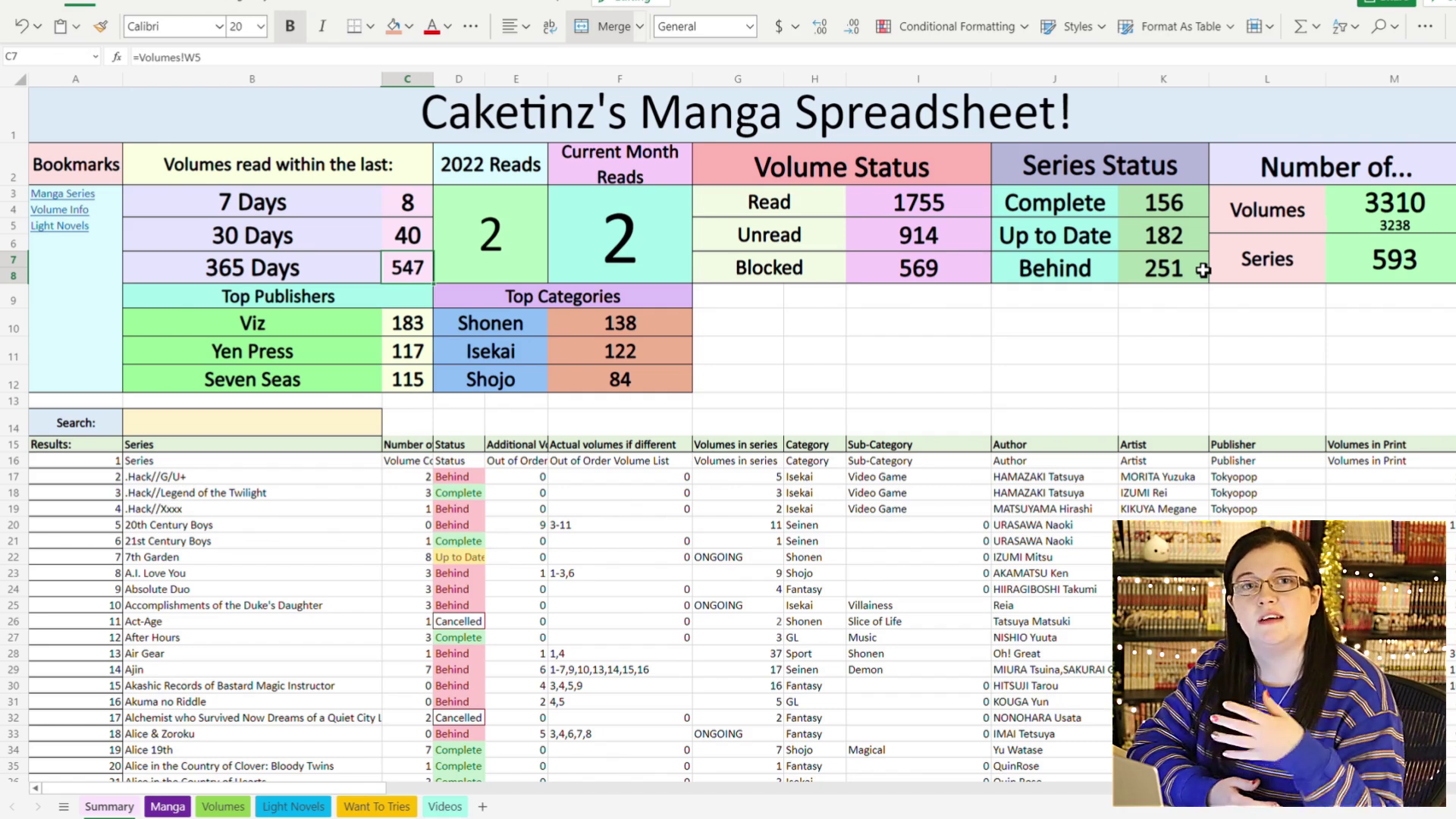
click(1393, 203)
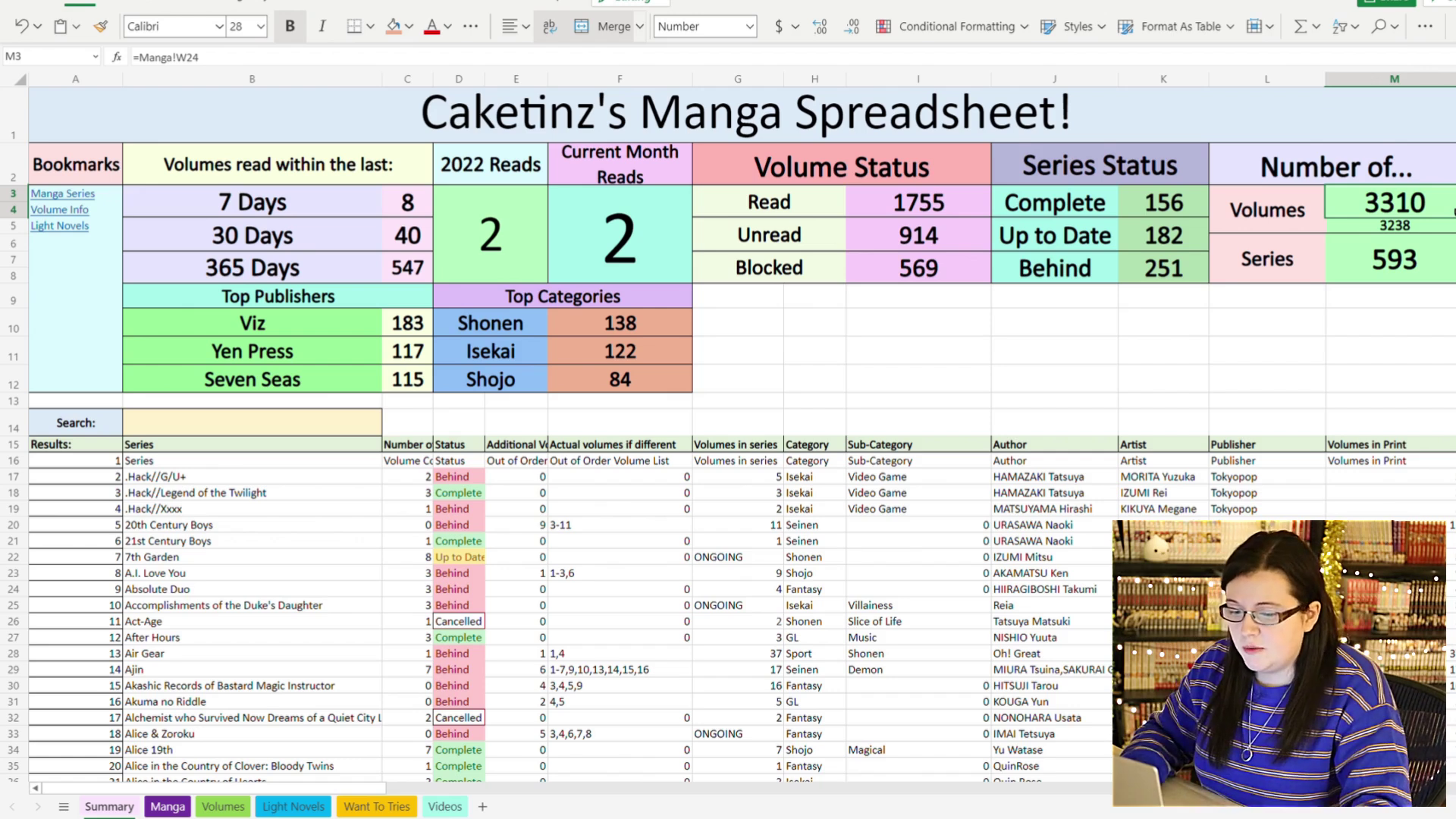
click(1447, 227)
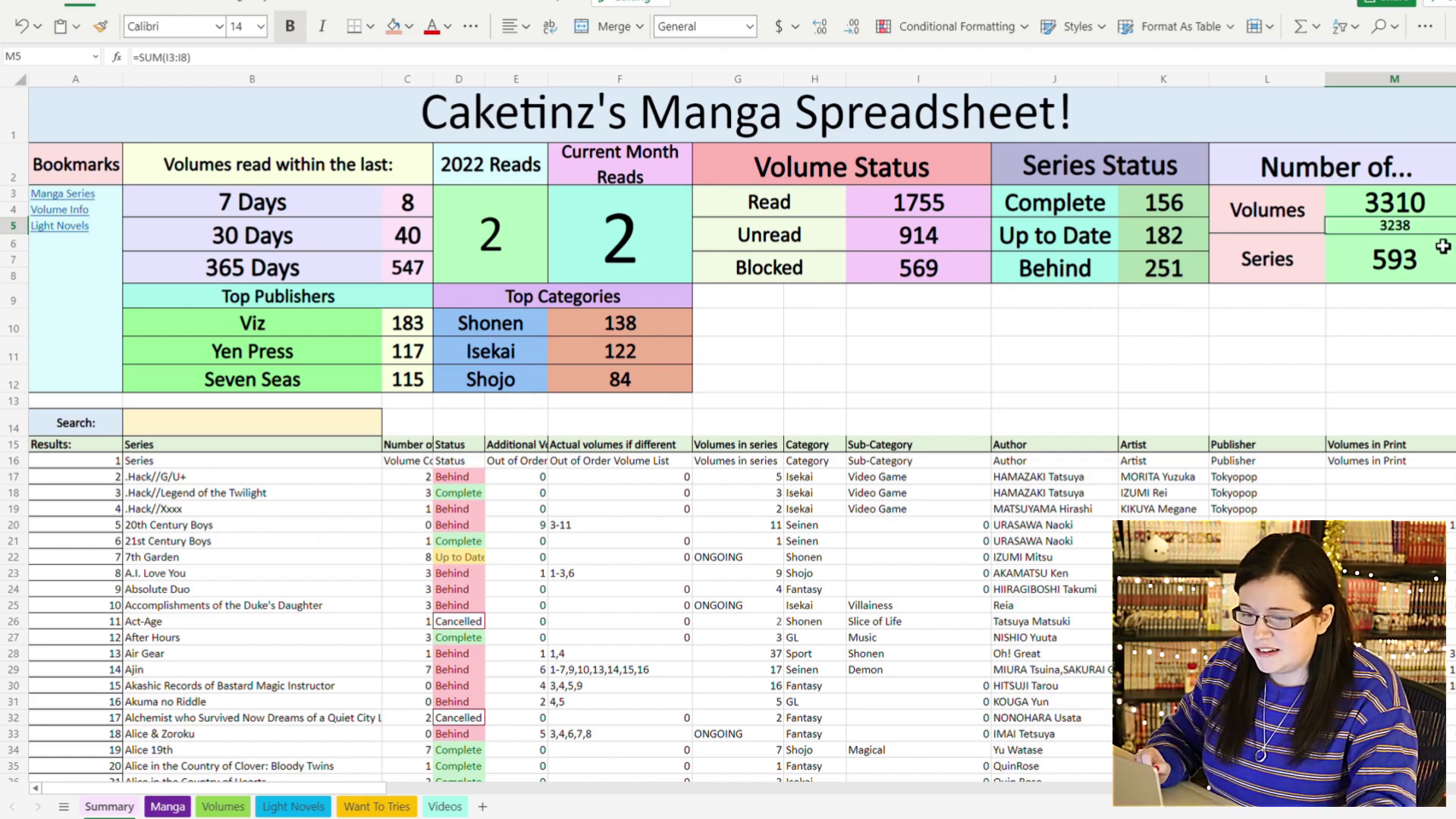
click(1443, 254)
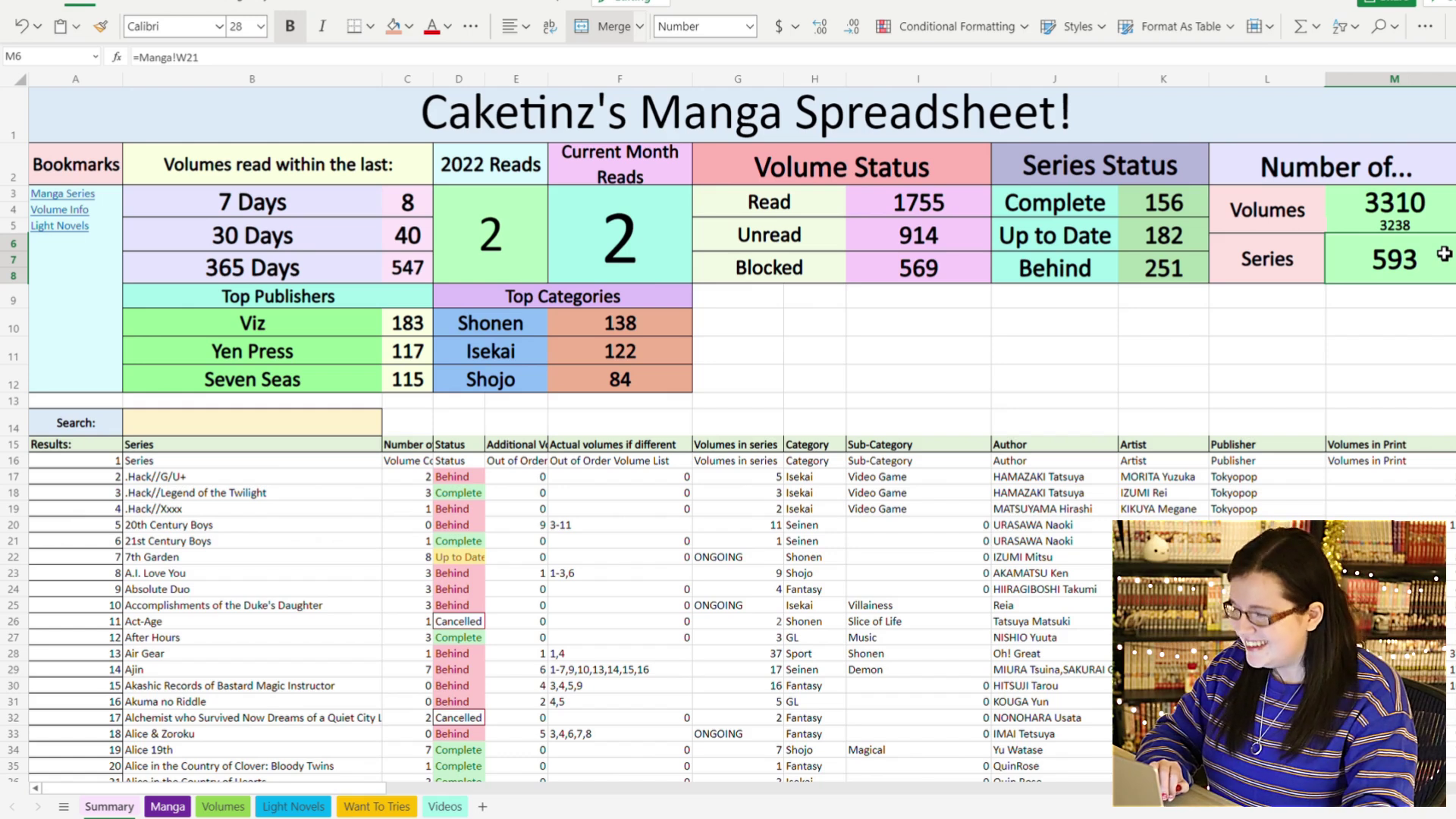
- Review the top publishers and top categories rankings and the empty area beside them
click(376, 334)
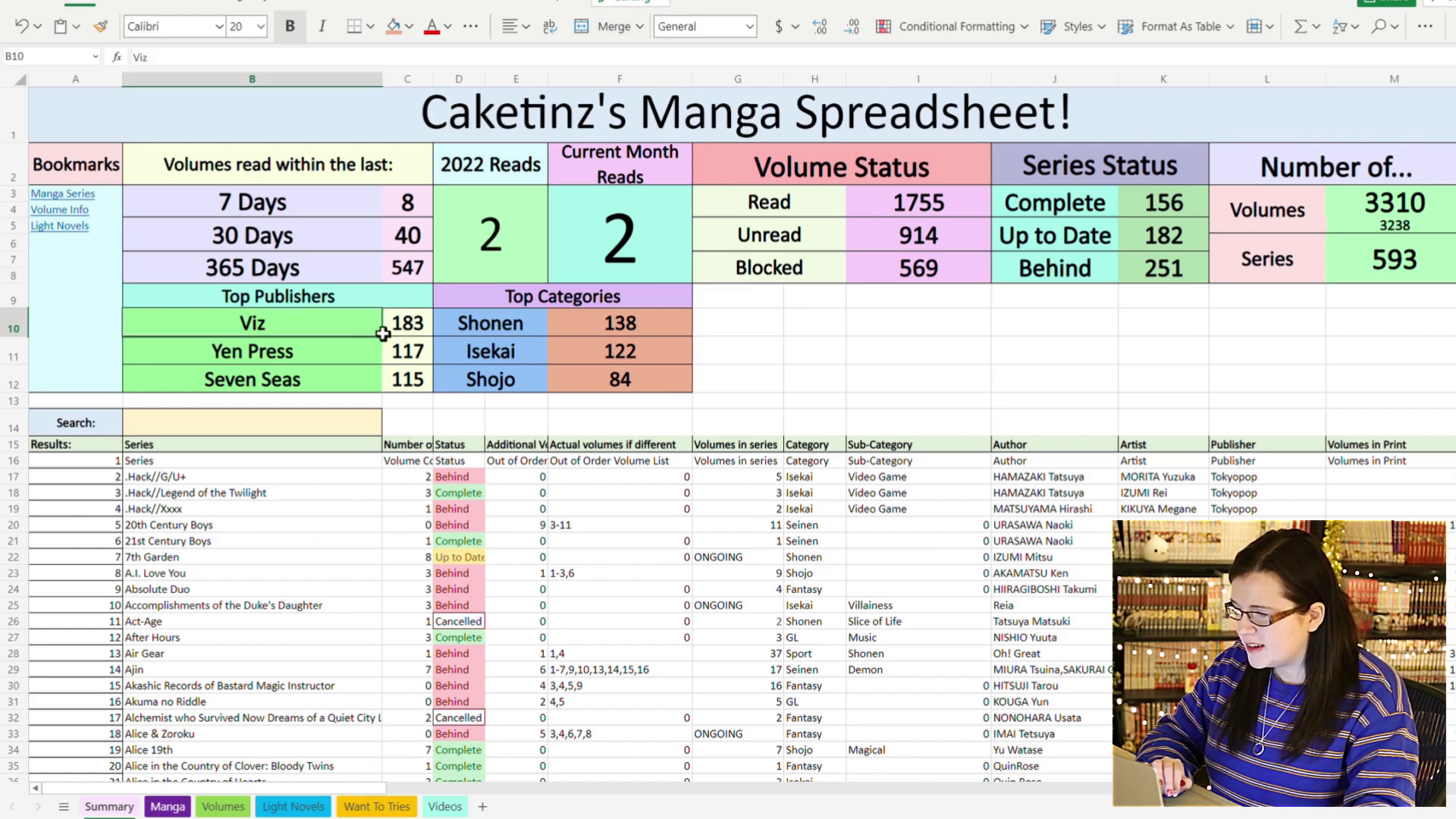
click(363, 351)
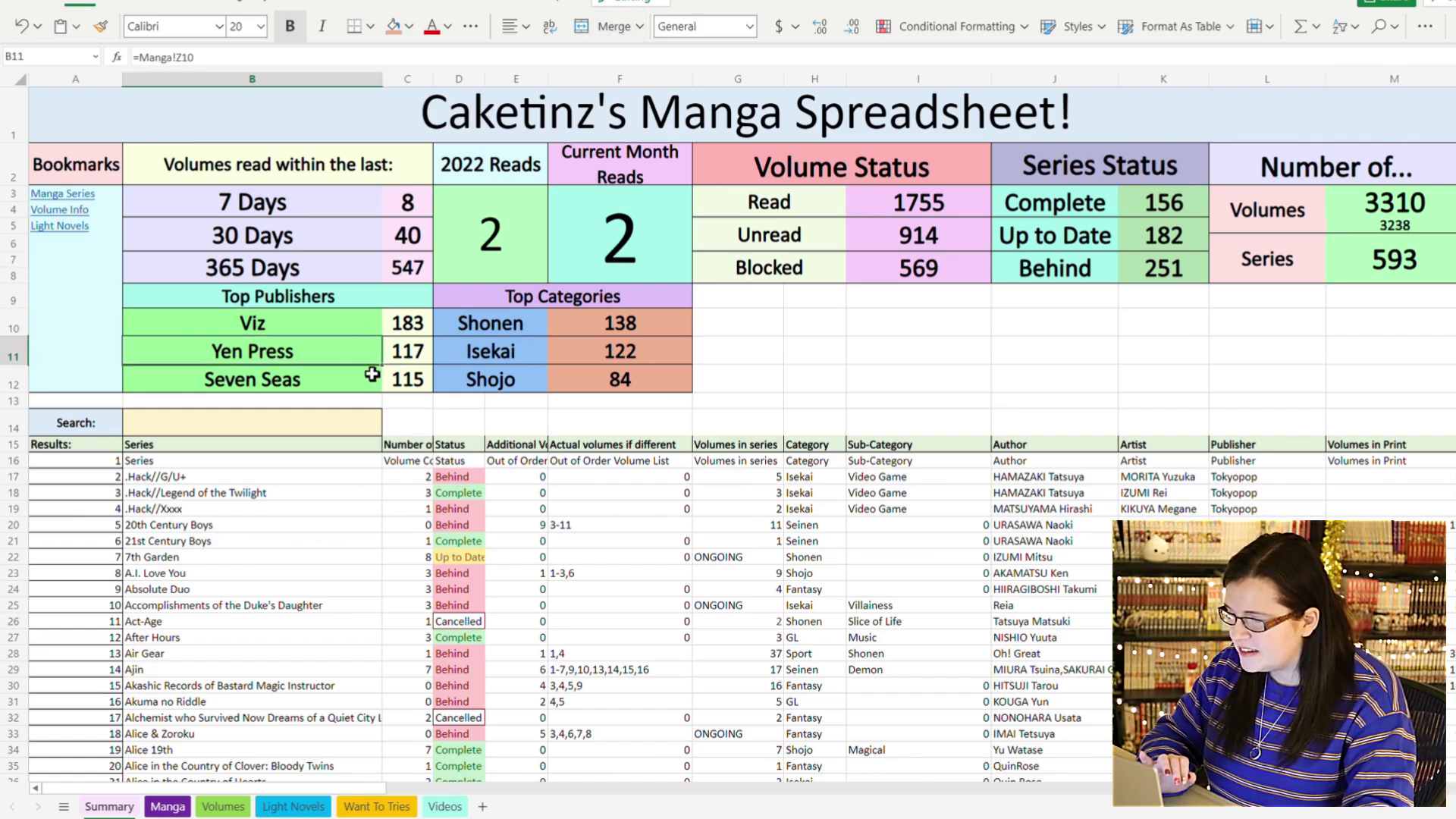
click(678, 329)
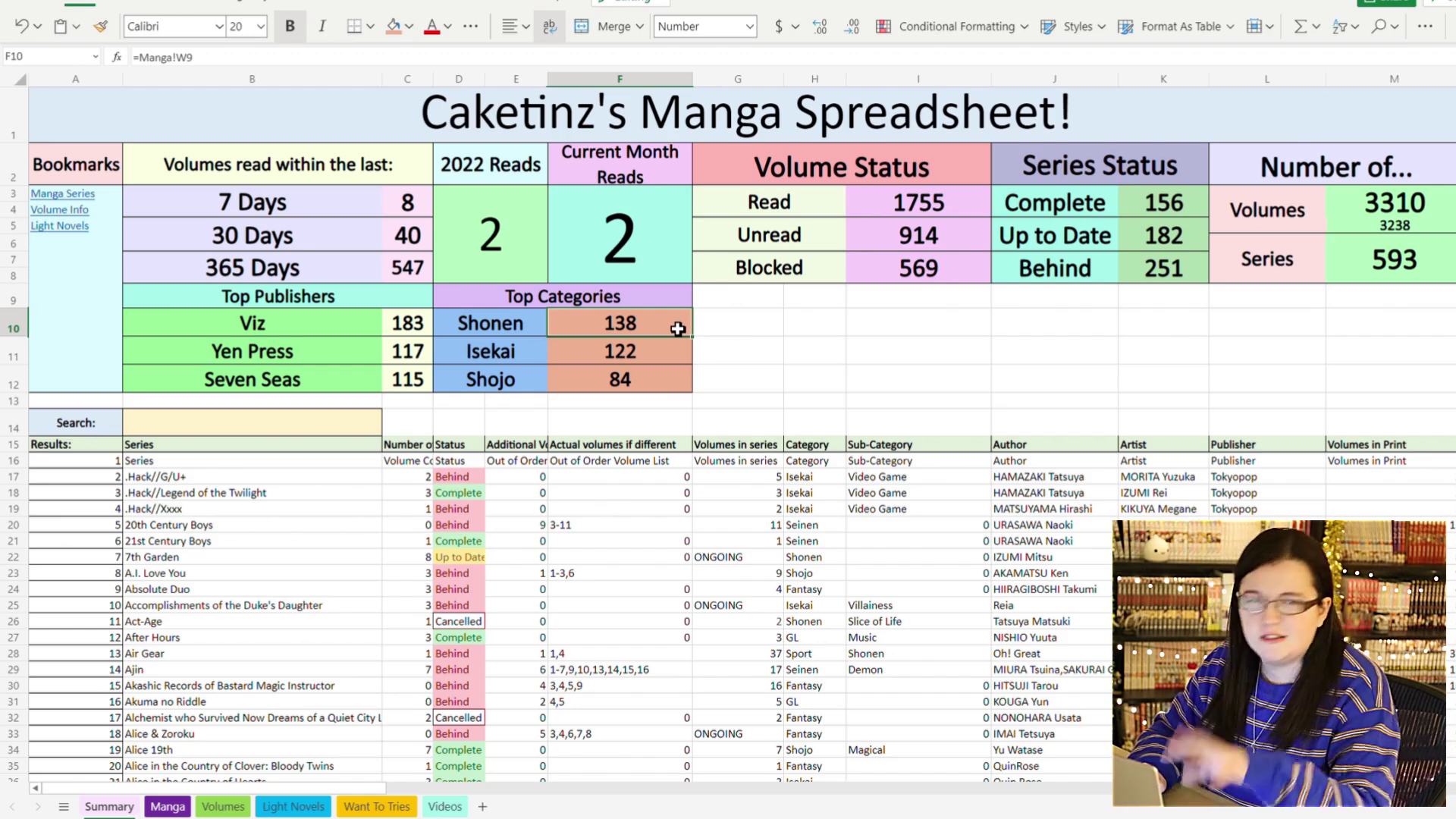
click(736, 317)
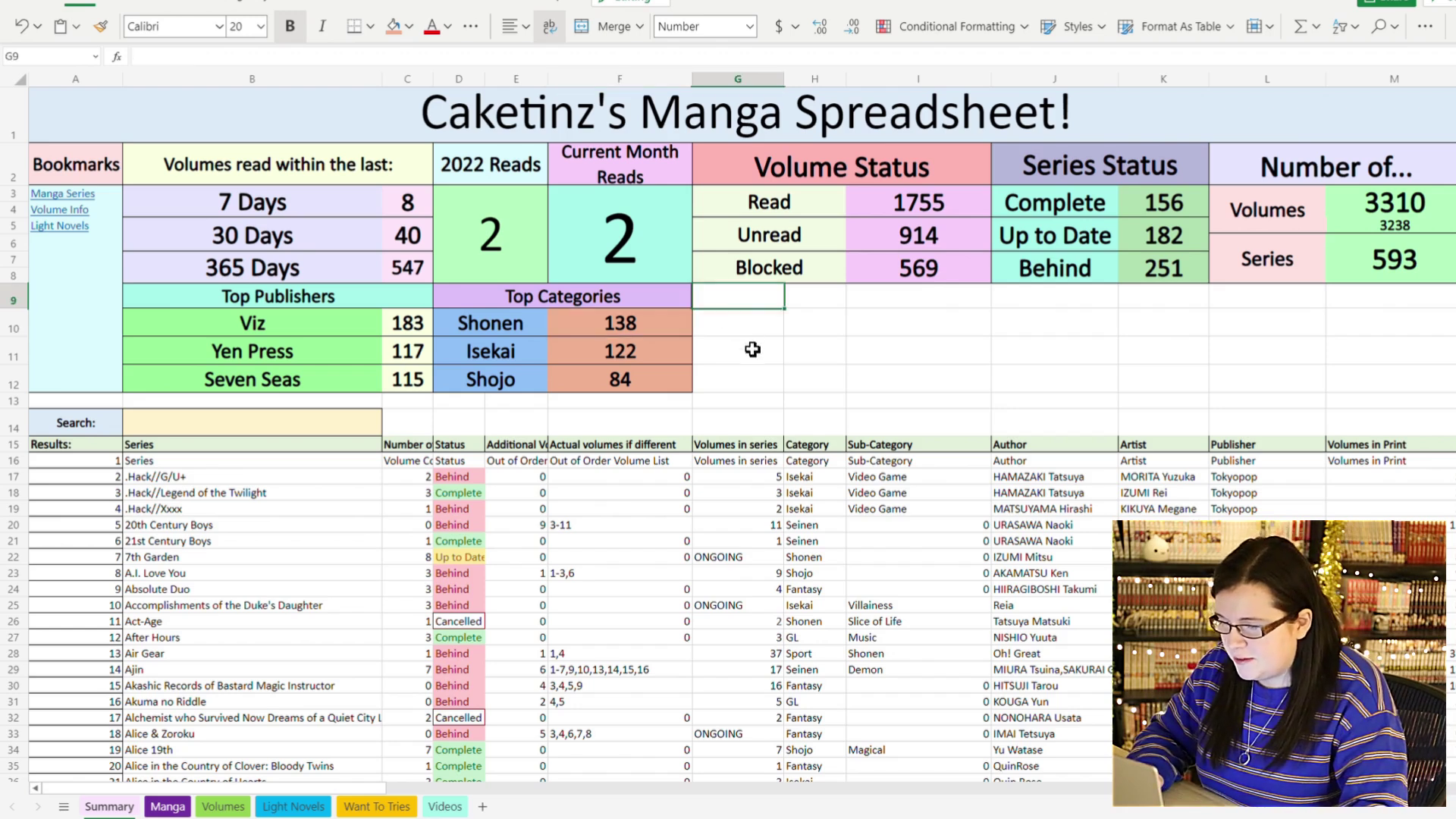
click(842, 354)
click(1062, 377)
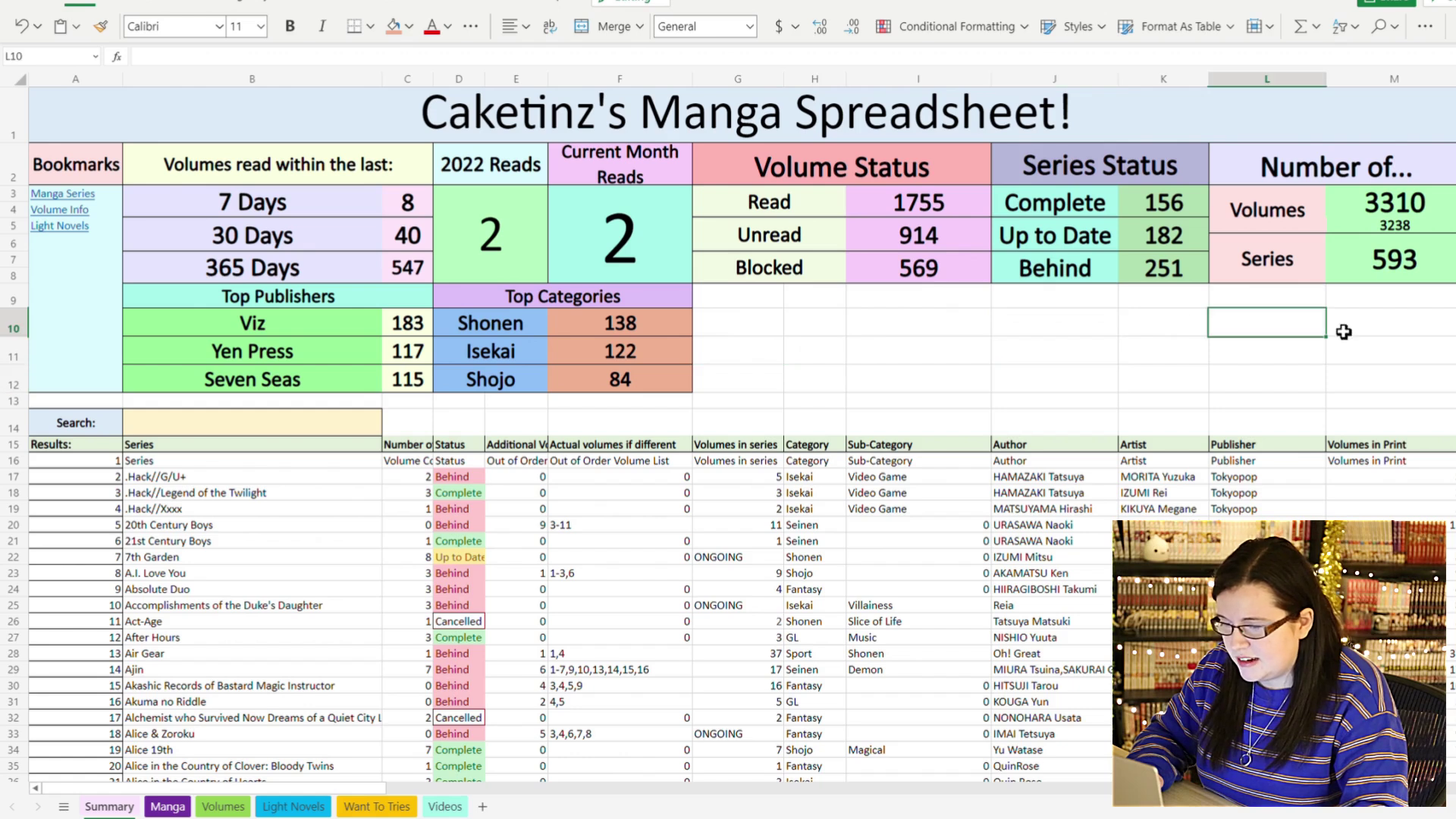
click(894, 357)
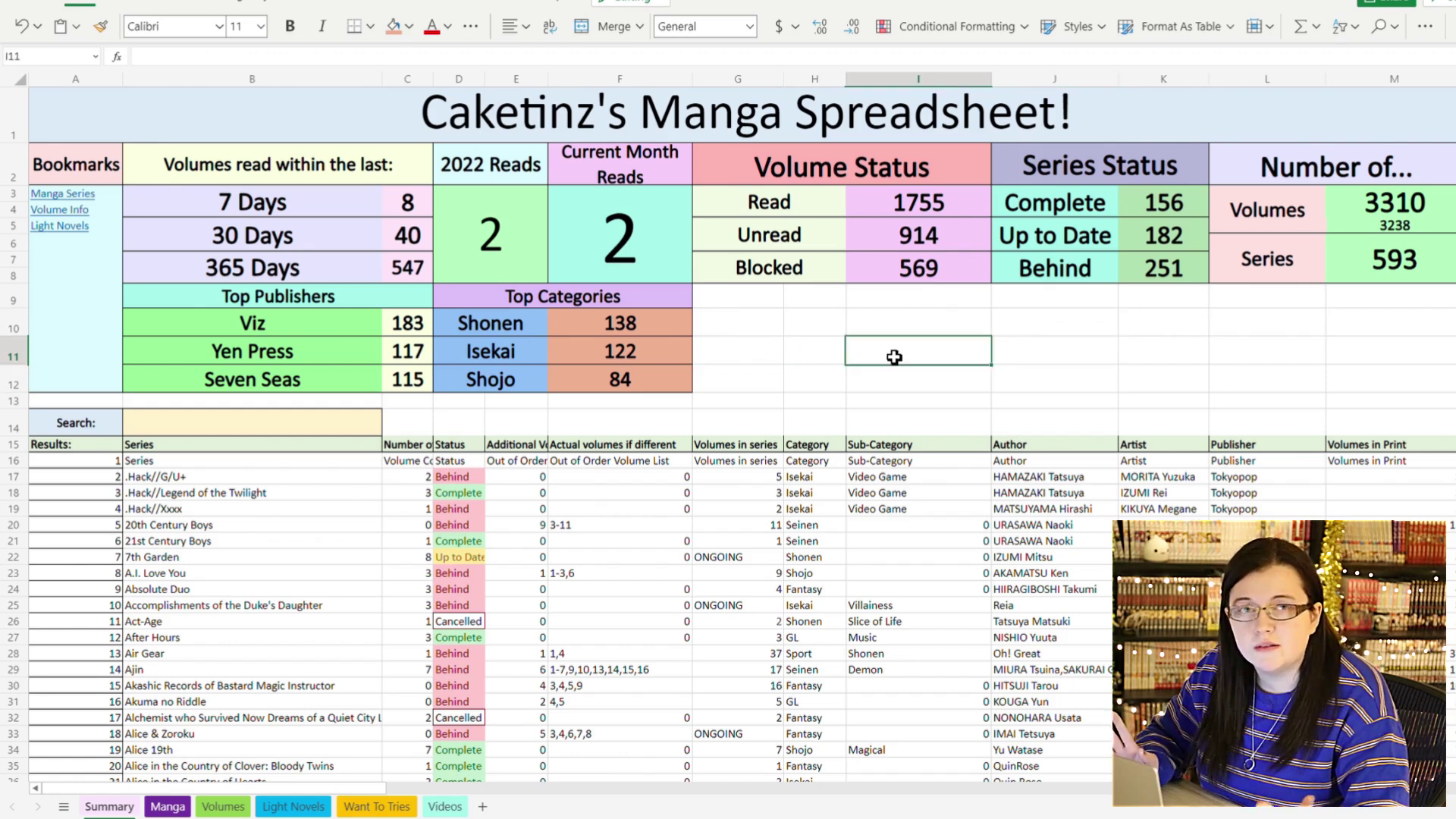
- Check which cells the reading counts, the current month reads and the Volume Status totals refer to
click(110, 241)
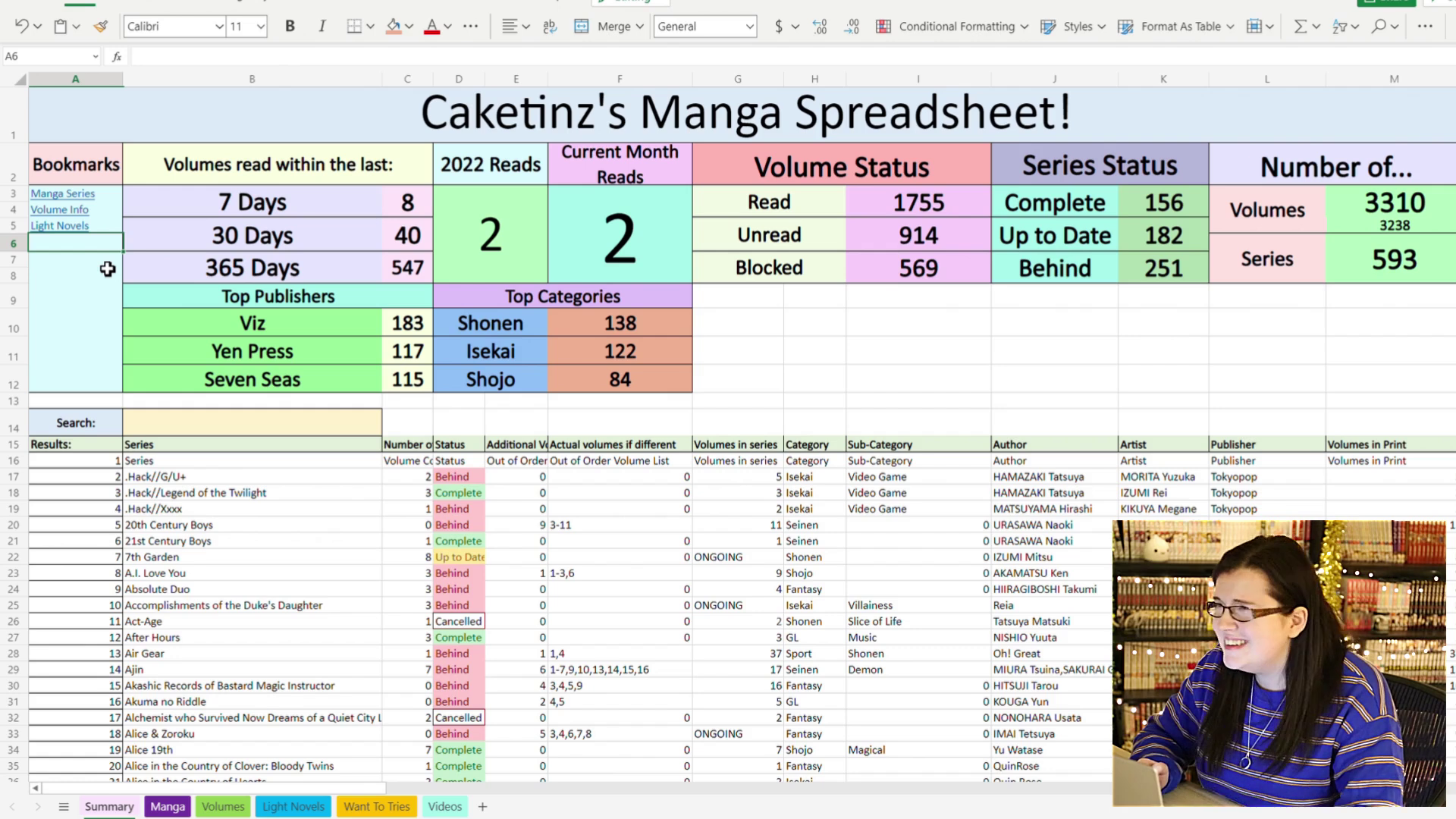
click(416, 210)
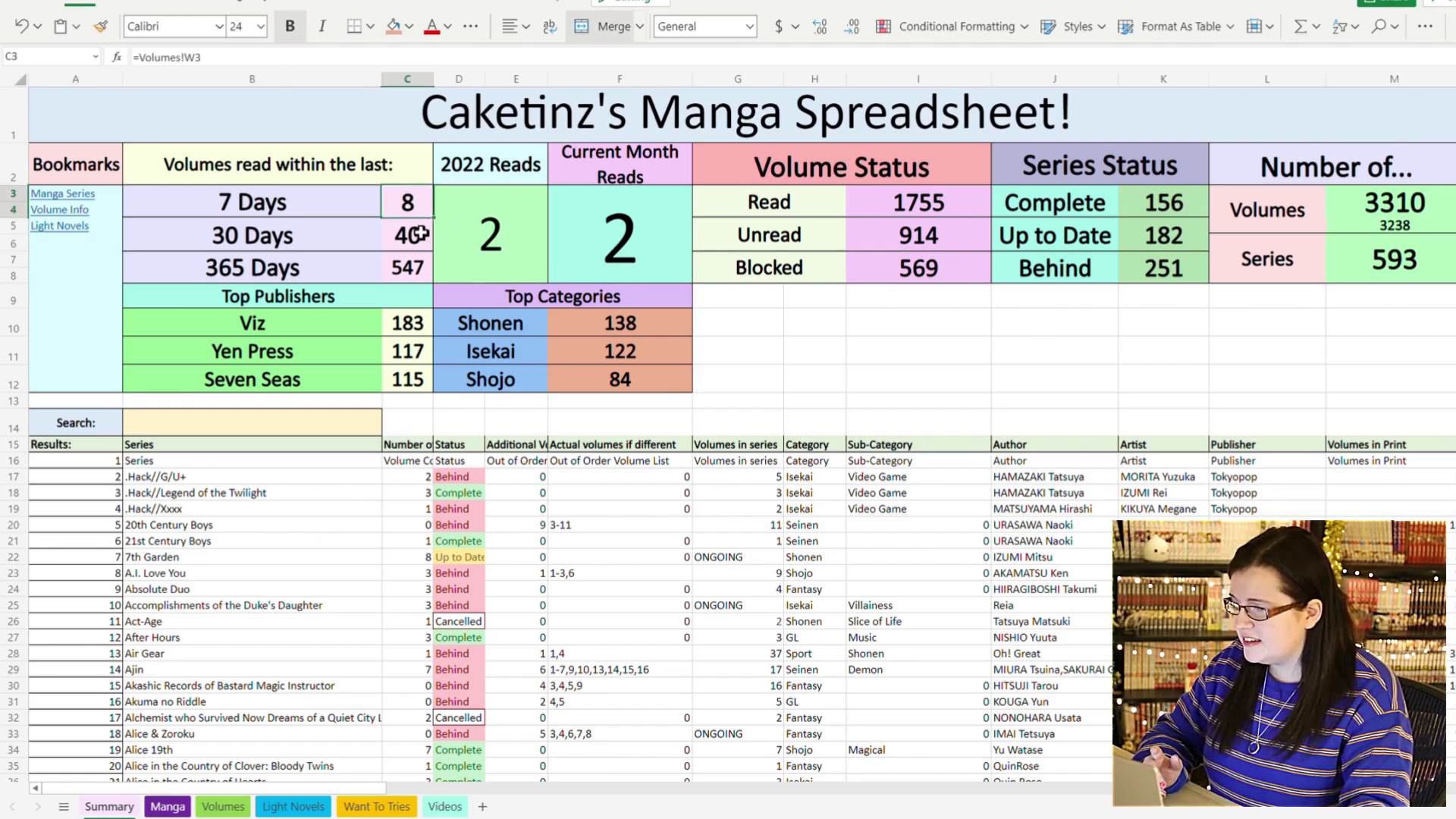
click(418, 234)
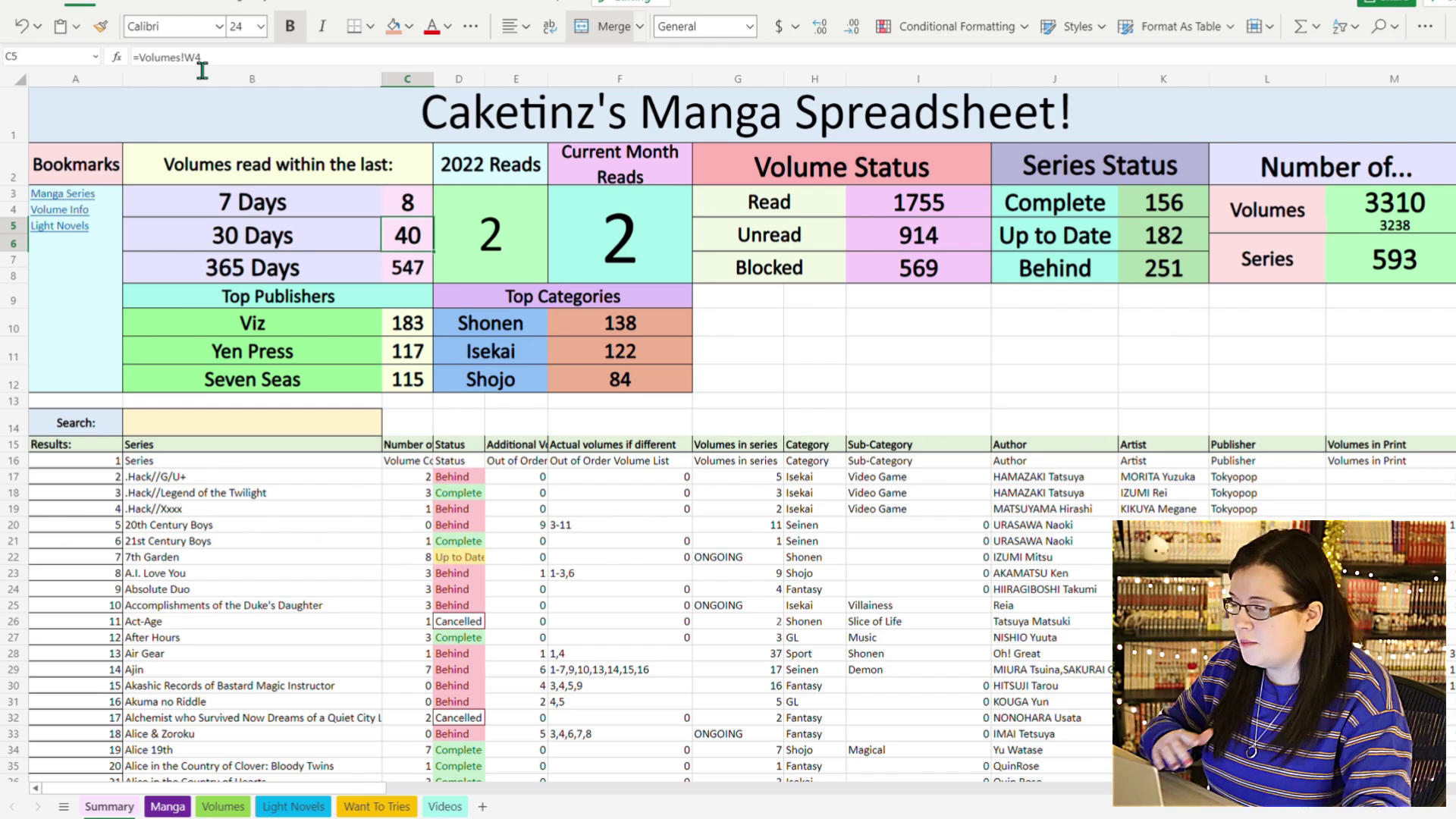
click(666, 228)
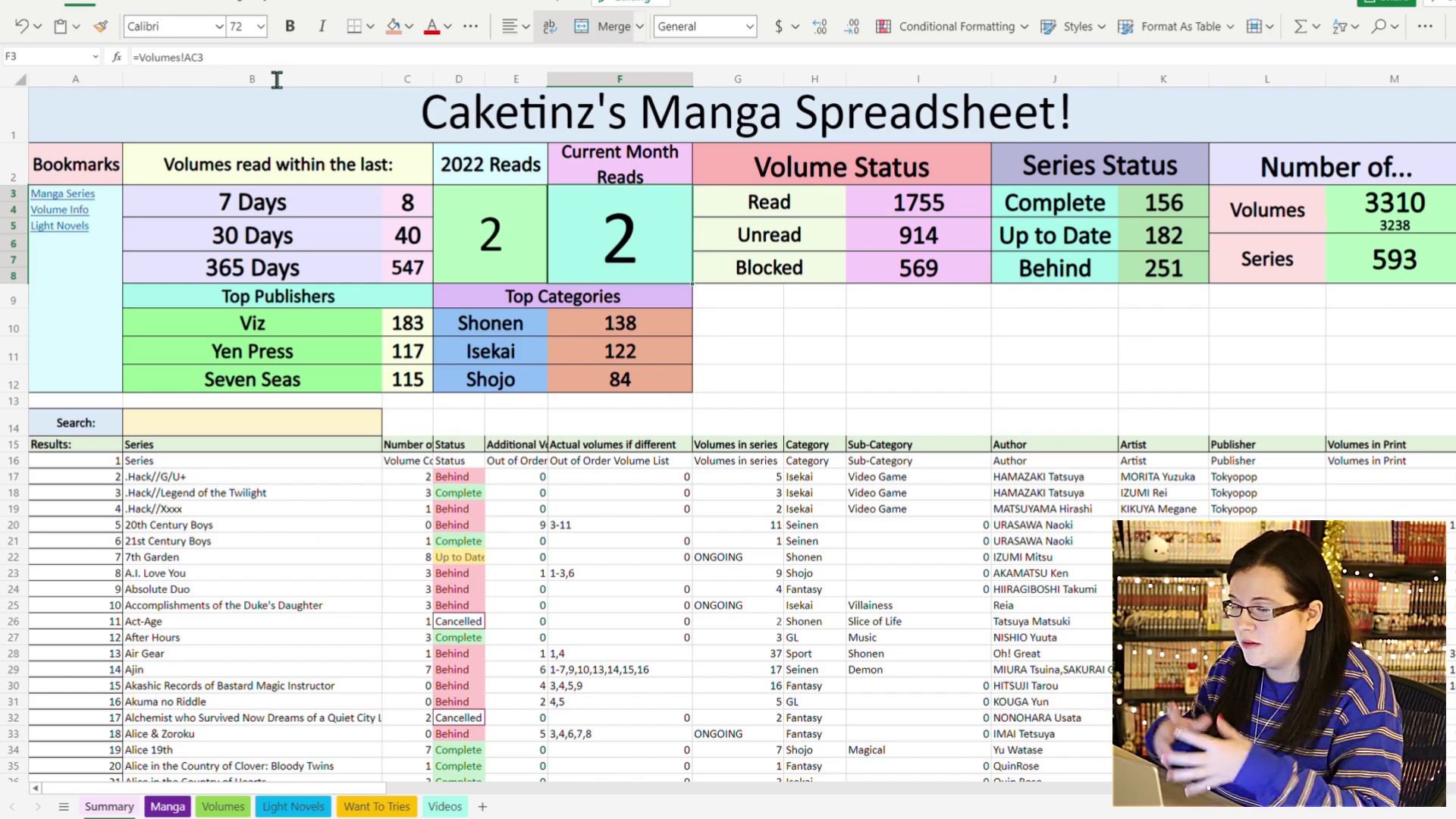
click(953, 209)
click(950, 237)
click(945, 267)
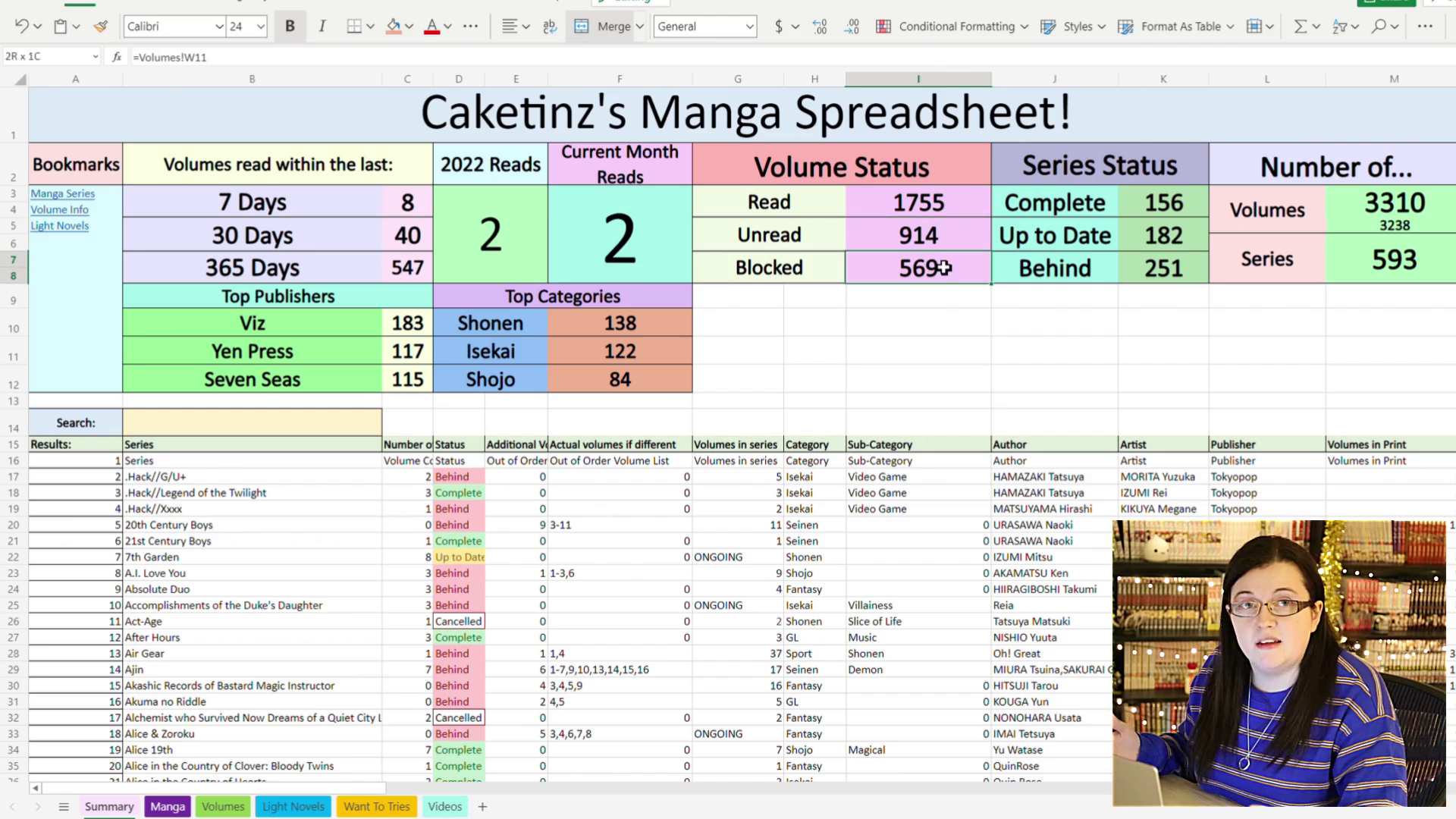
click(918, 351)
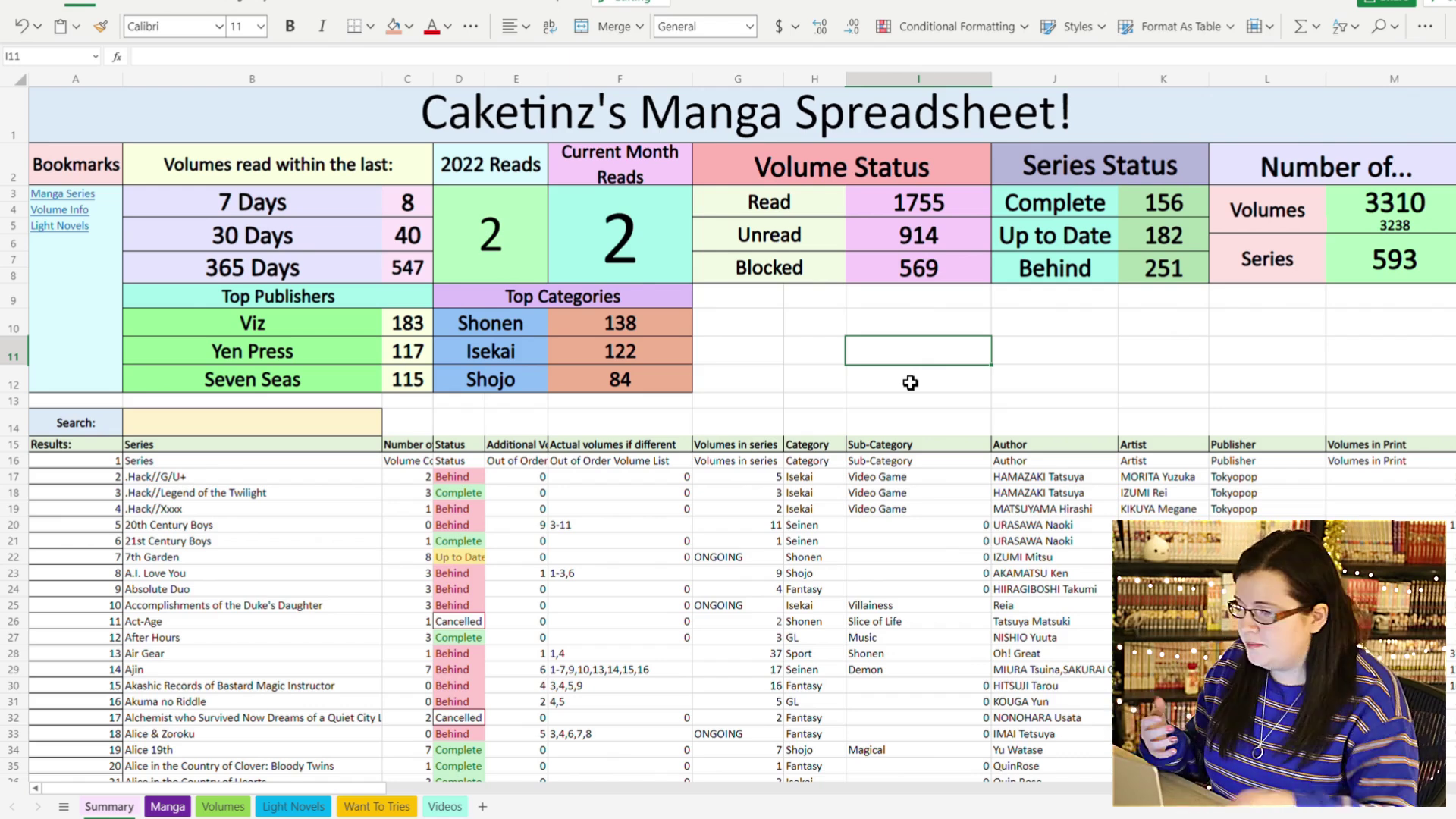
- Search the manga collection for "witch" from the summary sheet's search cell
click(368, 431)
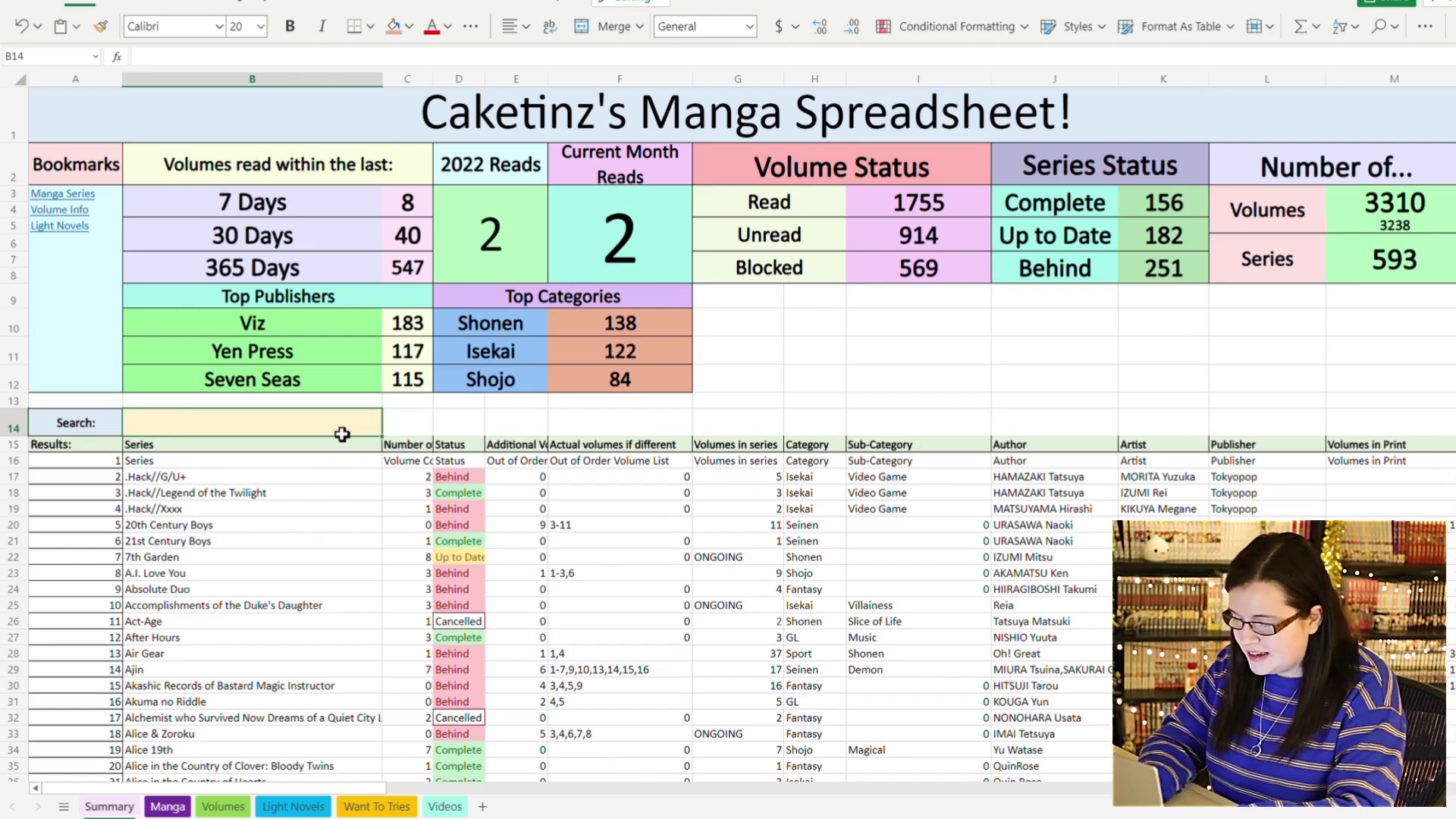
text(witch)
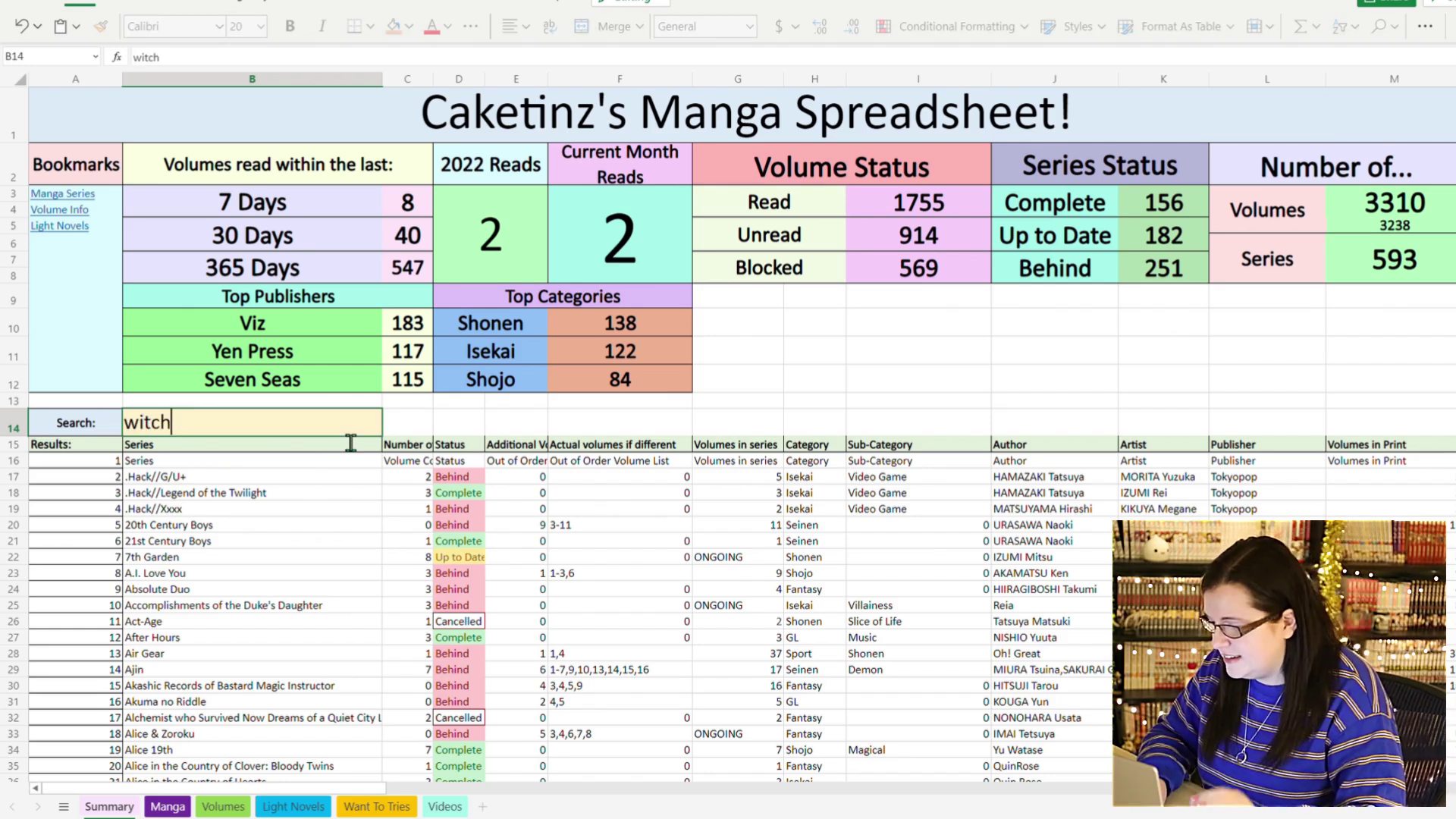
key(Return)
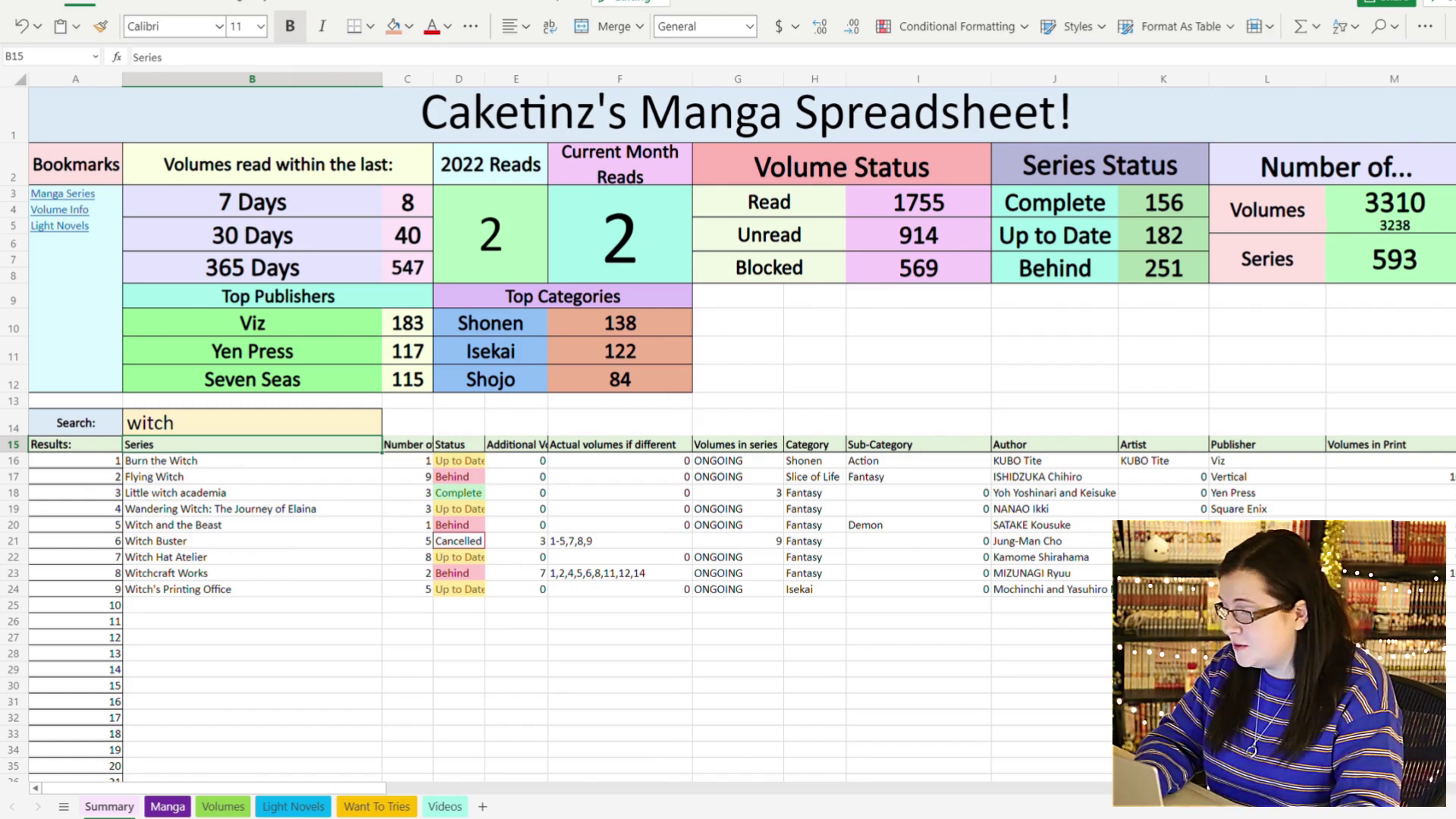
- Replace the search term with "and" and inspect the first result's formula
click(298, 430)
key(BackSpace)
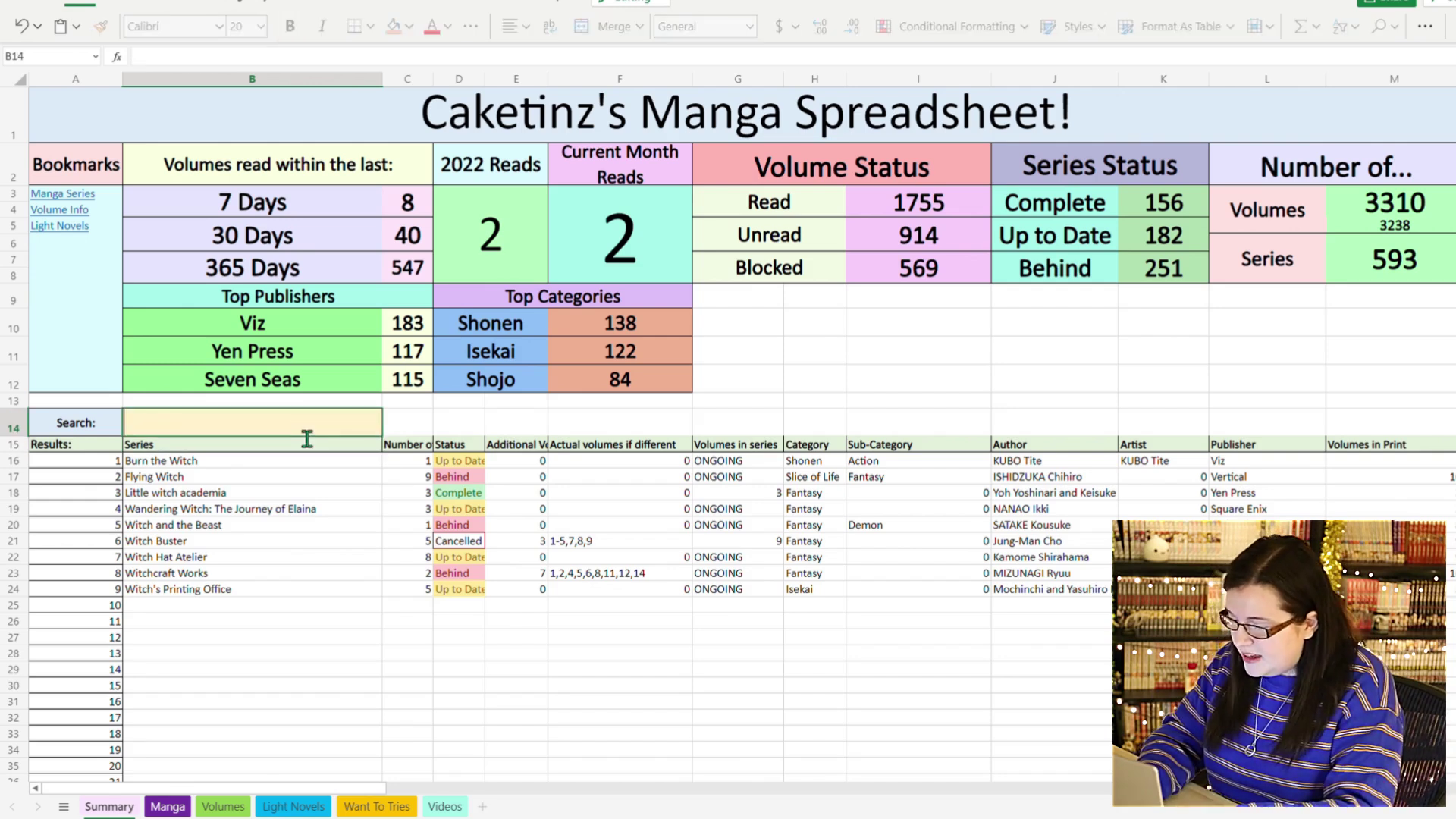
text(and)
key(BackSpace)
key(BackSpace)
key(BackSpace)
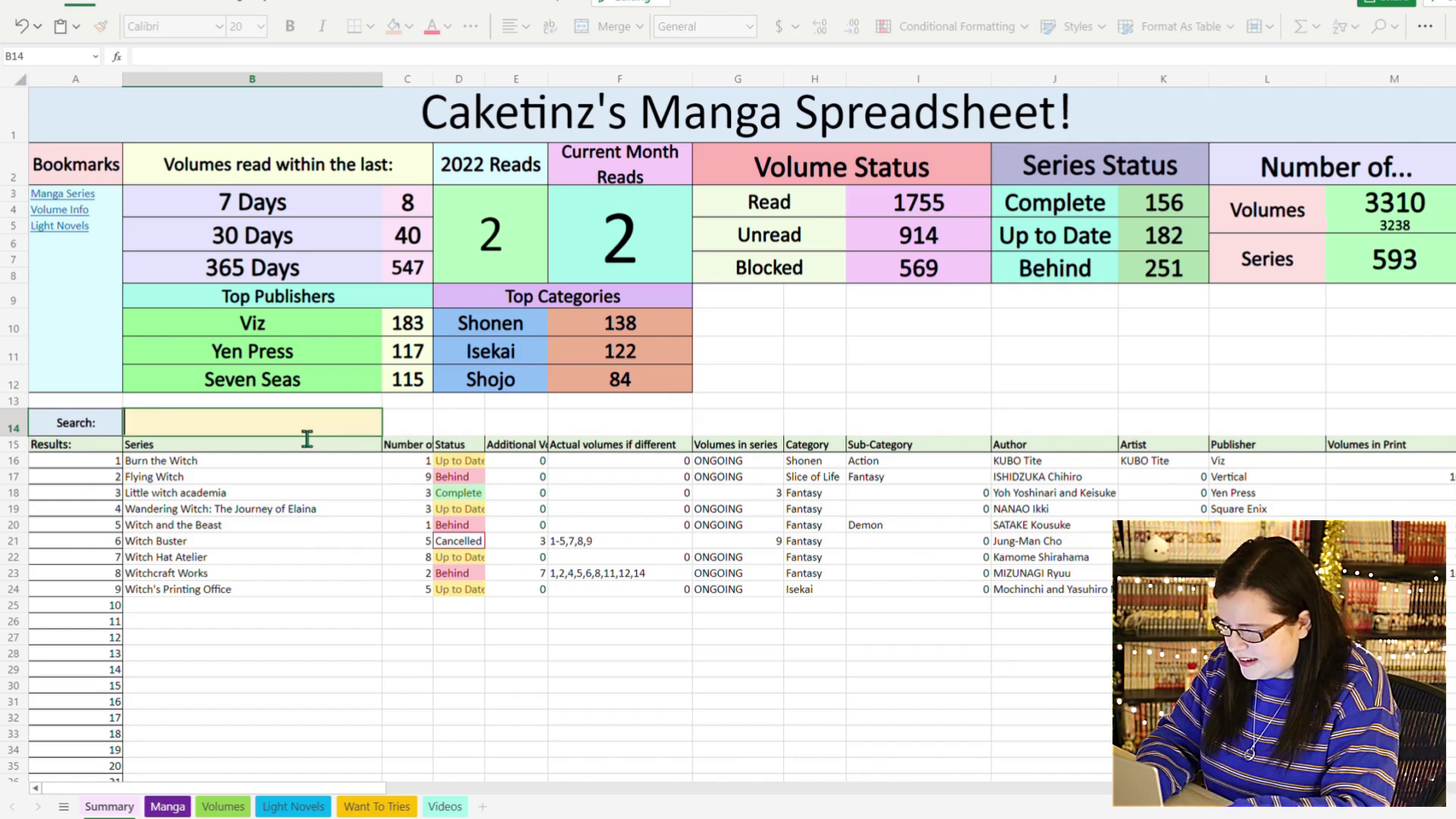
text(and)
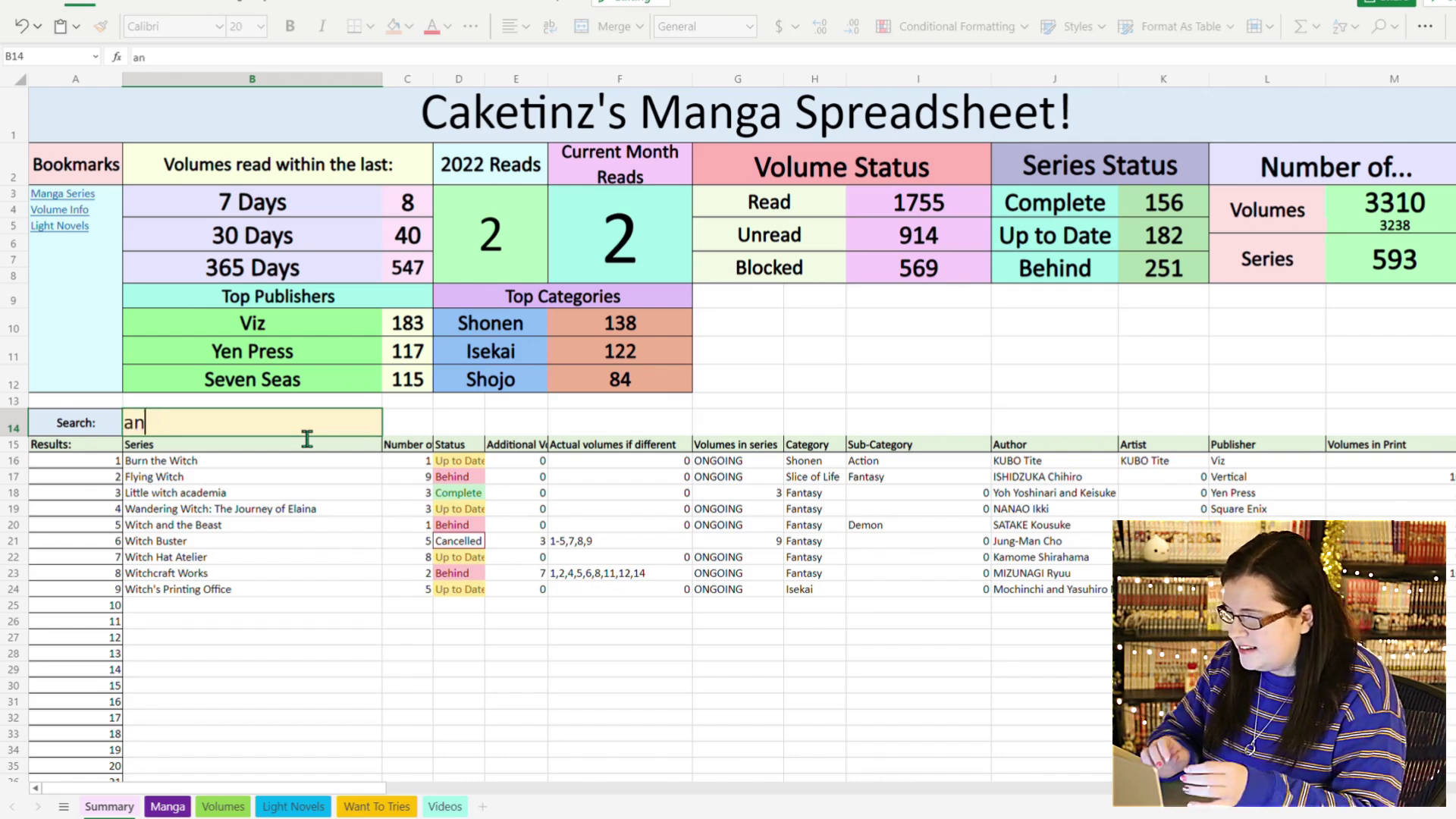
key(Return)
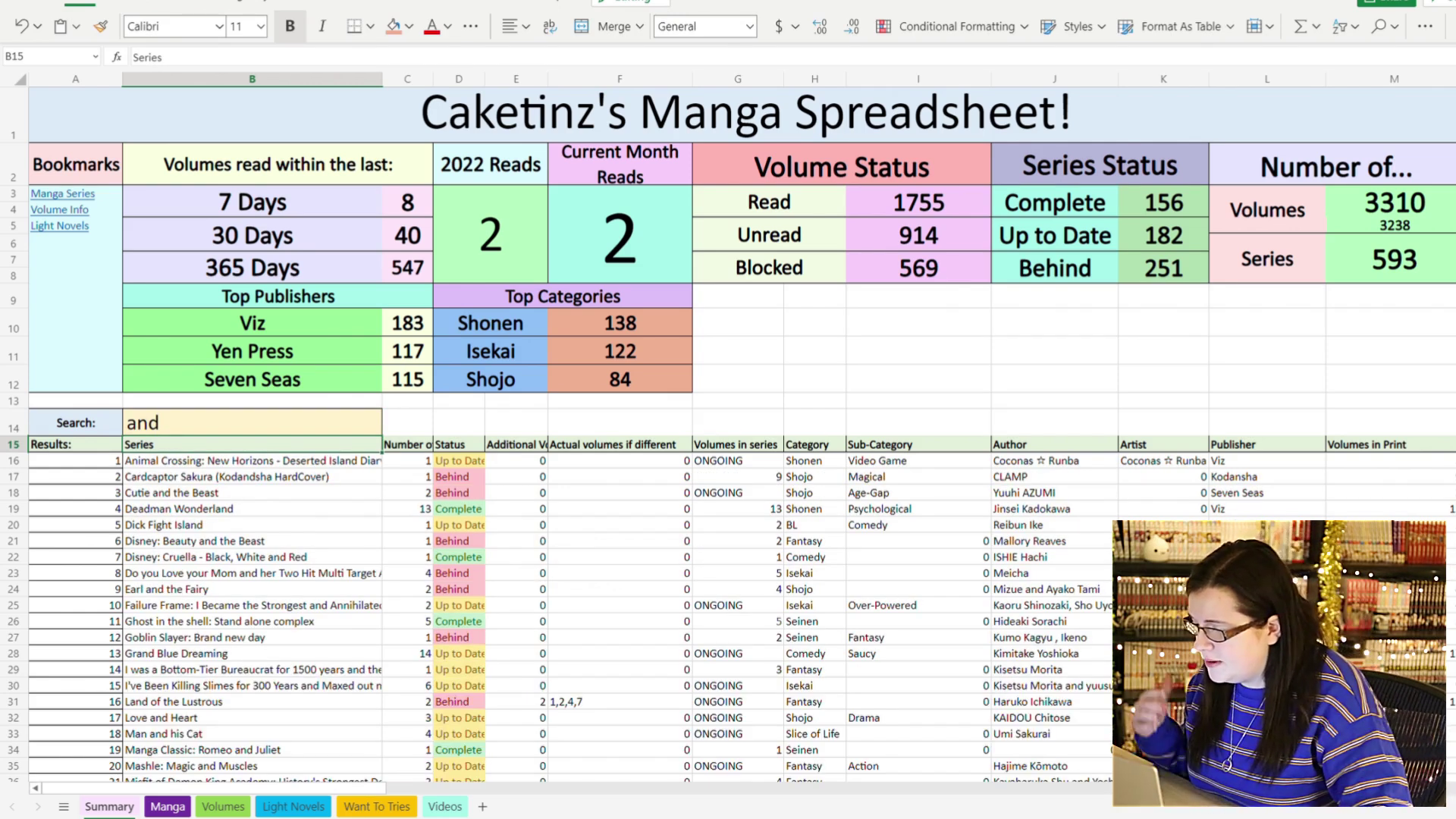
click(369, 467)
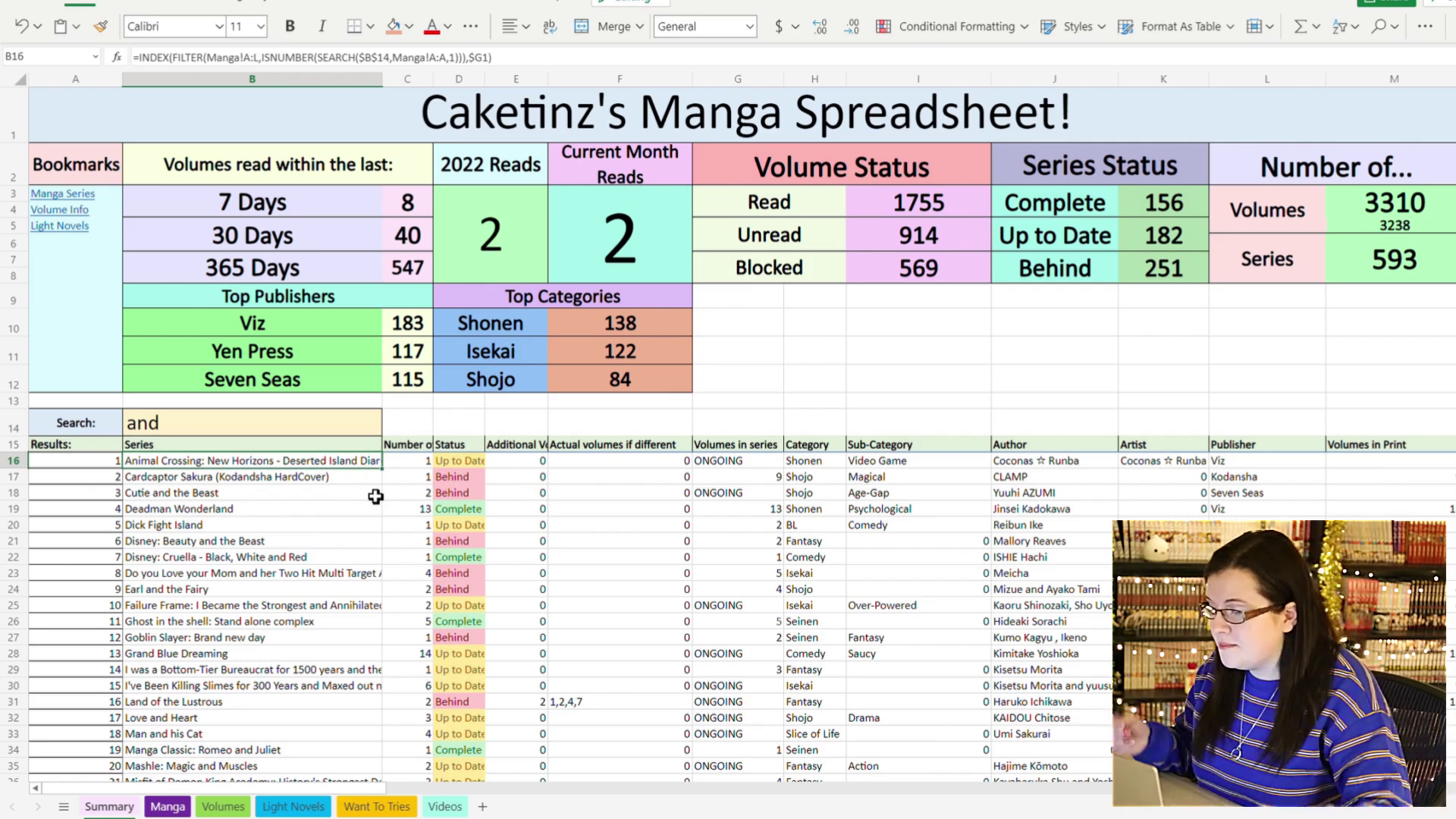
- Search the manga collection for "blue" and clear the search cell
click(336, 426)
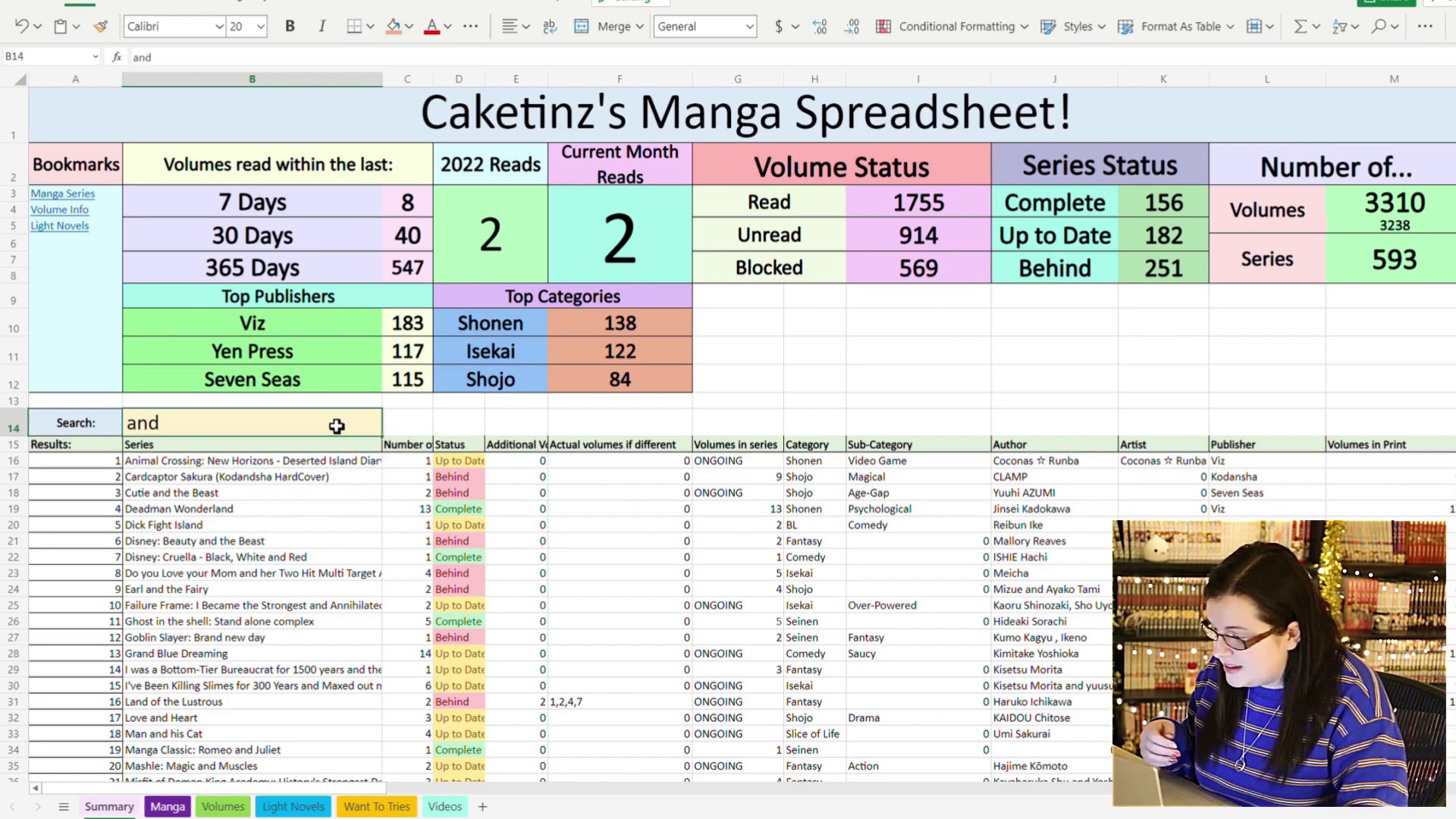
key(BackSpace)
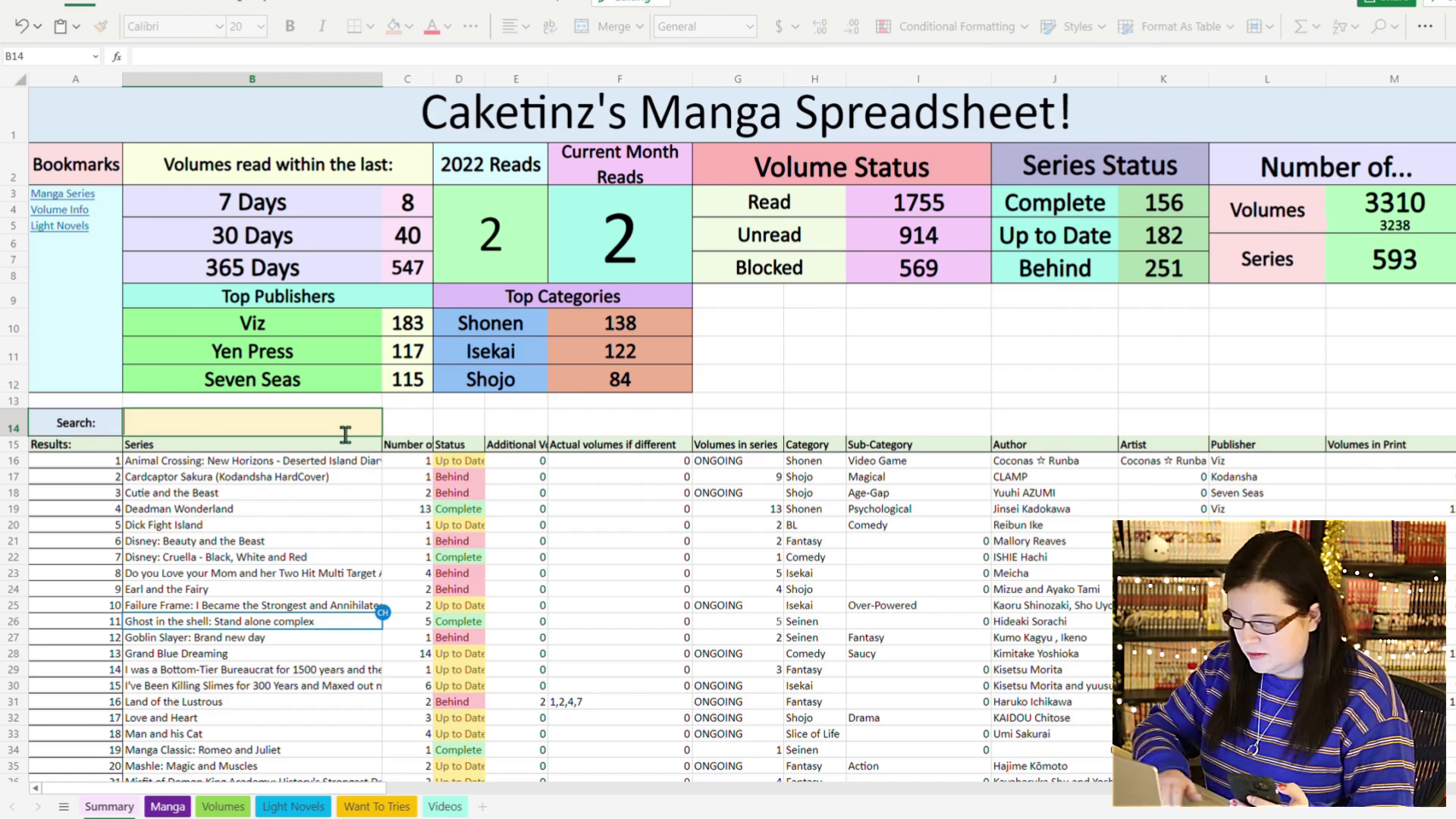
key(Return)
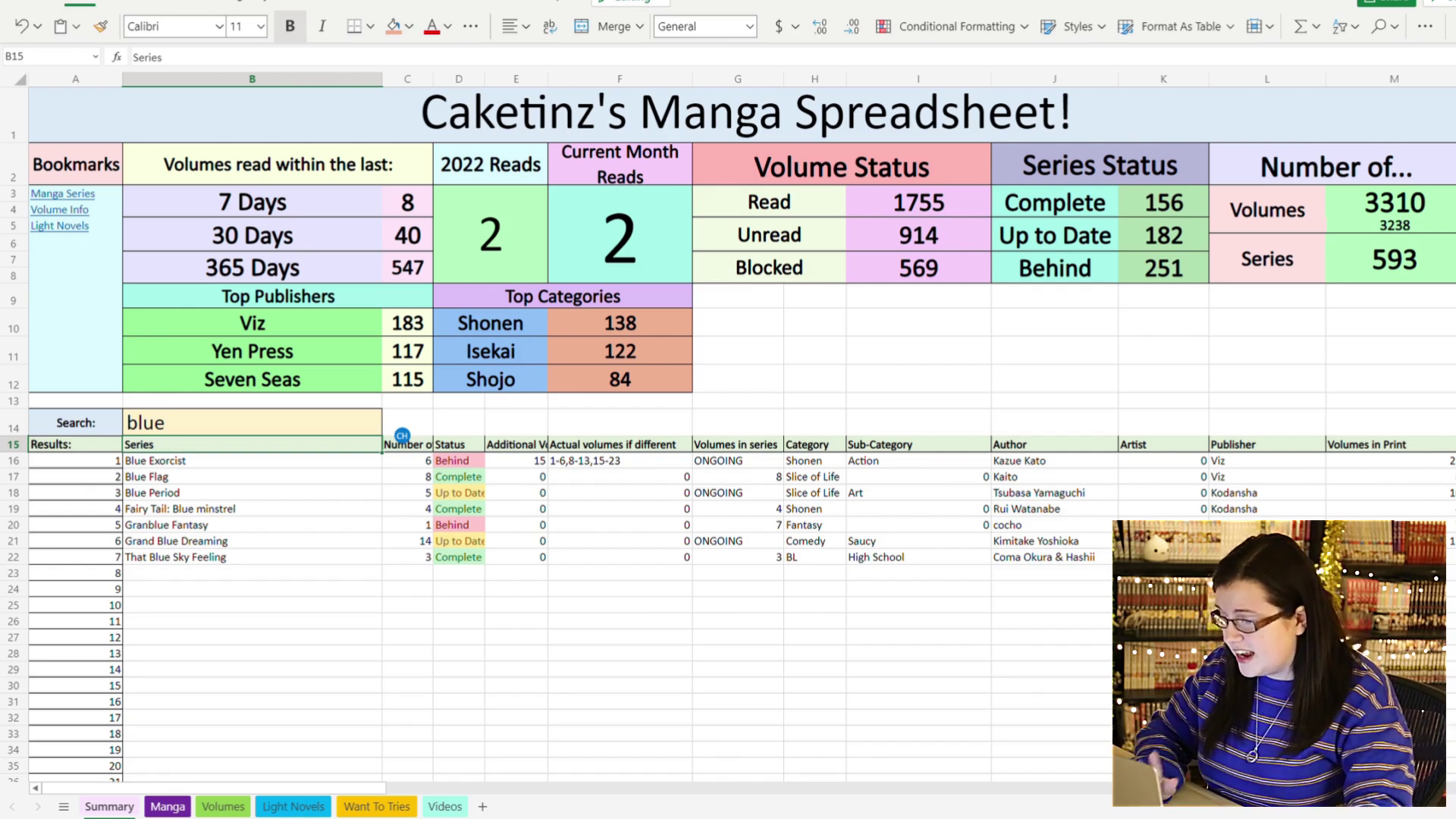
click(347, 430)
key(Delete)
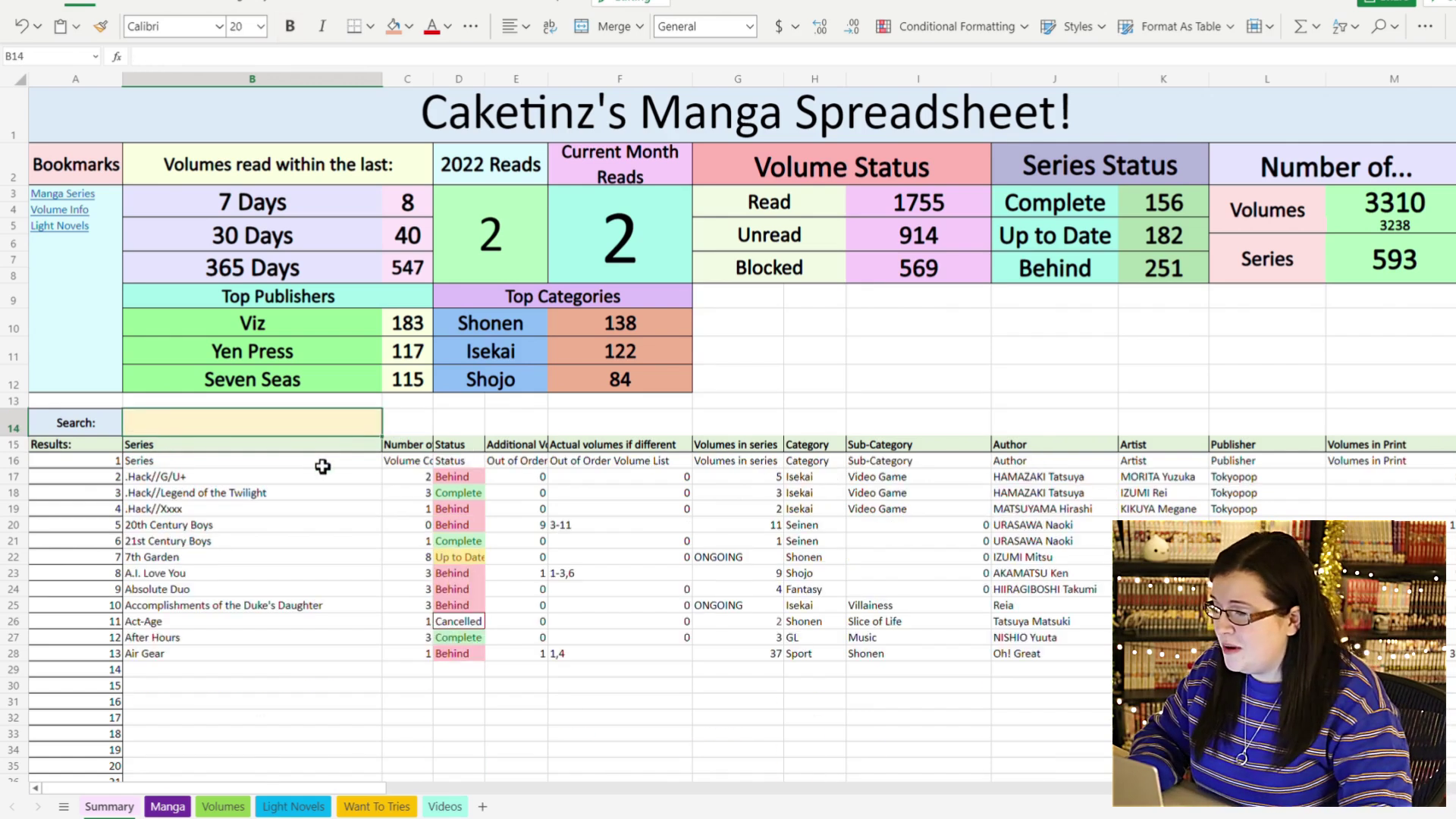
- Inspect the INDEX/FILTER formula in the first Series result cell and the search cell it refers to
click(323, 467)
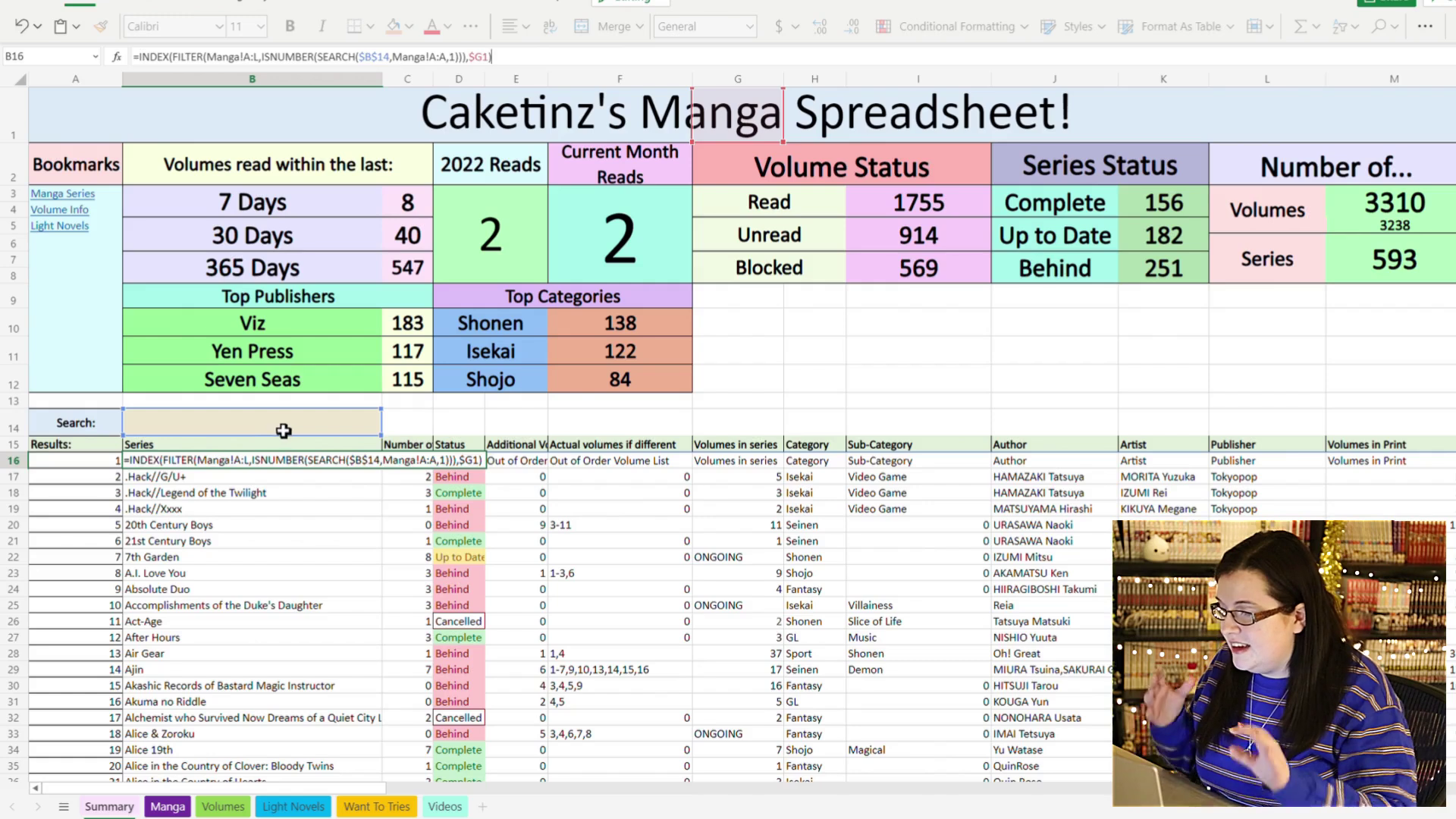
click(283, 431)
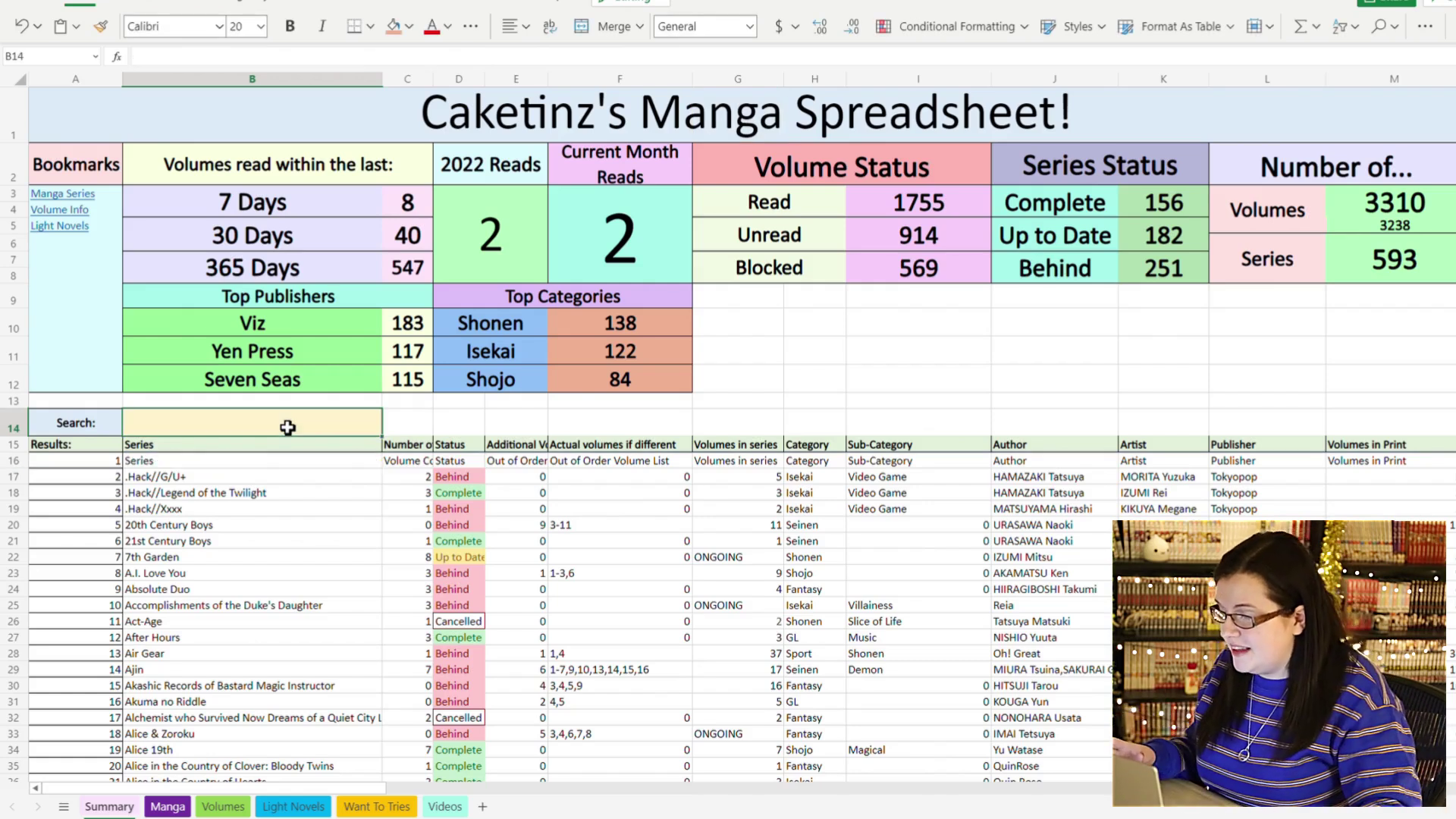
click(283, 465)
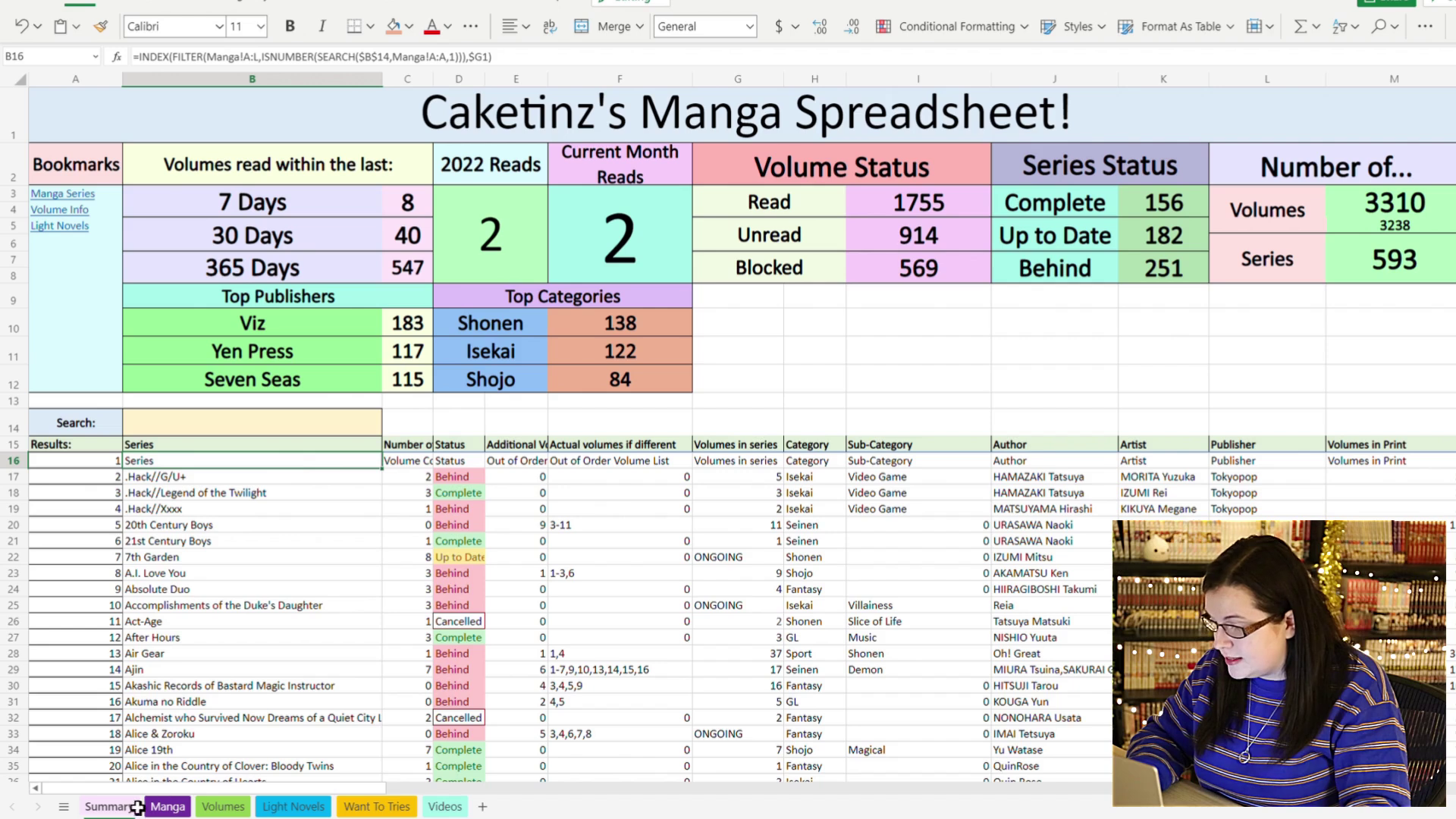
- Open the Manga sheet and look through the entries in its Series column
click(180, 804)
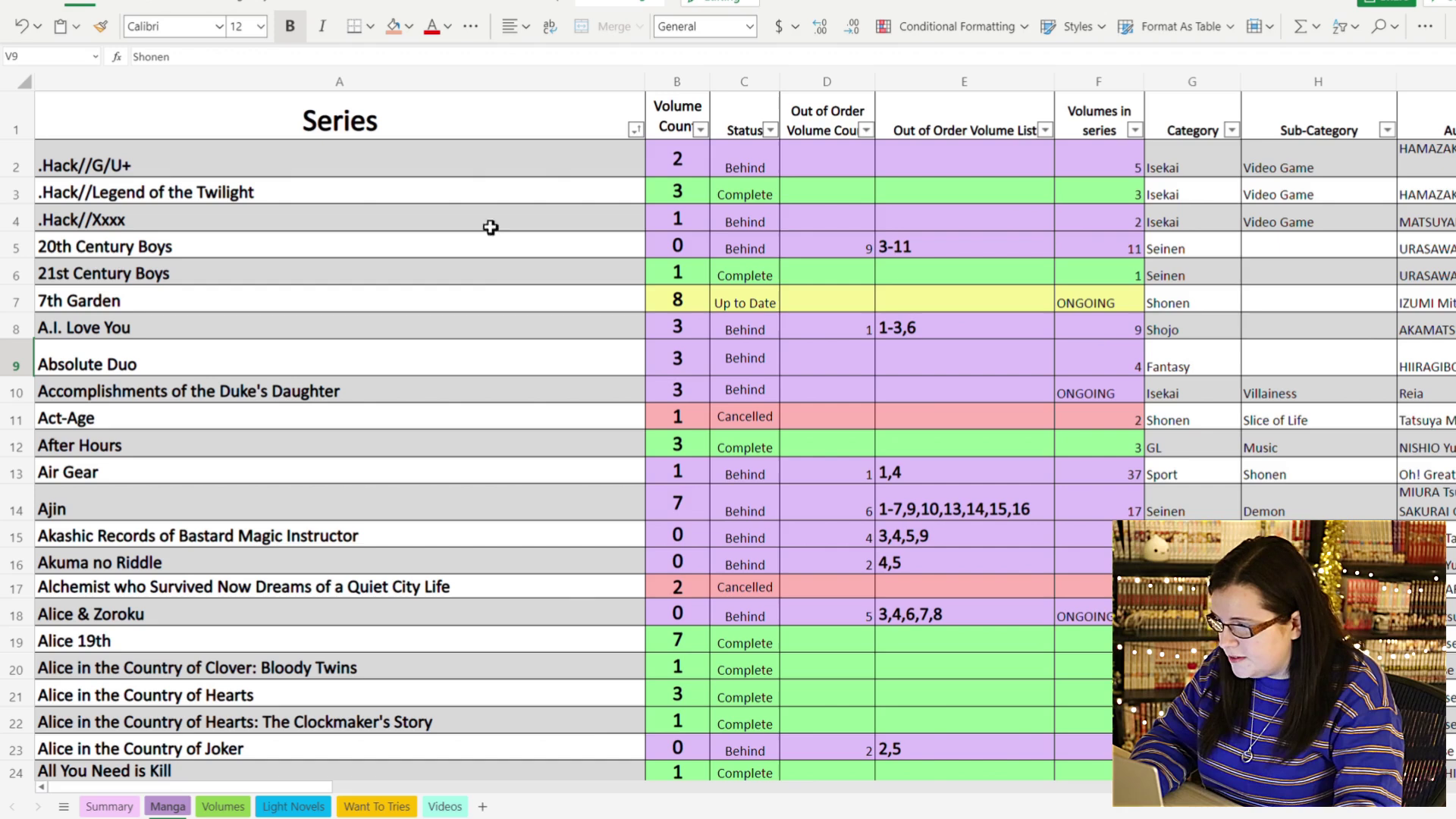
click(504, 117)
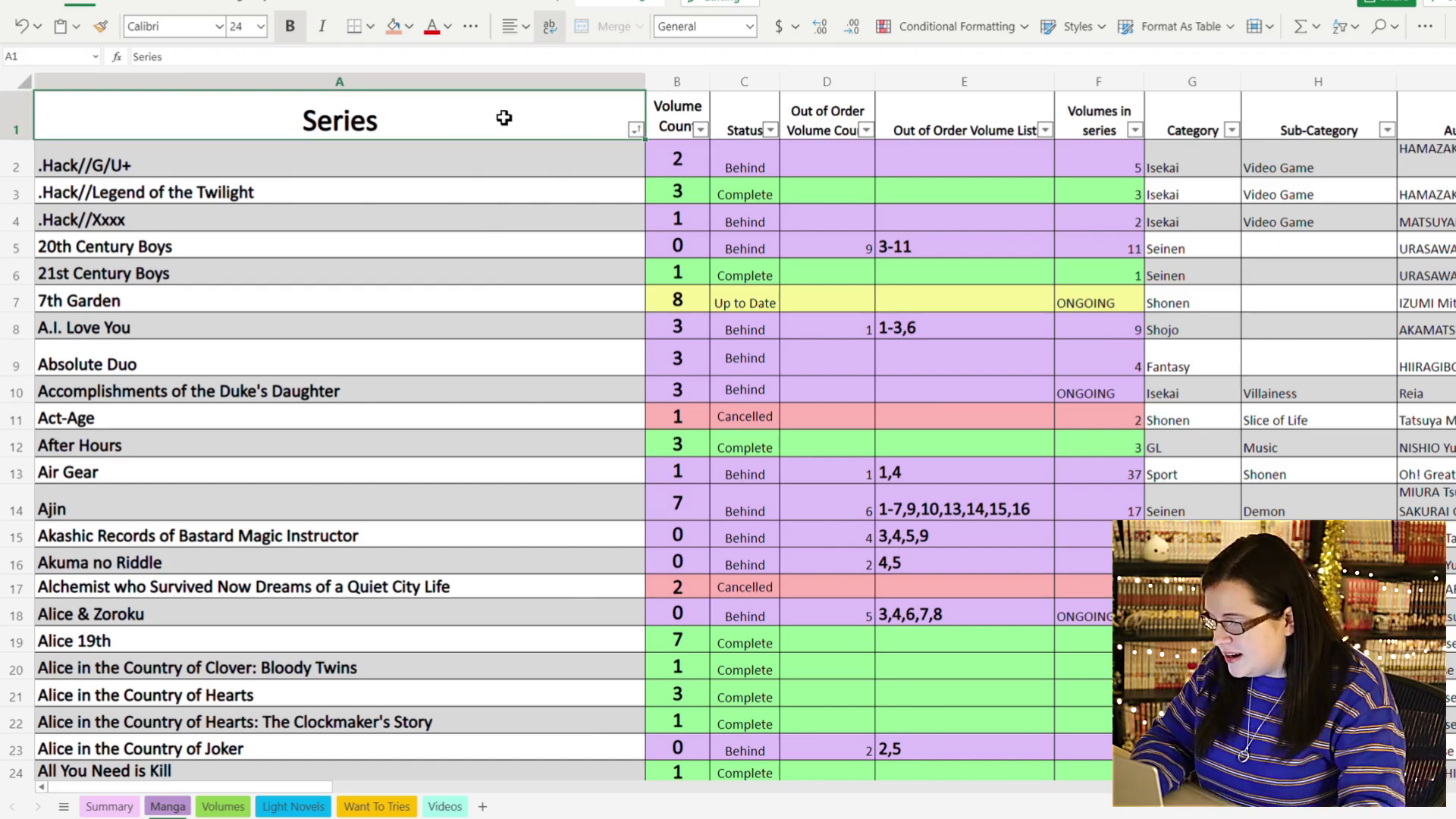
scroll(543, 318, down, 2)
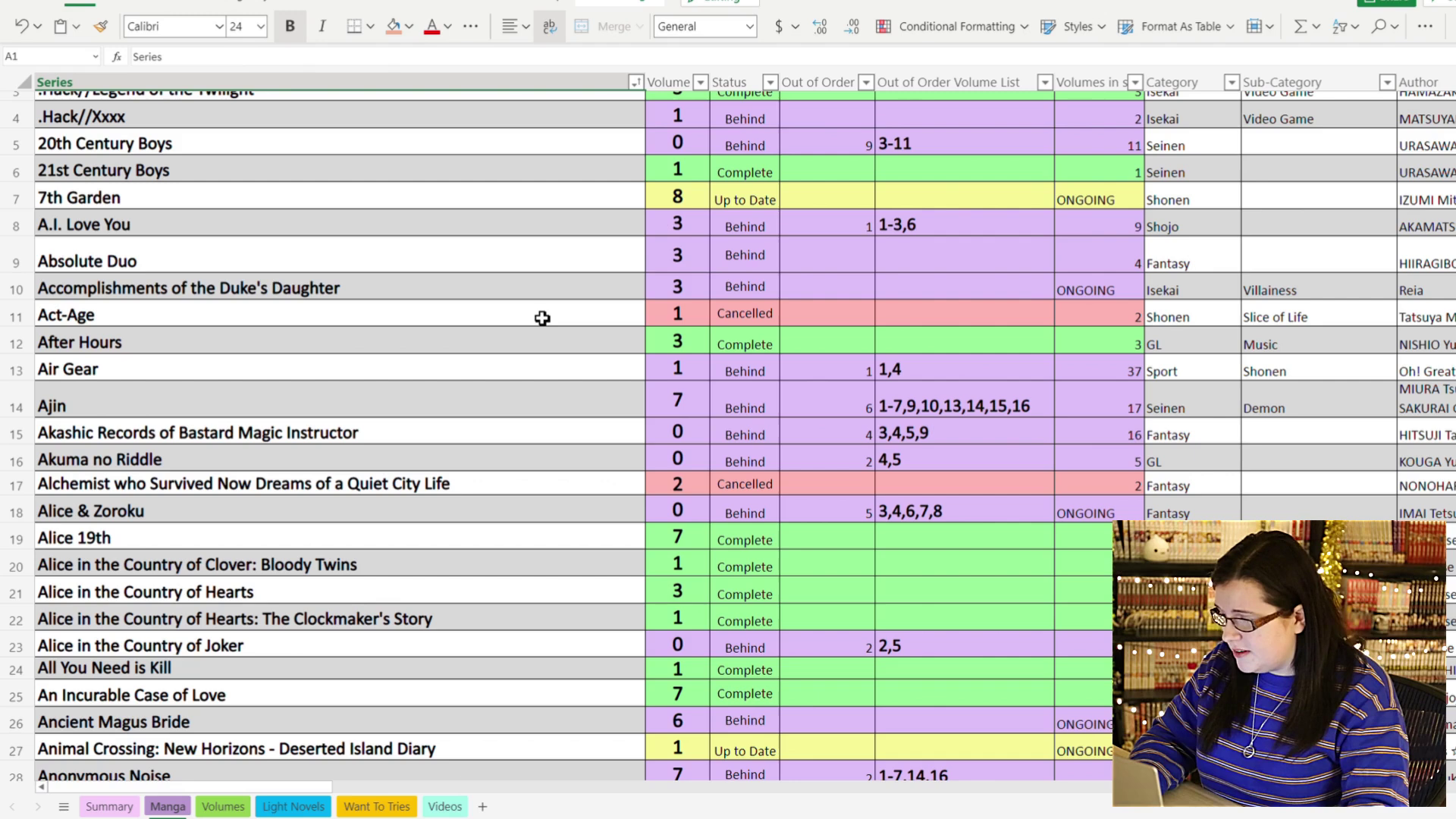
- Search the Manga sheet for "pokemon", look through the Pokemon series entries, and close the search
click(521, 433)
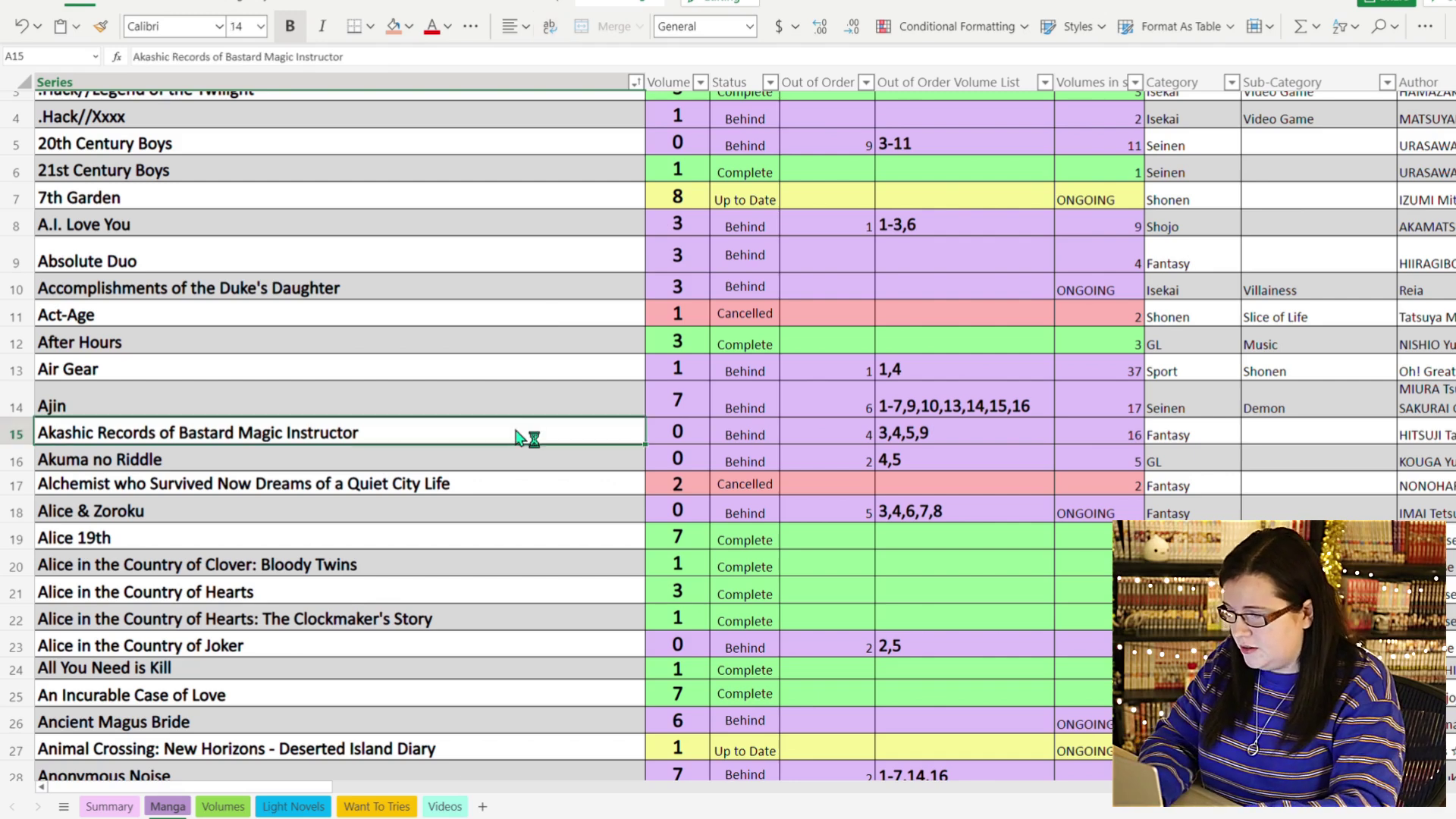
key(ctrl+f)
text(kemon)
key(BackSpace)
key(BackSpace)
key(BackSpace)
text(pokemon)
key(Return)
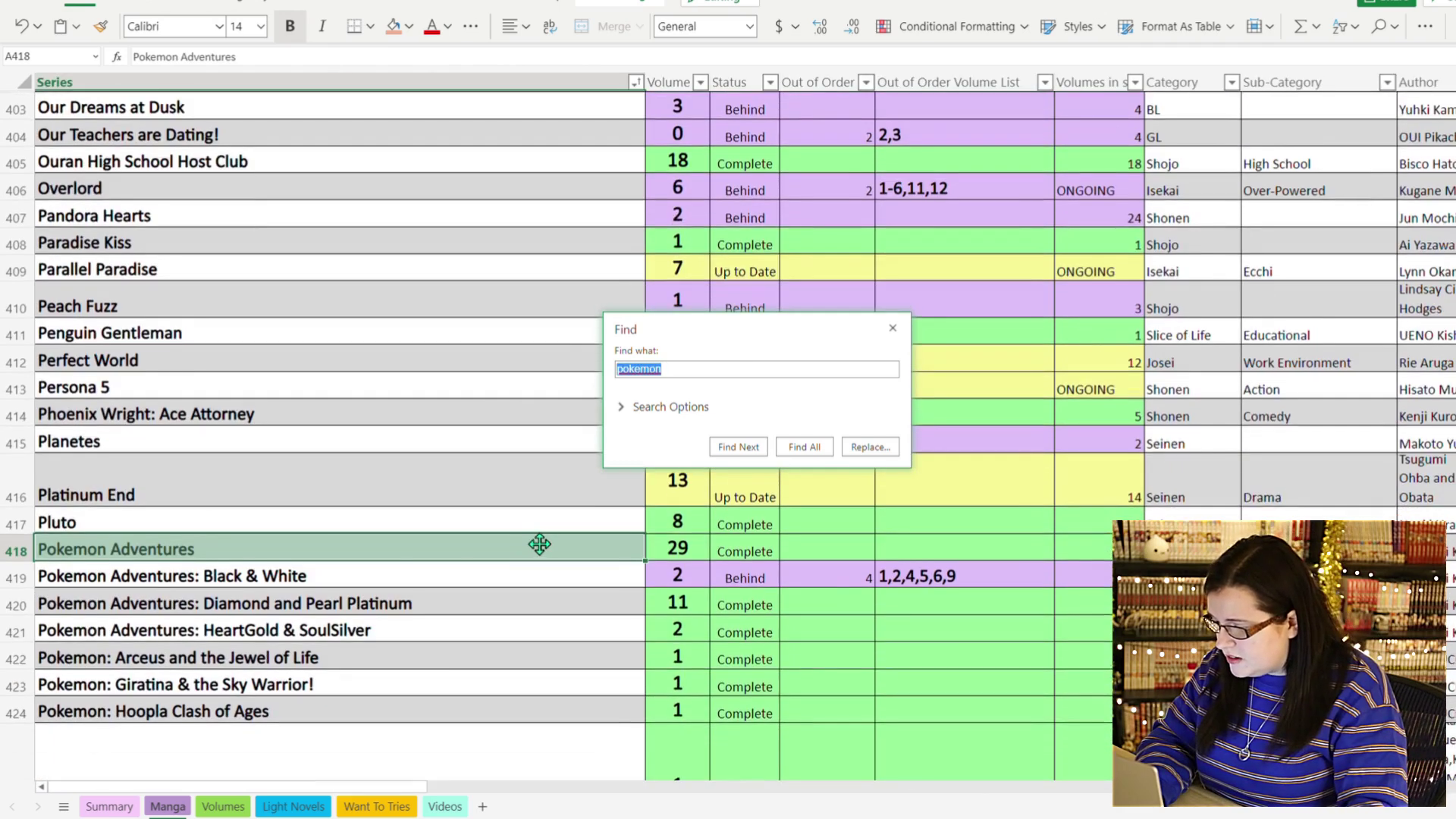
scroll(538, 543, down, 4)
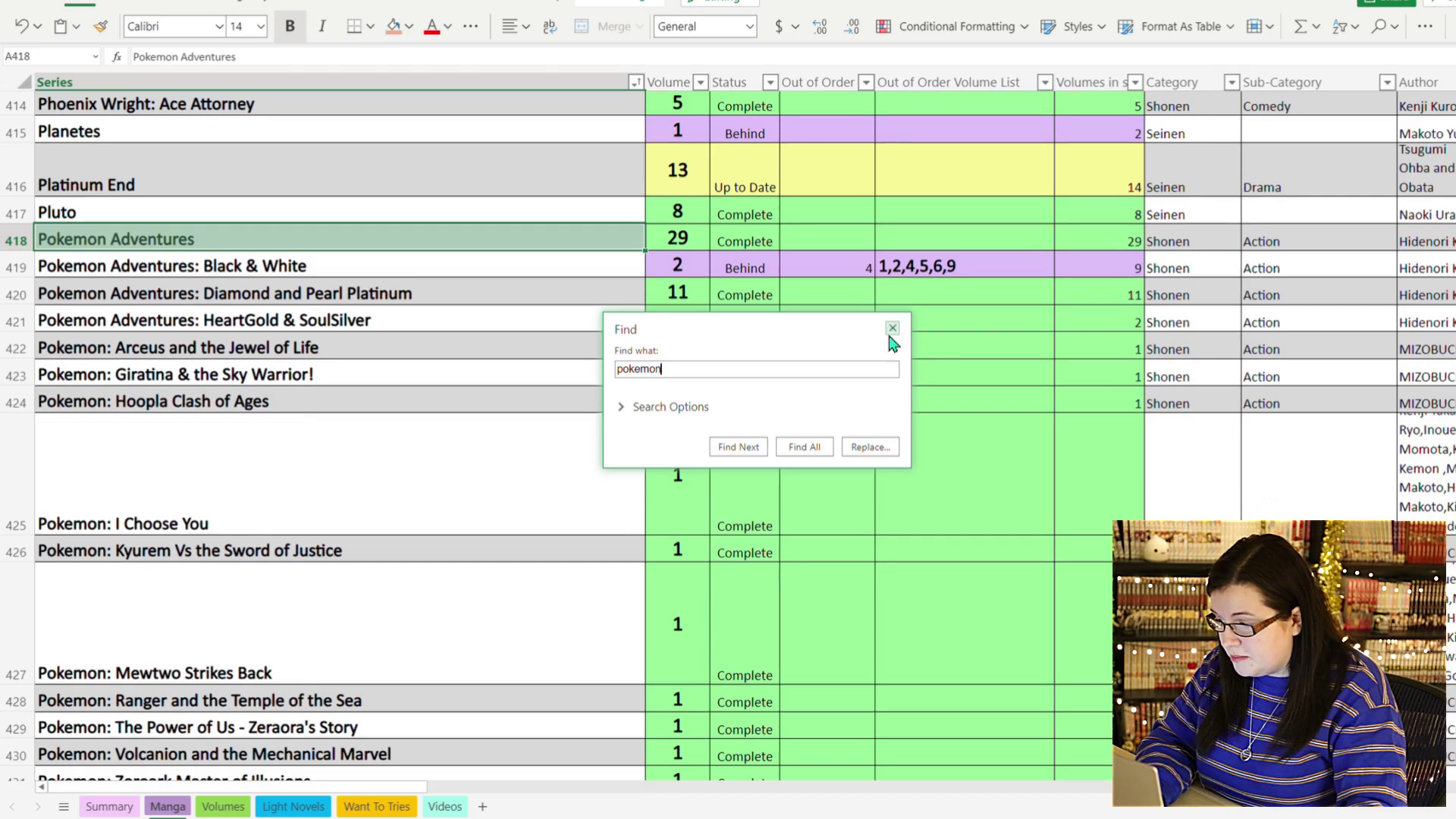
key(Escape)
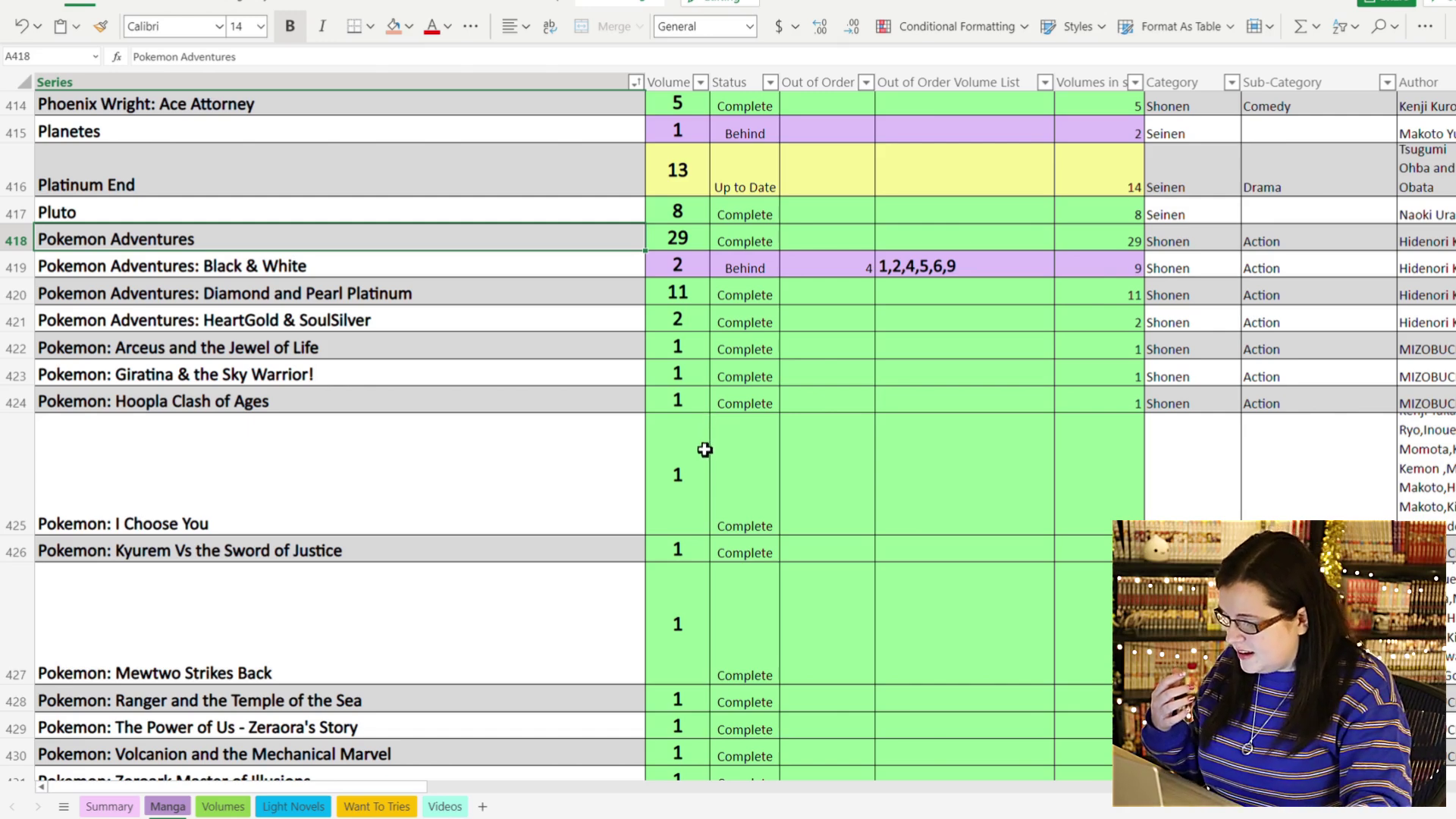
- Find the Re:zero entries in the Series column and select the Chapter 1 row's title
scroll(713, 421, down, 10)
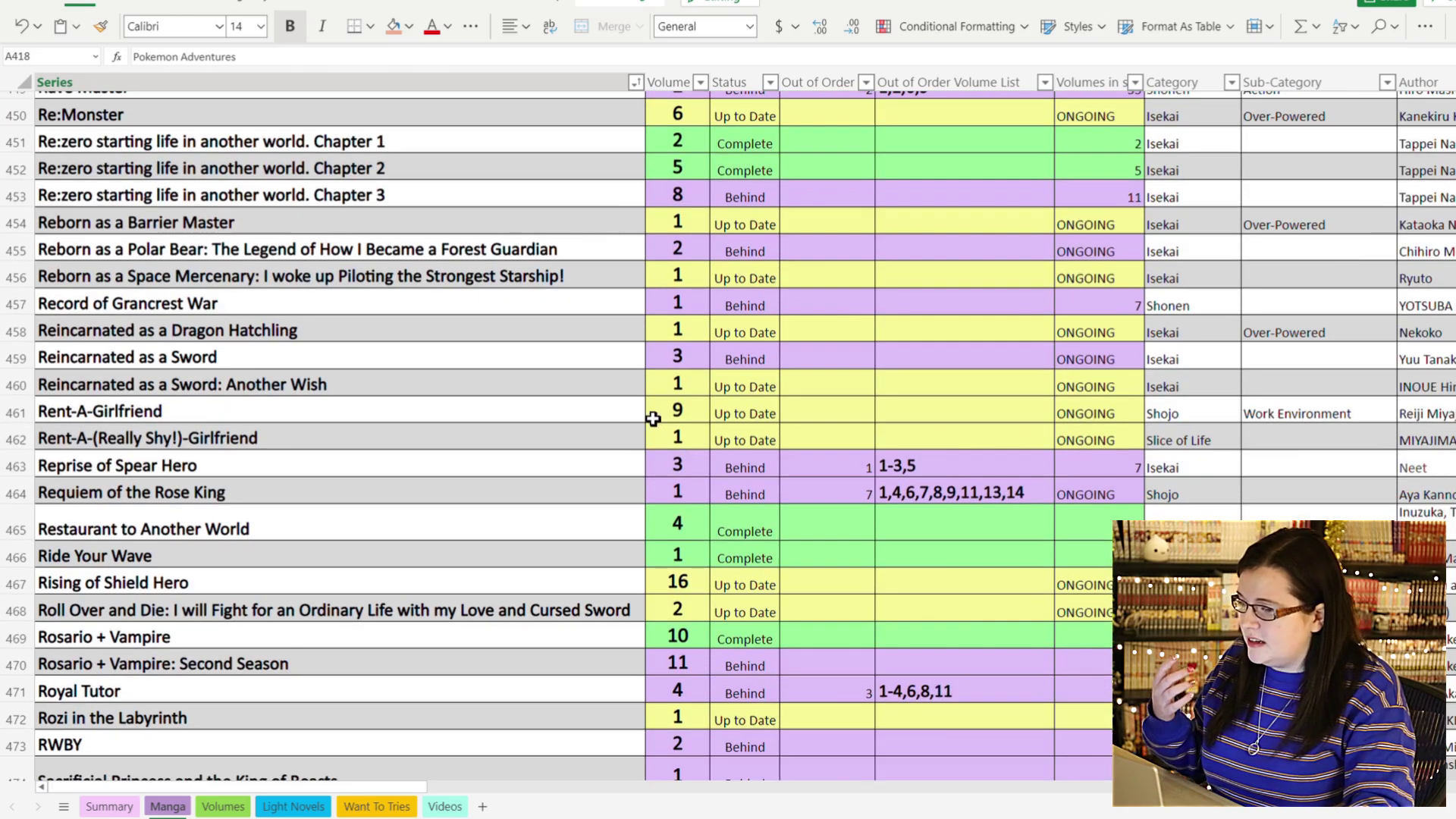
scroll(650, 416, up, 1)
click(476, 250)
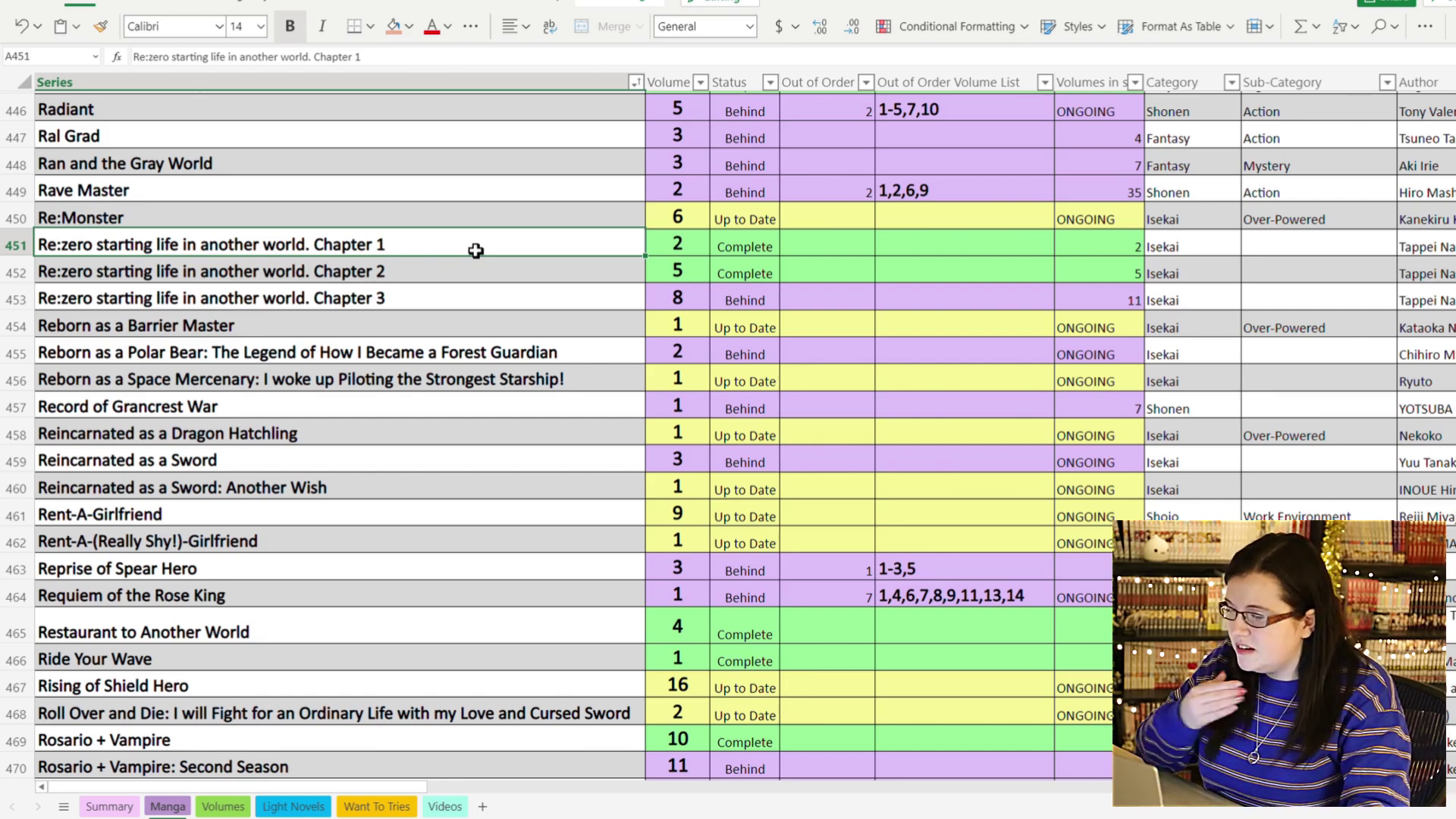
- Find the JoJos Bizarre Adventure parts in the Series column and inspect the title and volume count of Part 1 - Phantom Blood
scroll(557, 291, up, 6)
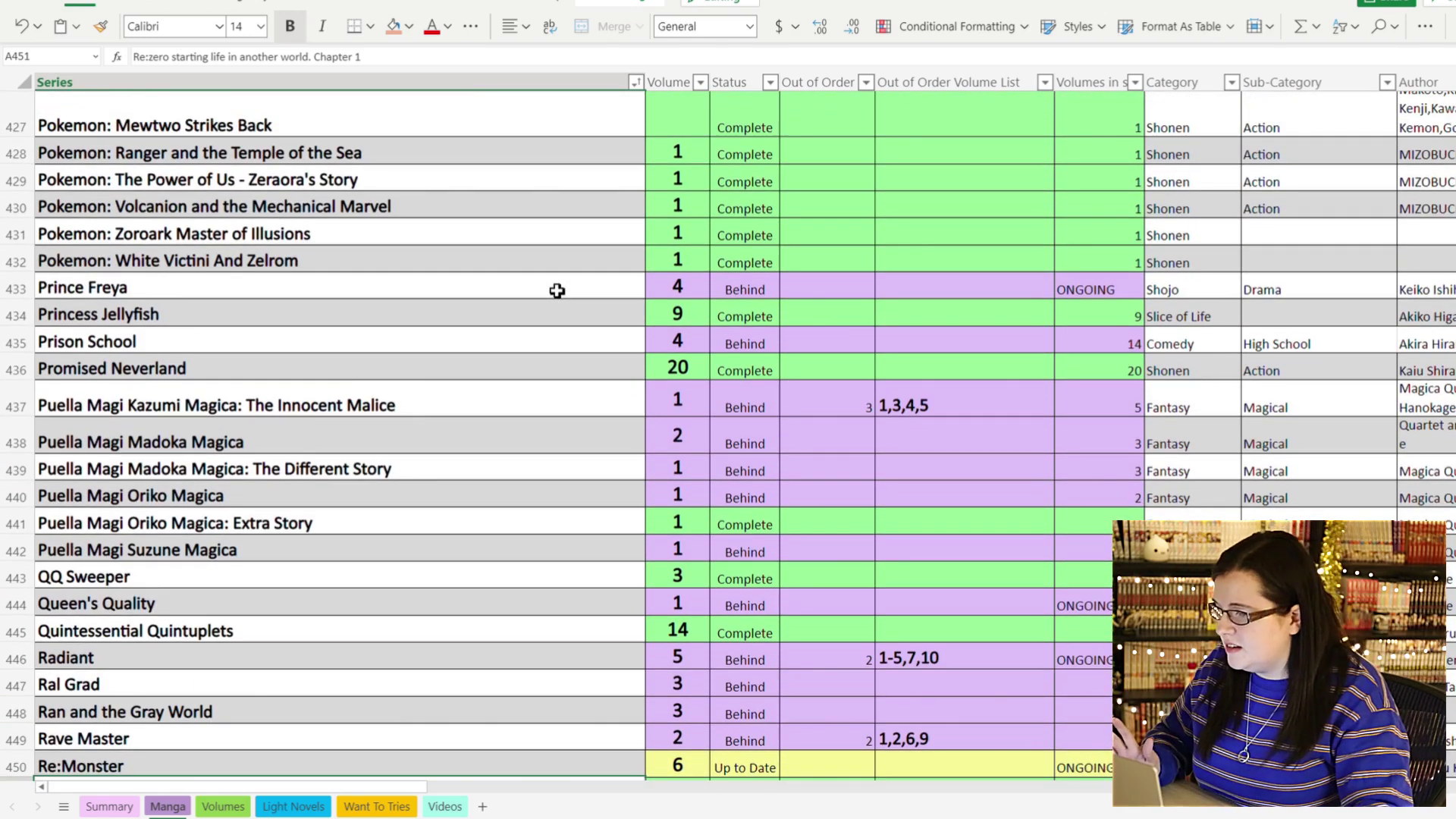
scroll(557, 291, up, 14)
scroll(558, 291, up, 20)
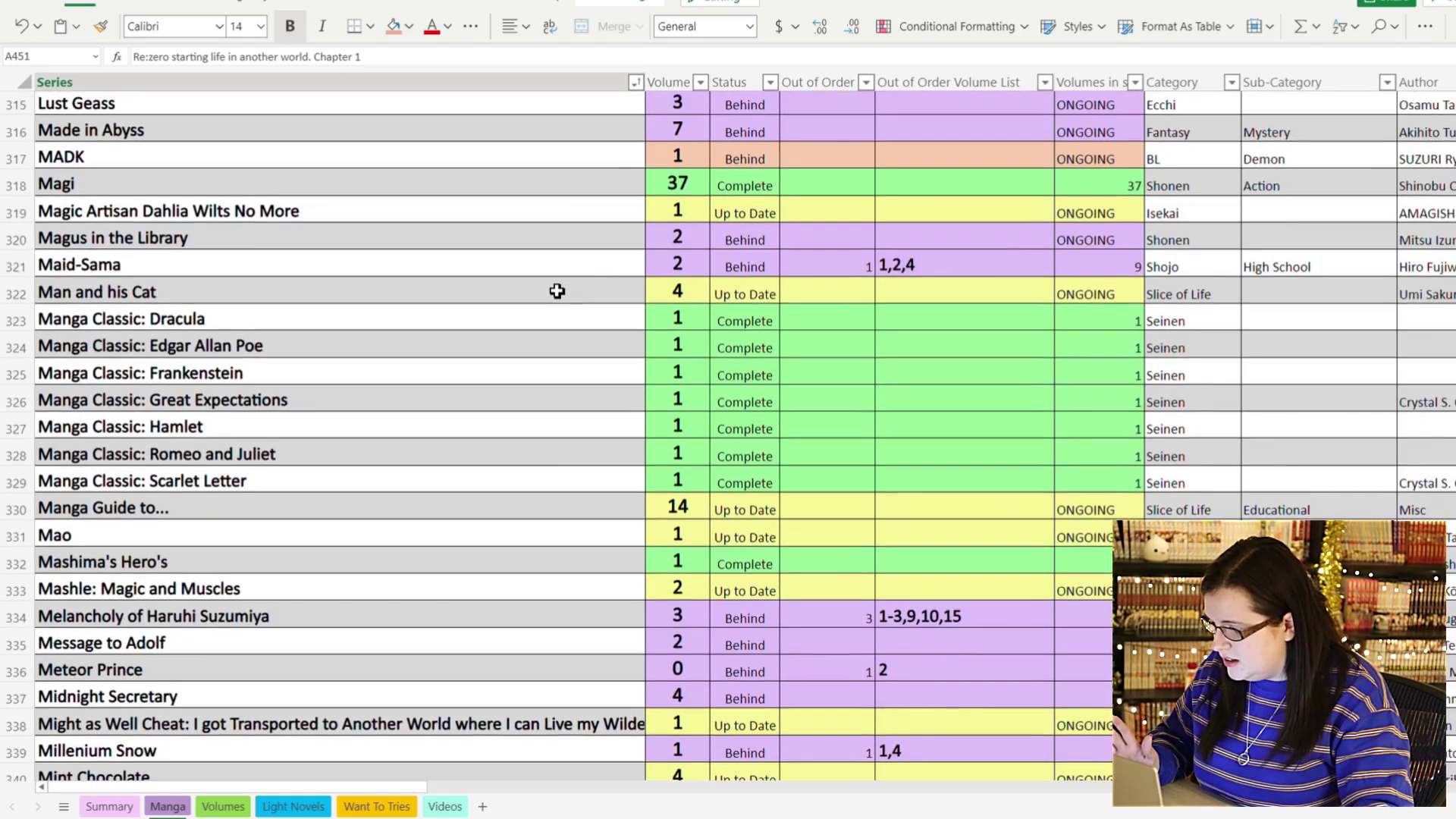
scroll(557, 292, up, 12)
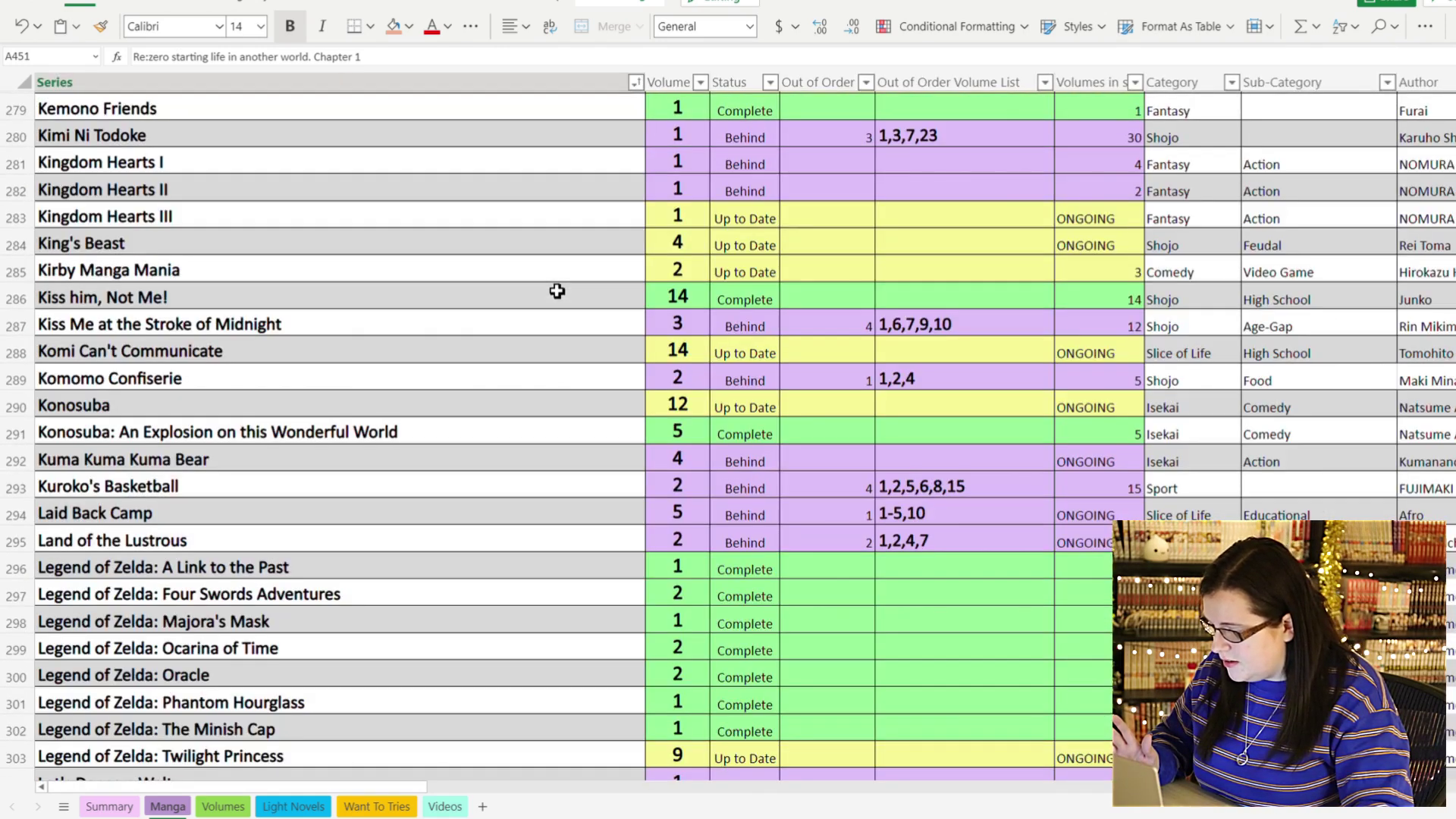
scroll(557, 291, down, 11)
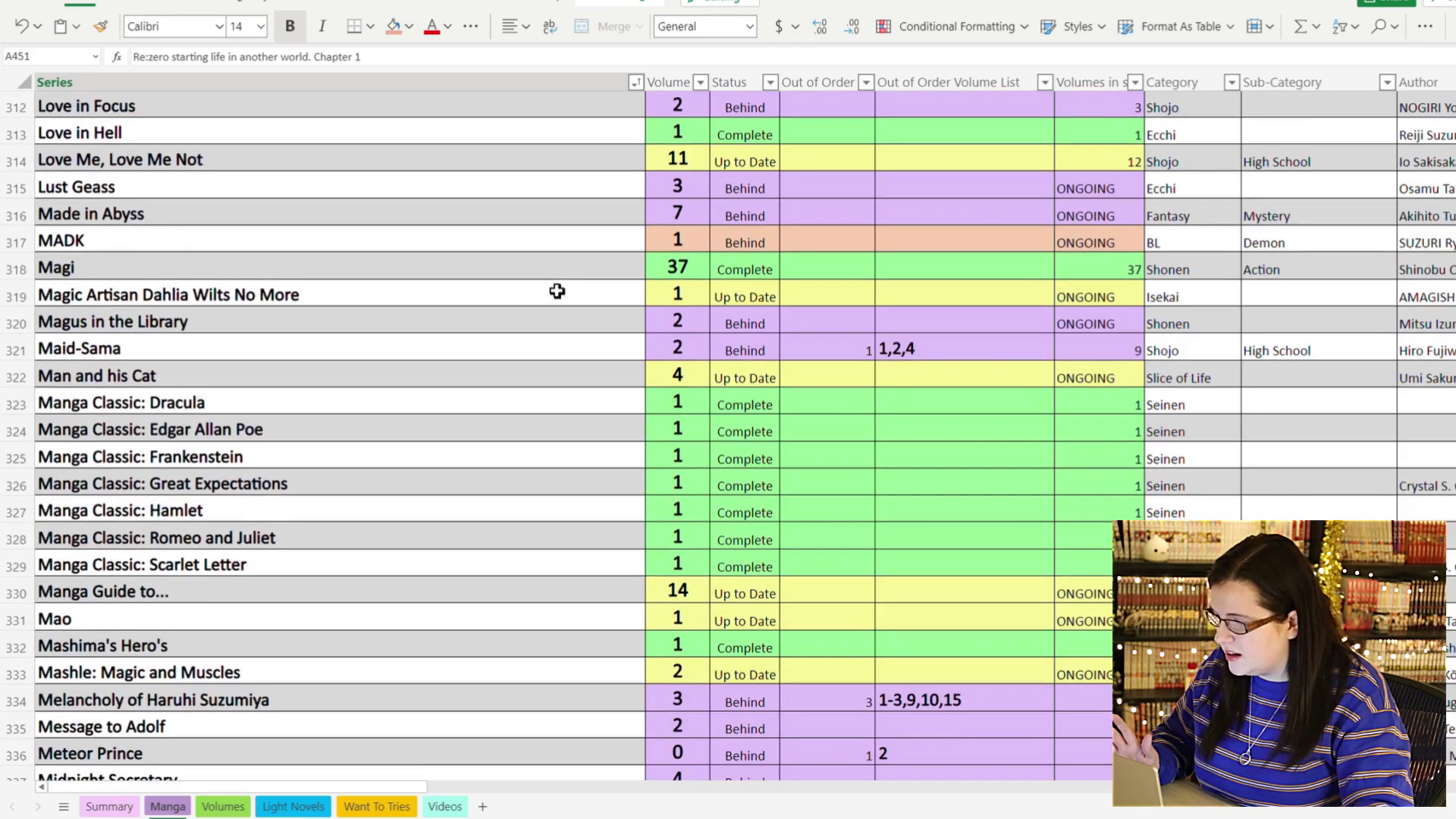
scroll(557, 291, up, 18)
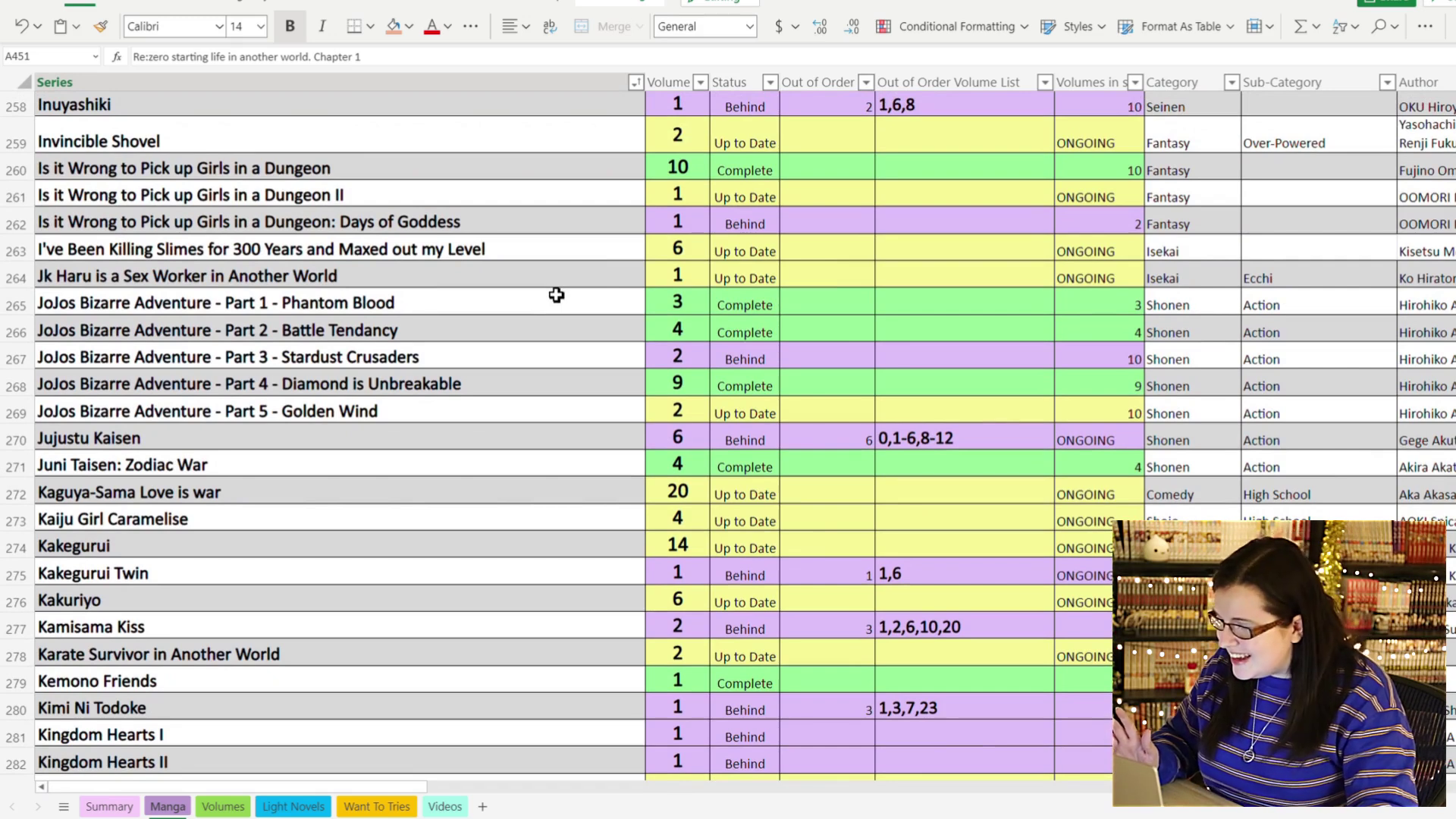
click(540, 308)
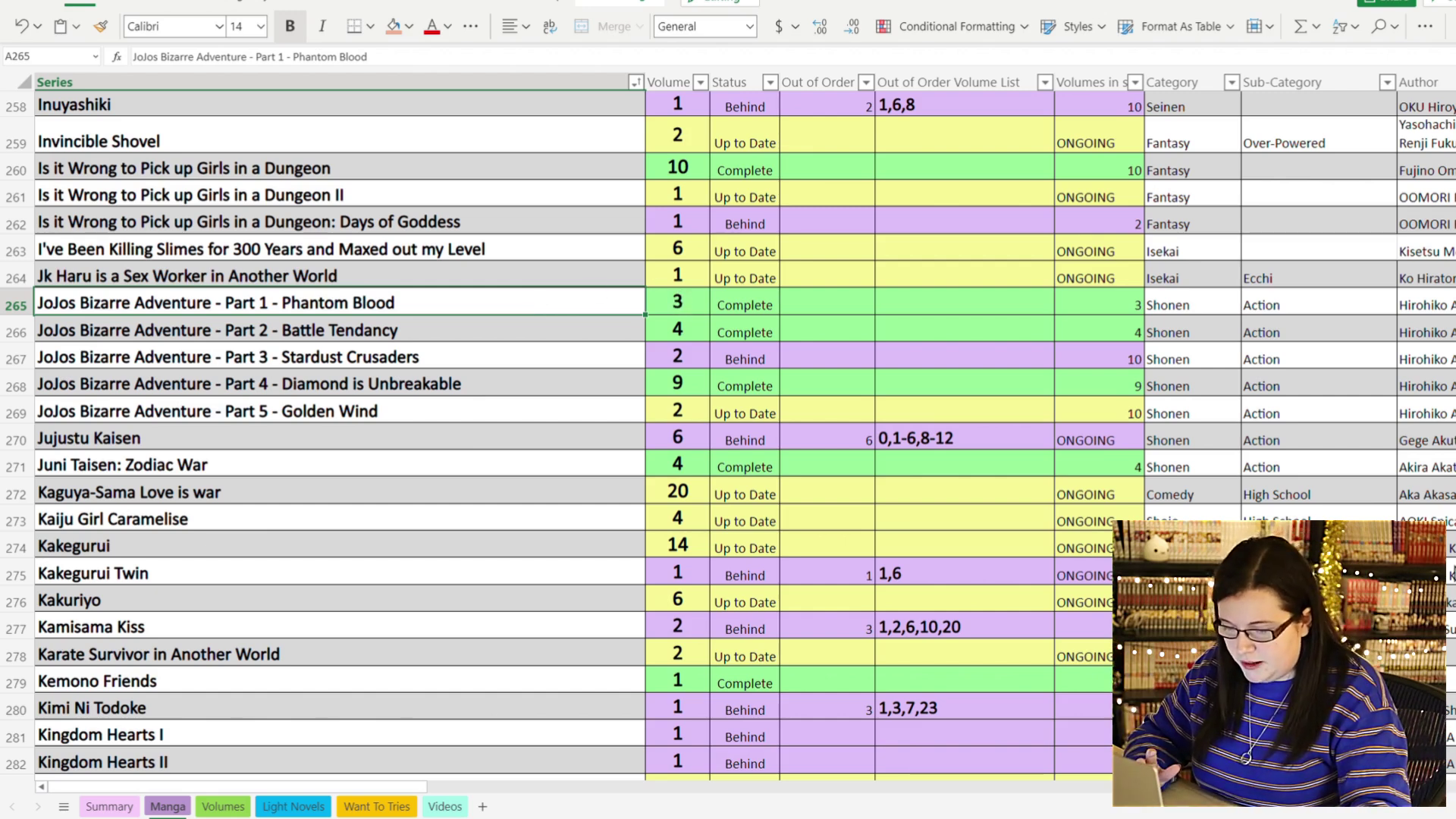
click(685, 309)
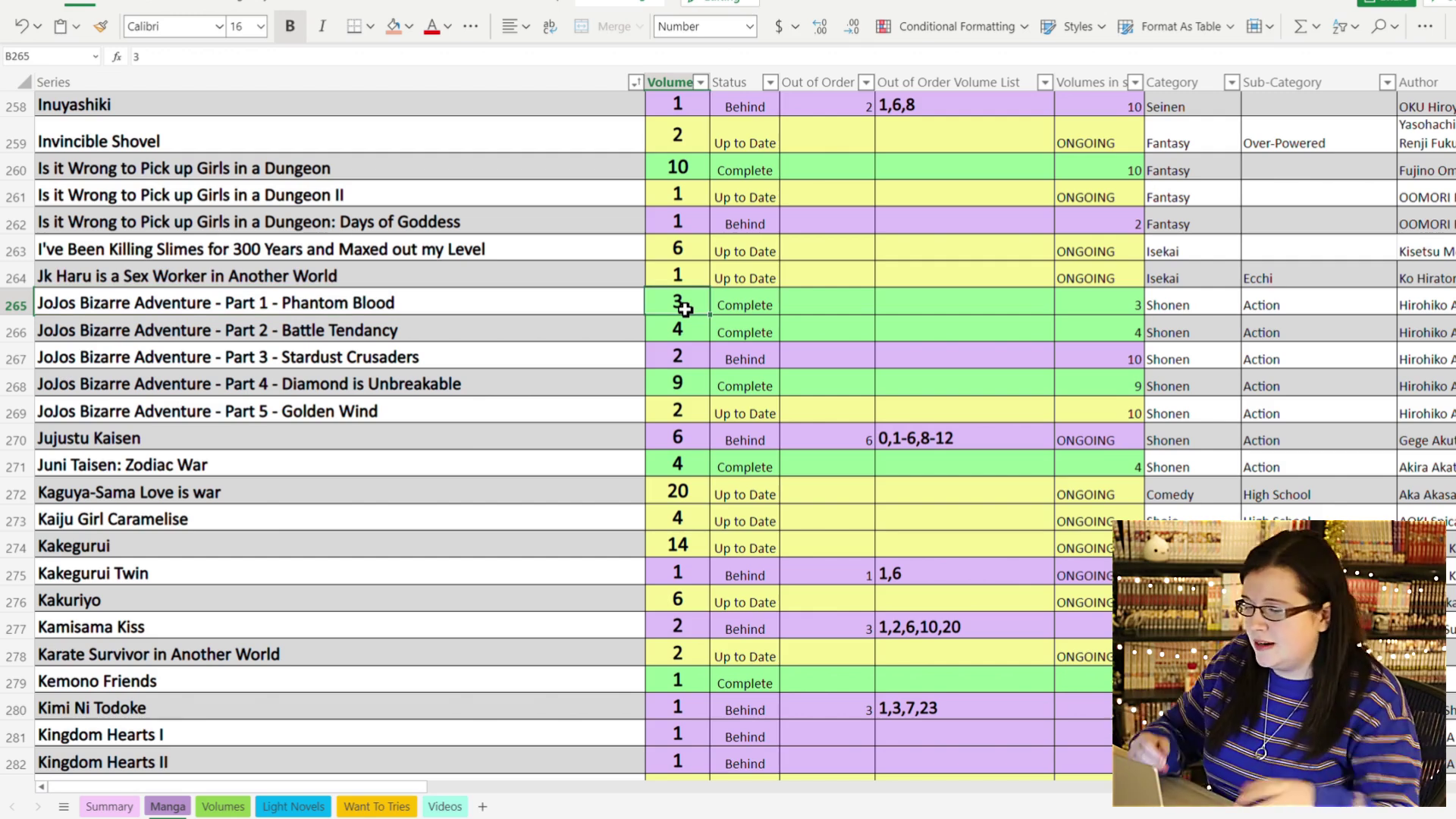
- Return to the start of the Manga sheet and inspect the Series and Volume Count column headers
scroll(664, 324, up, 8)
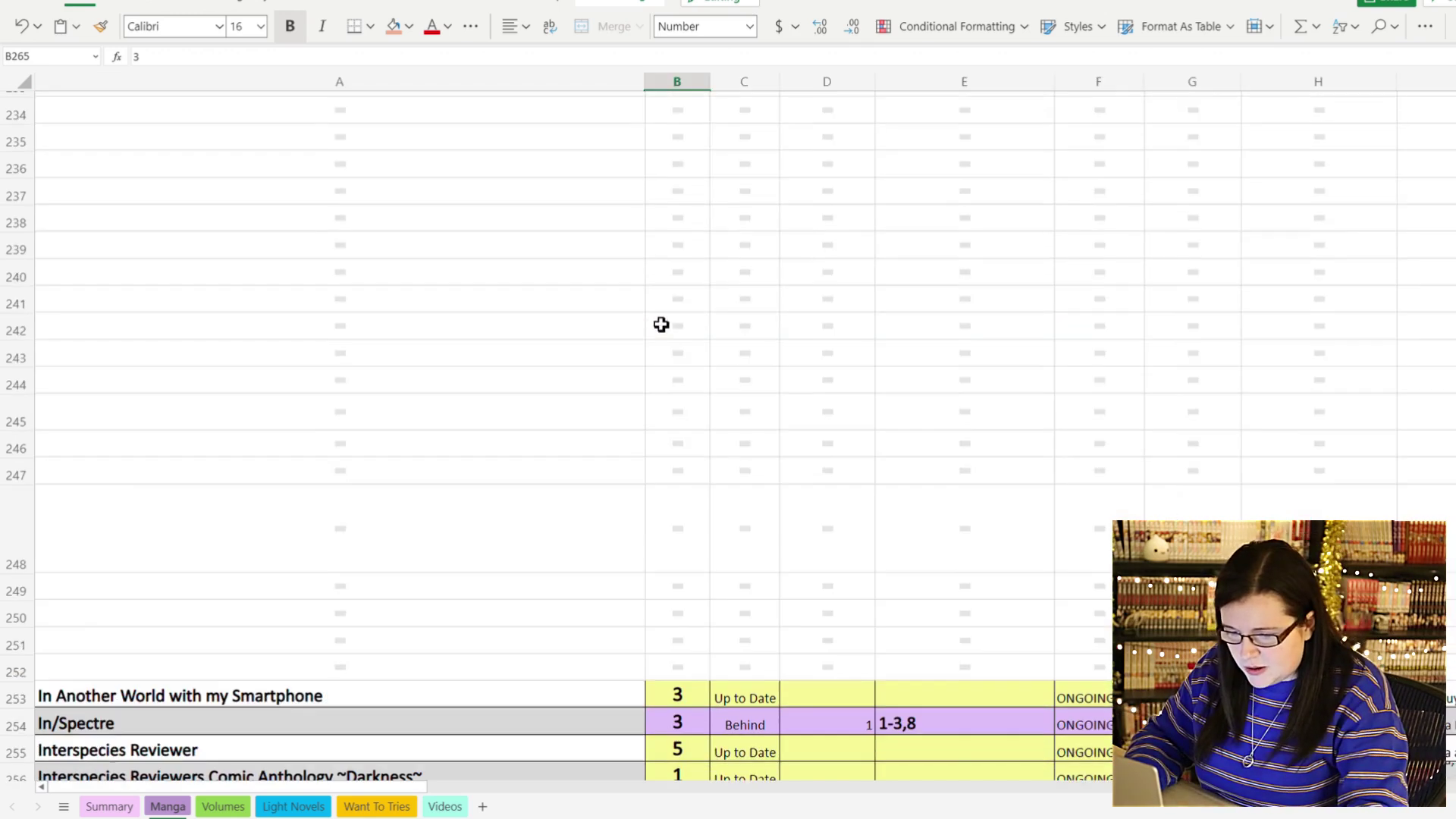
scroll(661, 324, up, 20)
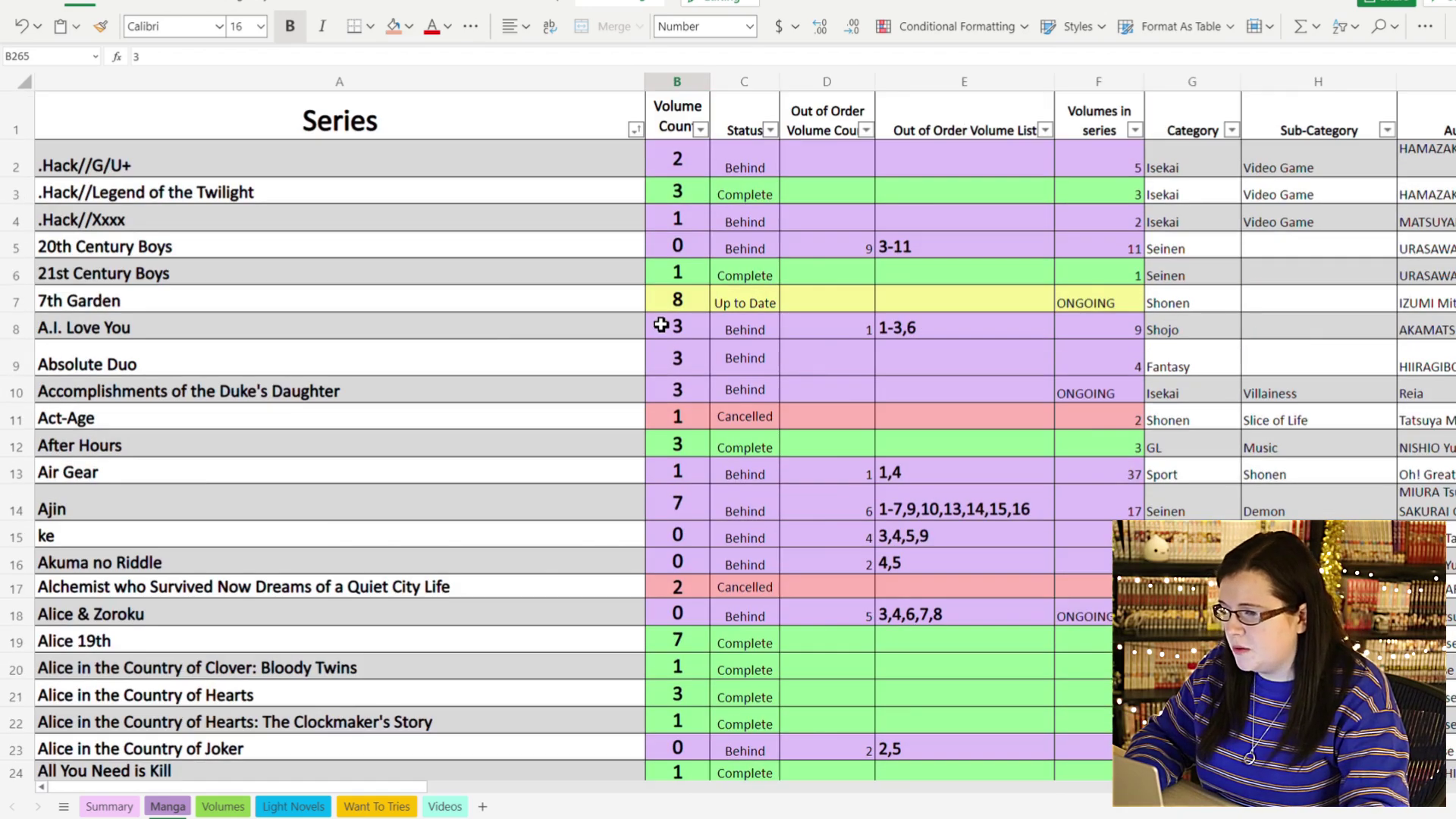
click(575, 121)
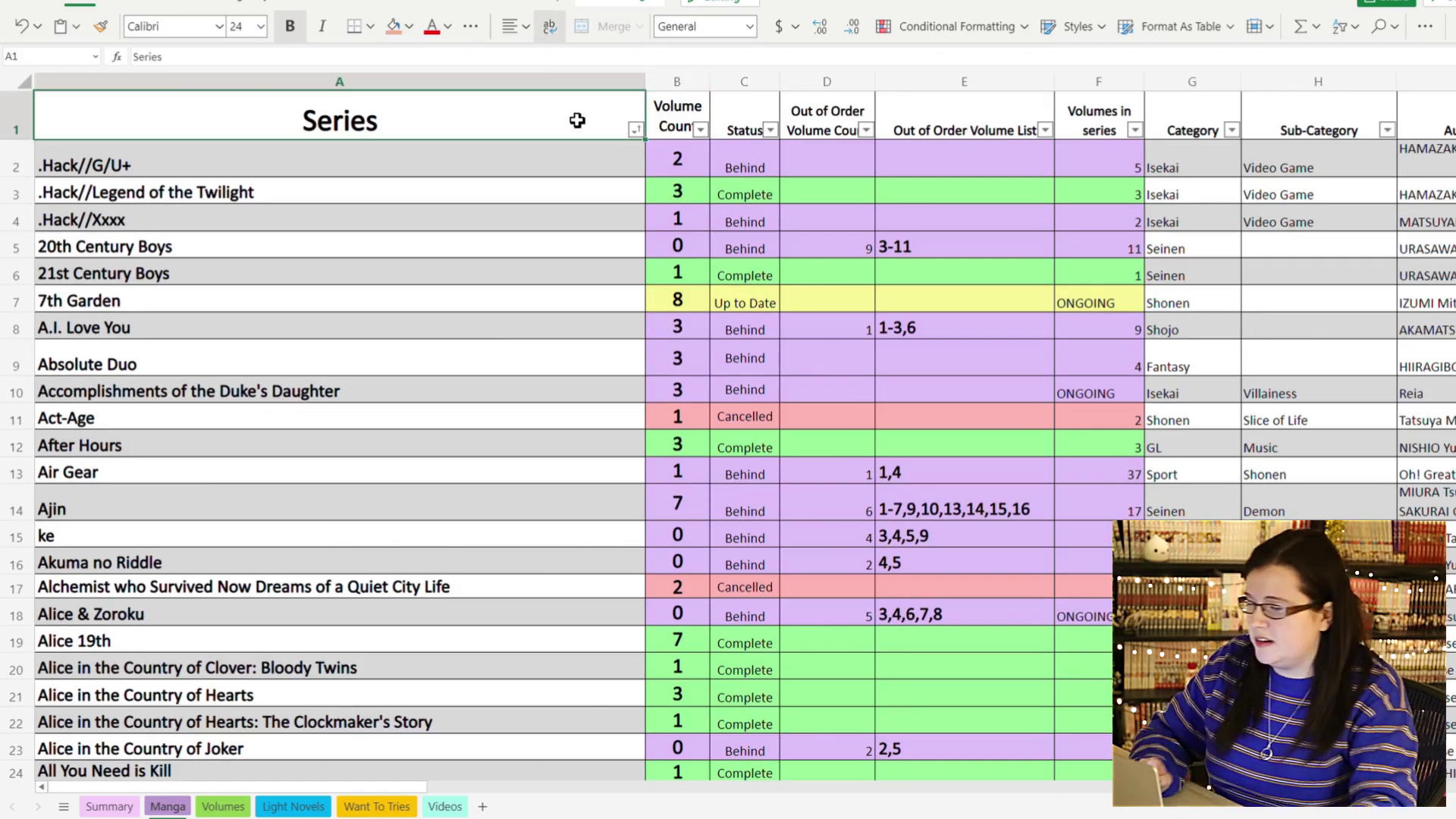
click(679, 109)
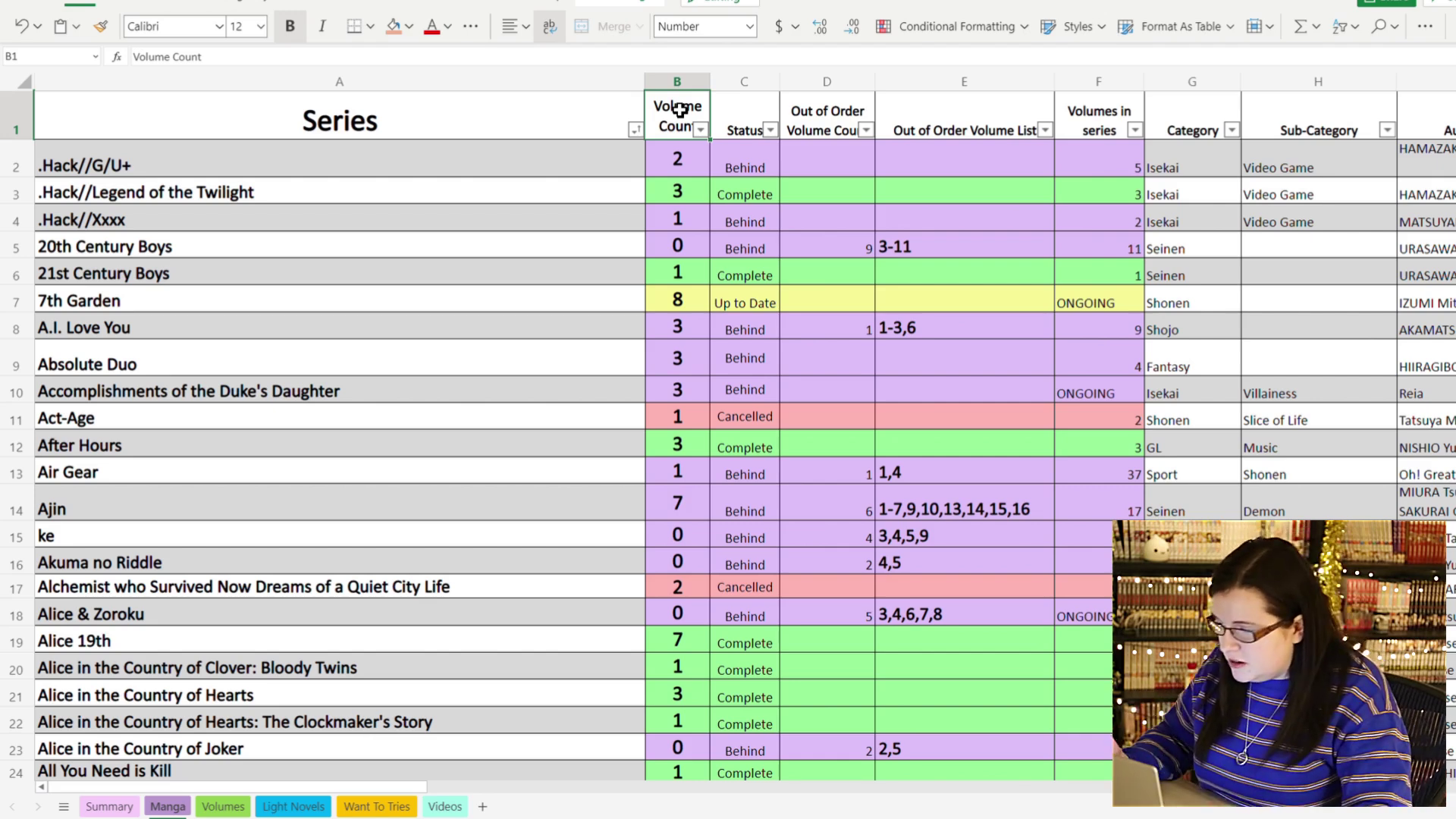
- Inspect the volume count, out-of-order count and out-of-order list of 20th Century Boys, plus Ajin's out-of-order list
click(704, 255)
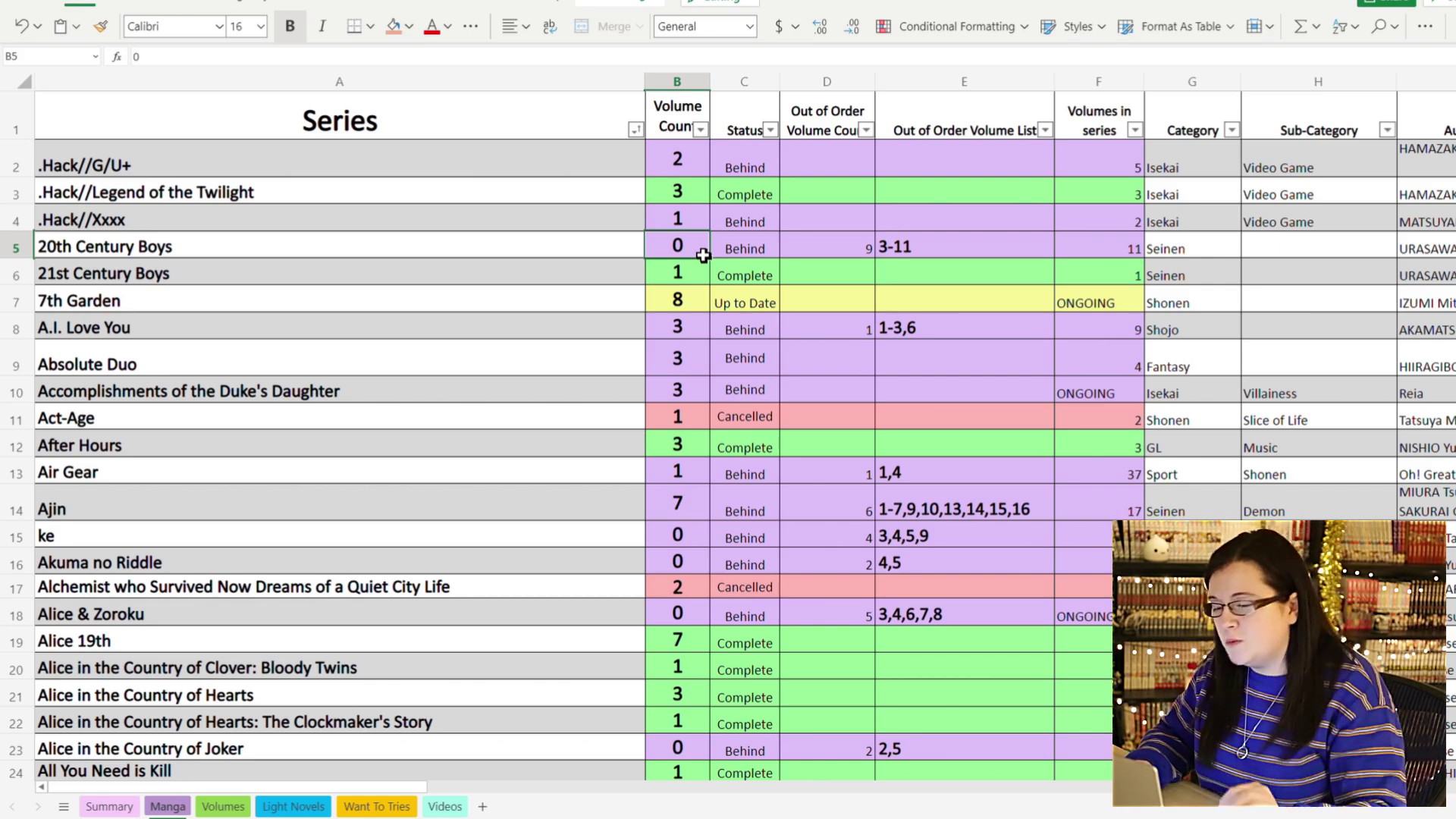
click(846, 249)
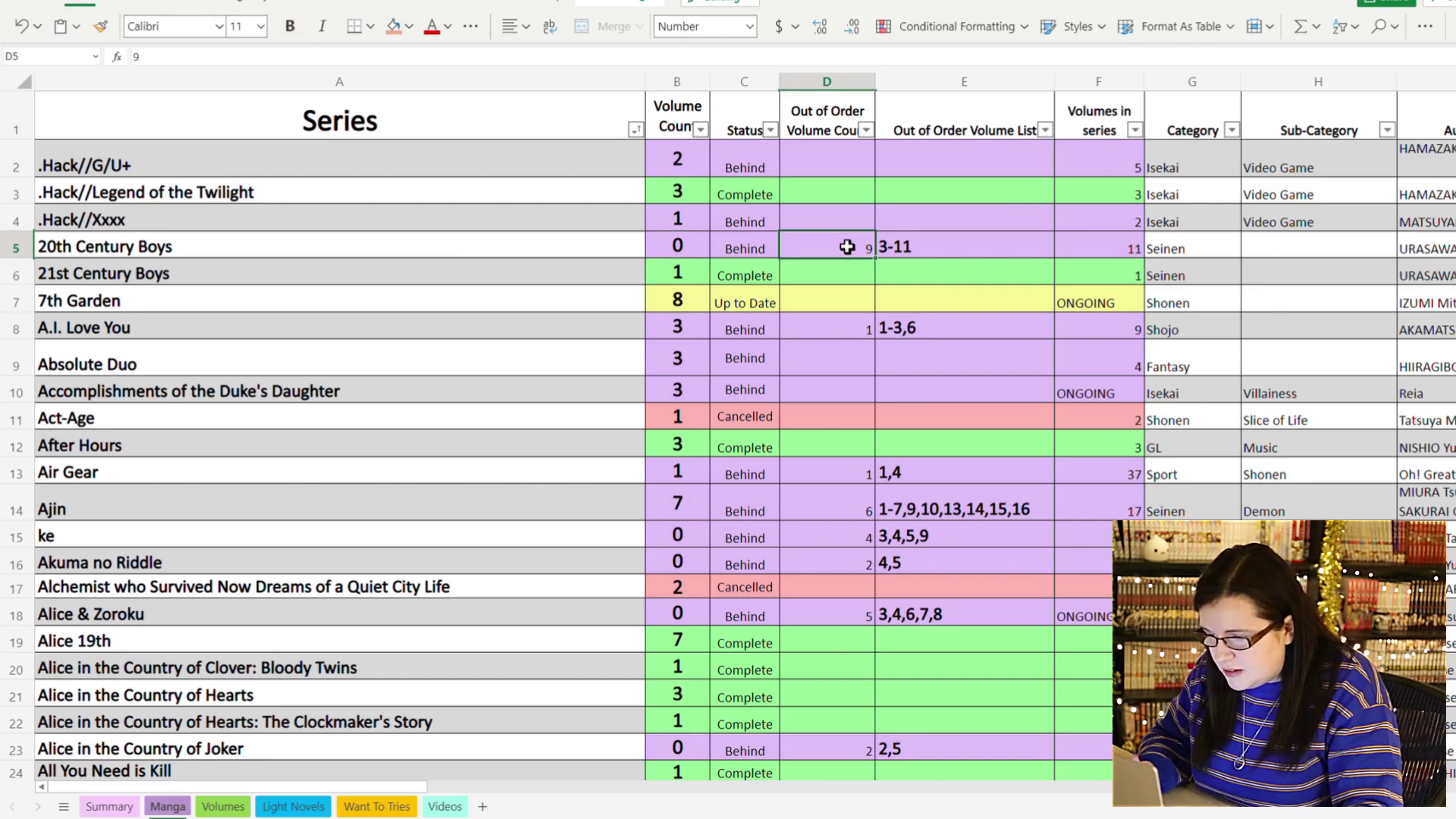
click(938, 248)
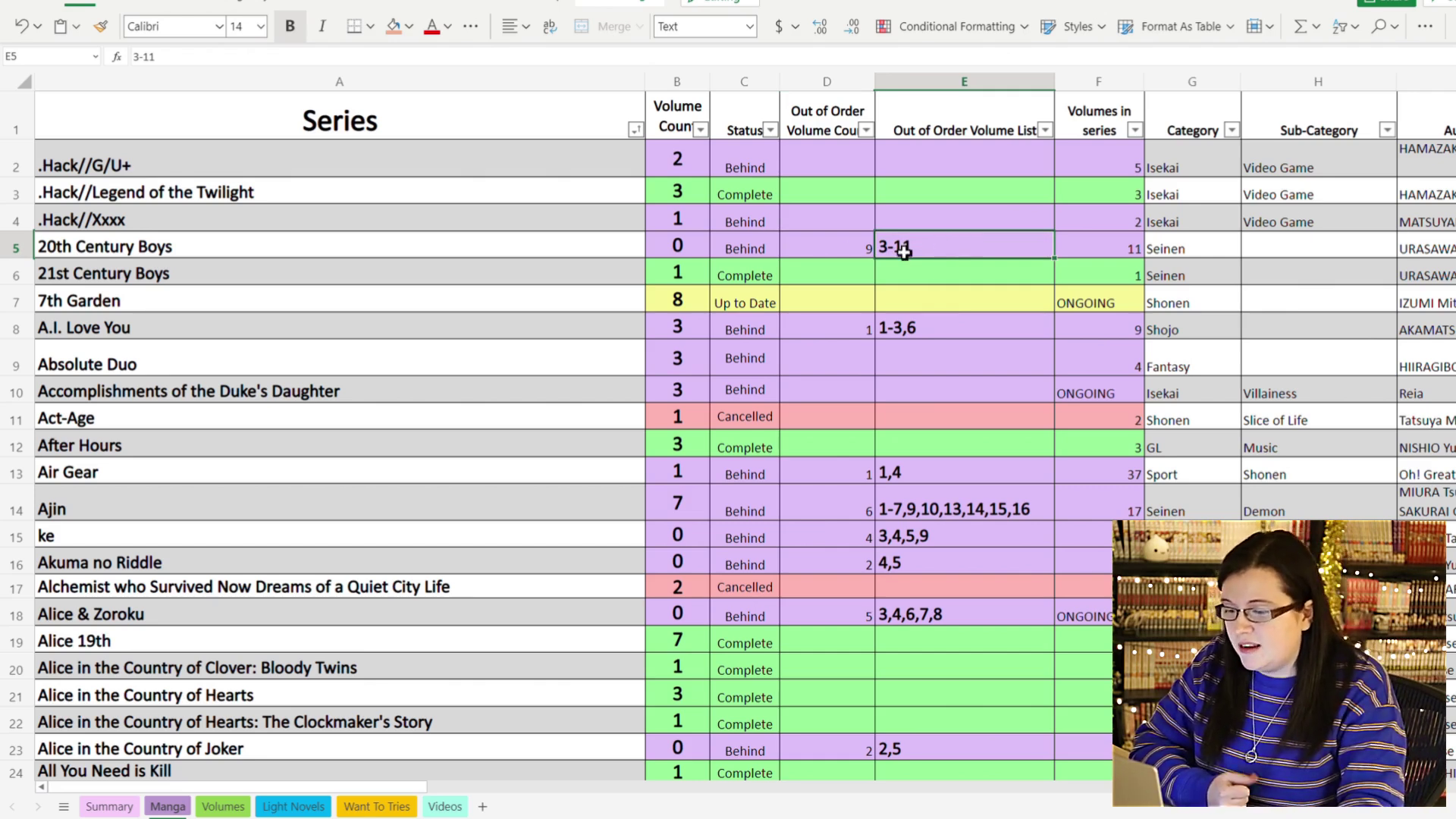
click(851, 248)
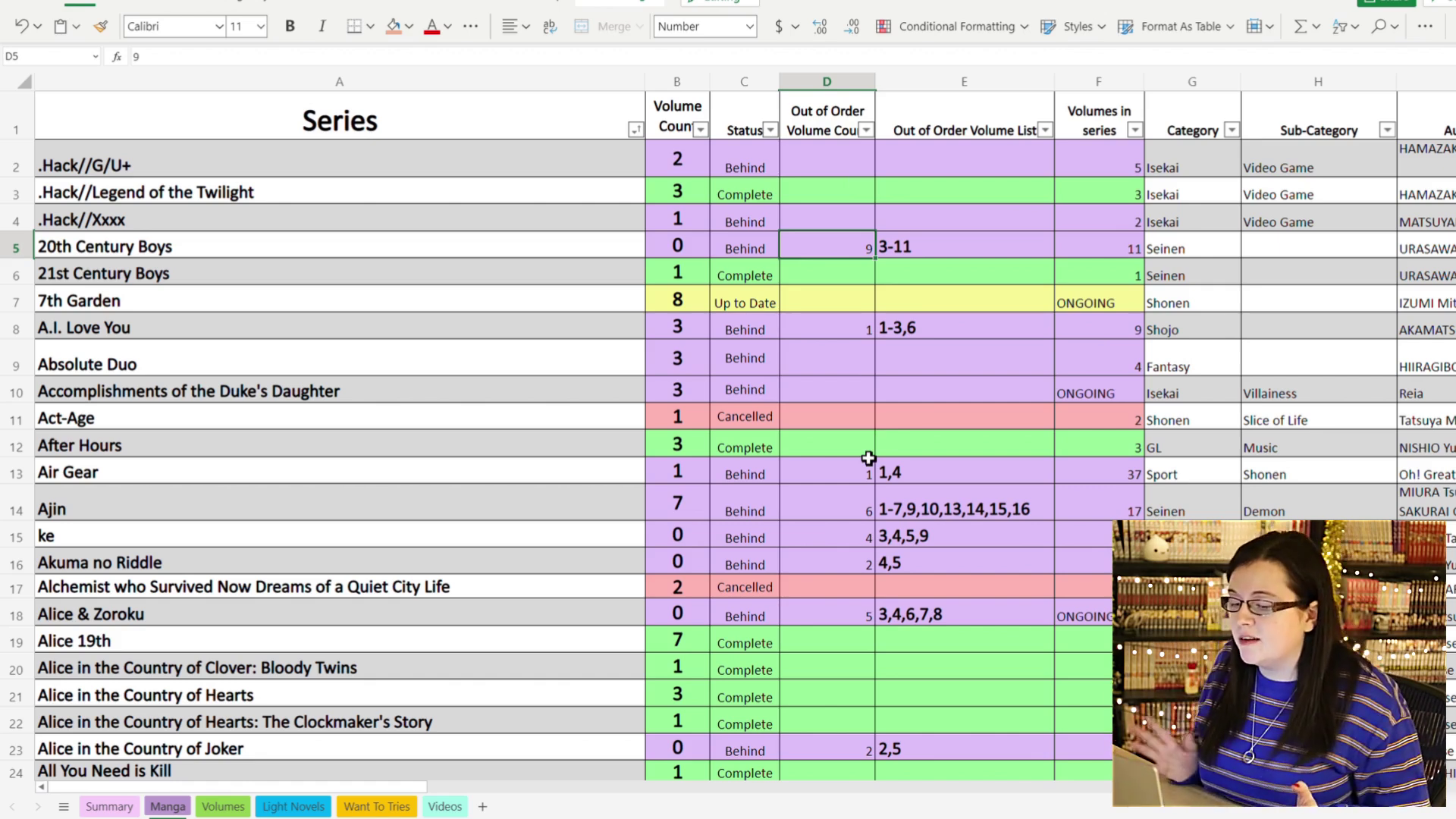
click(954, 257)
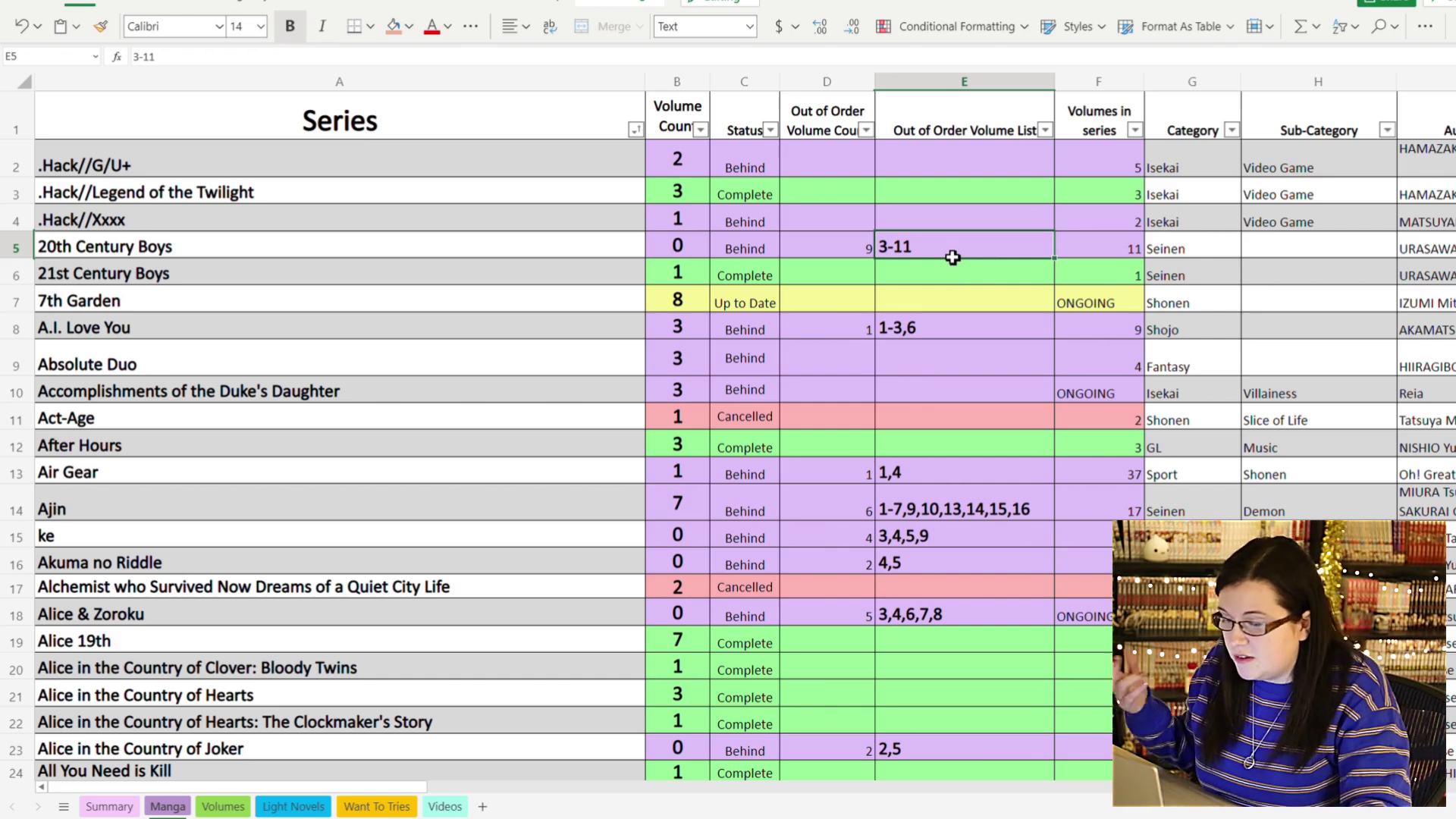
click(1049, 501)
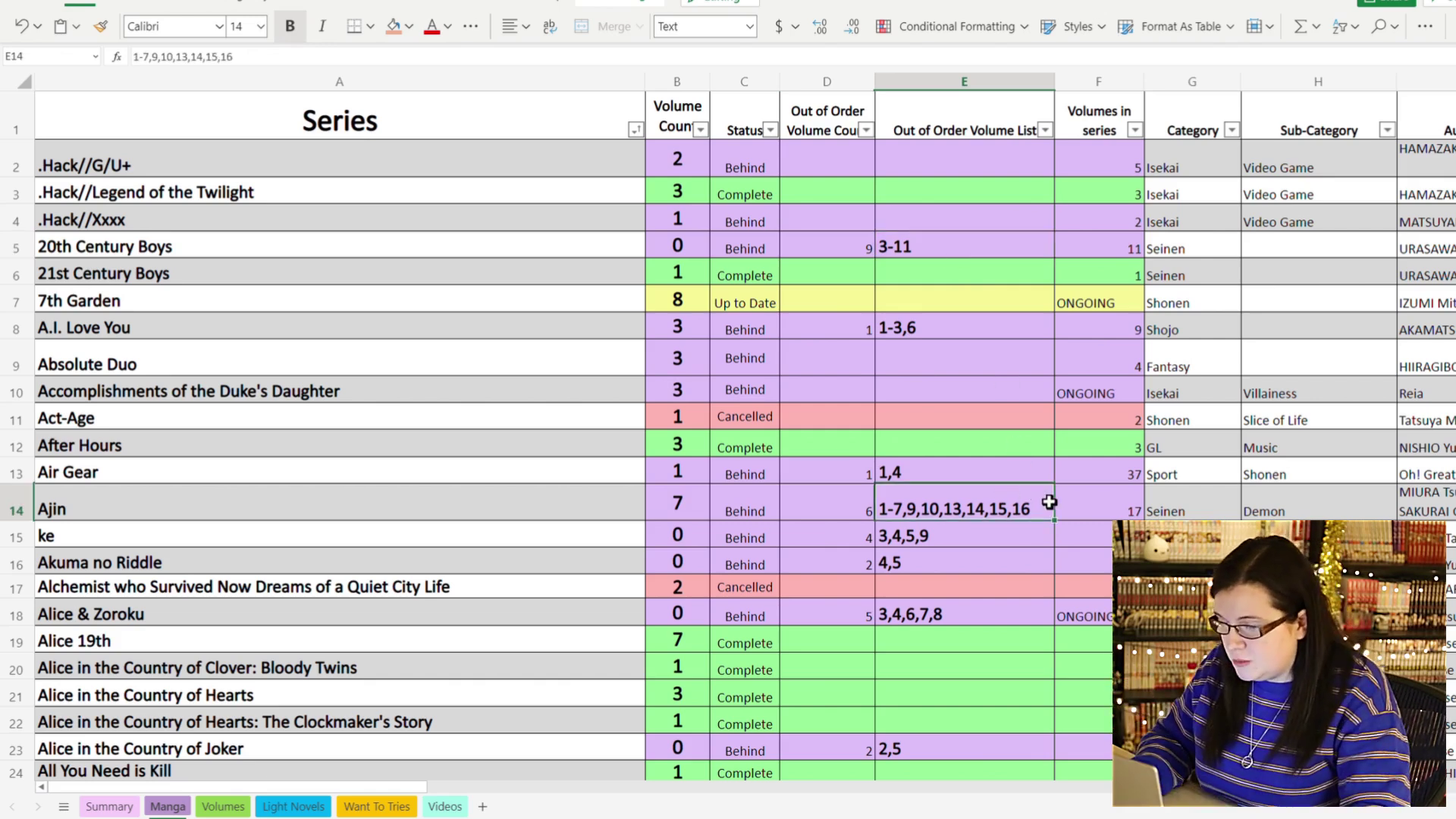
- Search the Manga sheet for "haiky"
scroll(1016, 499, down, 4)
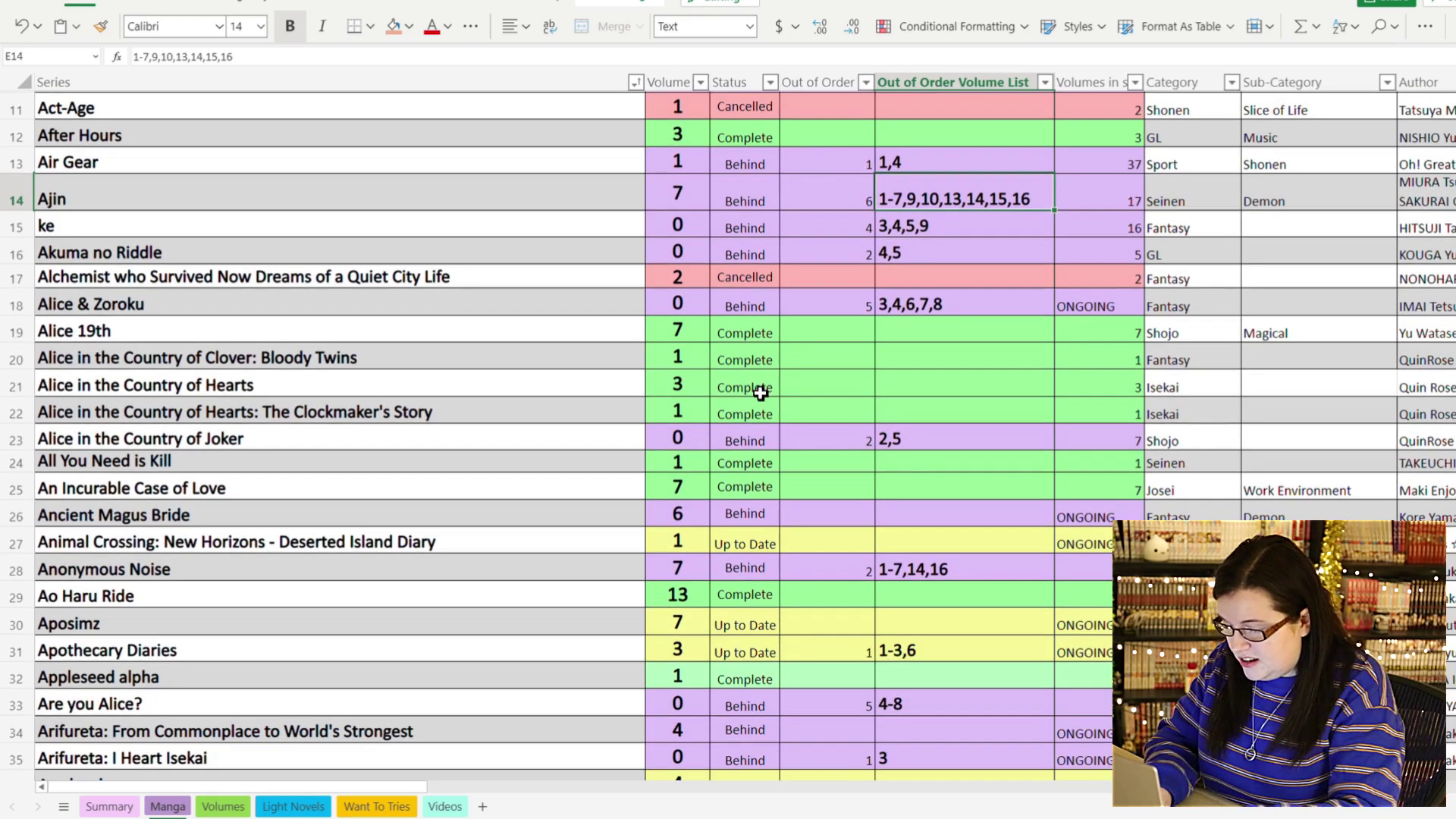
click(760, 392)
key(ctrl+f)
text(hi)
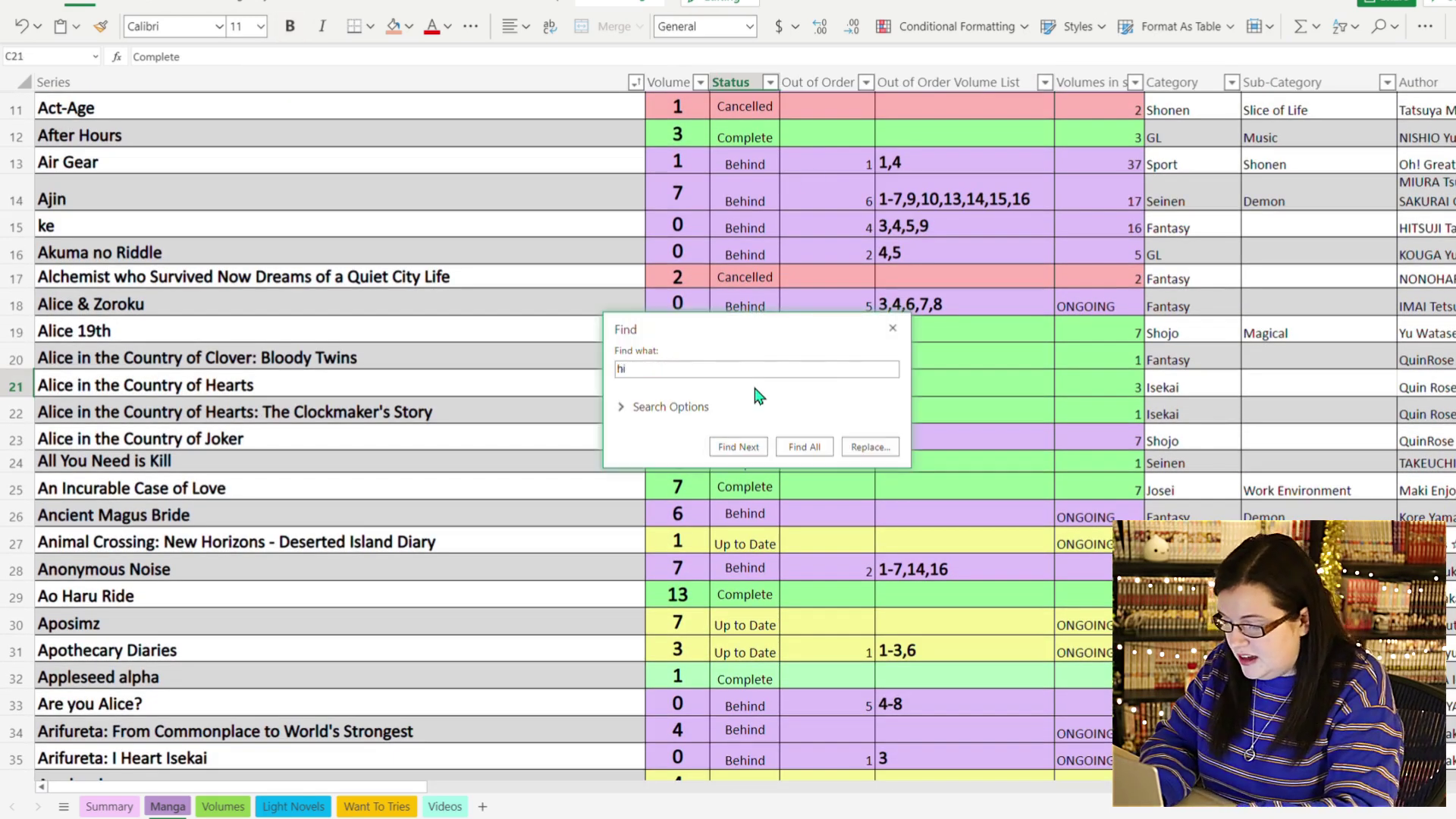
text(aiky)
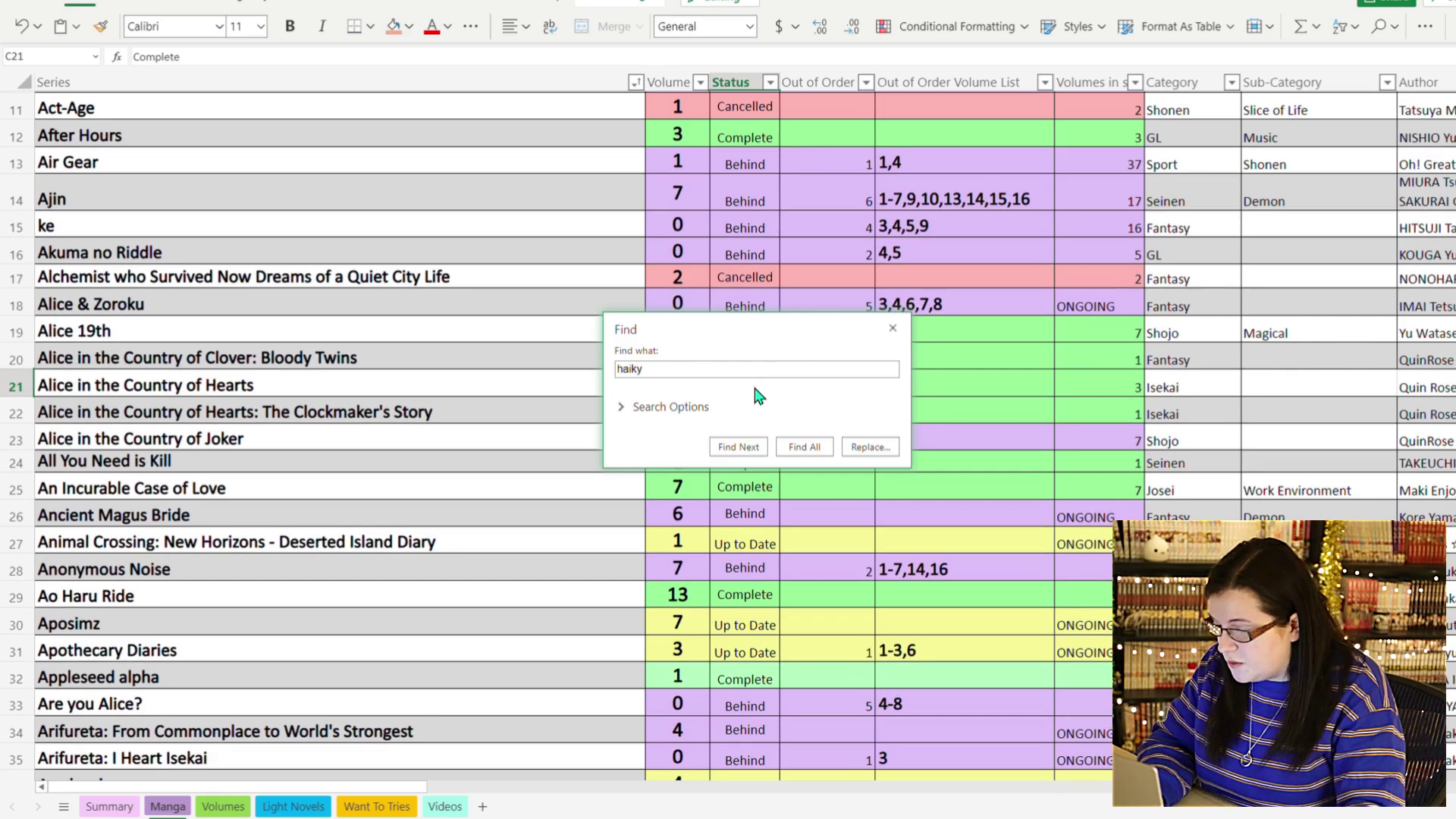
key(Return)
- Inspect Haikyu!!'s full out-of-order volume list and out-of-order volume count, and close the search
scroll(904, 540, down, 2)
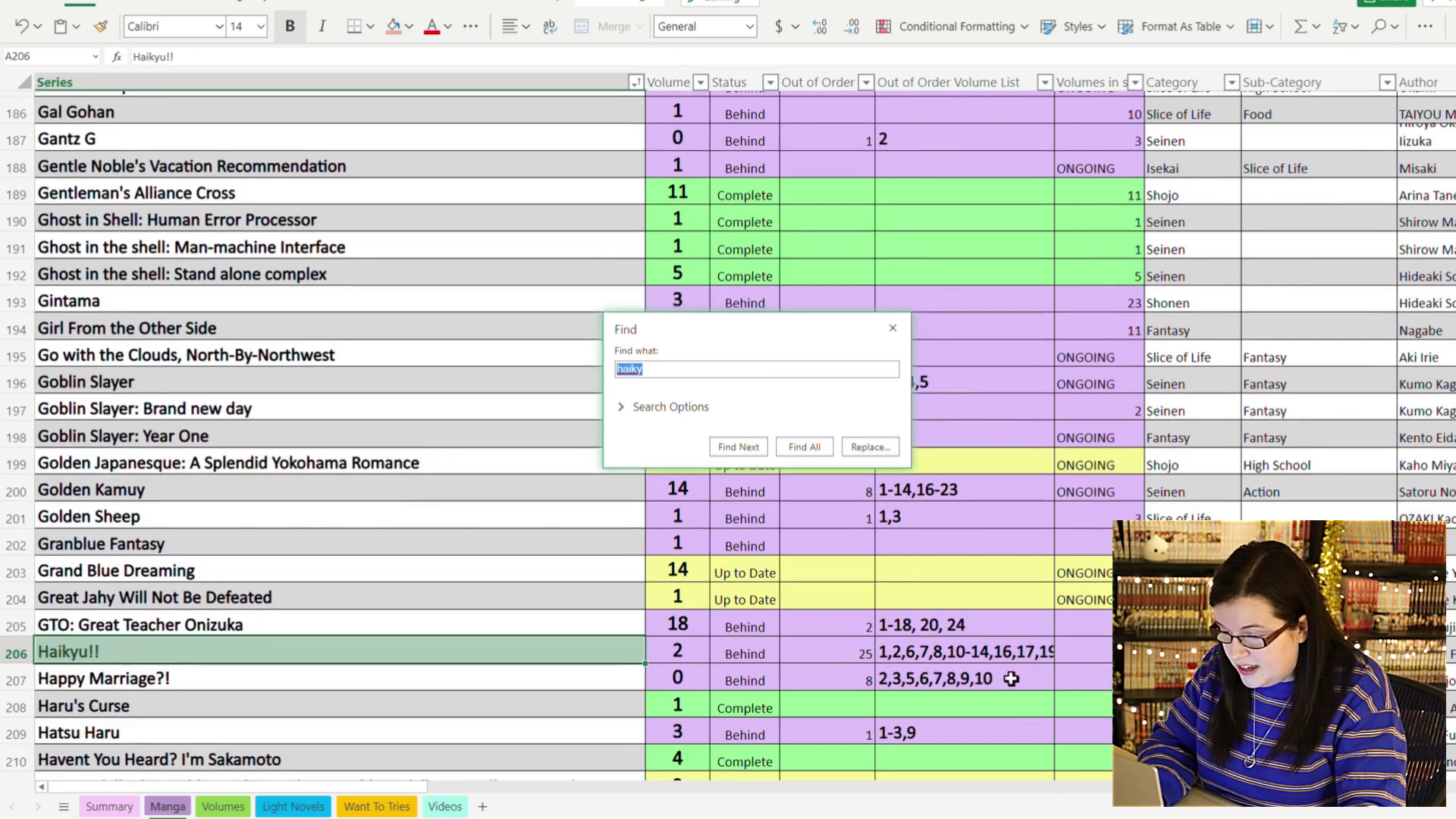
click(1019, 663)
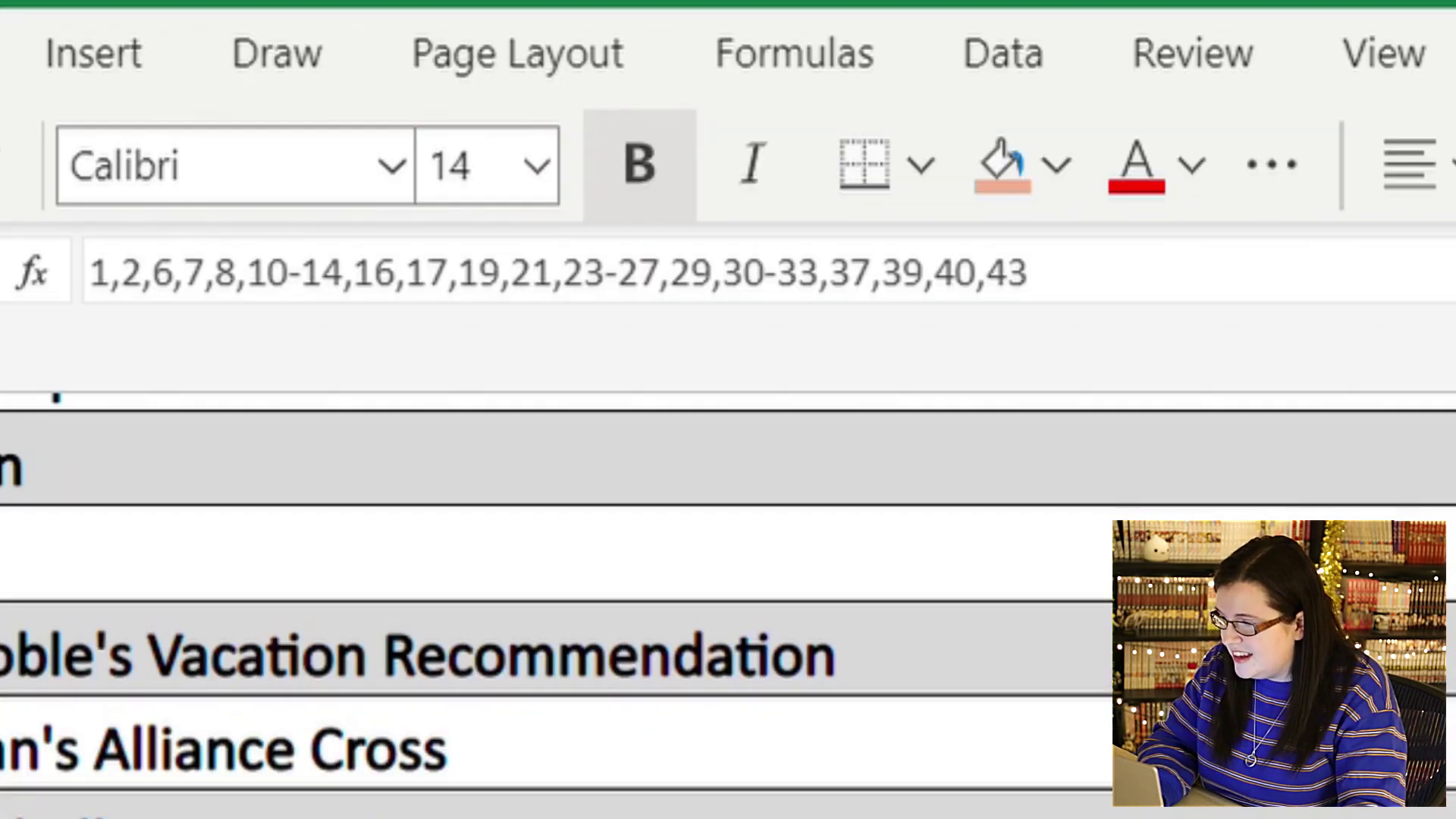
click(1267, 296)
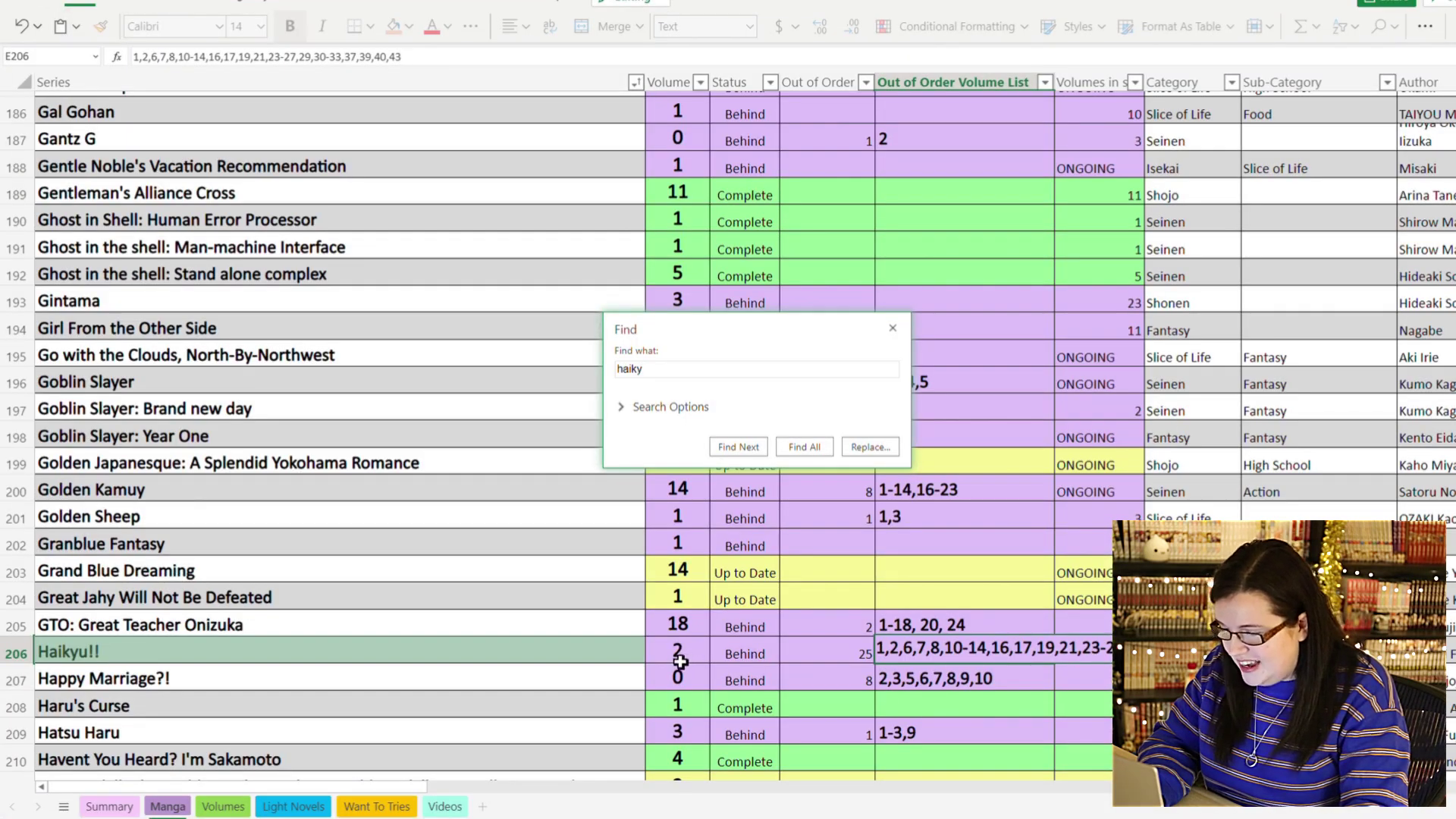
click(839, 657)
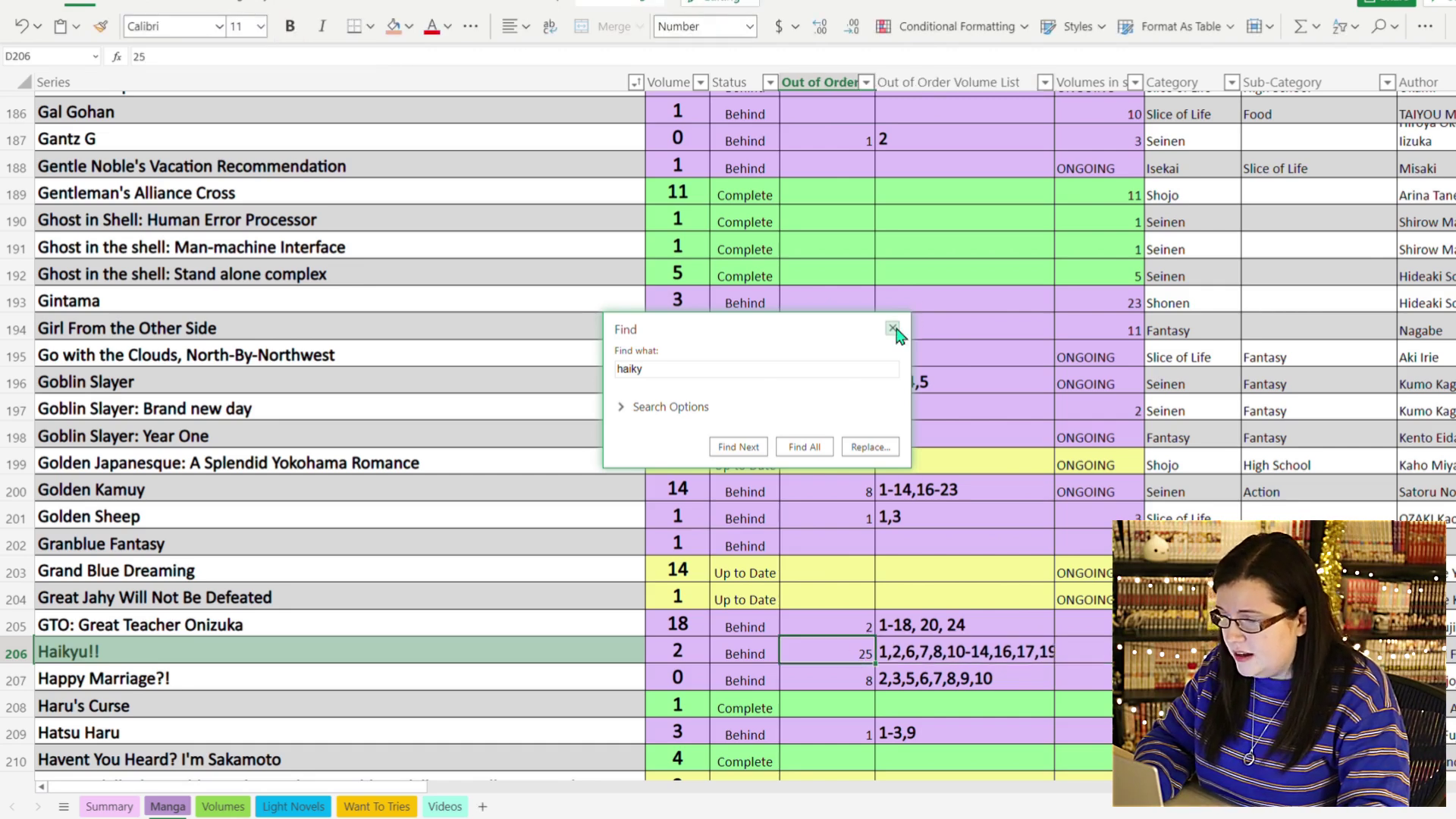
click(892, 328)
- Return to the start of the sheet and inspect Behind, Complete, Up to Date and Cancelled entries in the Status column
scroll(624, 324, up, 20)
scroll(618, 328, up, 20)
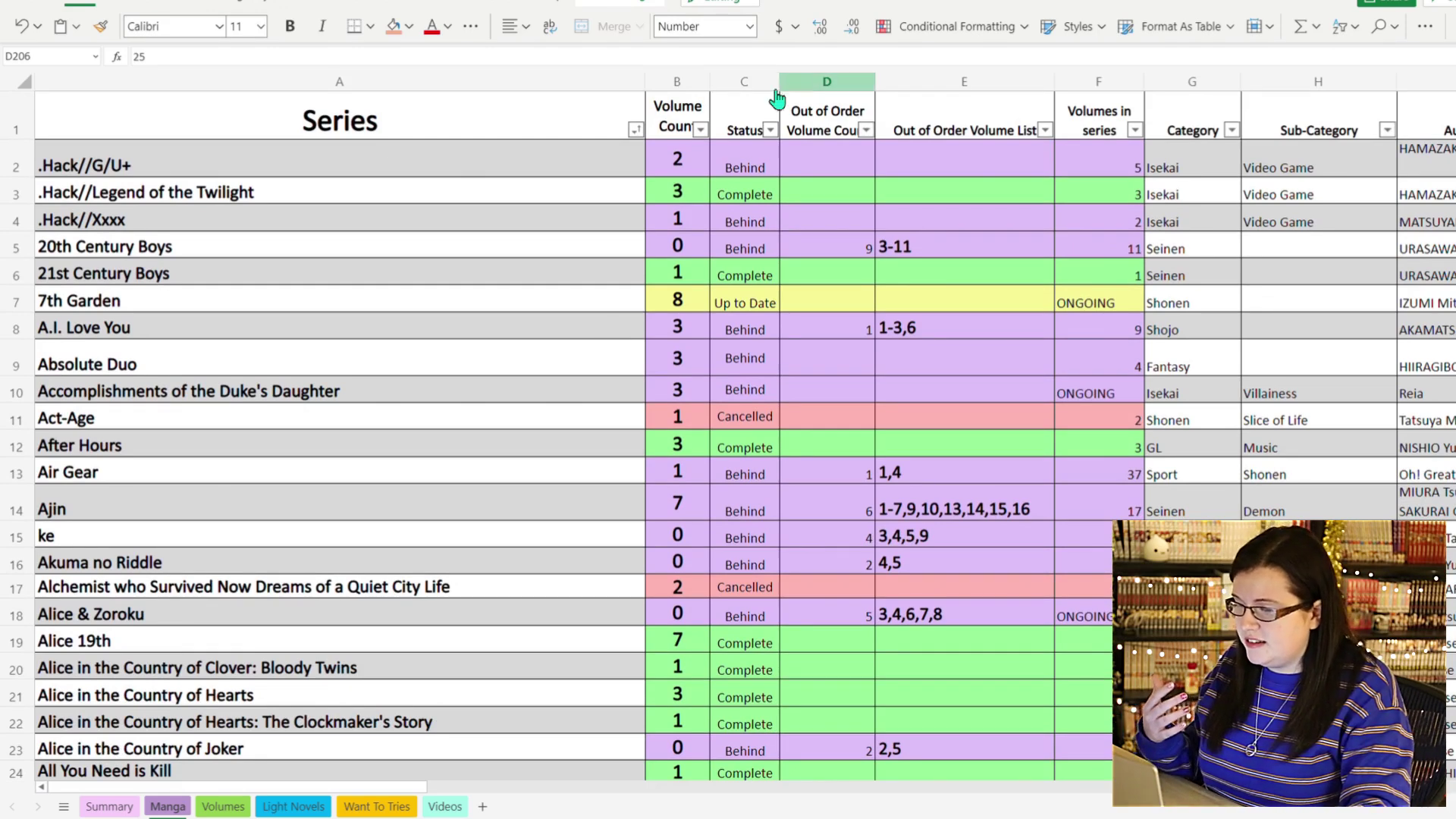
click(762, 220)
click(760, 173)
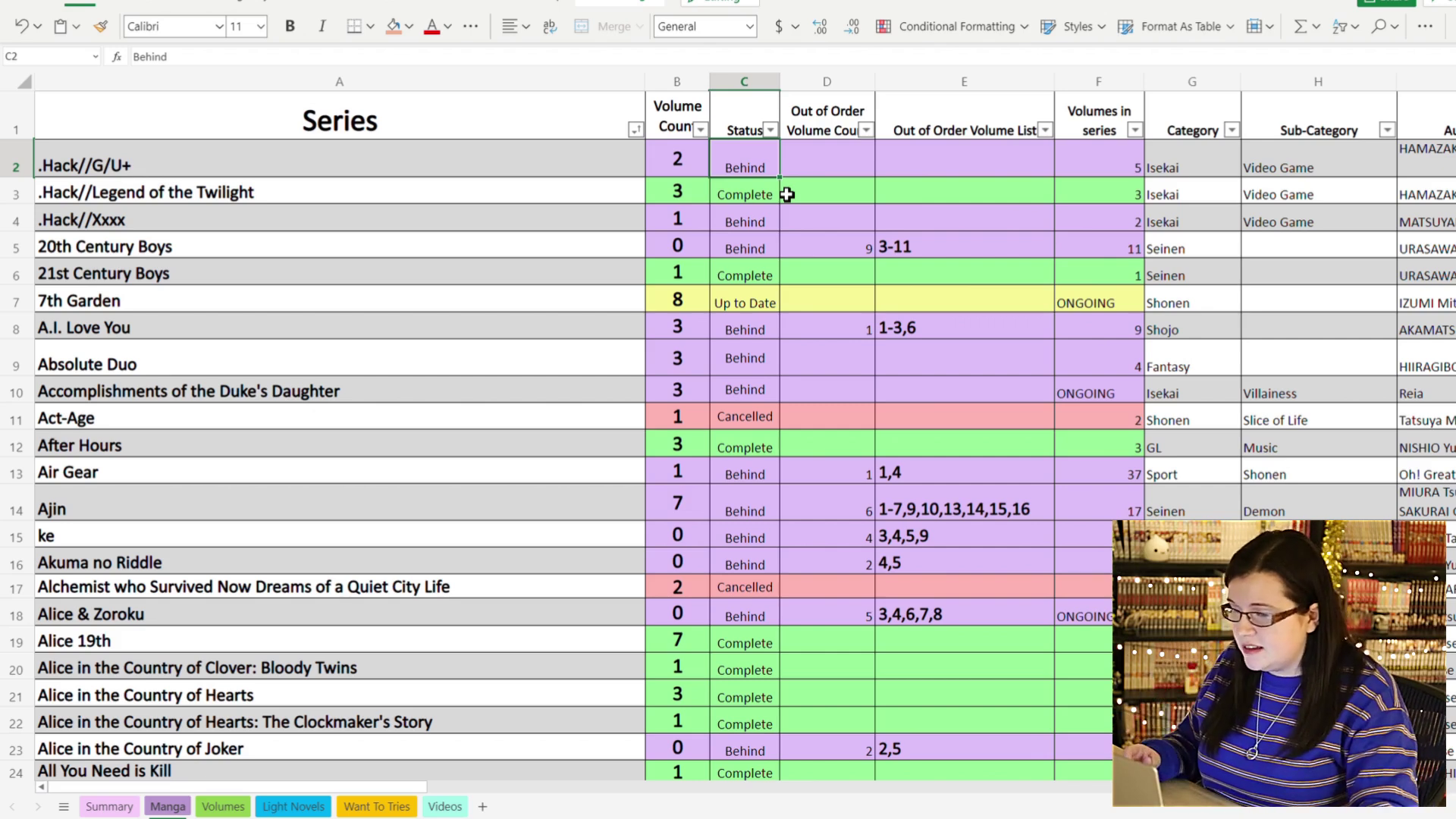
click(762, 446)
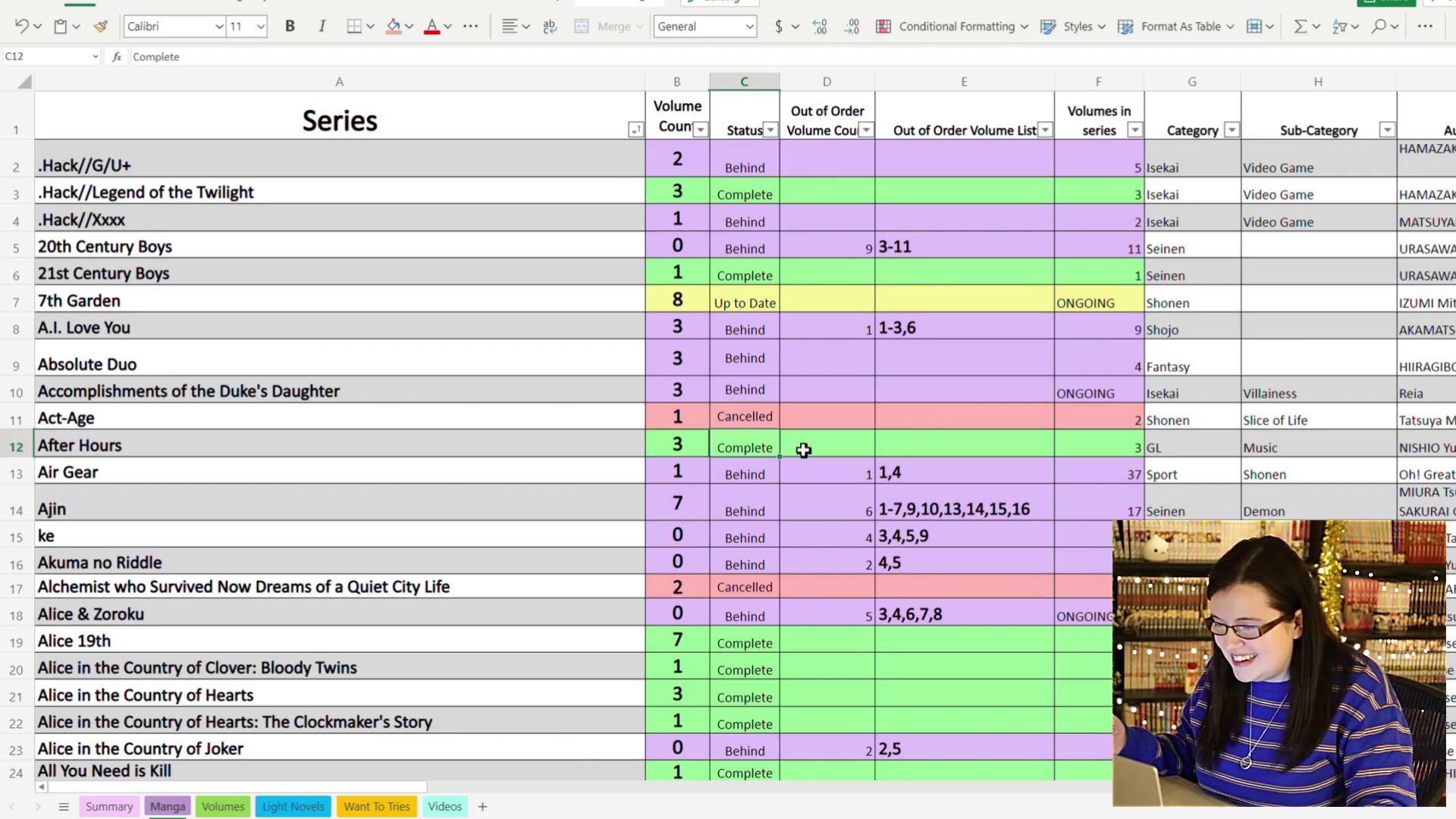
click(777, 307)
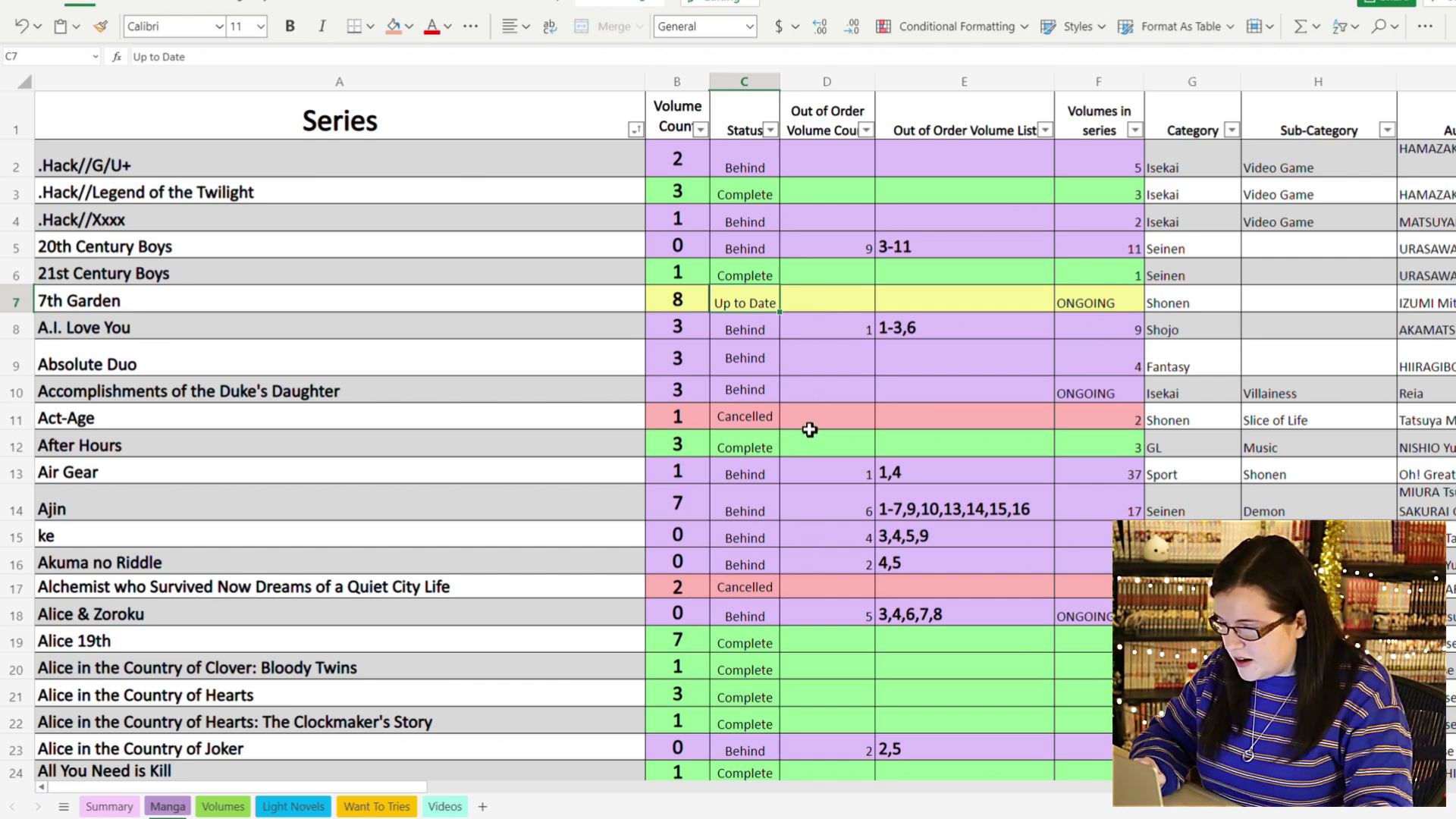
click(777, 426)
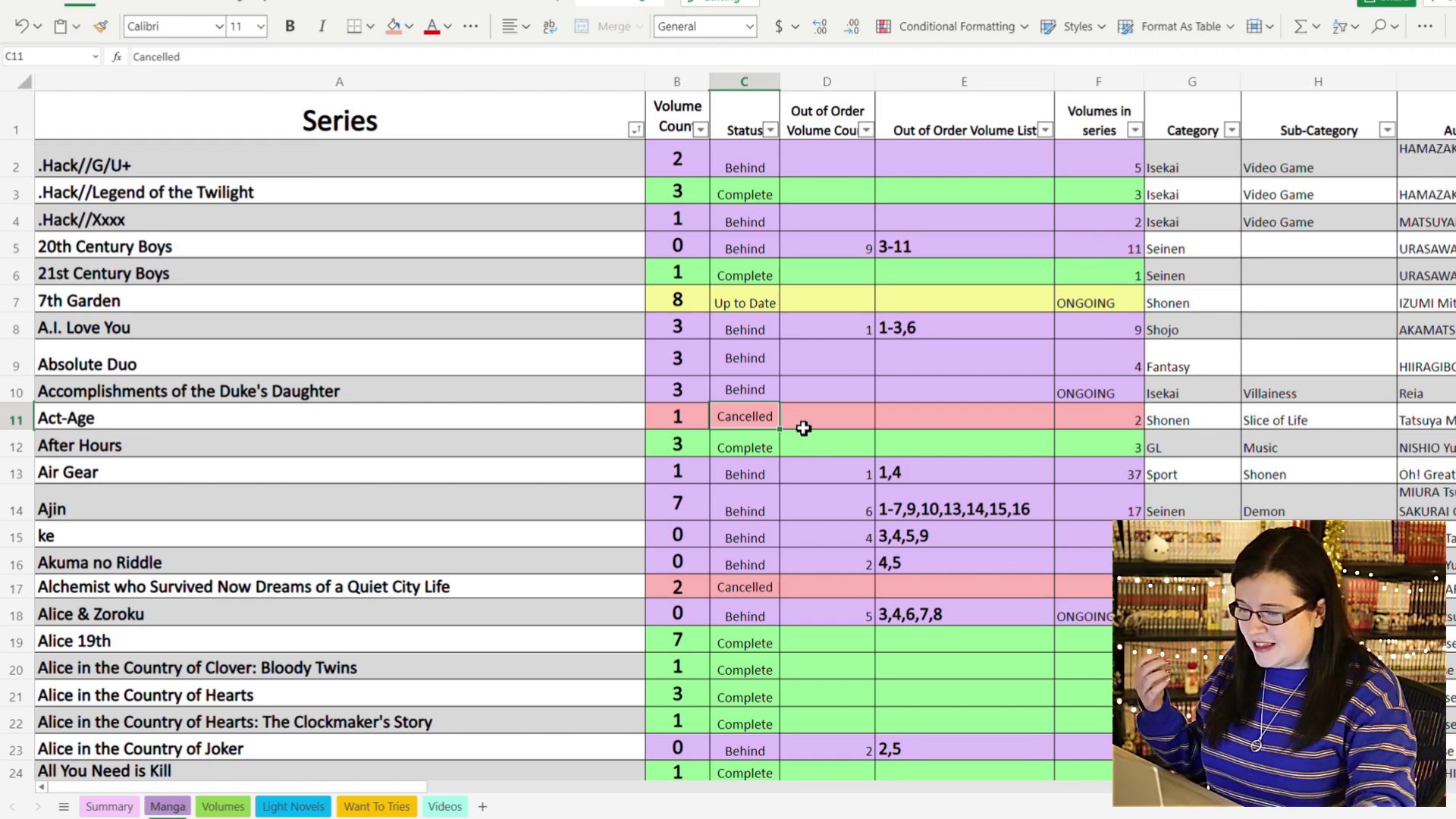
- Inspect the Volumes in series entry and the blank out-of-order cells of the cancelled series Act-Age
click(1105, 425)
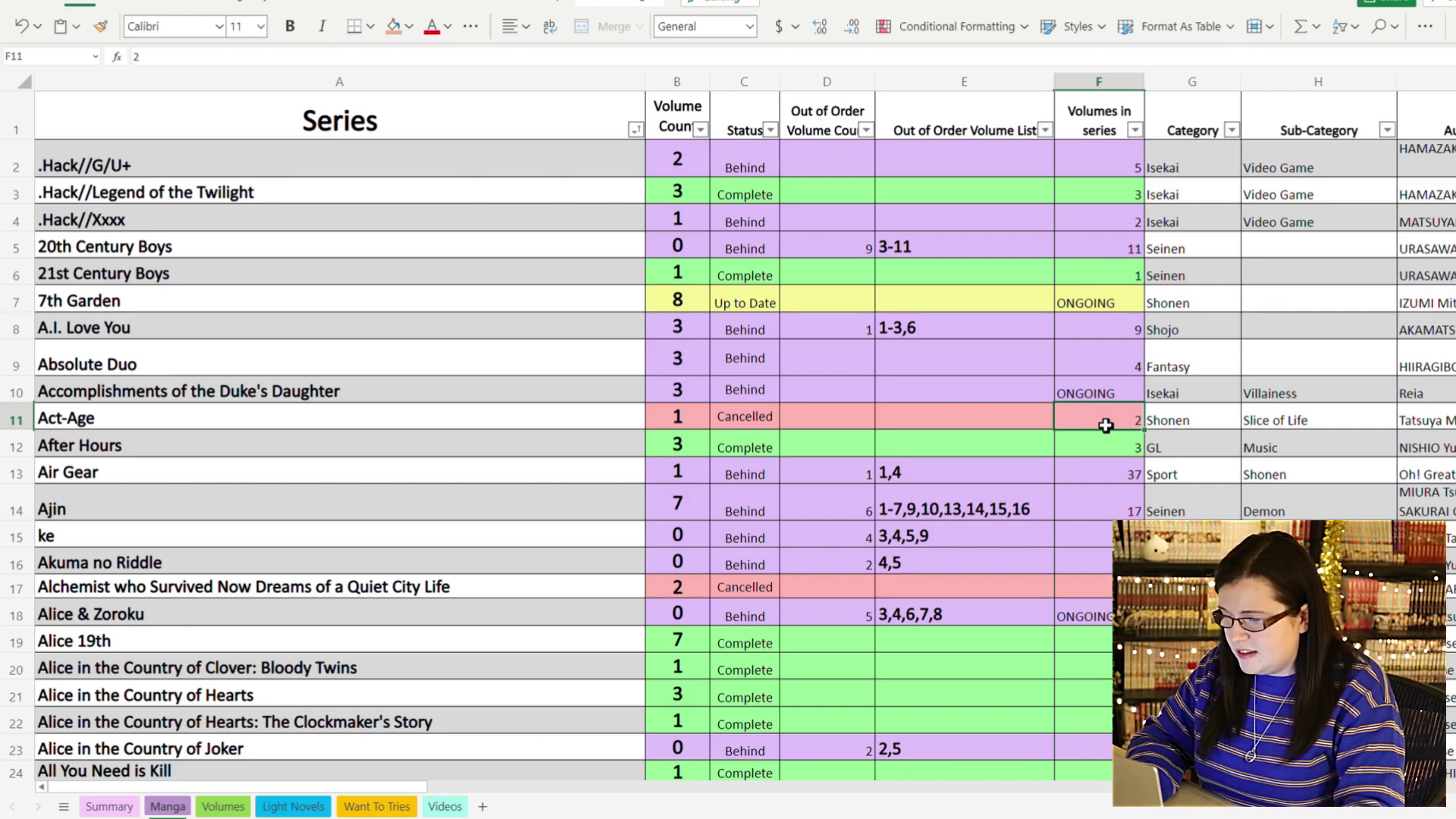
click(811, 419)
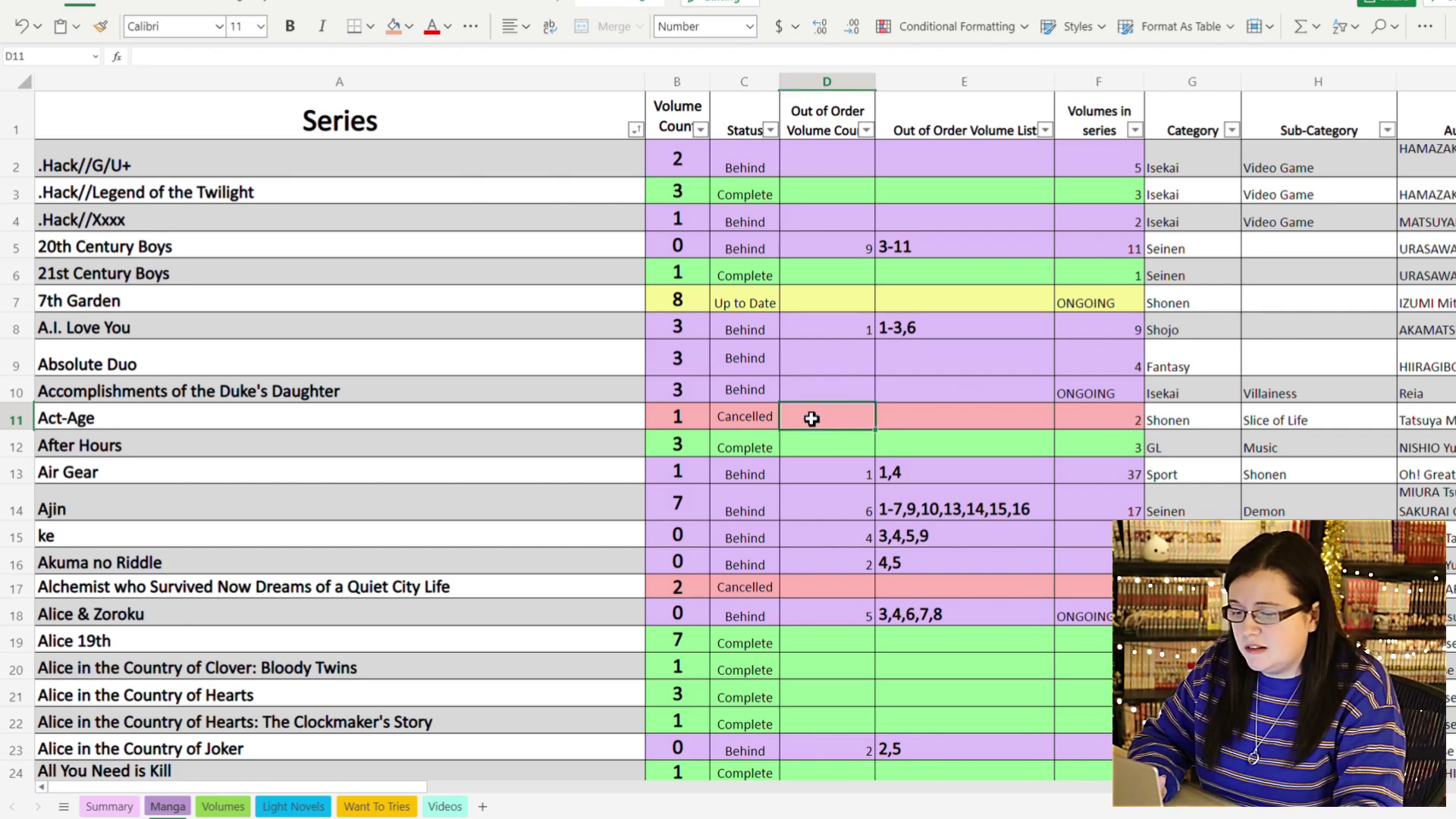
click(1106, 428)
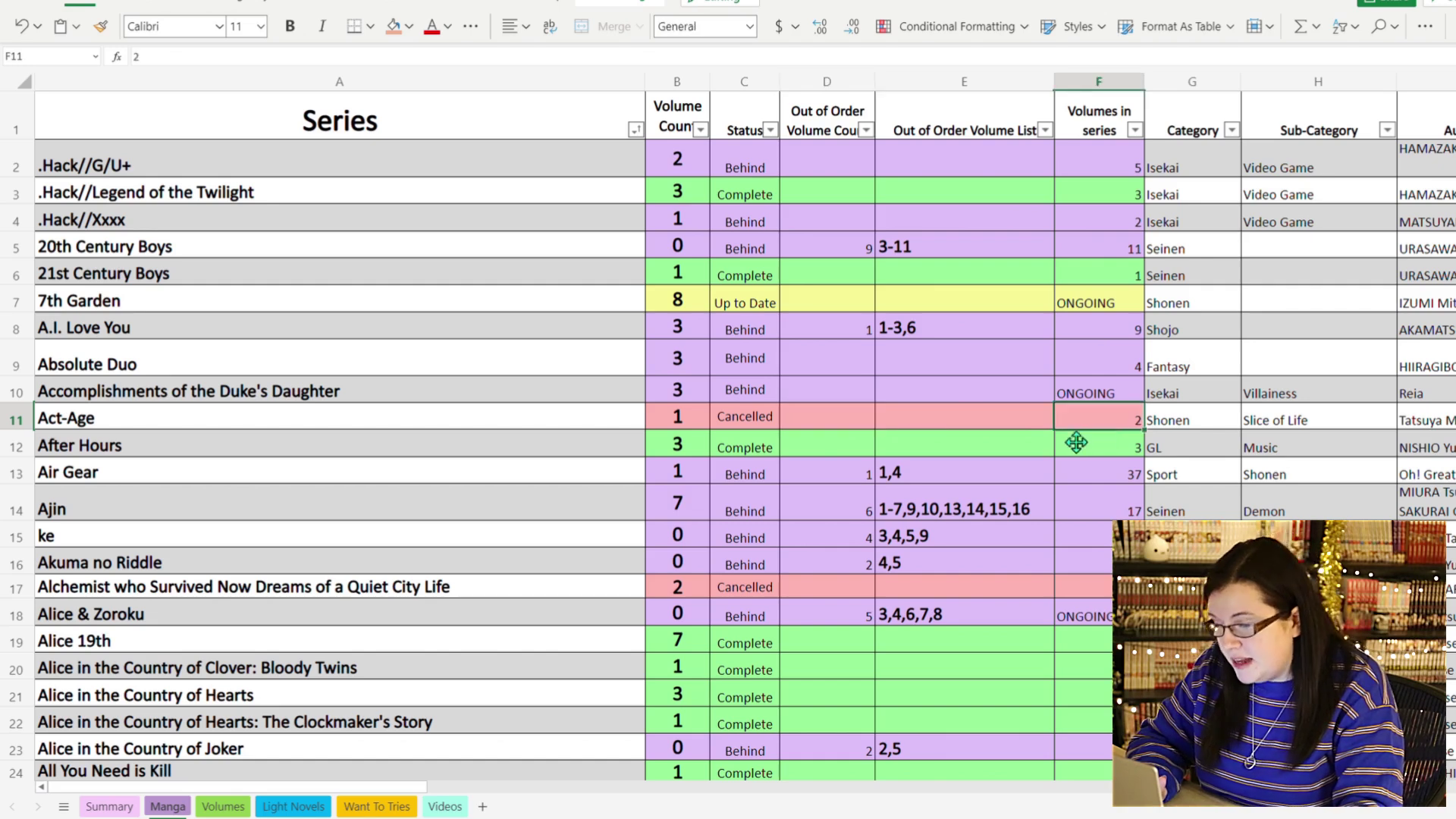
click(1012, 430)
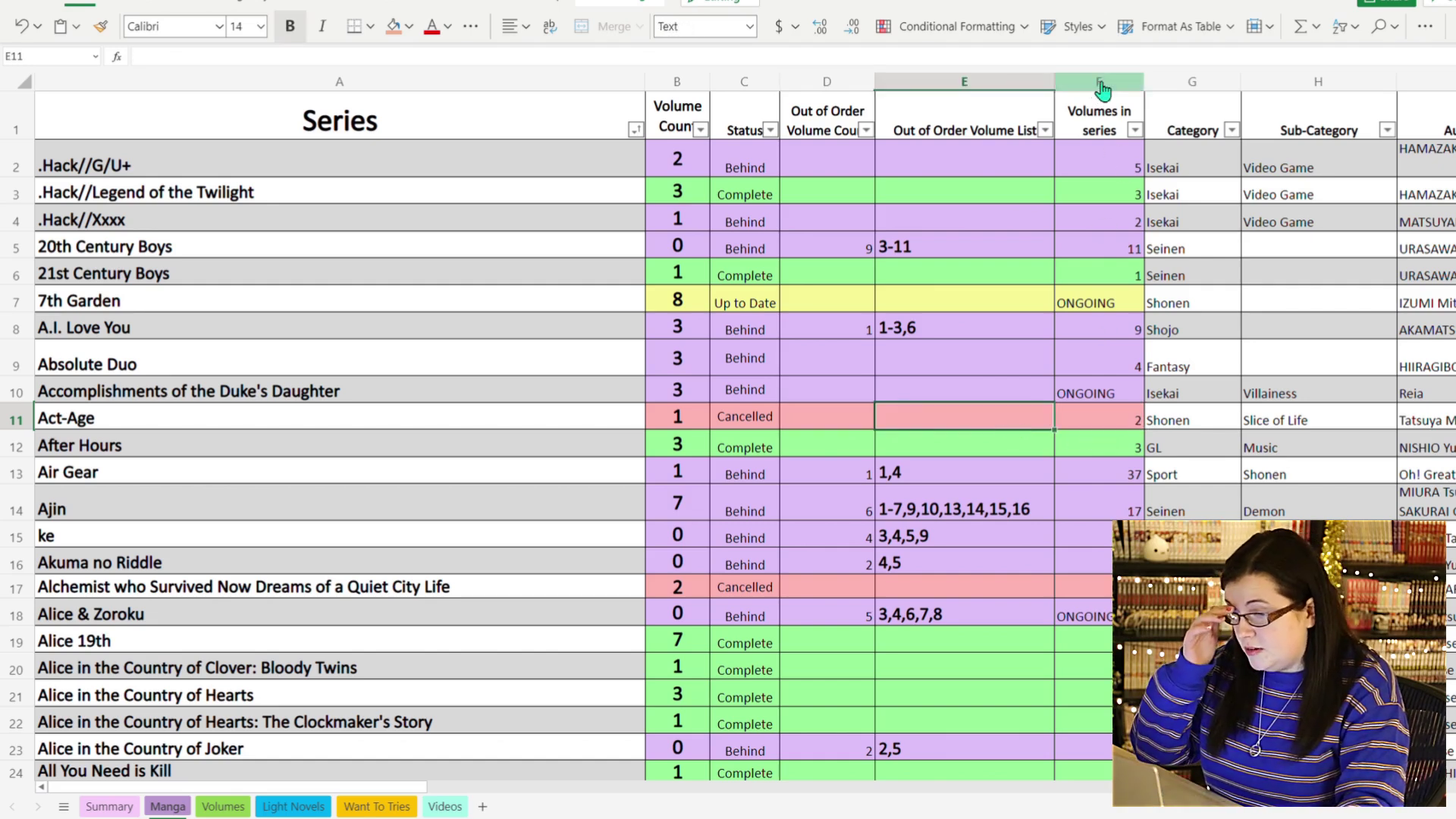
- Highlight the Out of Order Volume Count, Out of Order Volume List and Volumes in series columns one after another
click(851, 82)
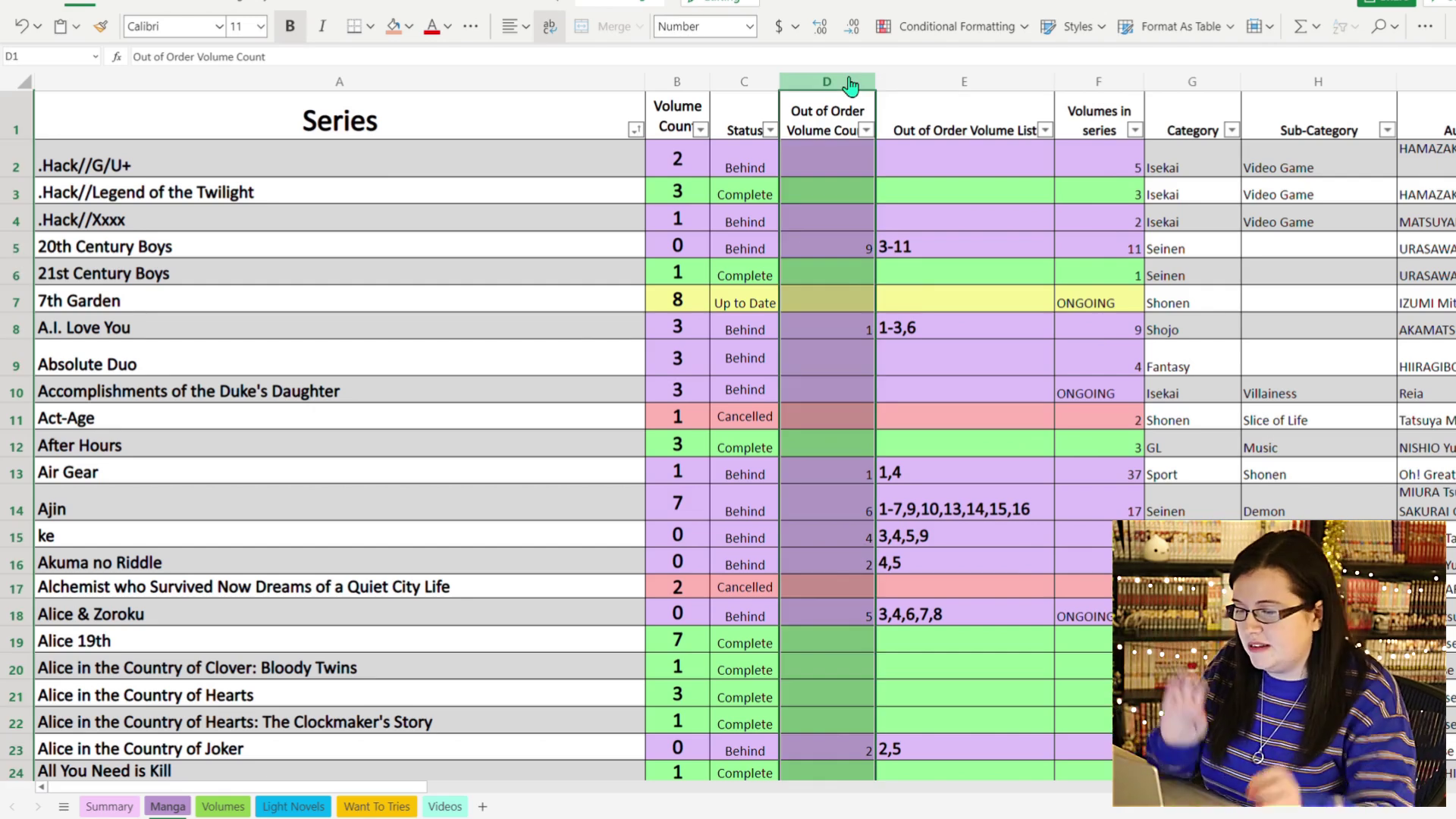
click(933, 80)
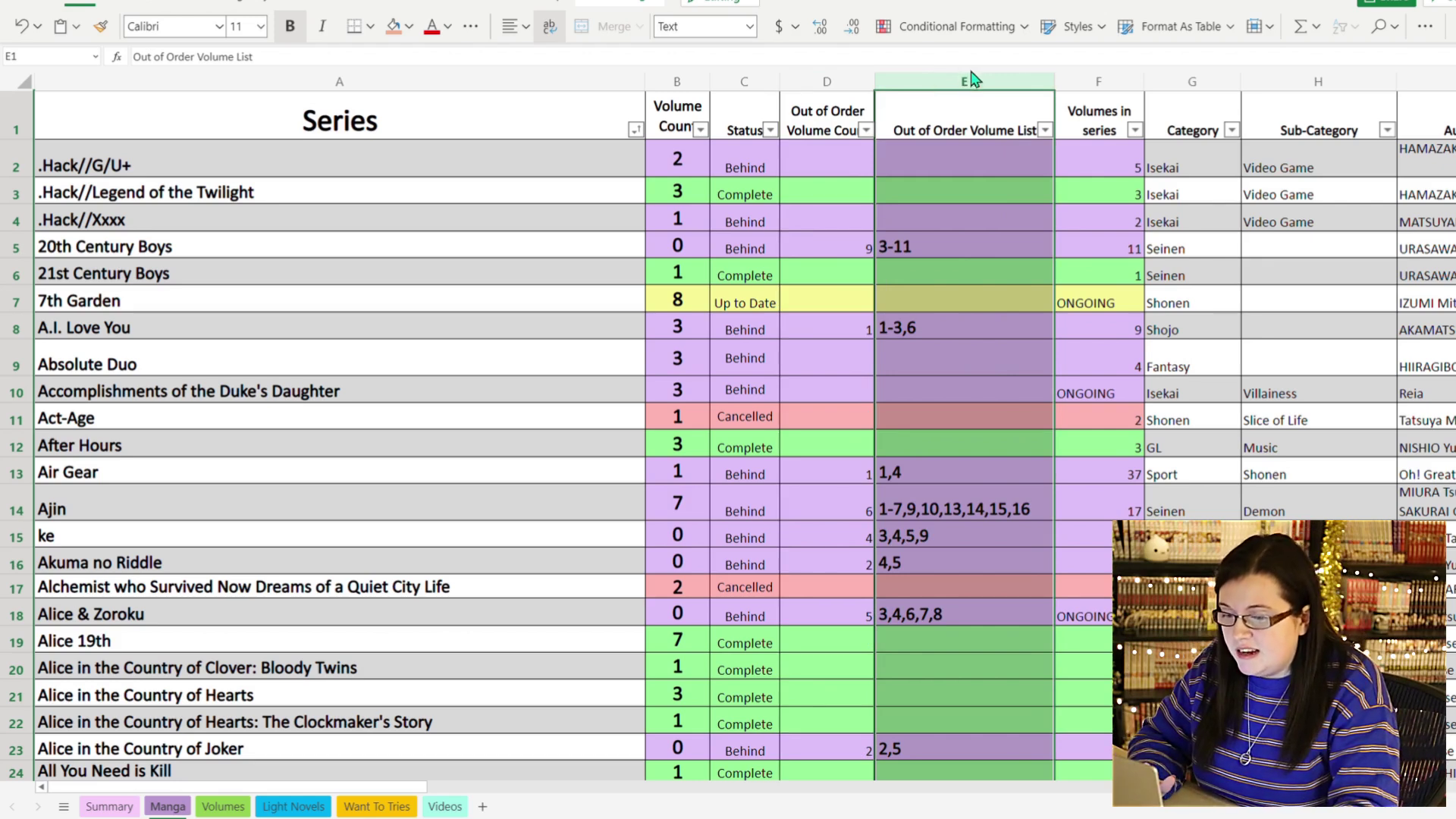
click(1083, 82)
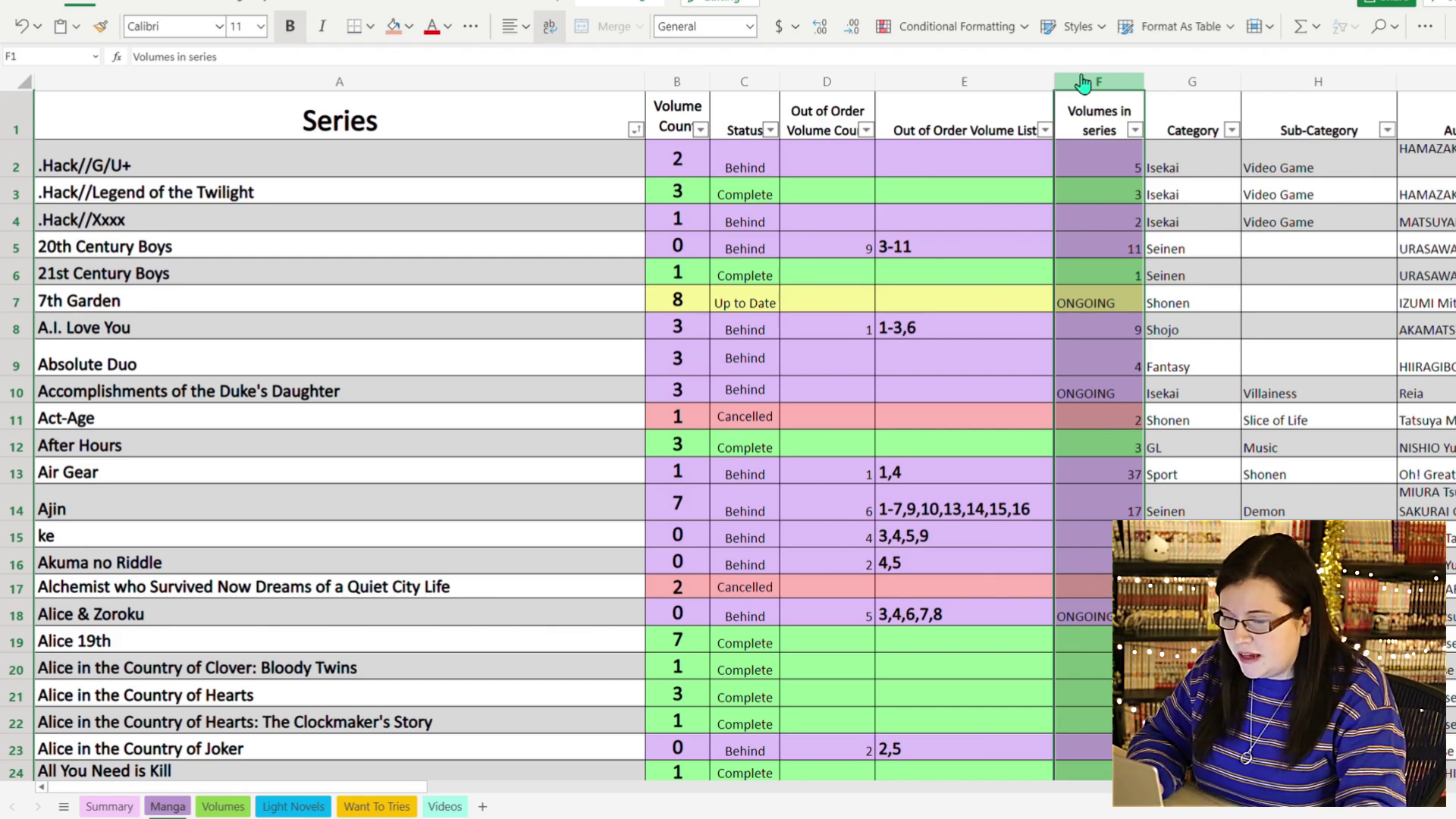
- Inspect the Volumes in series entries of Boys Run the Riot, Breaker and Boruto's Dad Son
scroll(1062, 503, down, 5)
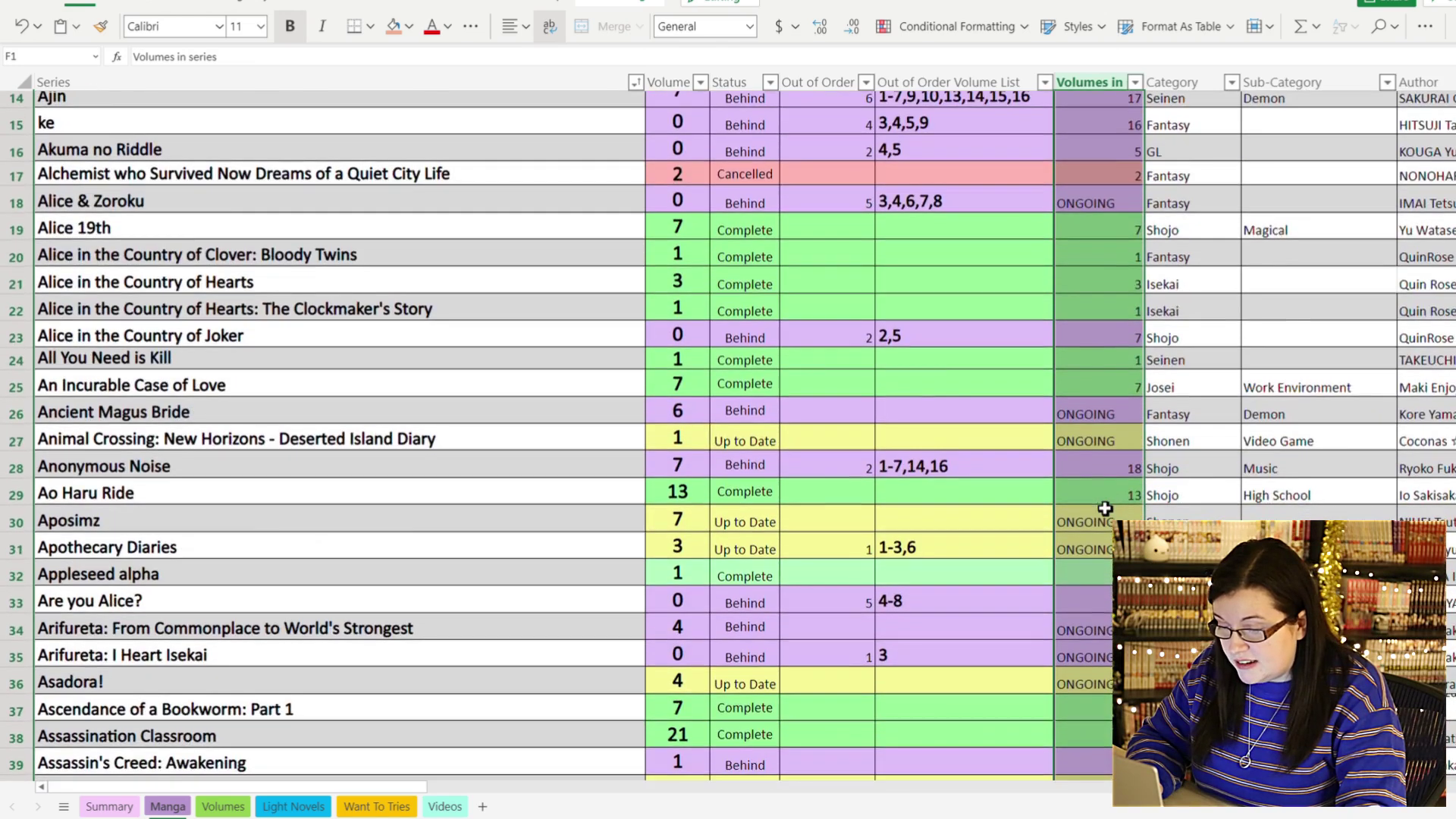
scroll(1105, 508, down, 15)
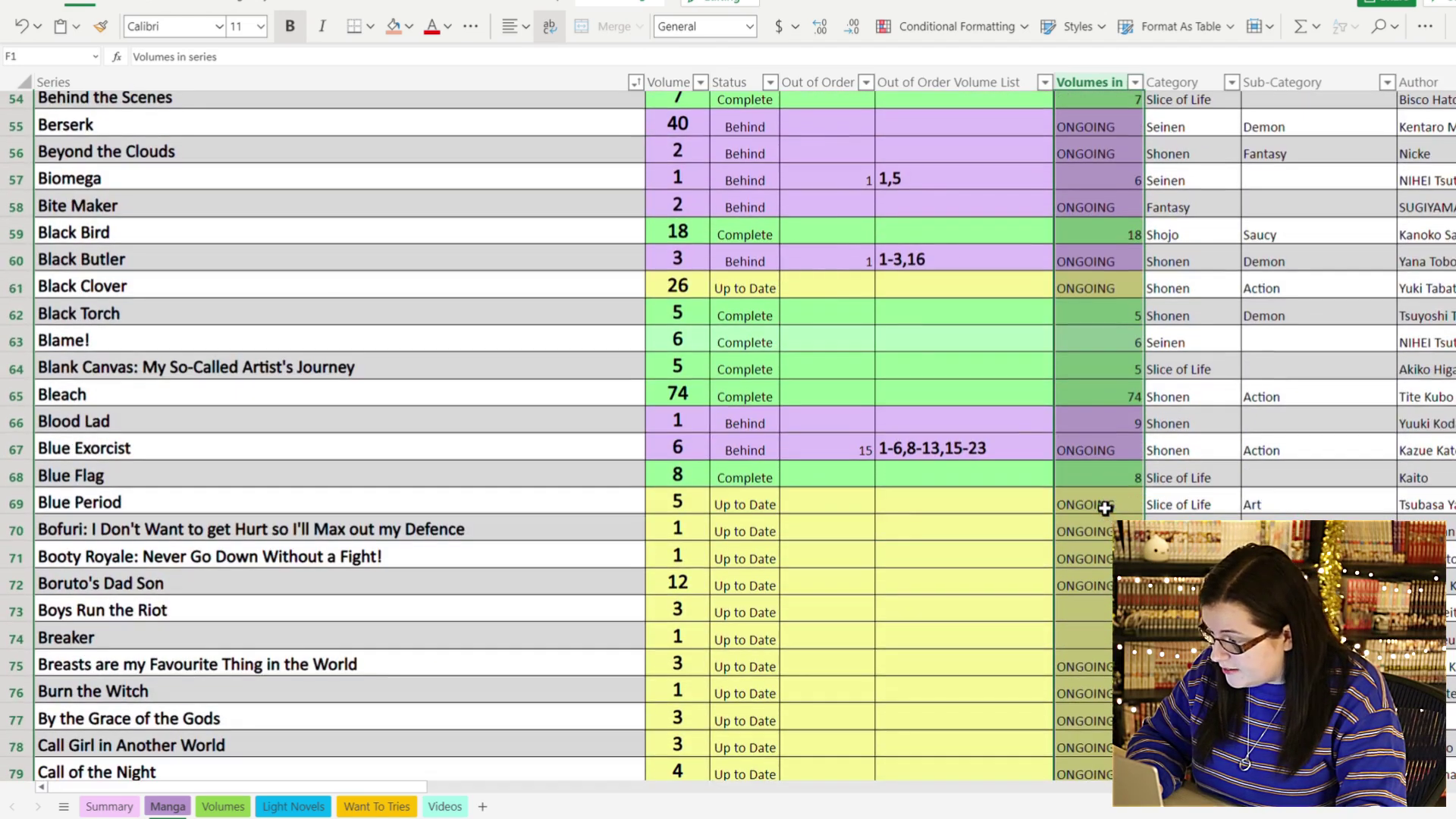
click(1100, 613)
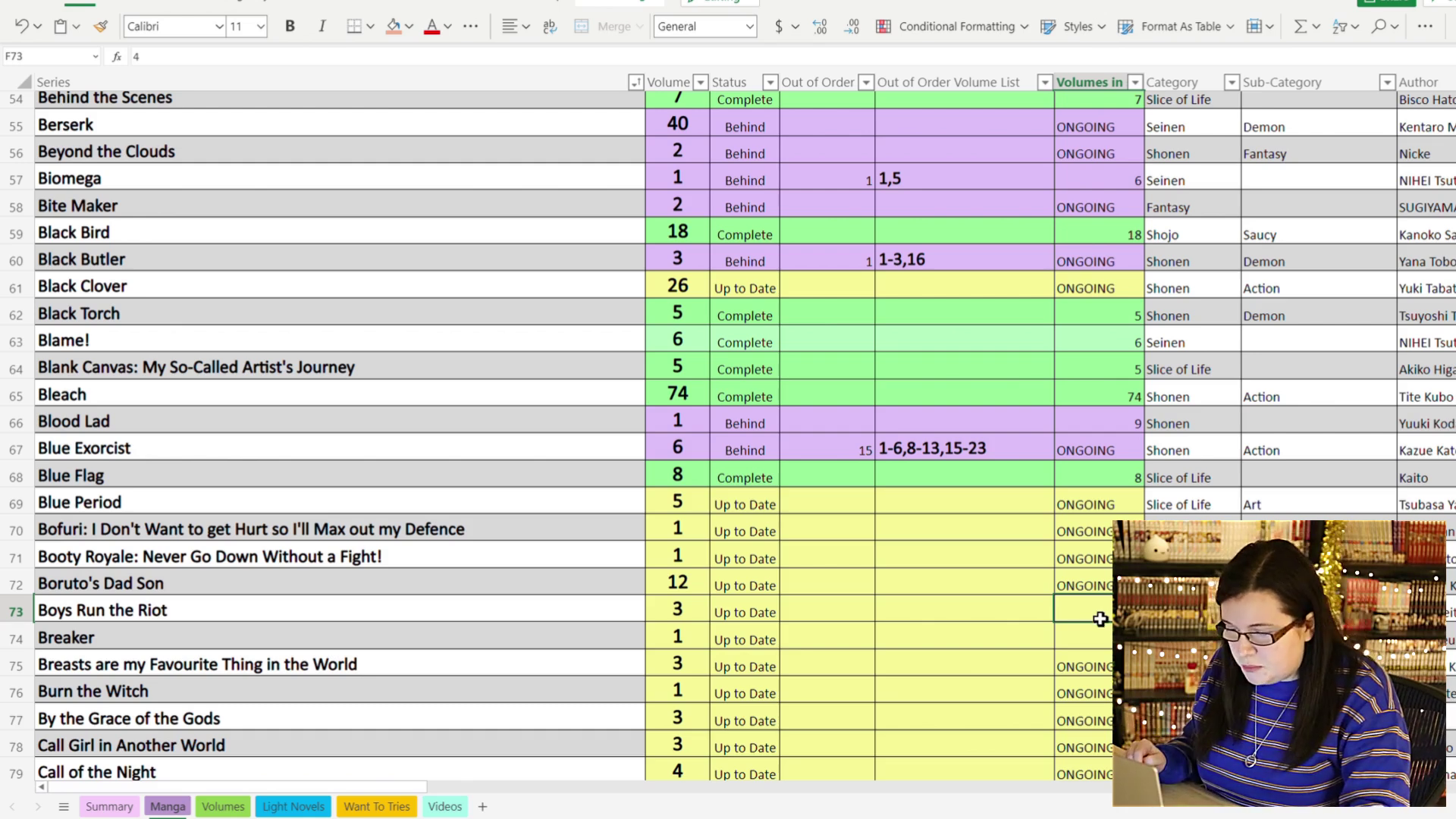
click(1101, 642)
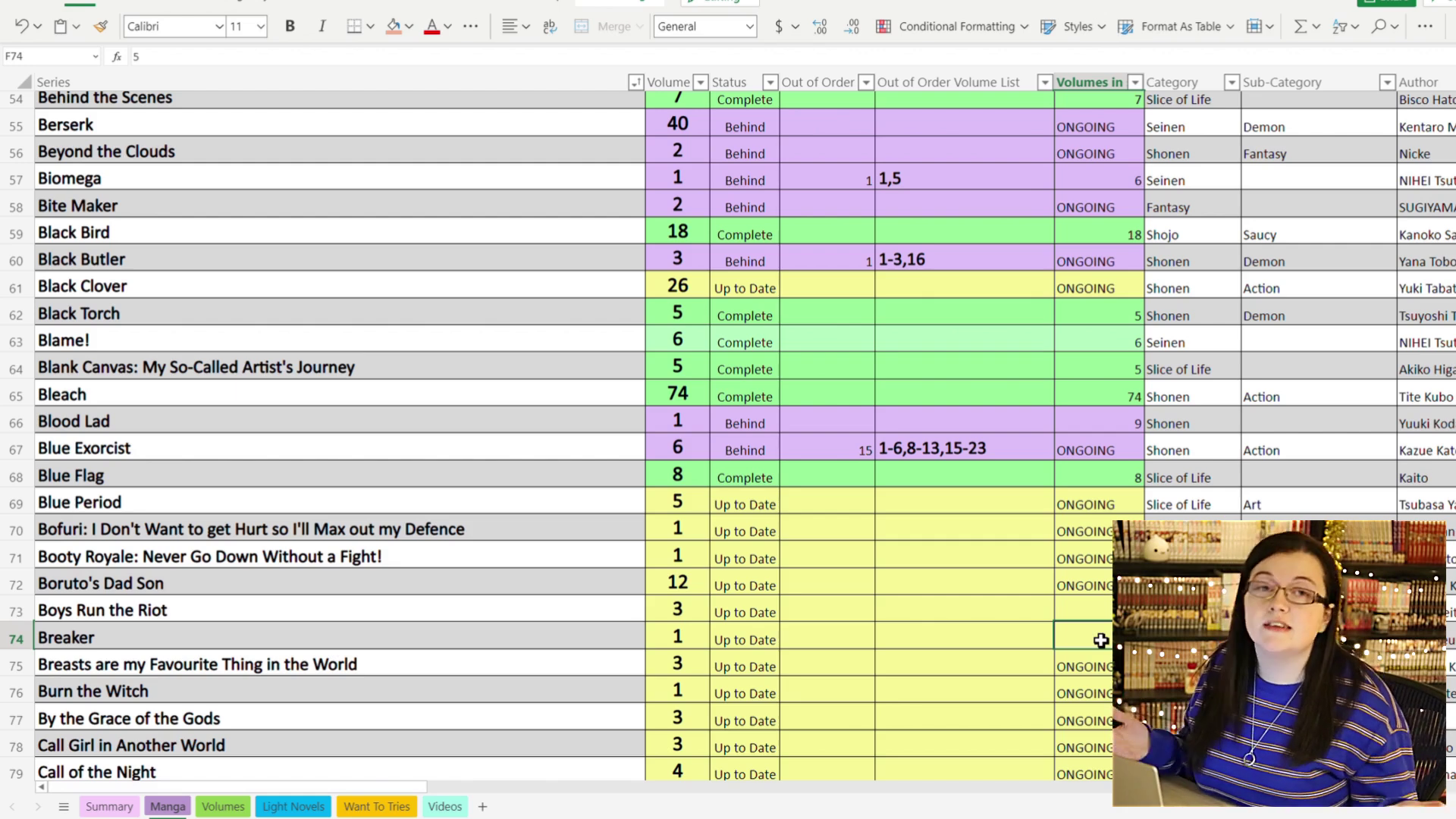
click(1101, 579)
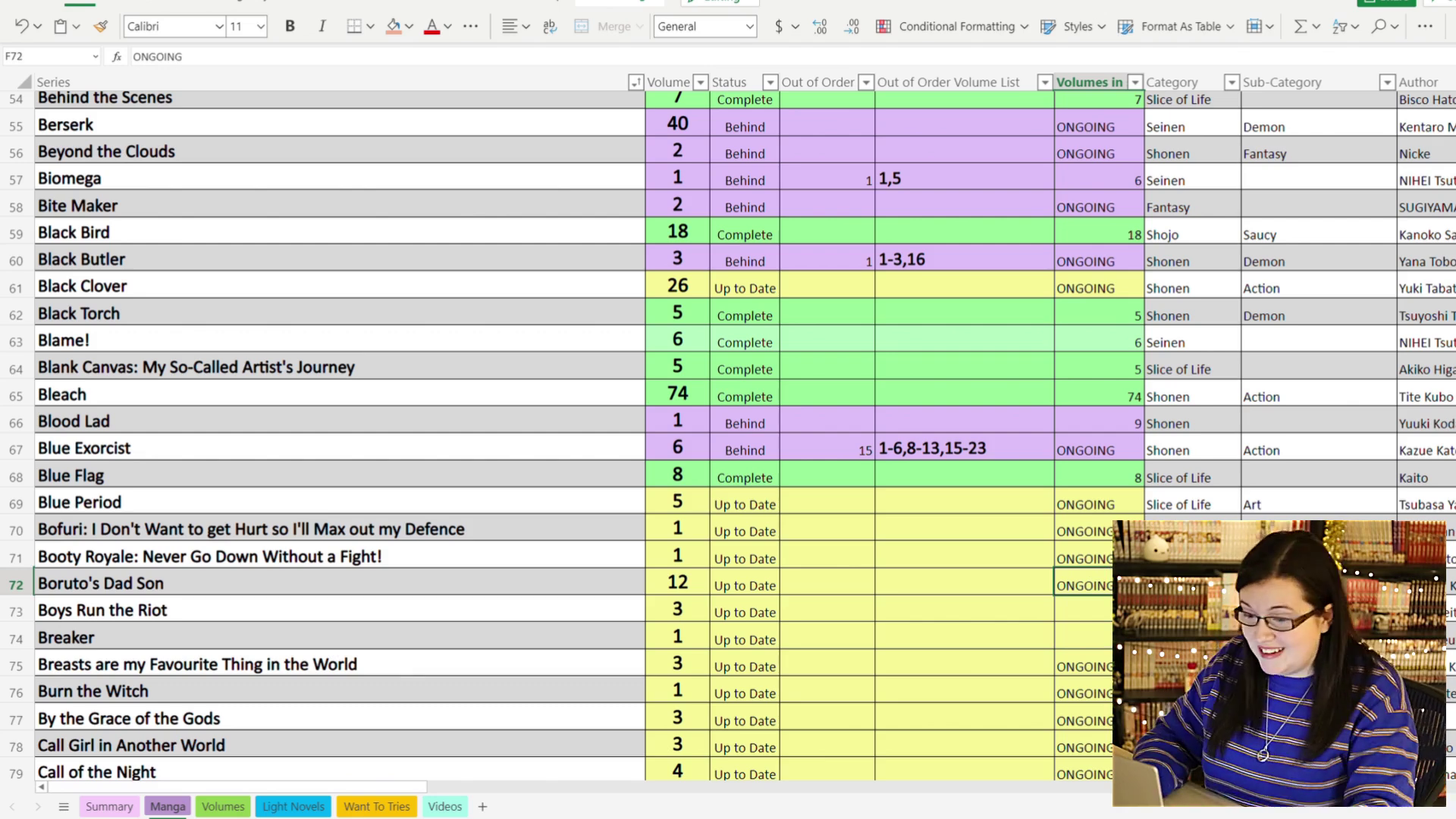
- Return to the start of the sheet, highlight the Category column and select its header cell
scroll(728, 437, up, 18)
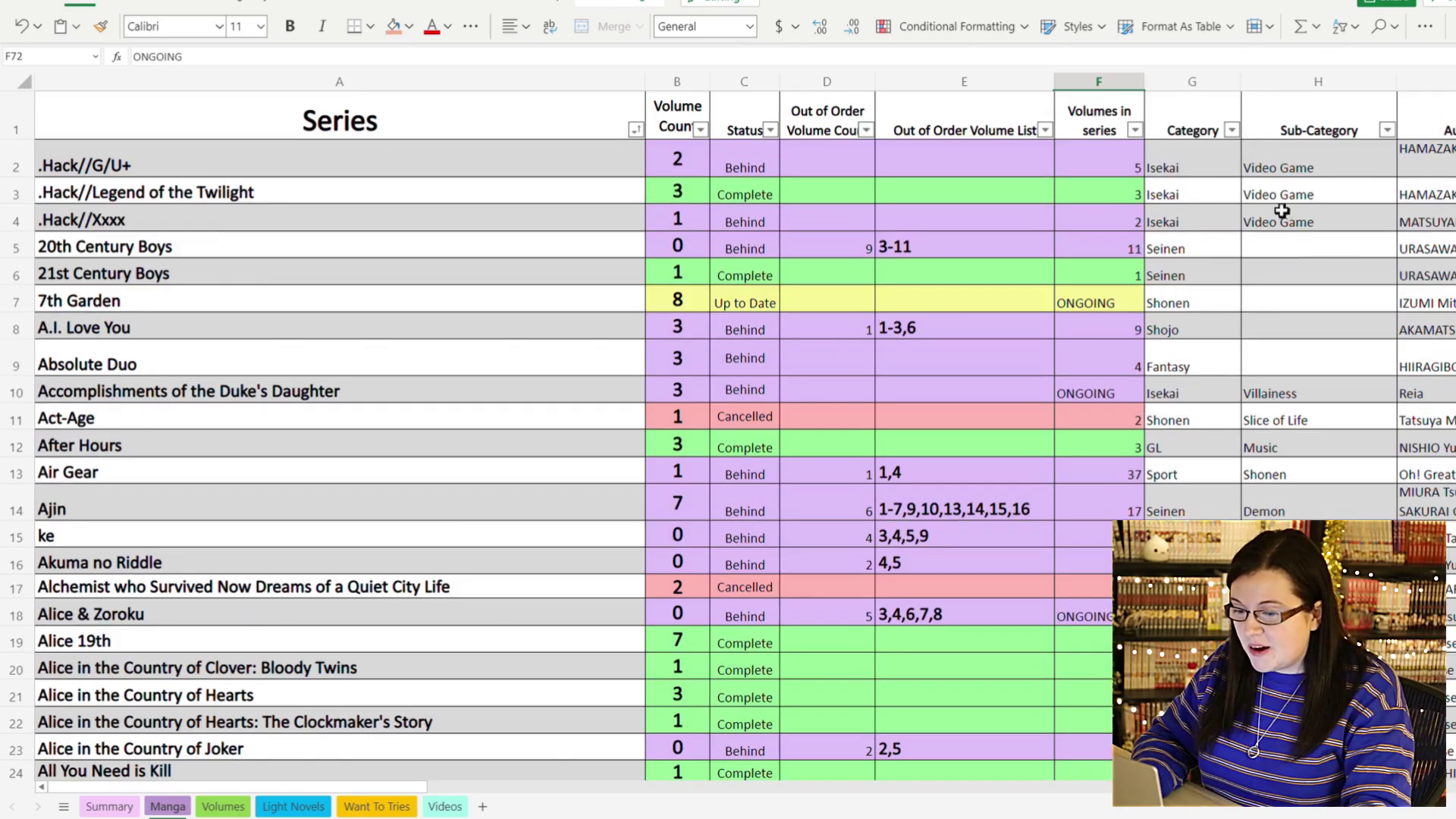
click(1212, 84)
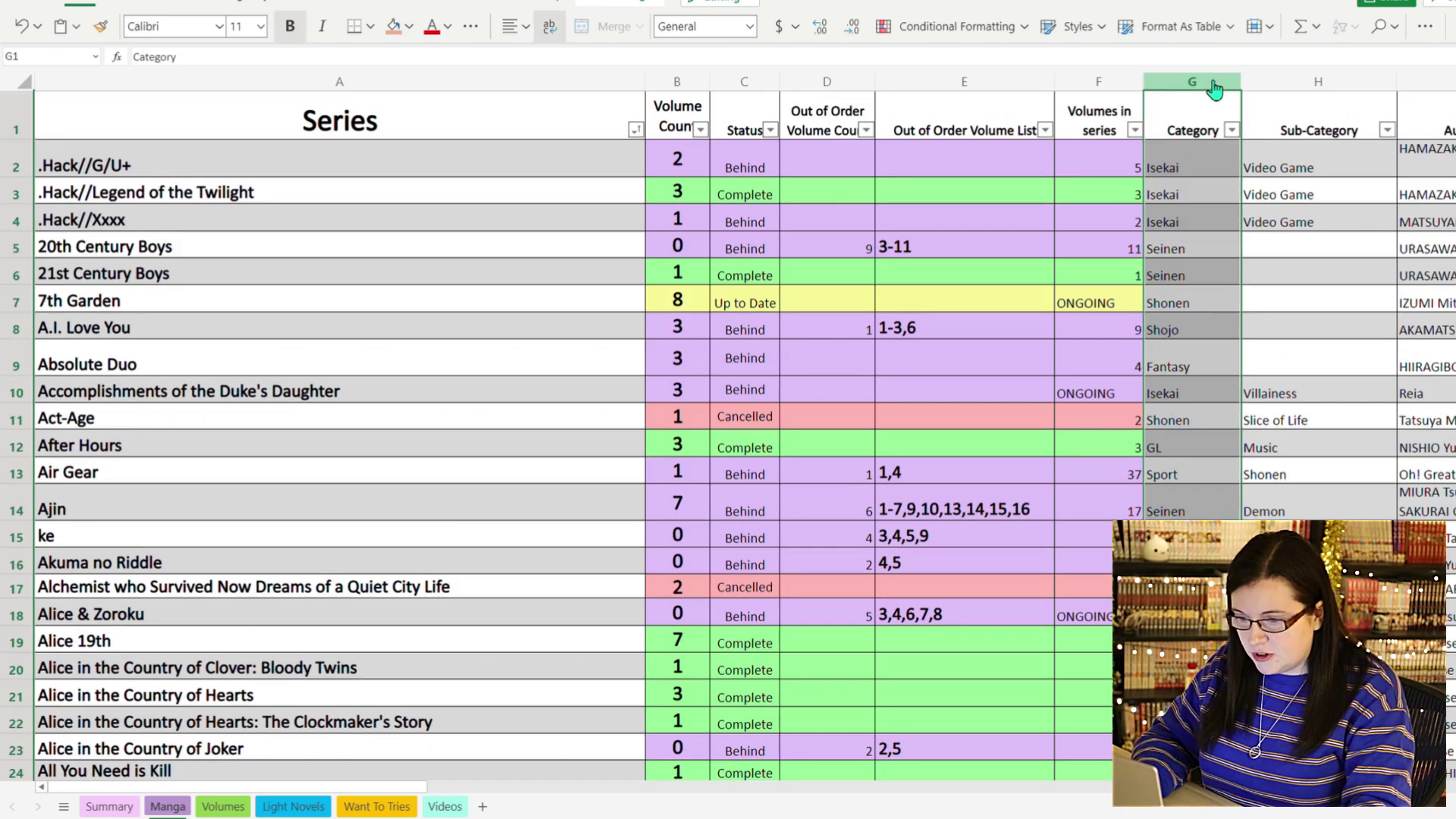
click(1230, 112)
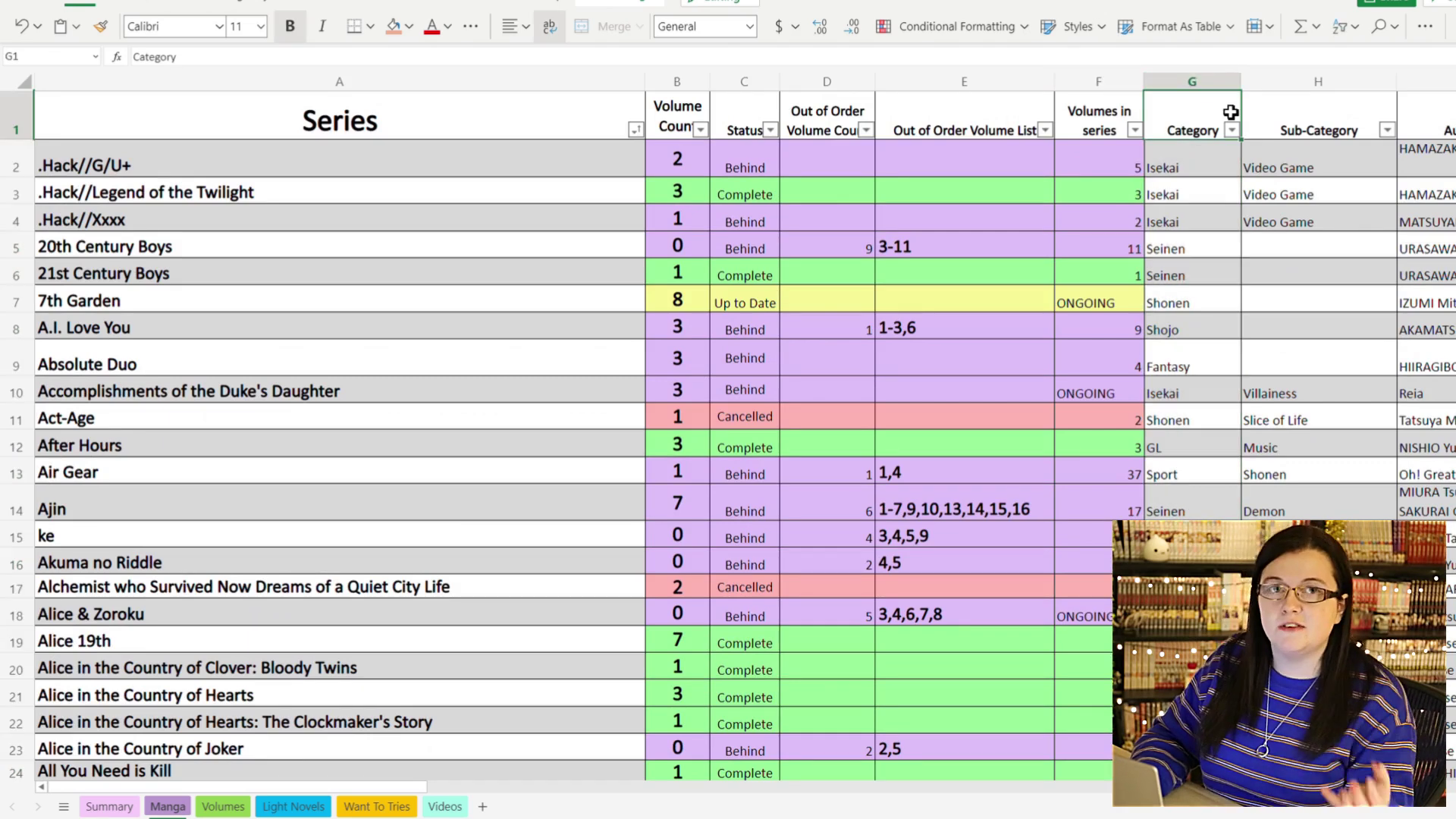
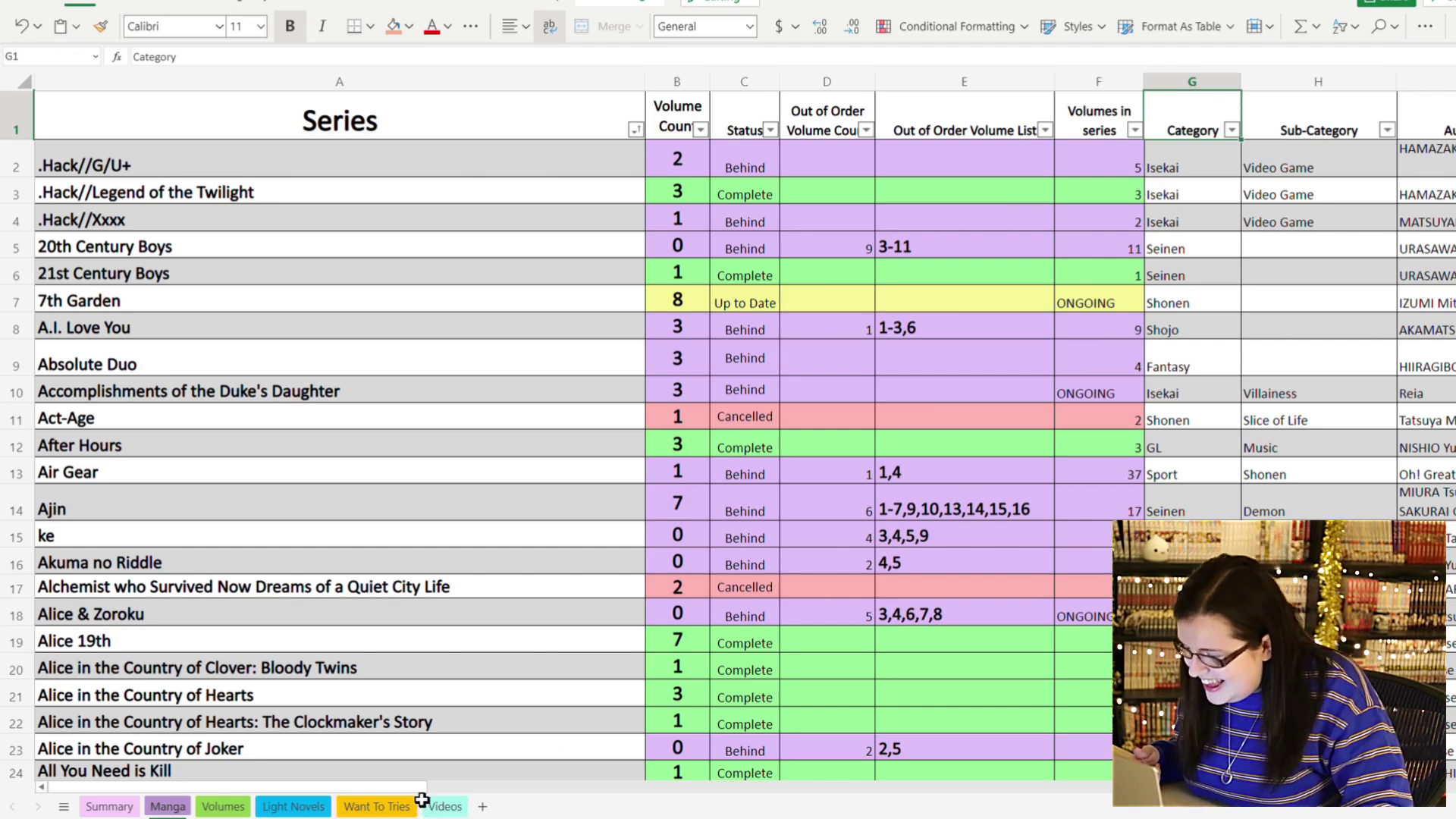
- Bring the remaining columns into view and examine the Sub-Category entries, starting from .Hack//Legend of the Twilight
scroll(425, 796, right, 5)
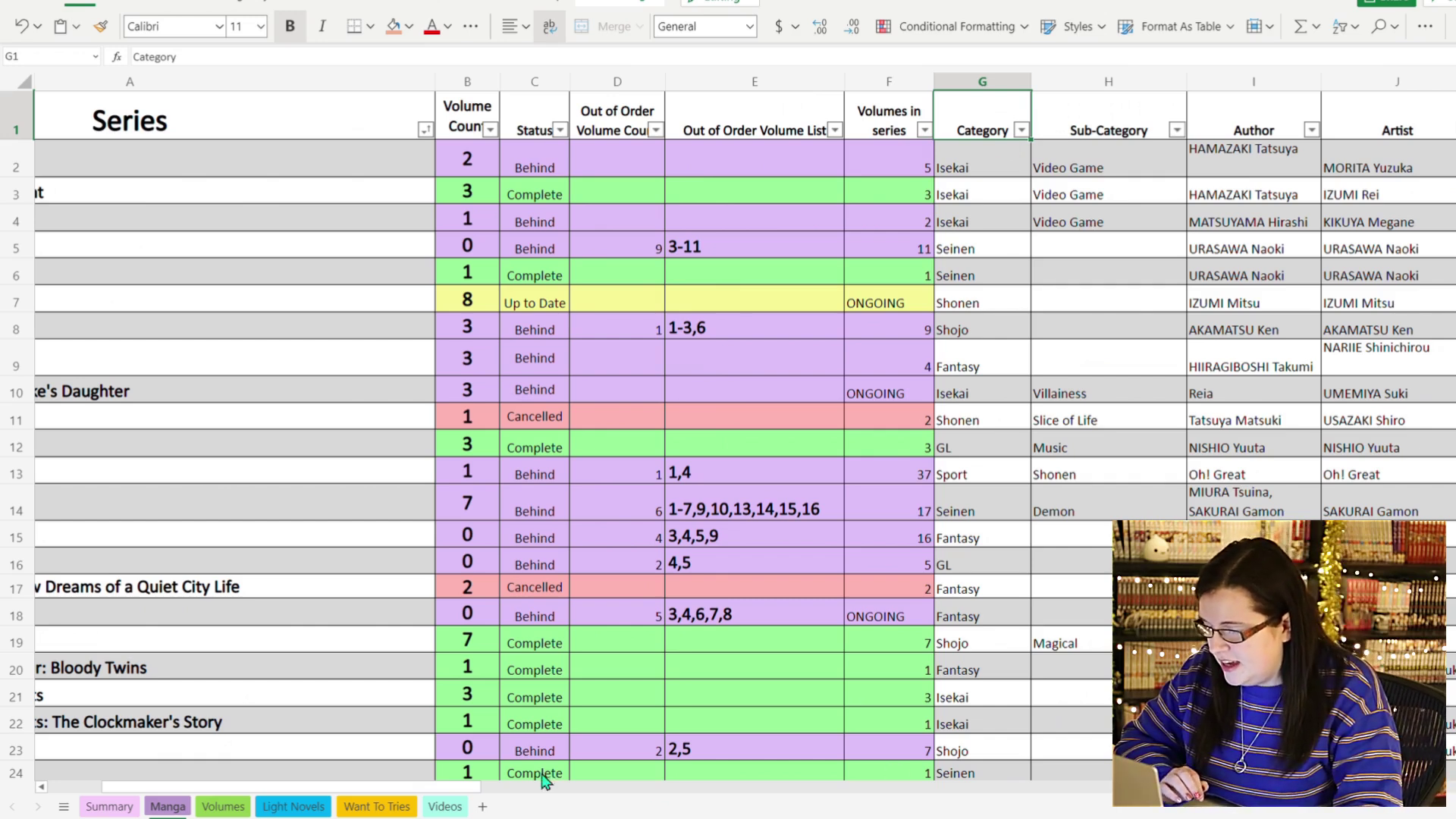
scroll(465, 794, right, 1)
drag(465, 794, 515, 787)
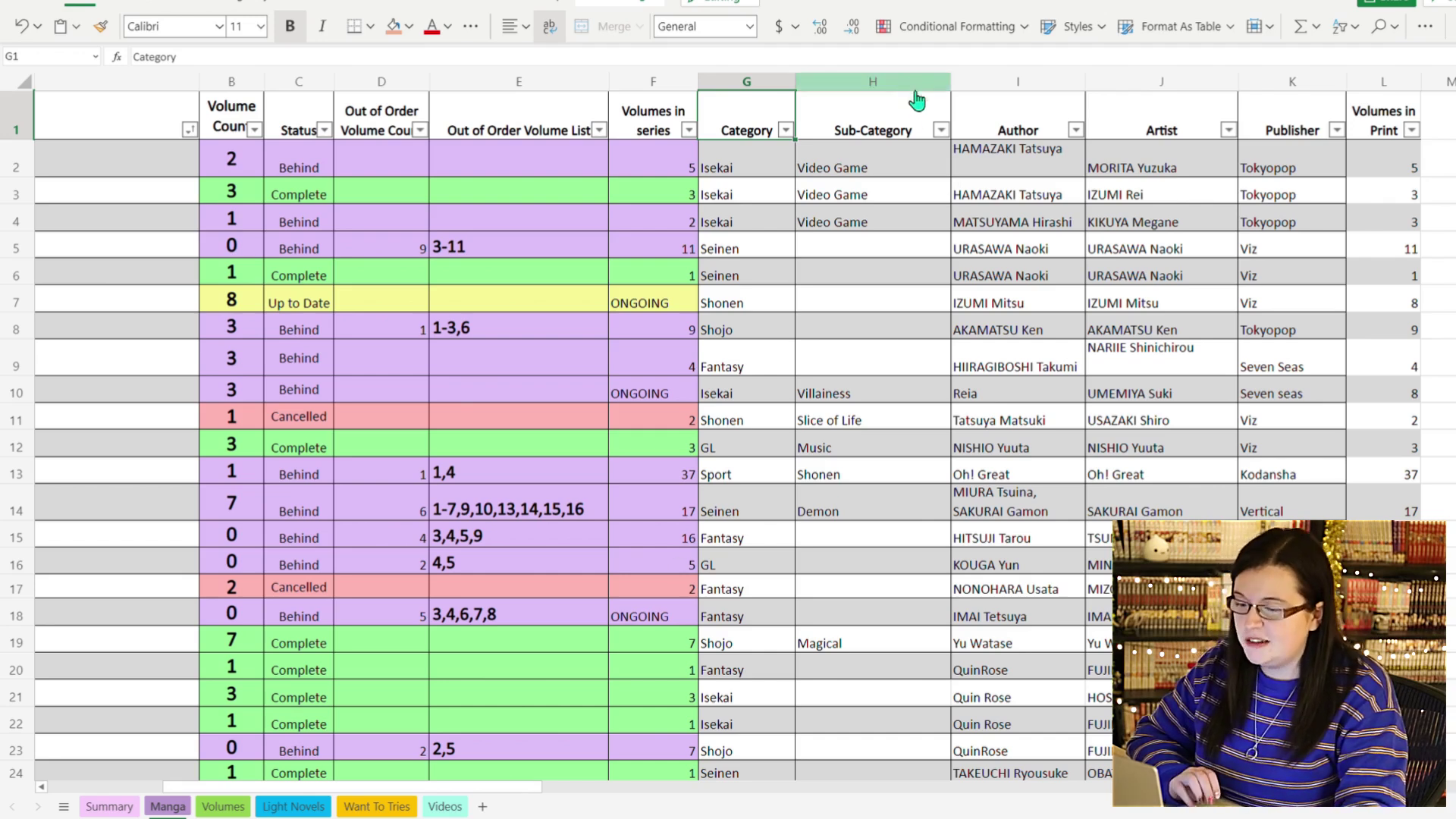
click(925, 188)
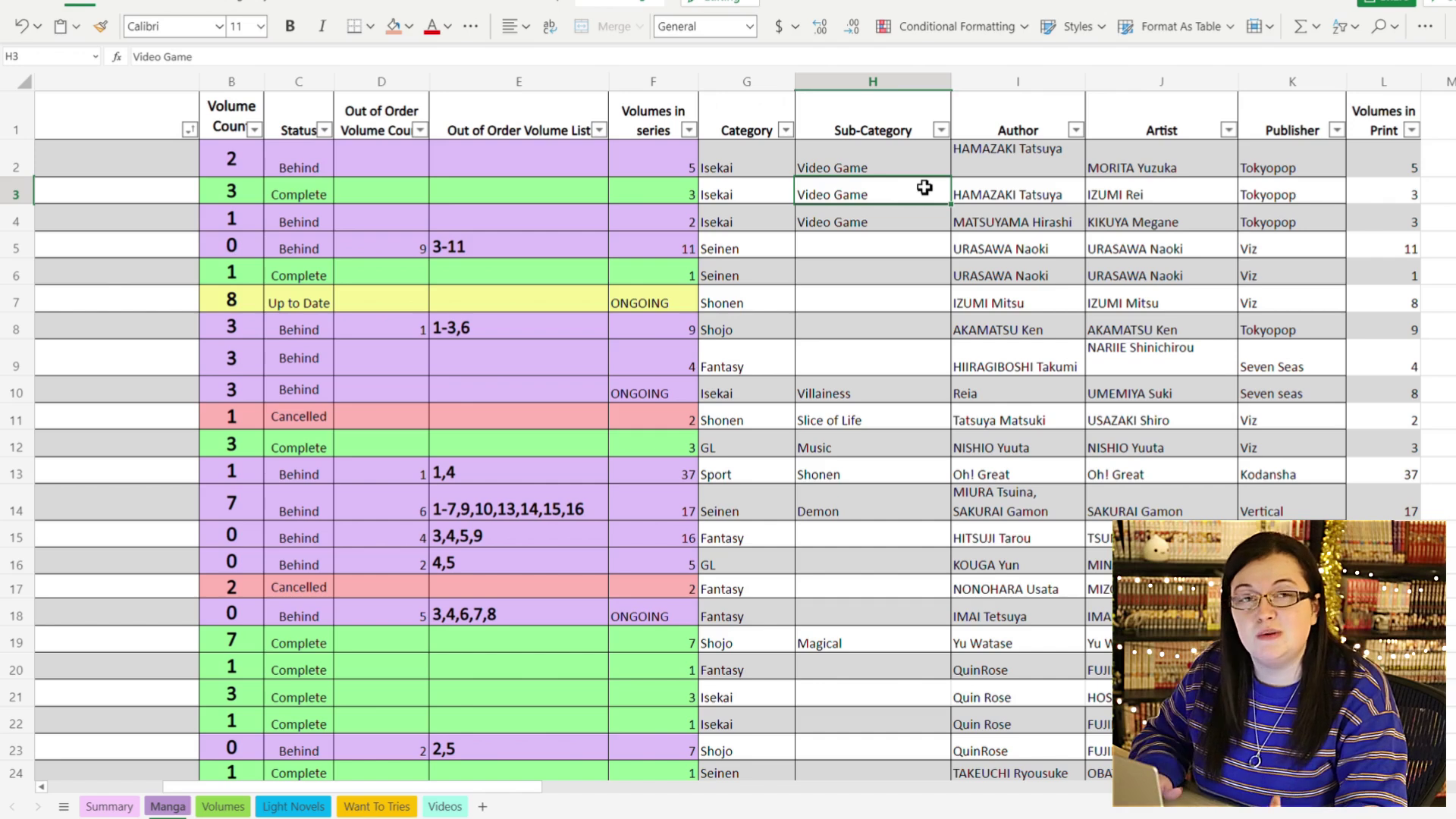
scroll(923, 233, down, 5)
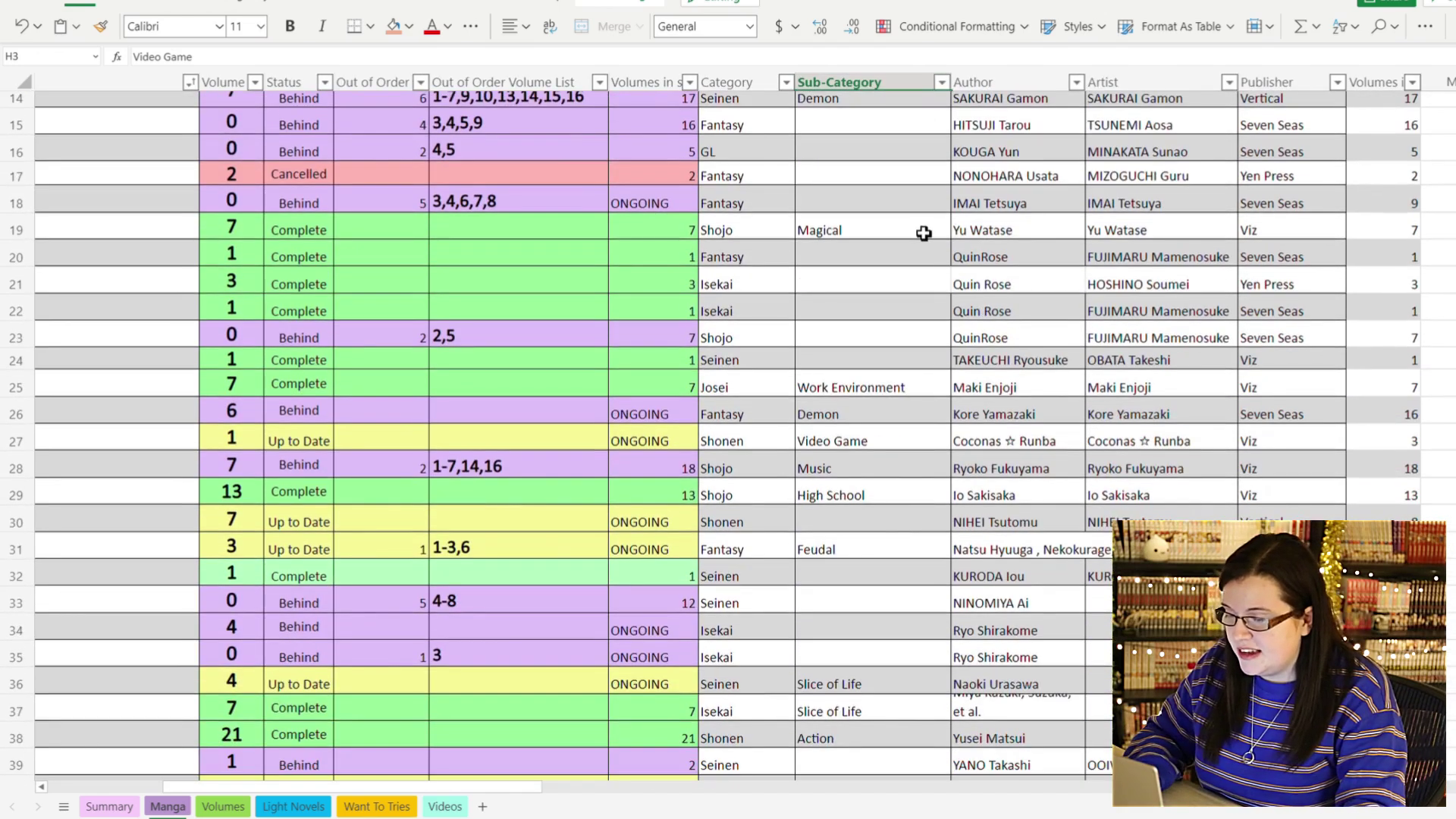
scroll(924, 234, down, 2)
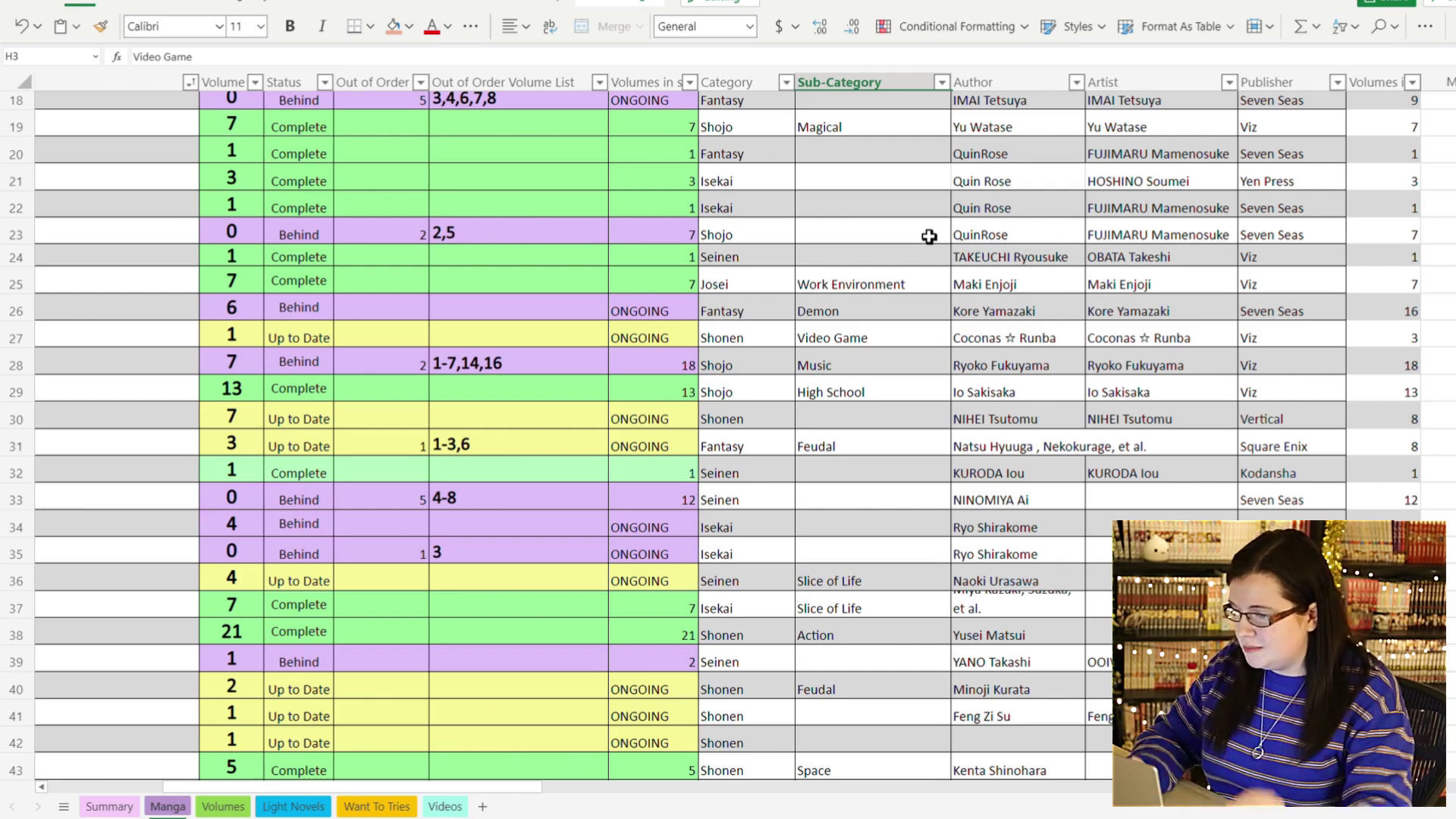
- Highlight the Author column and look through its entries, ending at the first series
click(1035, 89)
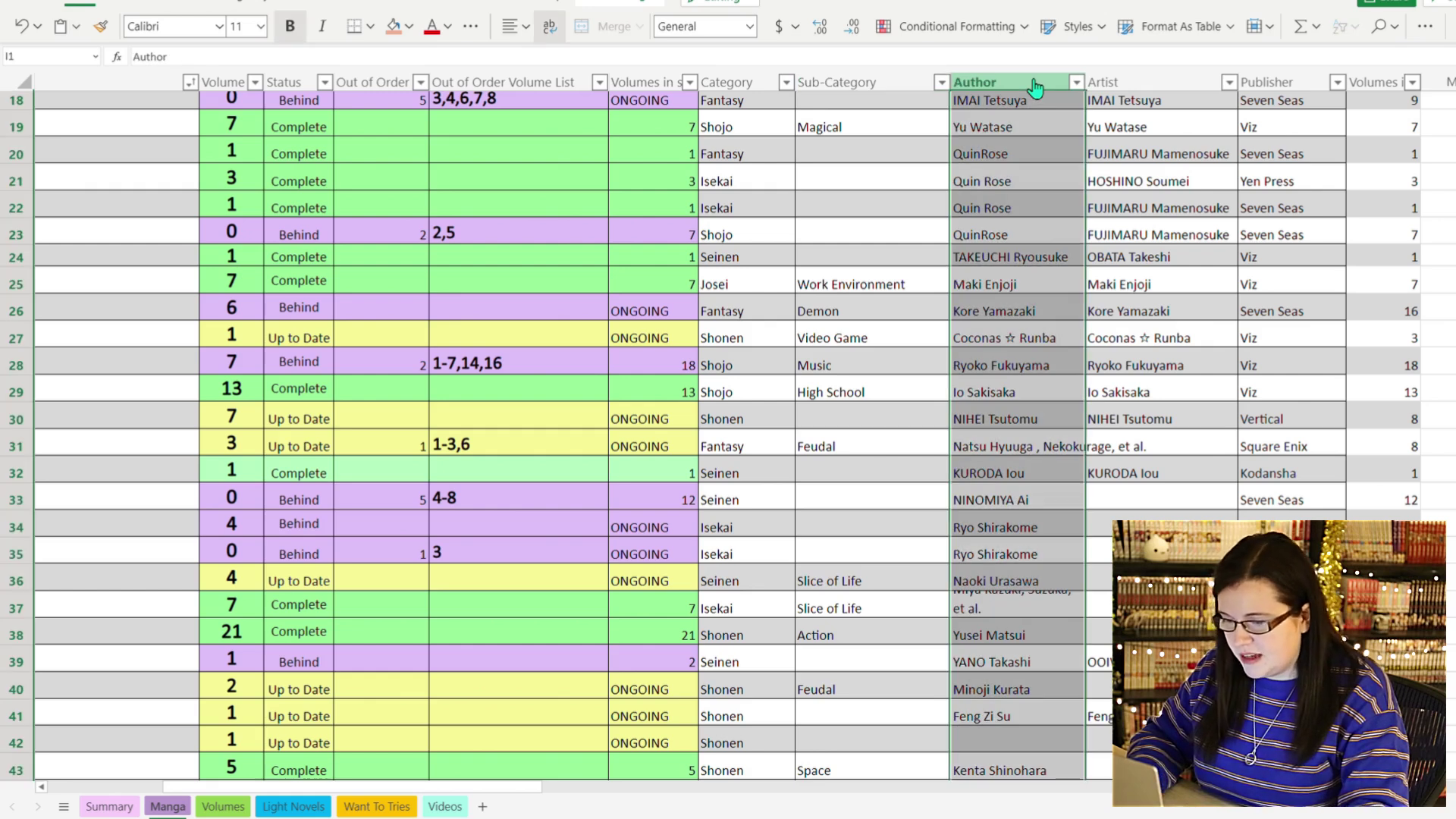
scroll(1058, 189, down, 2)
scroll(1059, 218, up, 4)
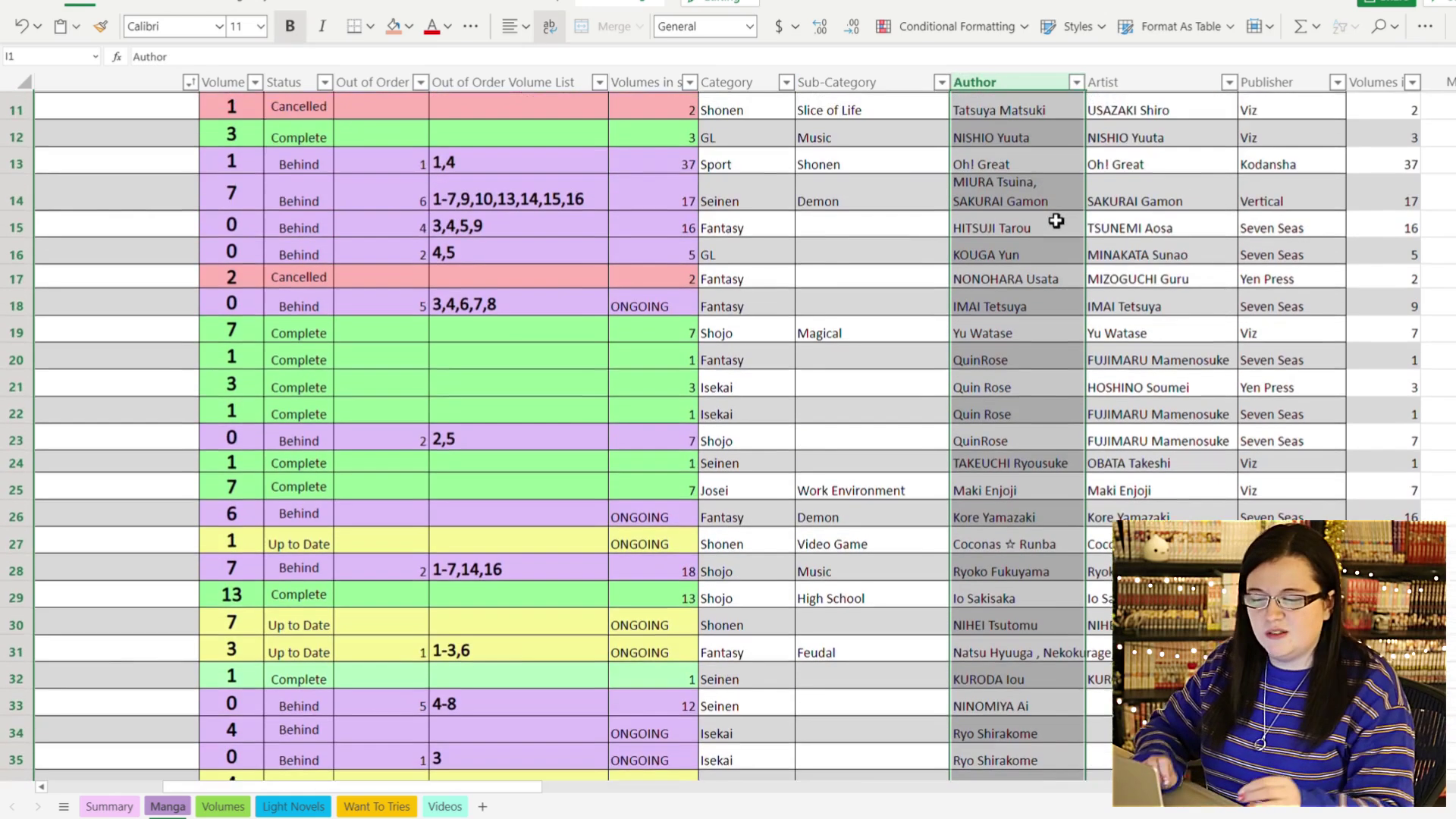
scroll(1056, 220, up, 4)
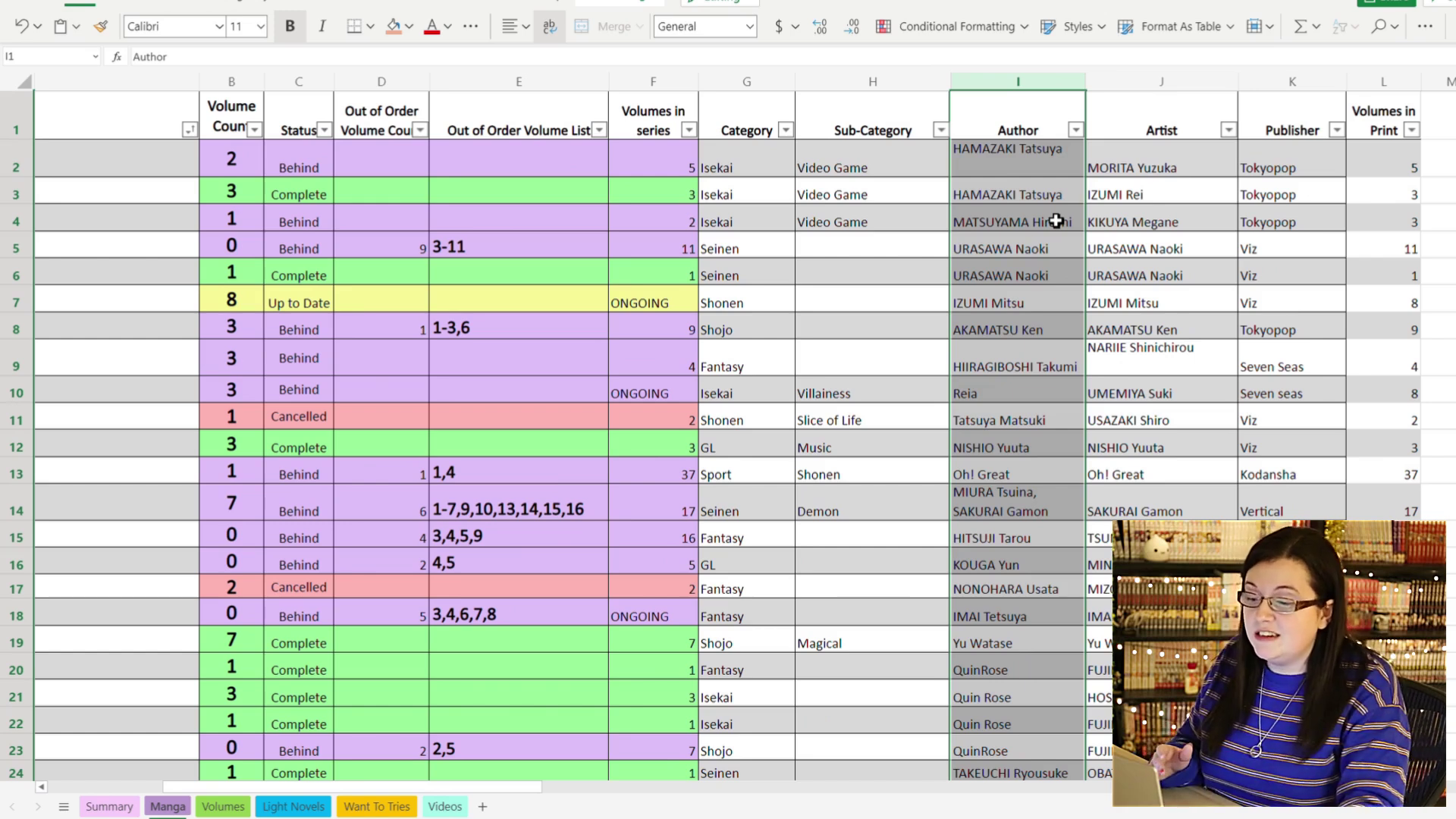
- Highlight the Artist column and look through its filled and blank entries down to the series starting with B
click(1162, 92)
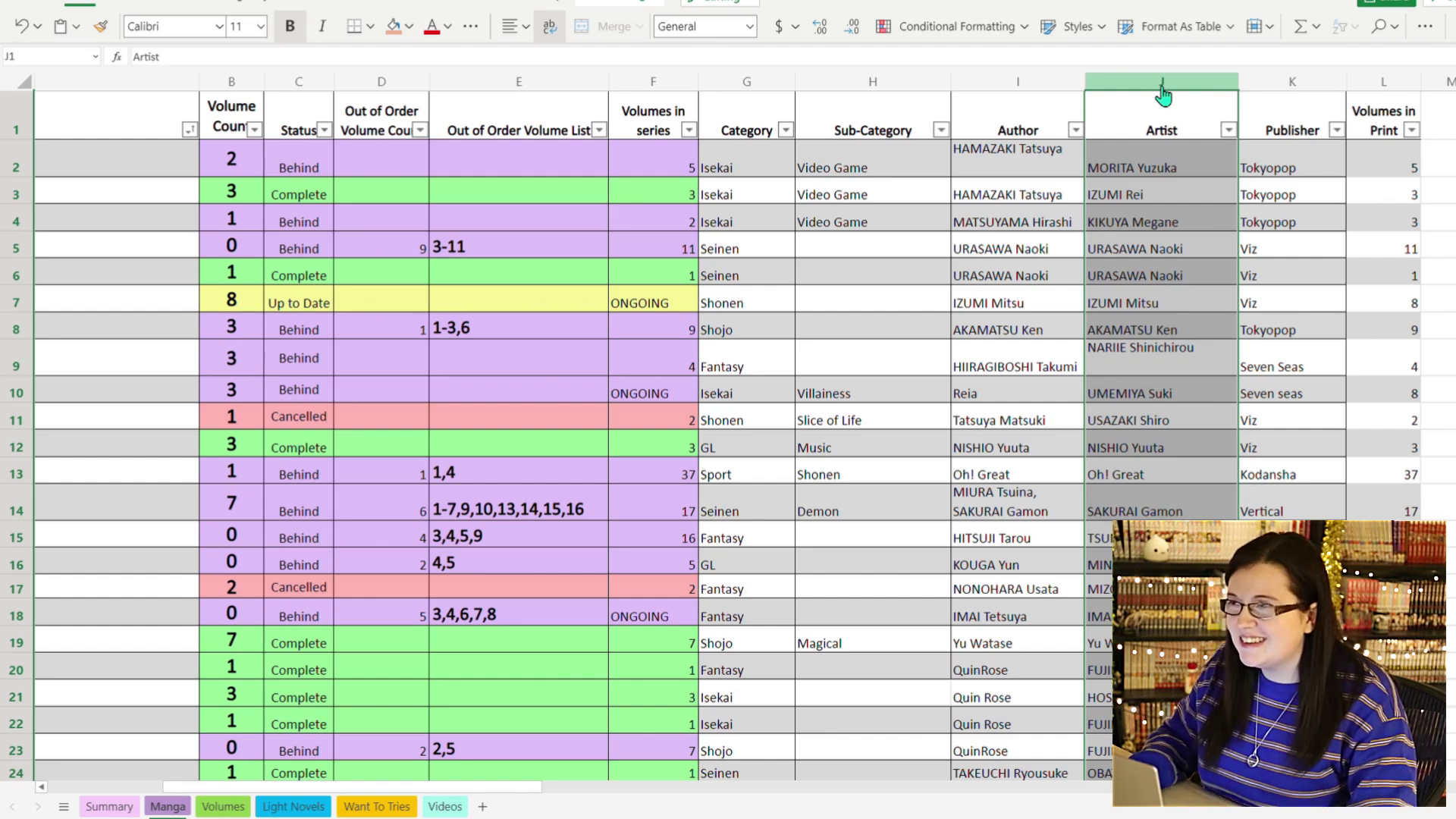
scroll(1173, 460, down, 14)
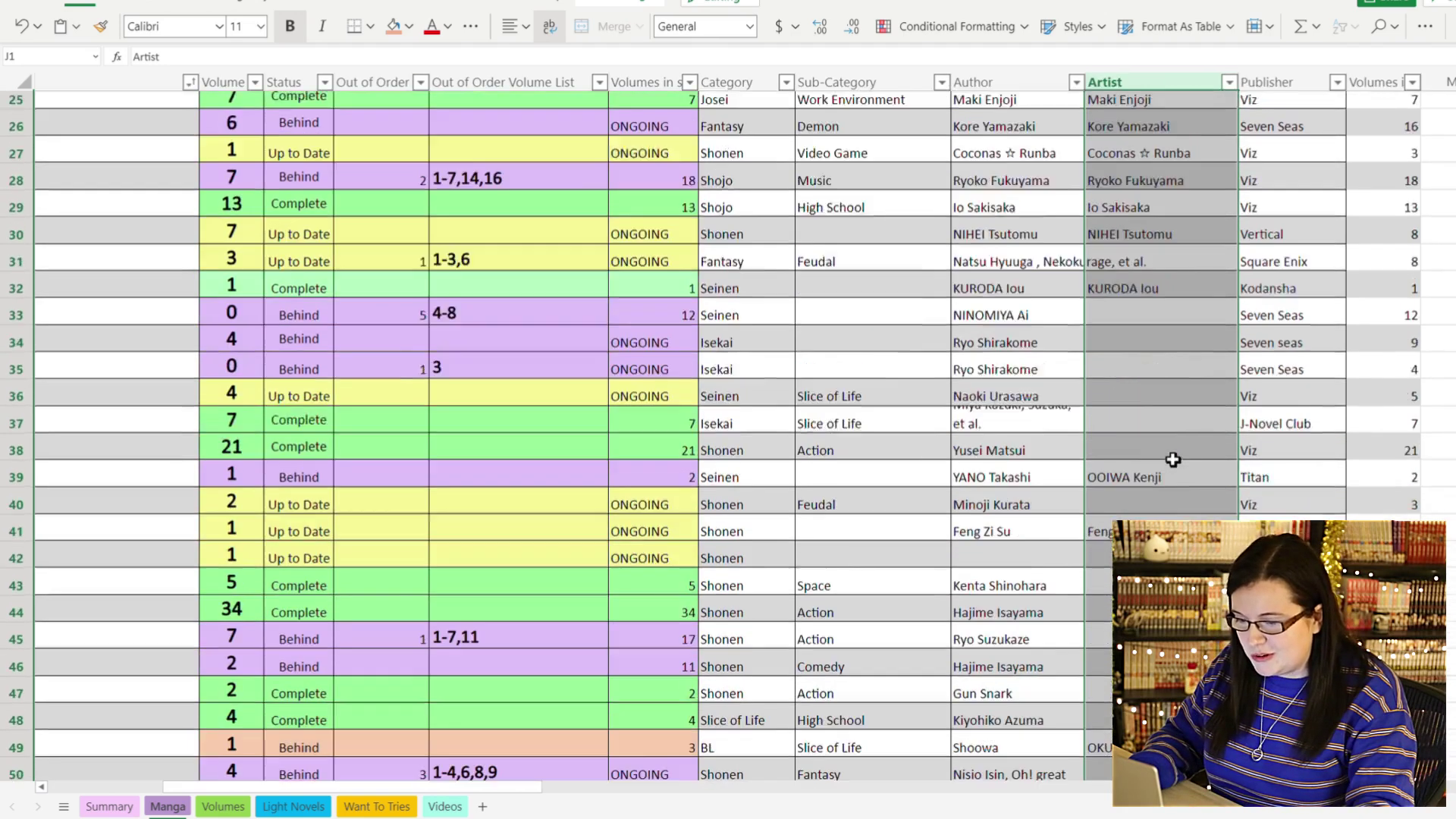
scroll(1173, 460, down, 4)
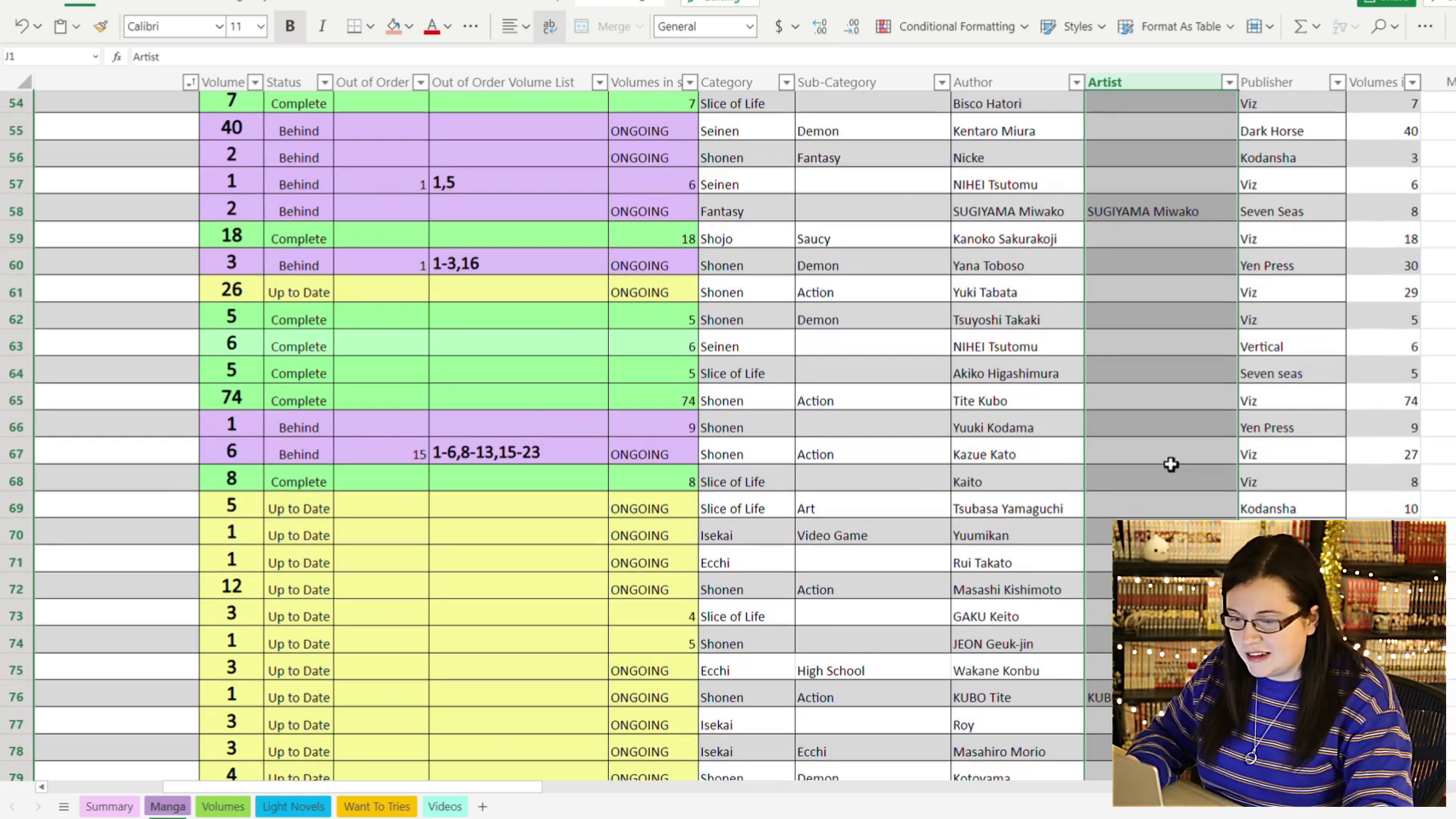
scroll(1173, 459, up, 18)
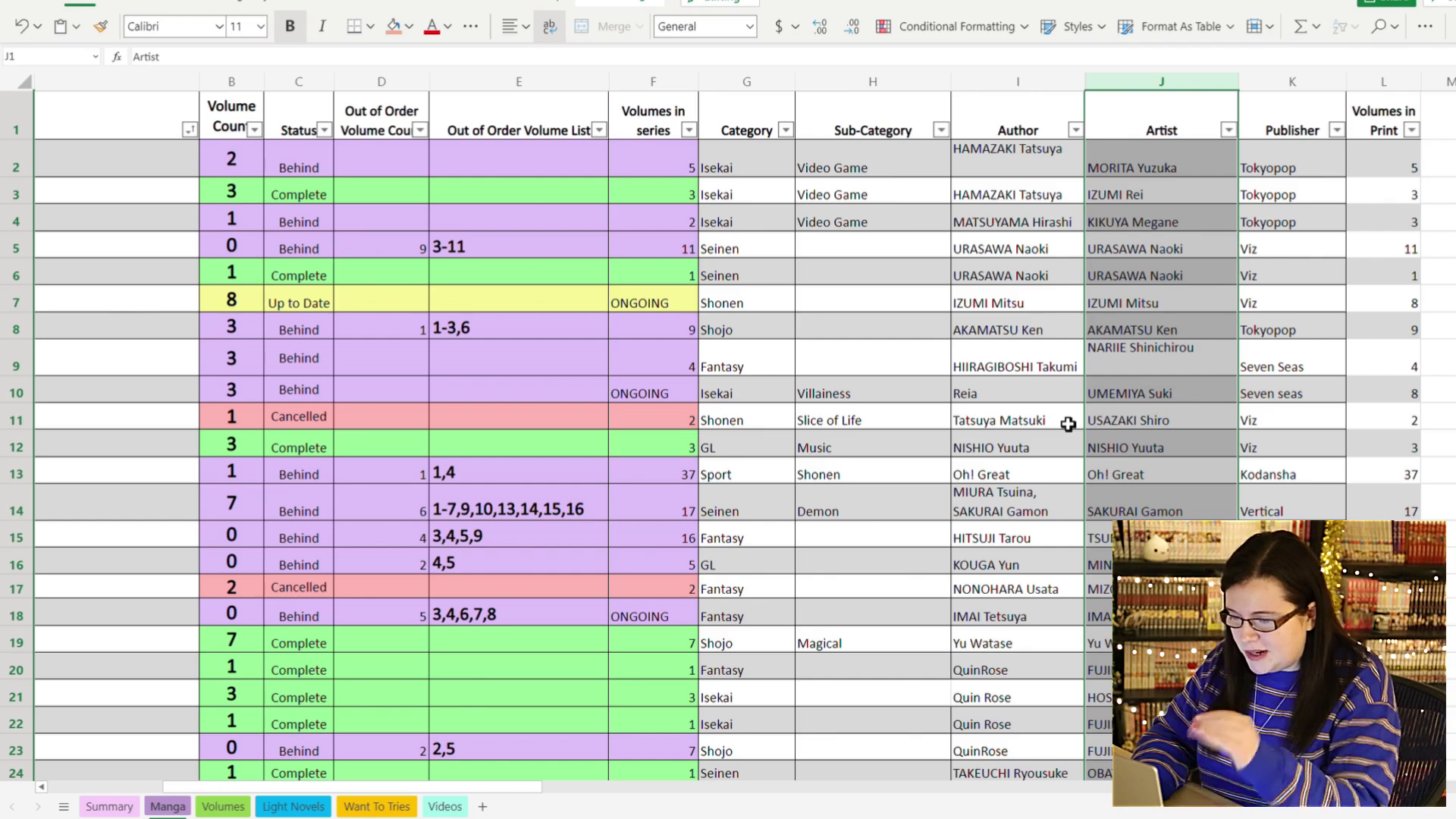
- Inspect Ajin's Author entry, which holds more than one name
click(1062, 497)
click(1061, 466)
click(1062, 504)
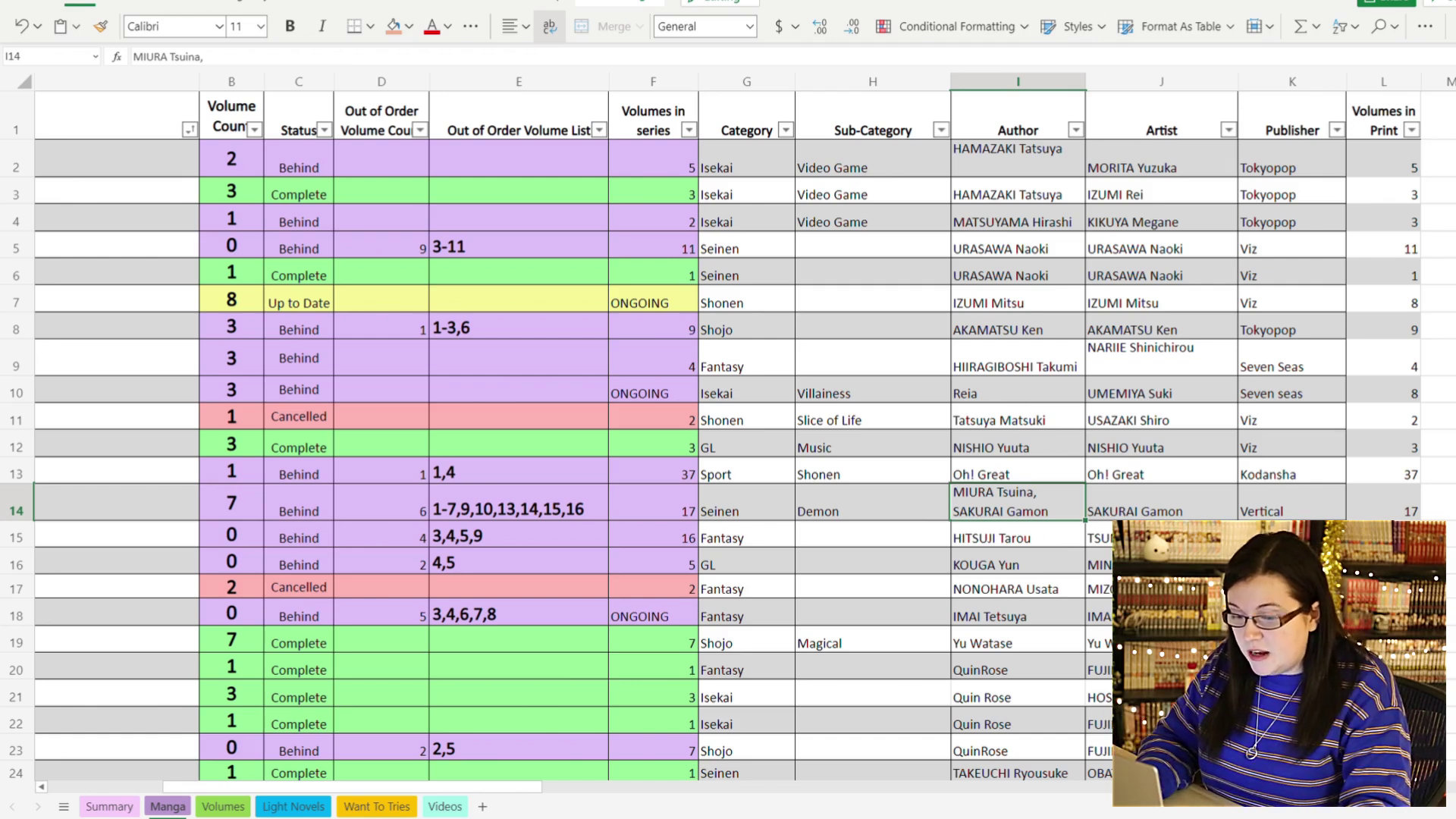
- Select Akuma no Riddle's Publisher entry and check the Top Publishers list on the Summary sheet, starting with Viz
click(1292, 562)
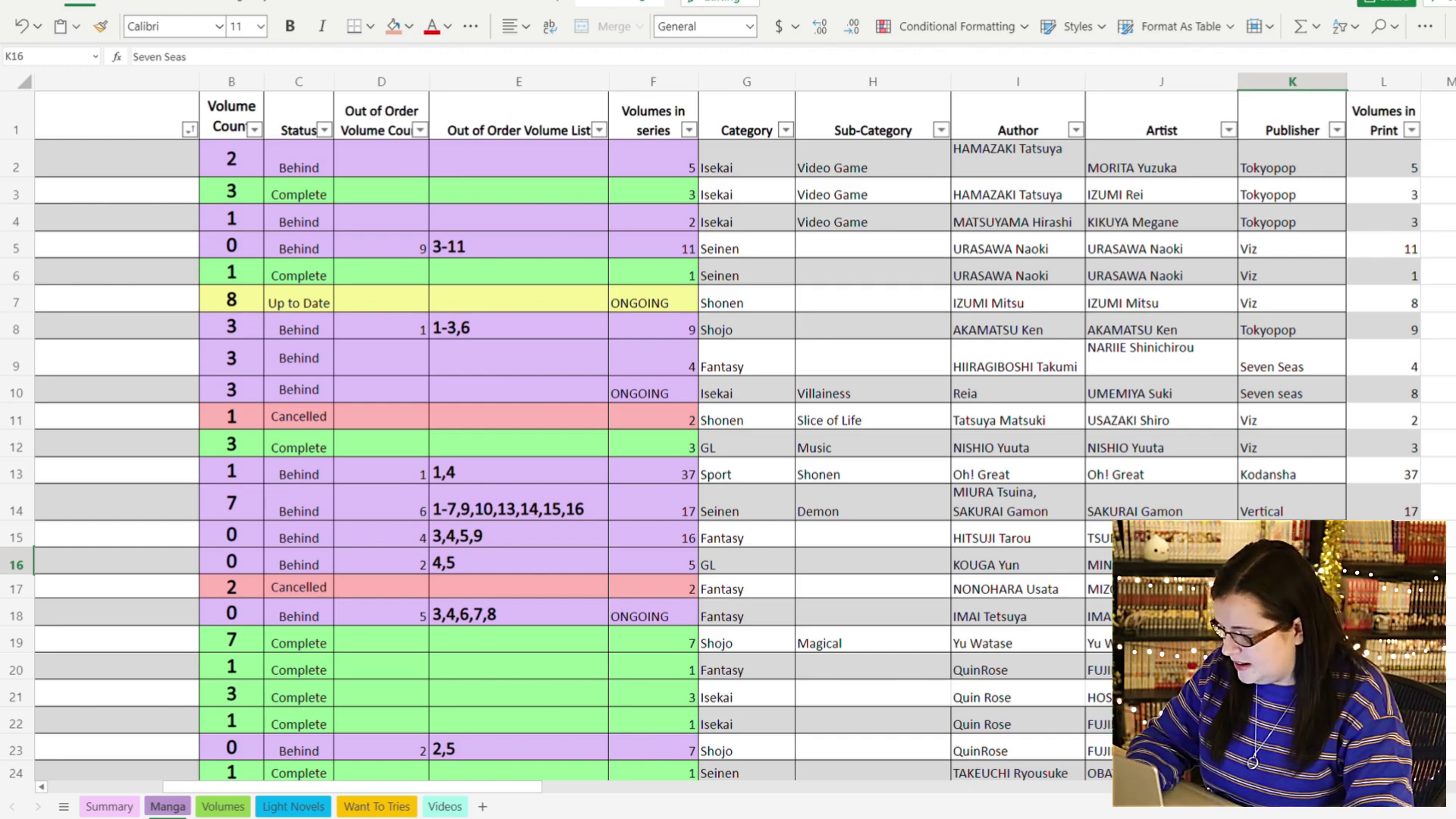
click(114, 809)
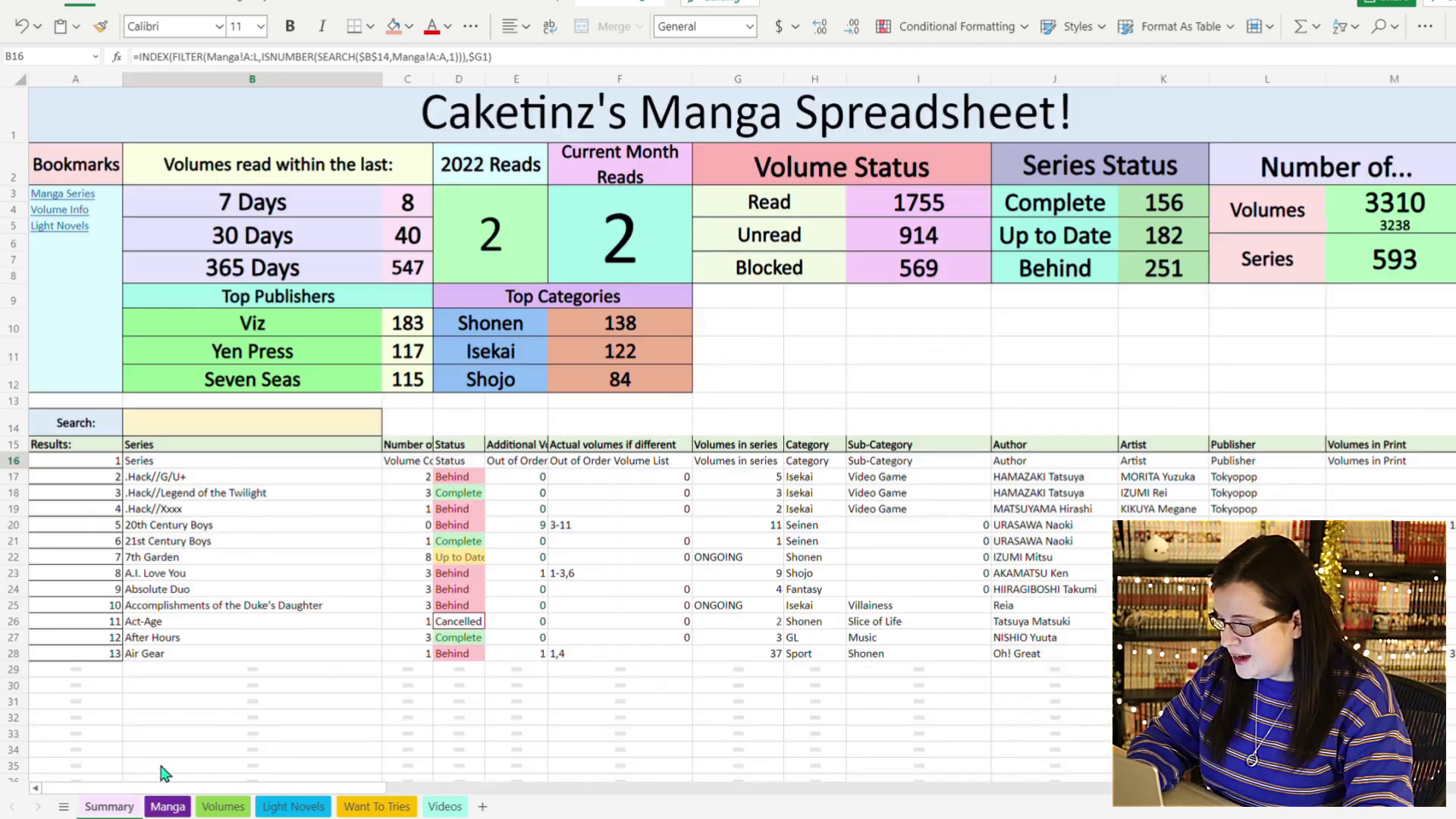
click(357, 332)
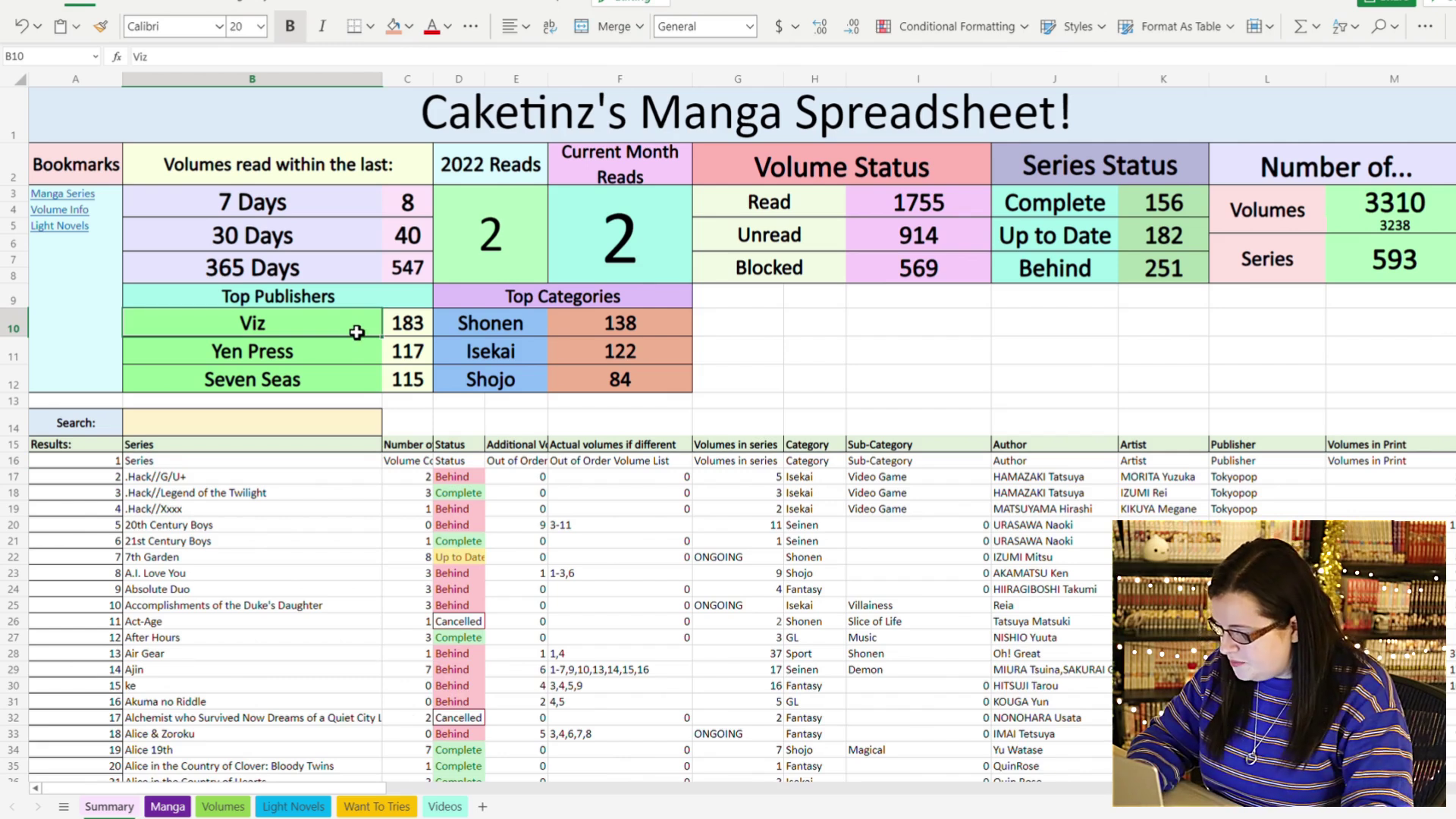
- Return to the Manga sheet and compare the Volumes in Print and Volumes in series entries of .Hack//G/U+
key(ctrl+Page_Down)
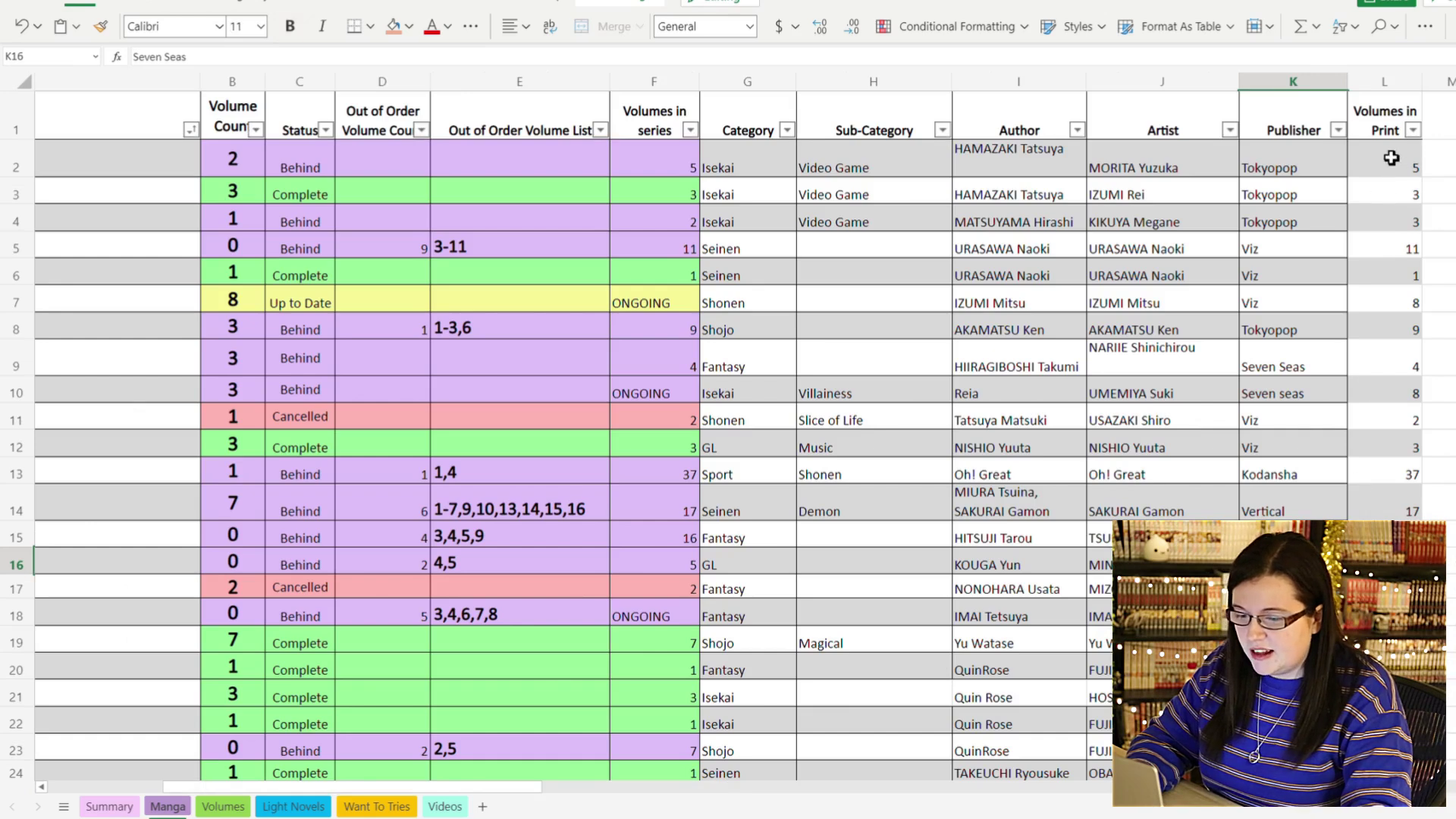
click(1391, 157)
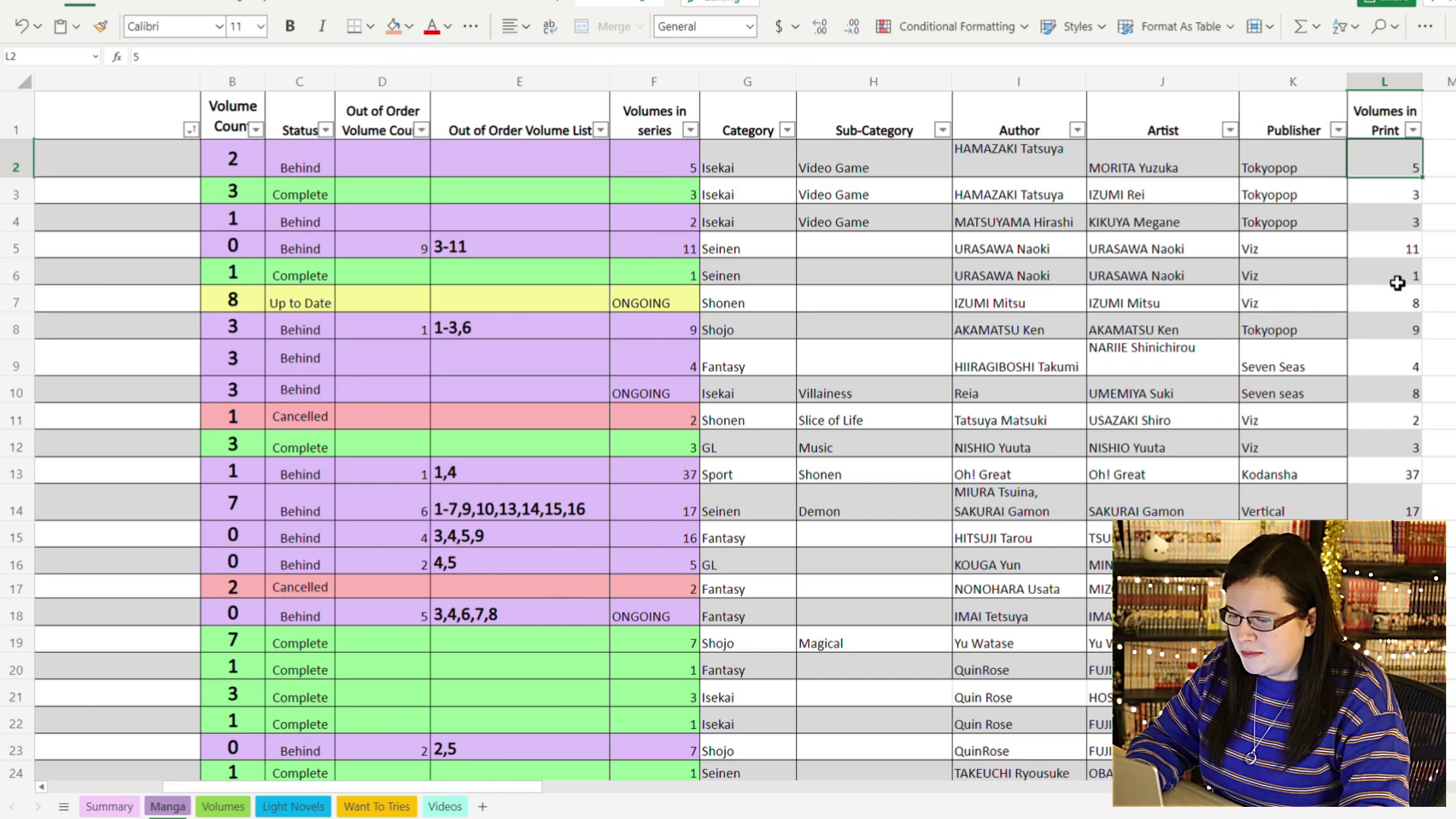
click(643, 161)
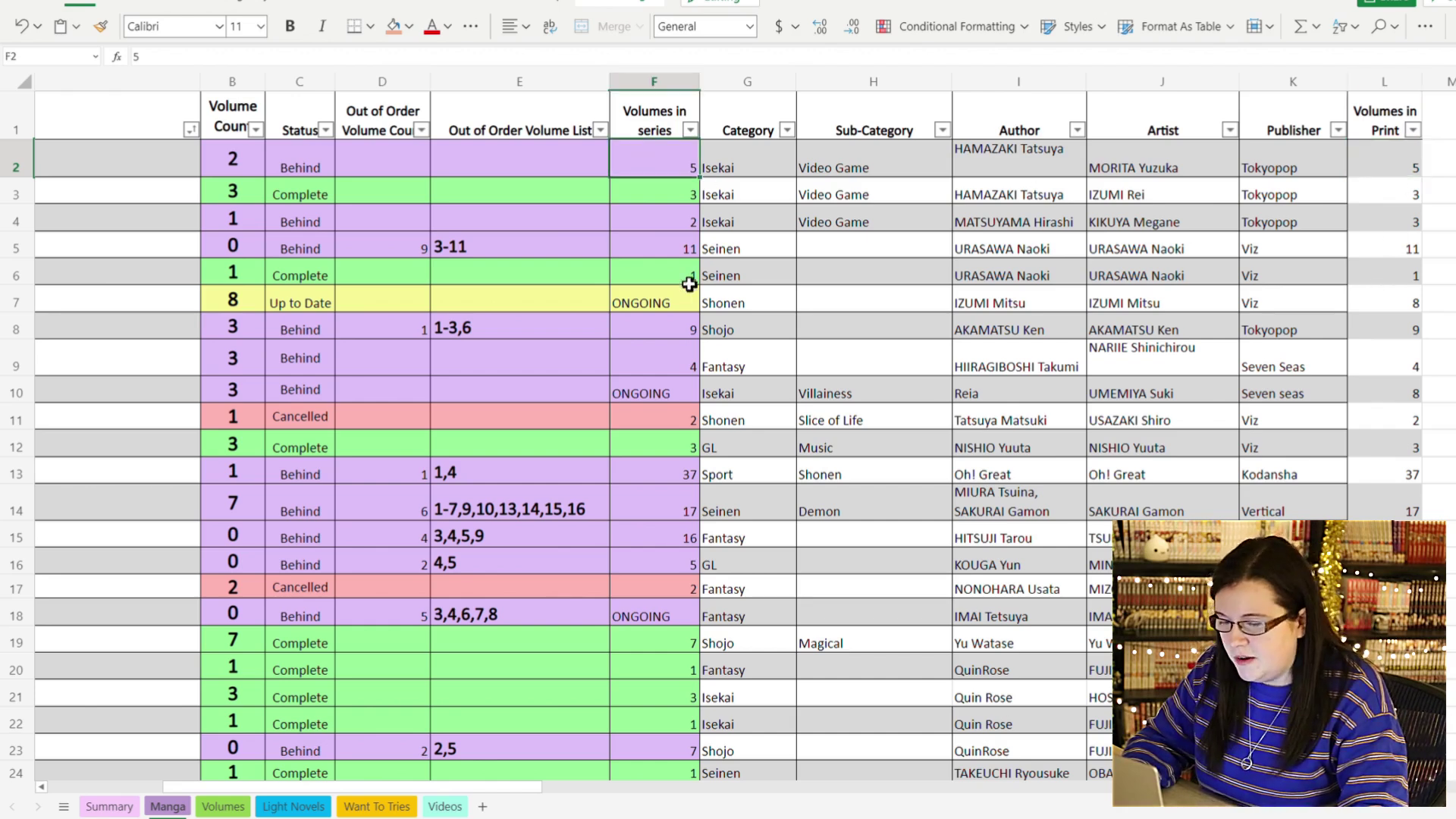
- Look through the ONGOING entries in Volumes in series and check Assassin's Creed: Dynasty's Volumes in Print entry
click(668, 305)
scroll(1196, 381, down, 4)
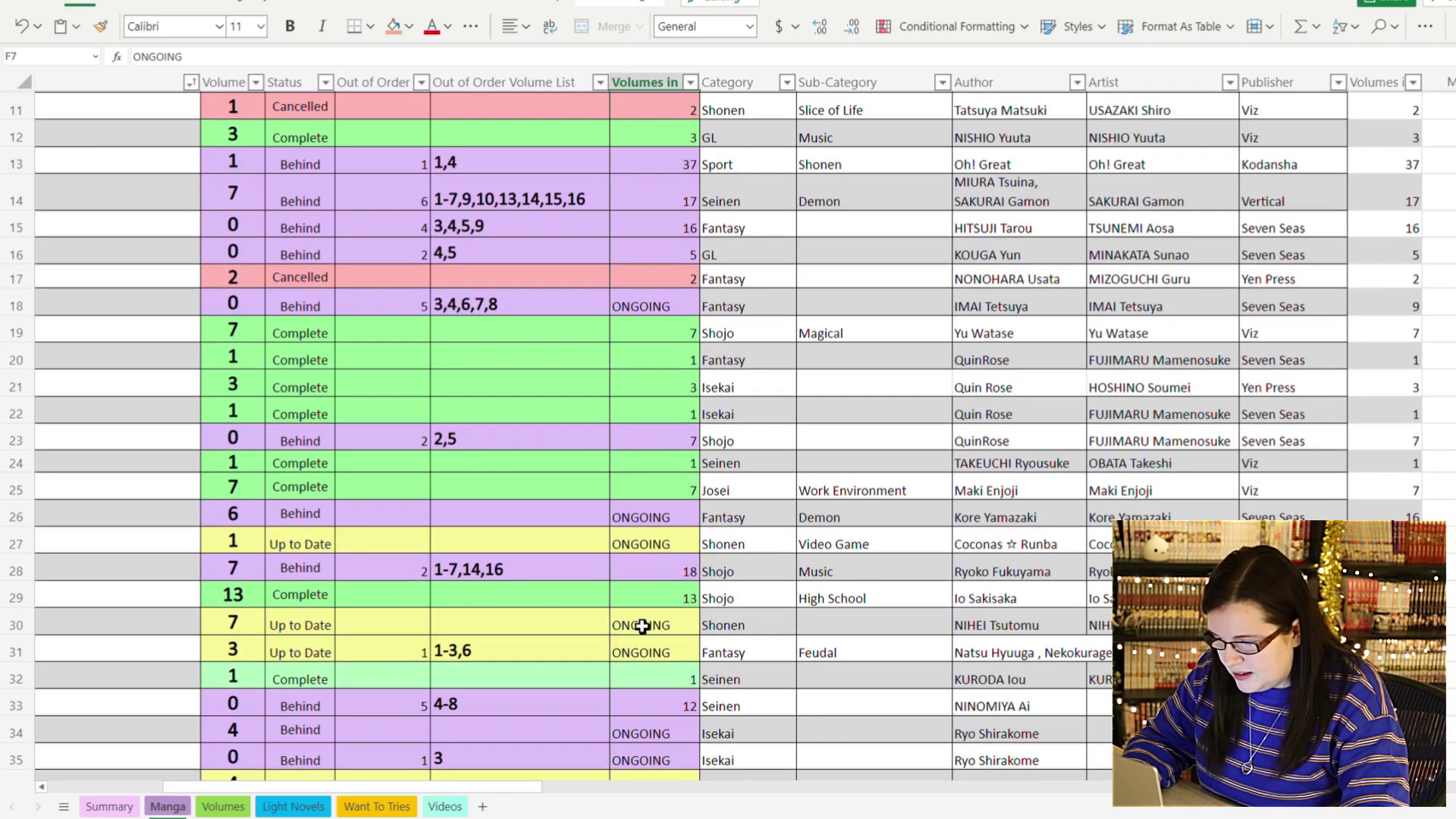
scroll(653, 624, down, 5)
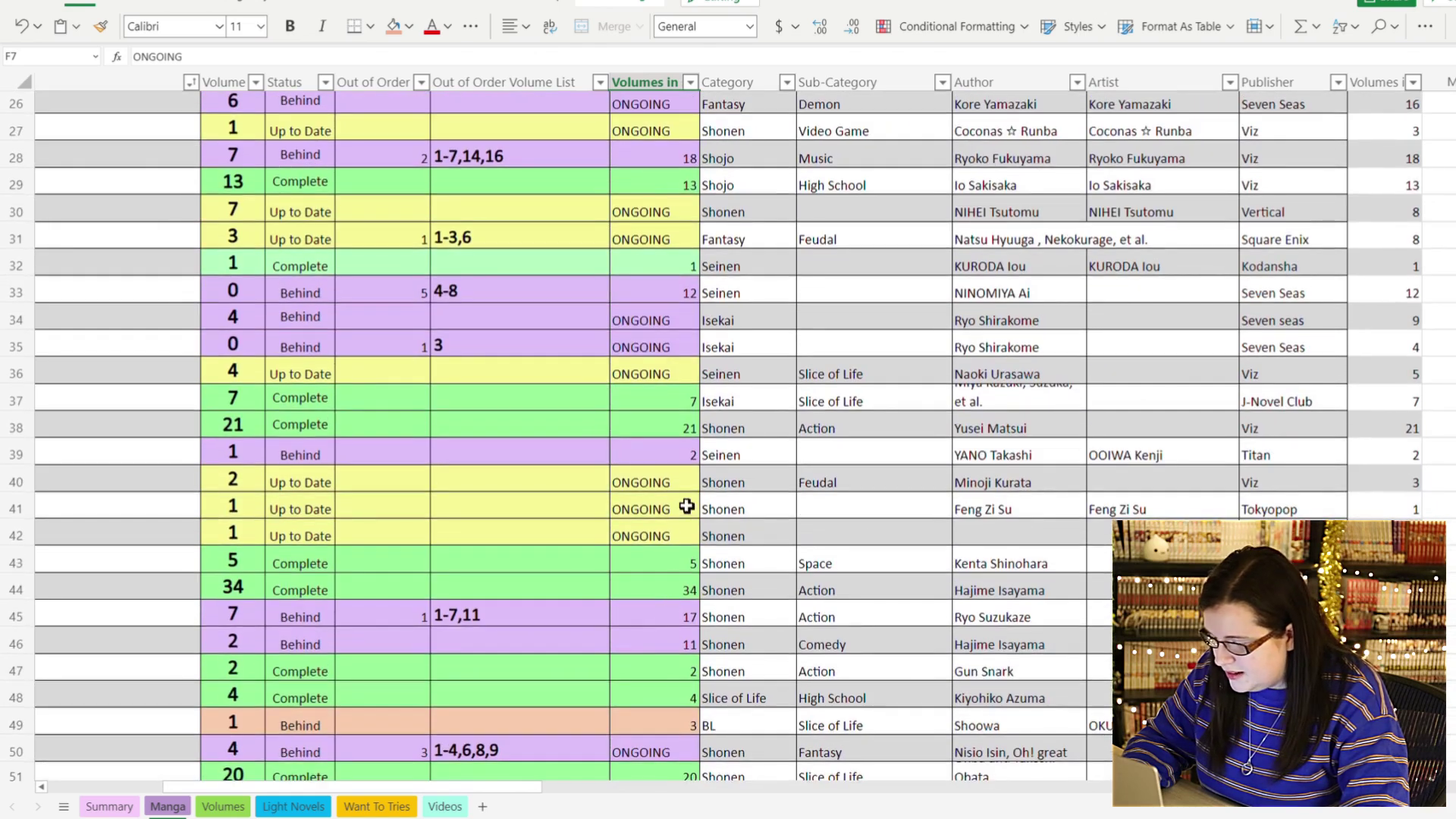
click(678, 535)
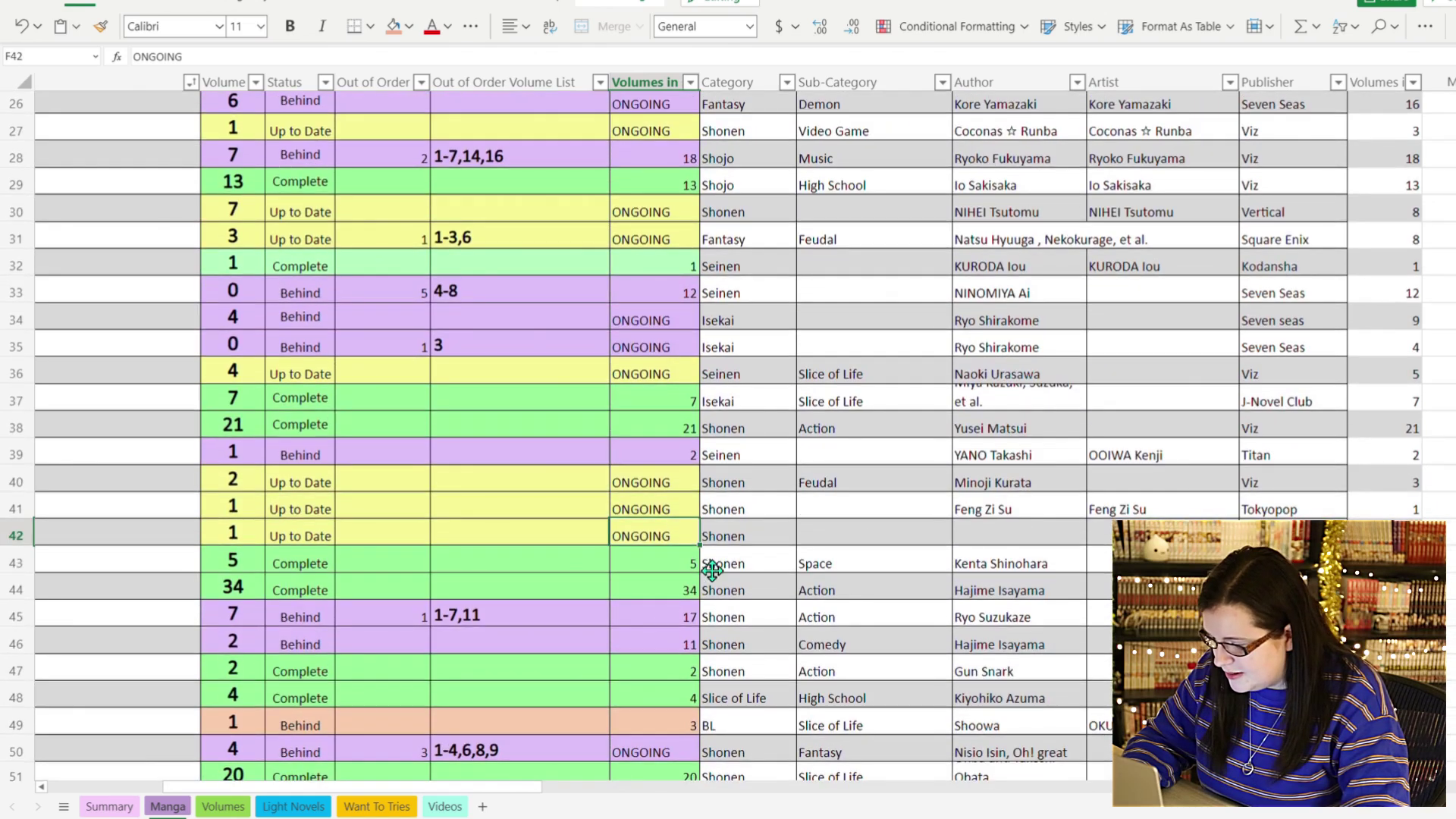
scroll(486, 788, left, 2)
scroll(481, 785, right, 5)
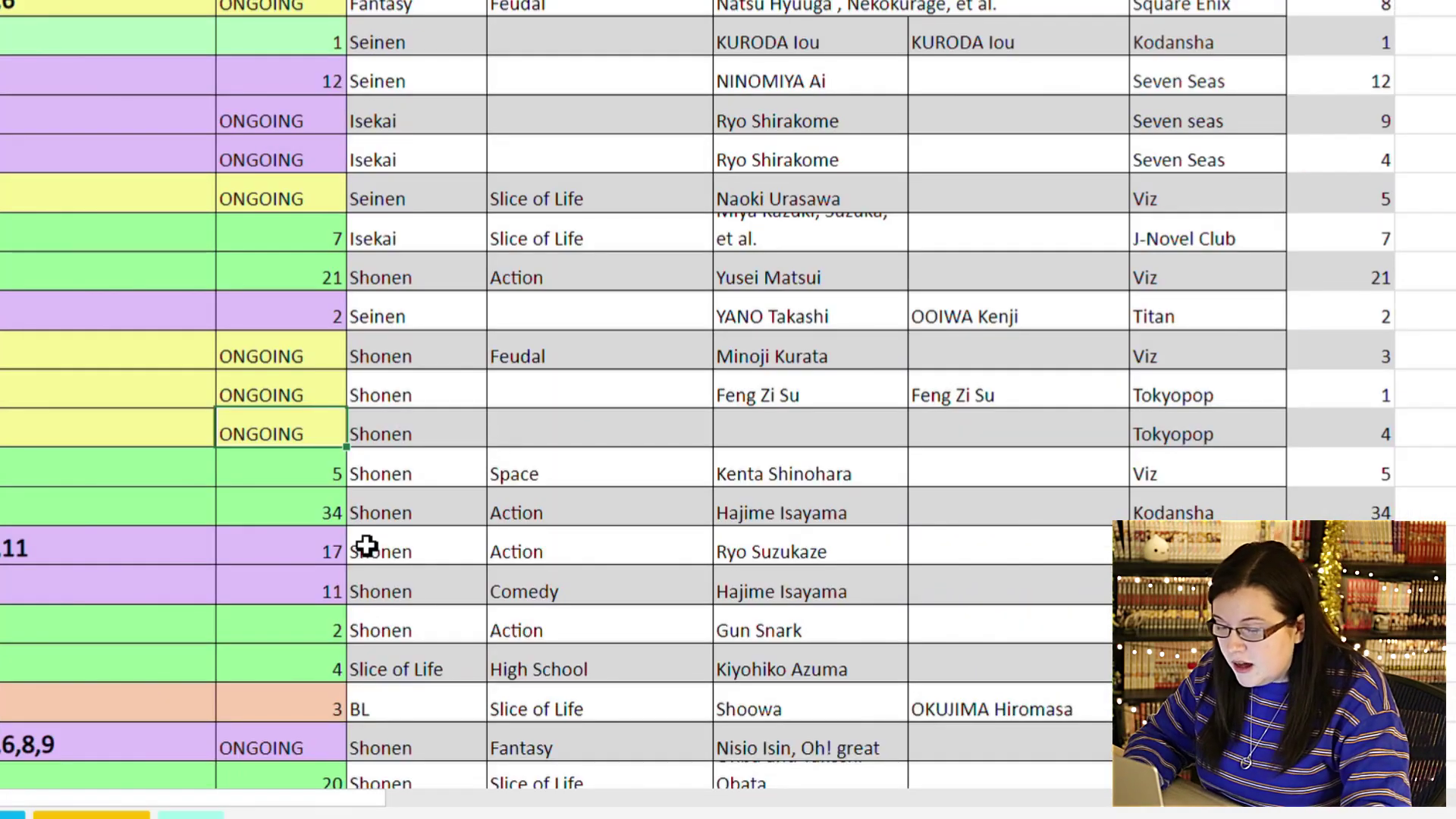
click(1357, 437)
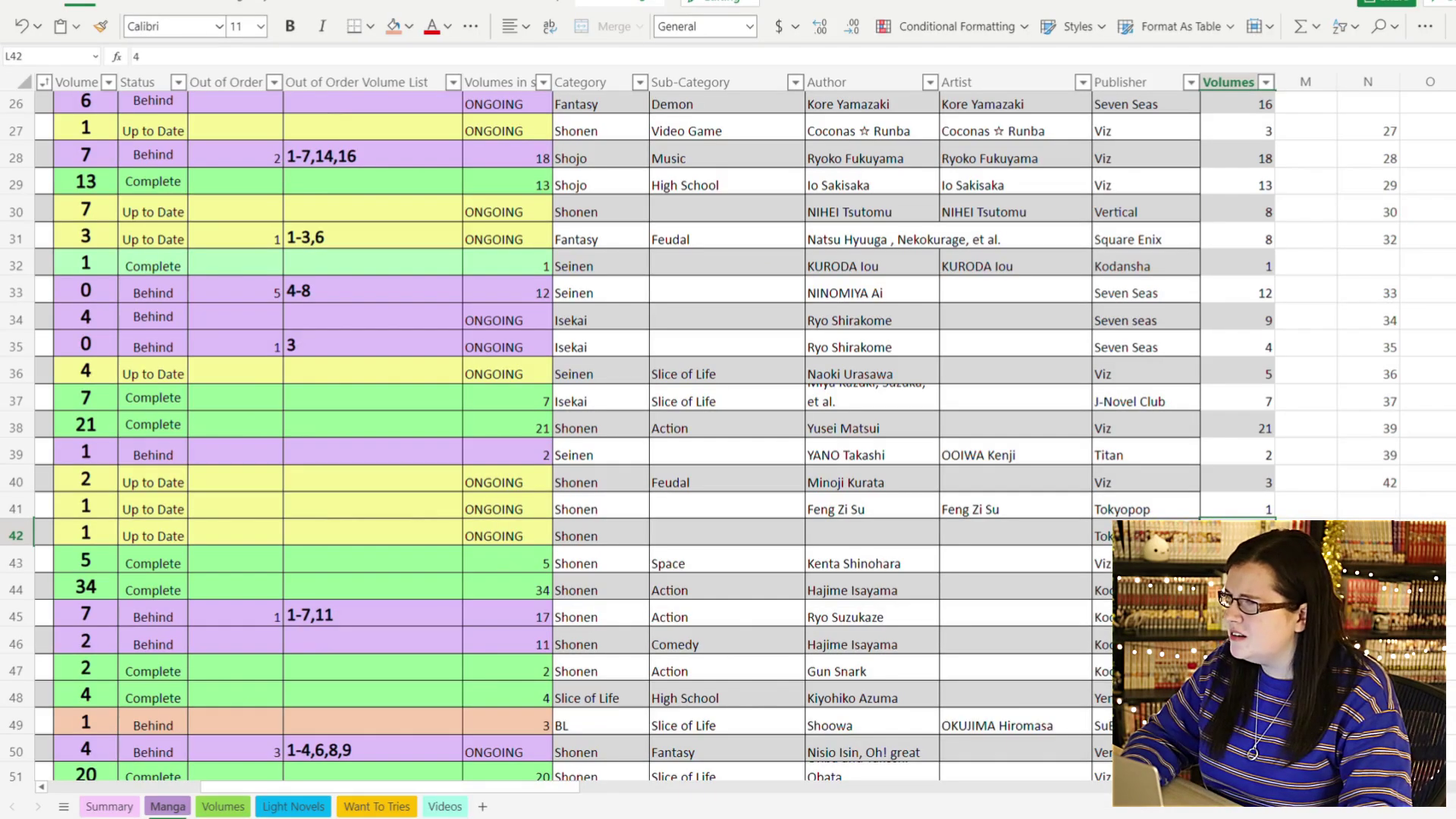
- Inspect the Volumes in Print entries of the ongoing series in rows 60 and 61
scroll(630, 773, down, 4)
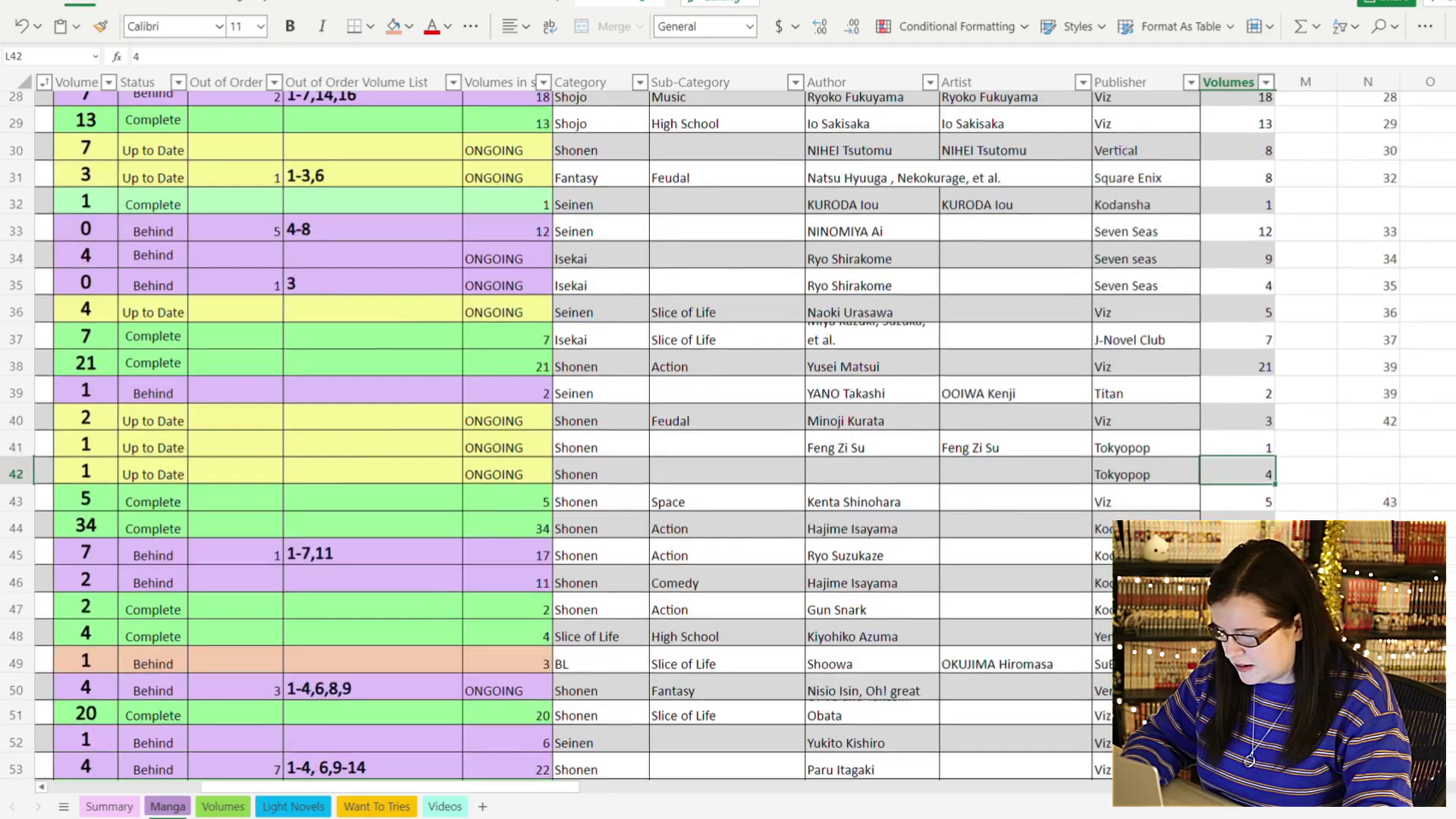
drag(442, 786, 485, 766)
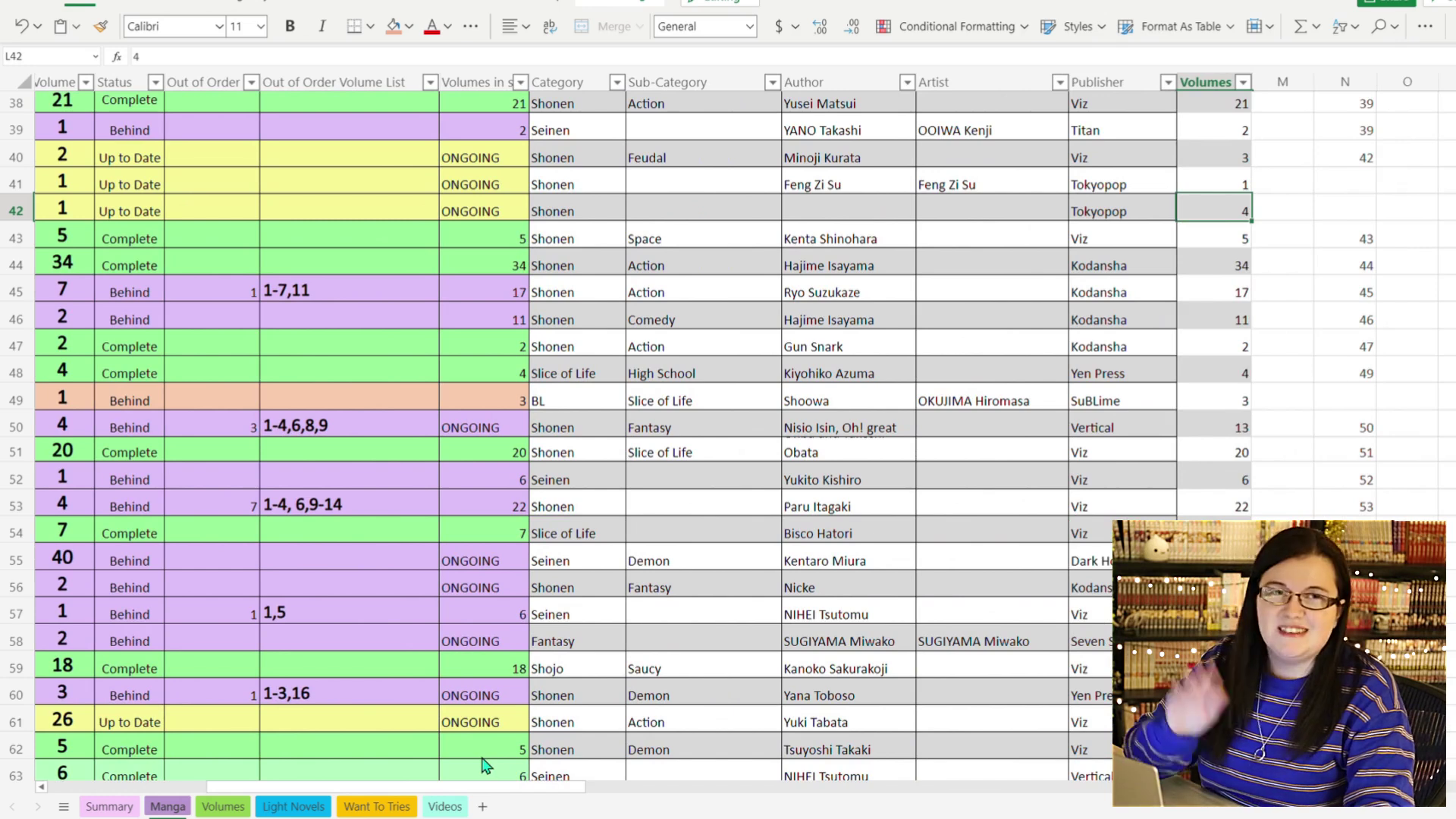
click(1213, 695)
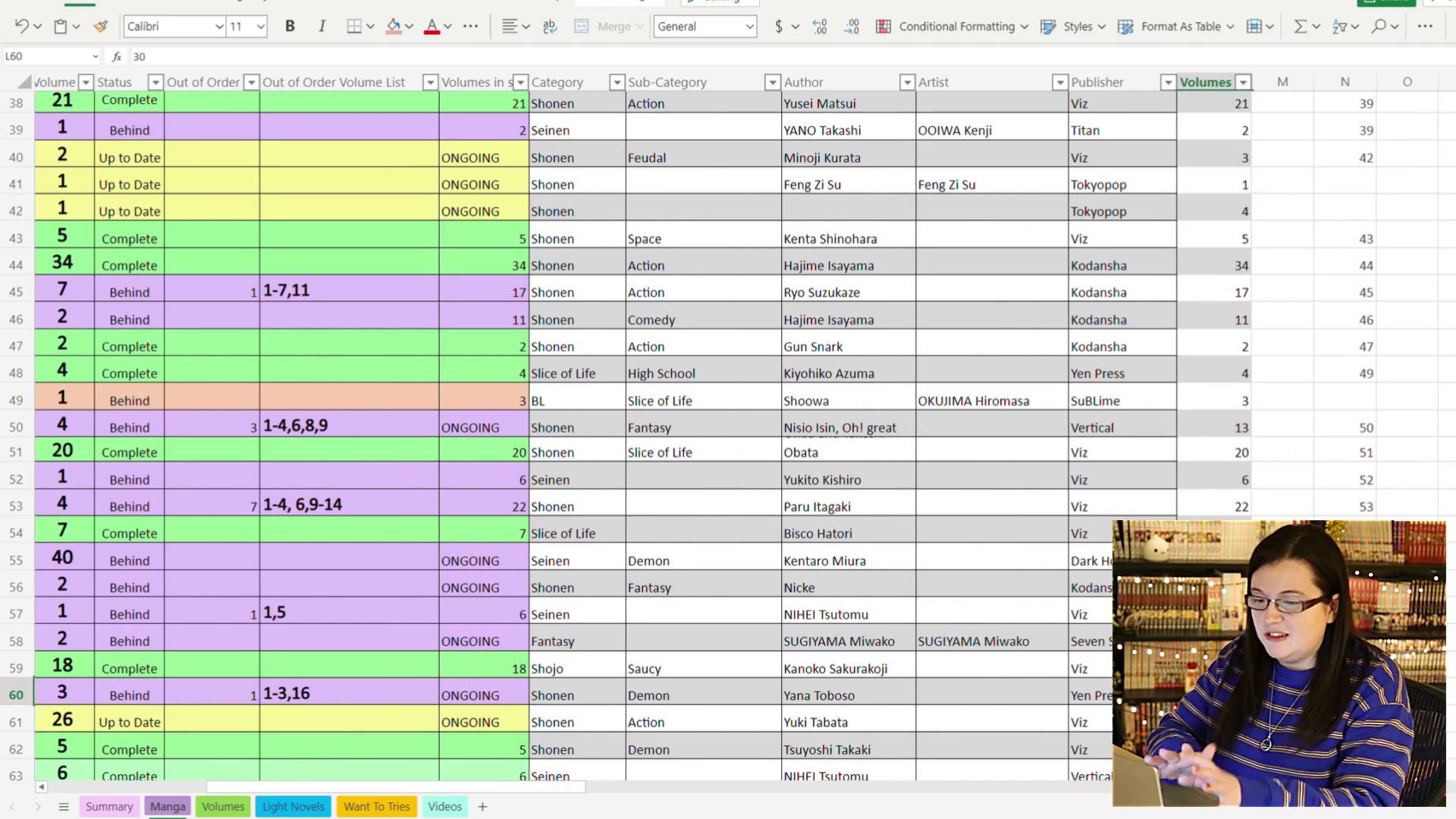
click(1214, 722)
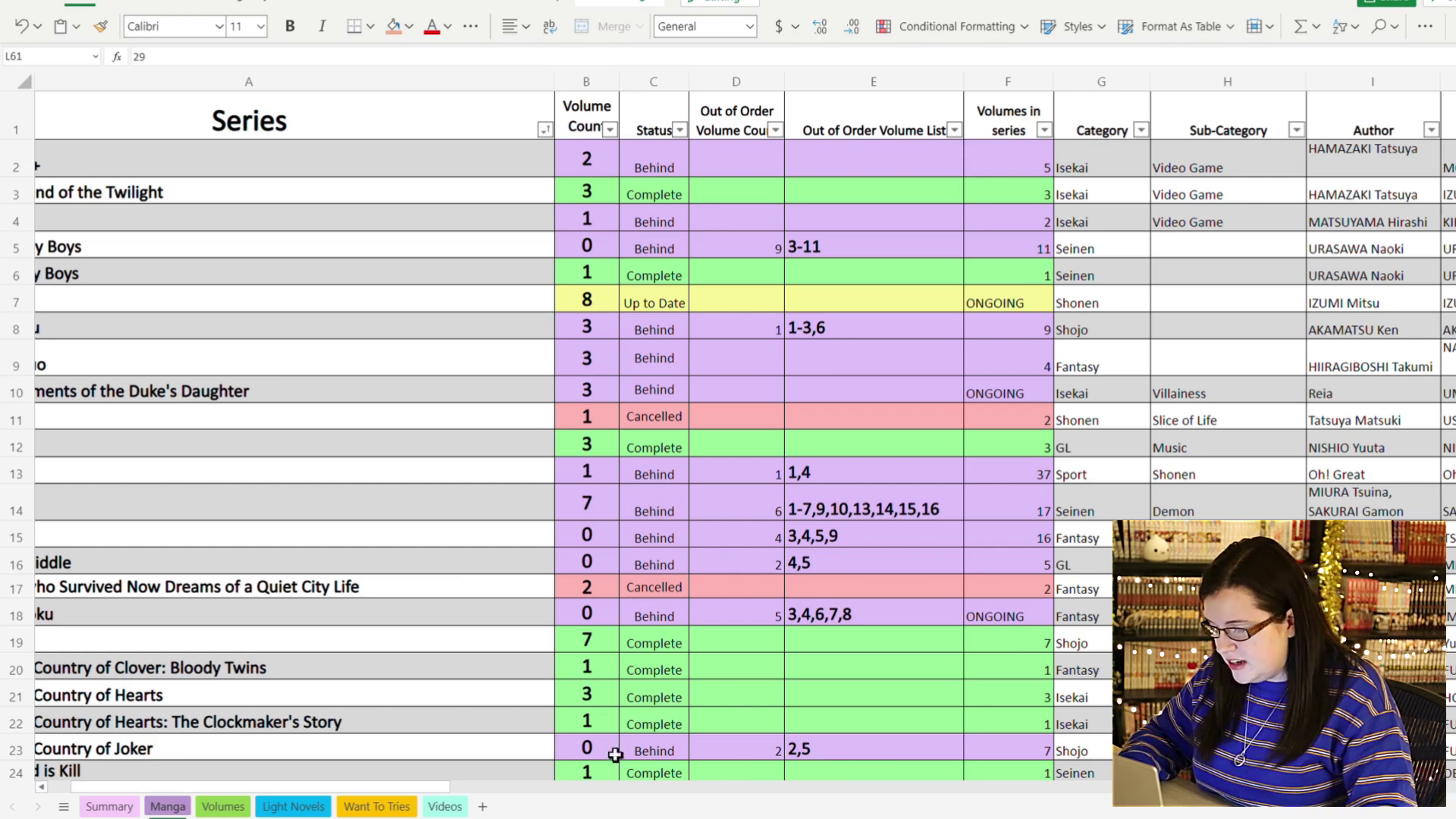
- Return to the Series column and look through the titles and their status colours down to the series starting with D
drag(432, 789, 398, 793)
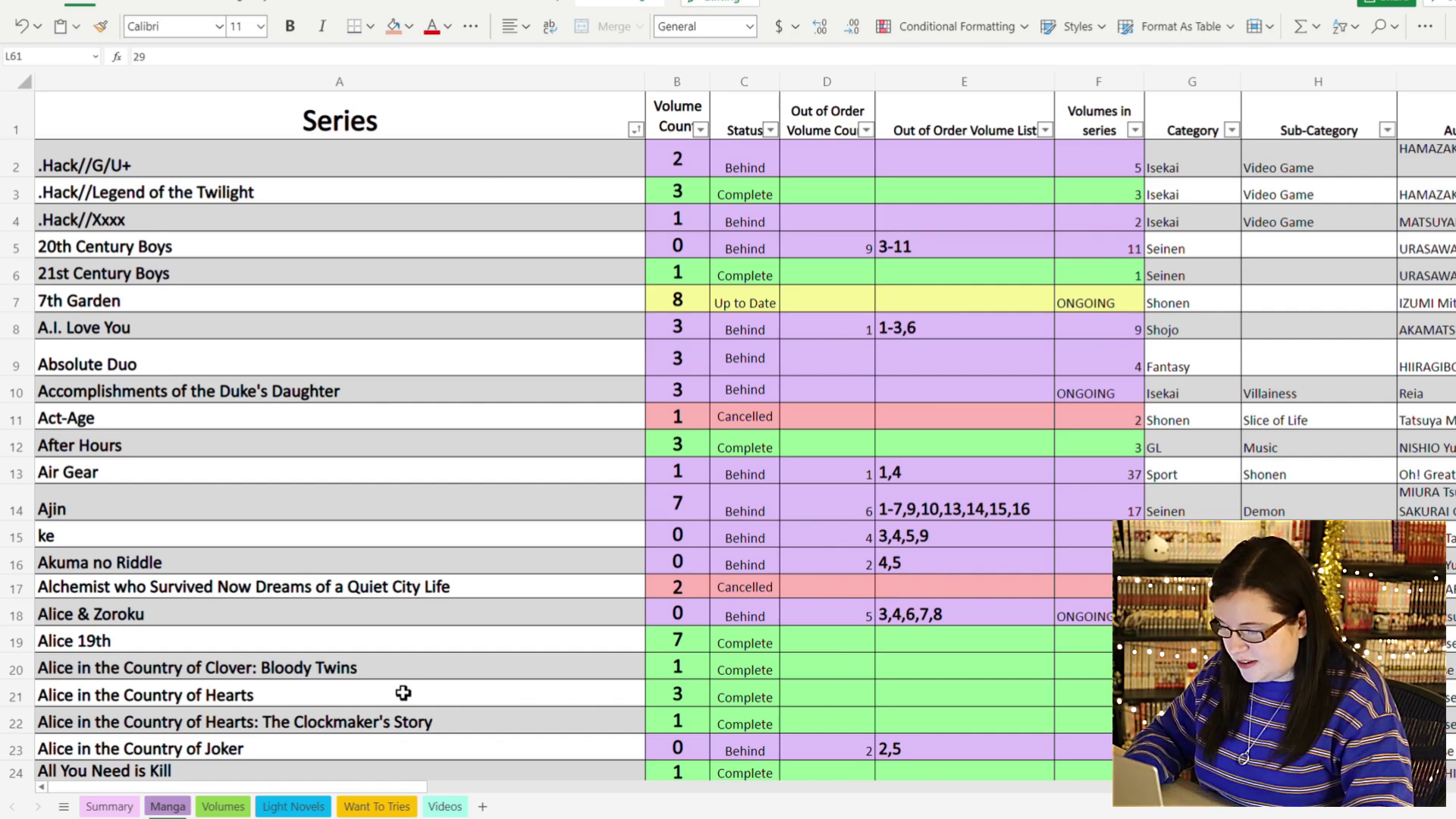
scroll(568, 621, down, 7)
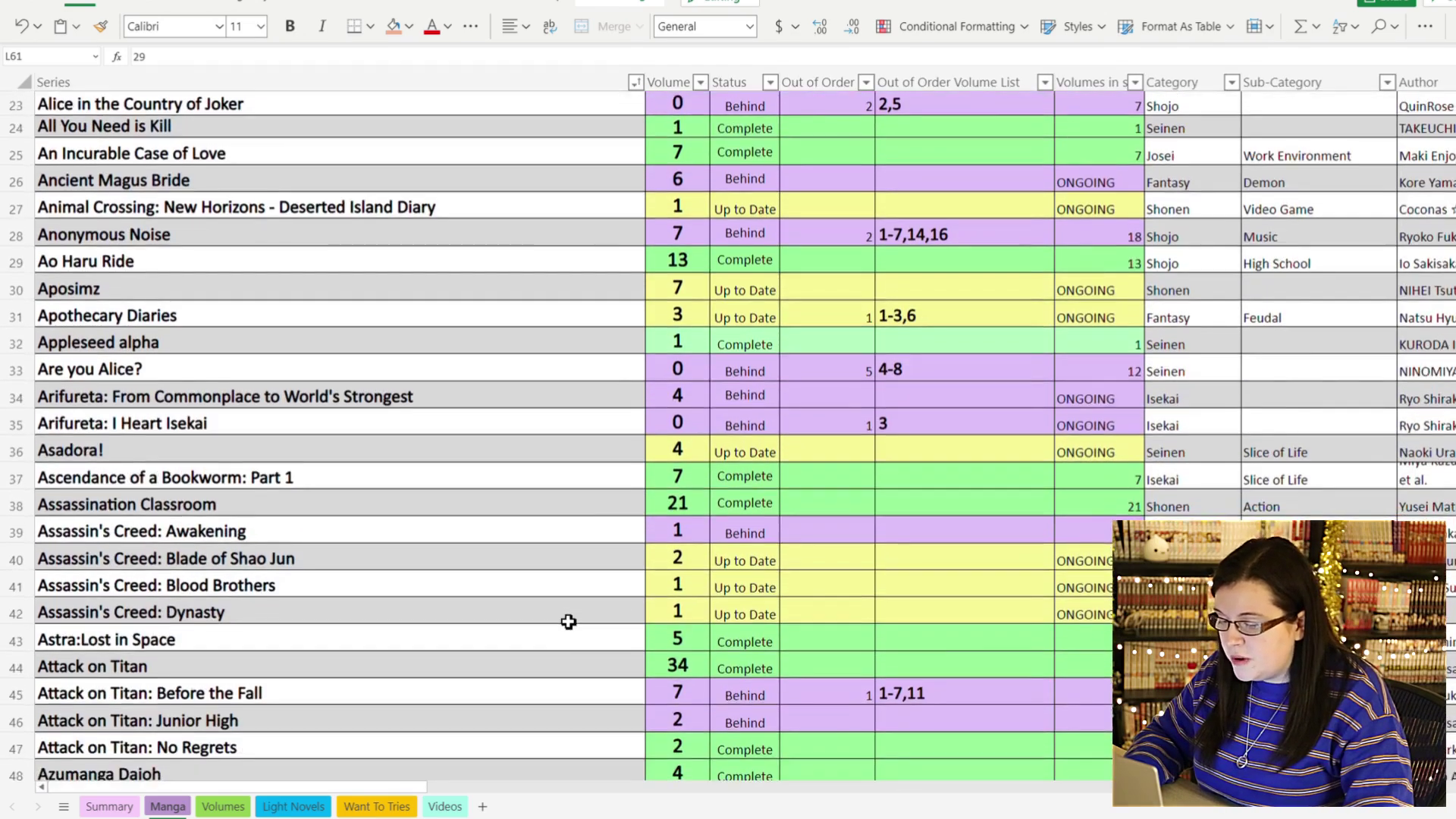
scroll(568, 622, down, 18)
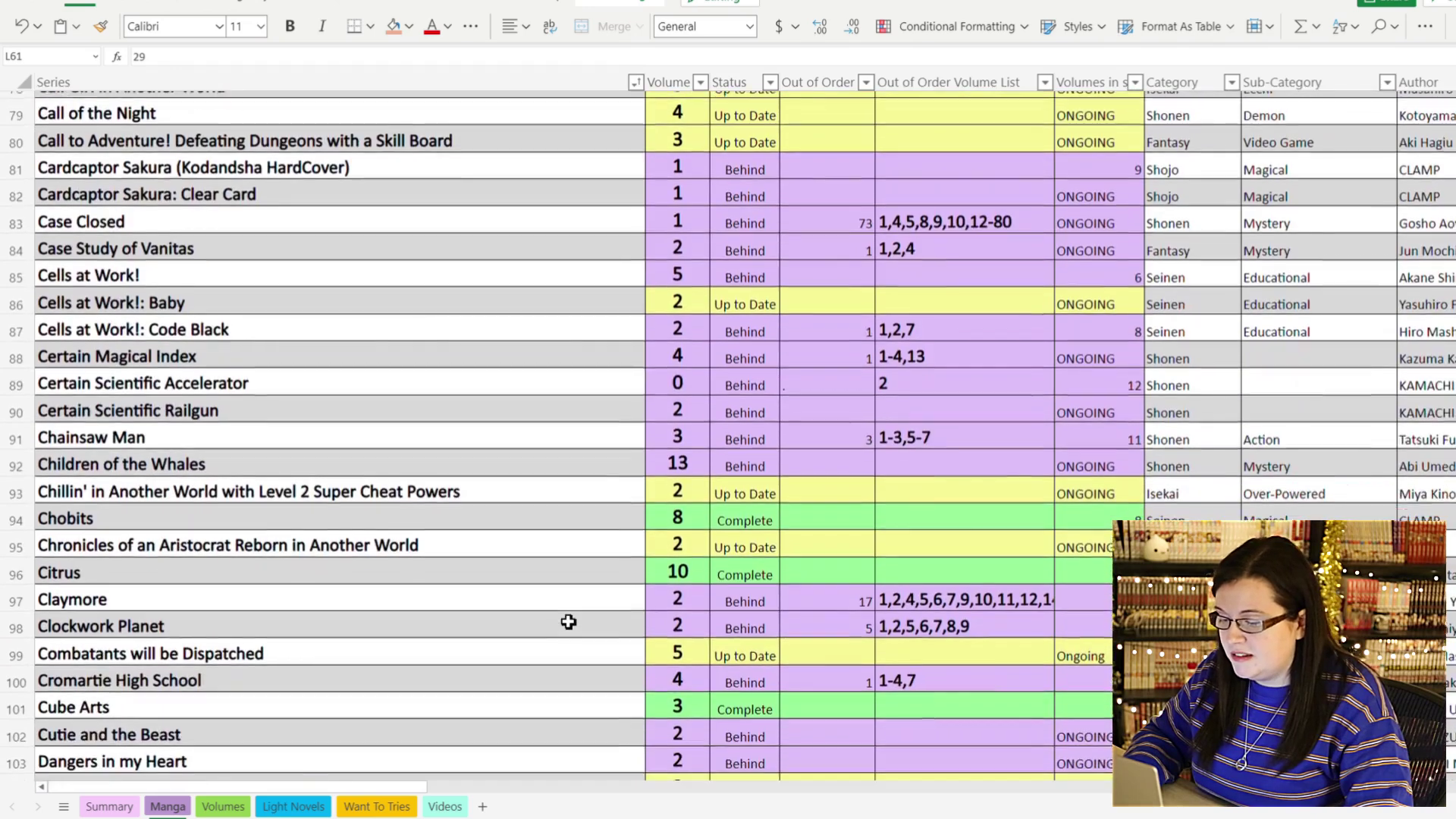
scroll(568, 622, down, 13)
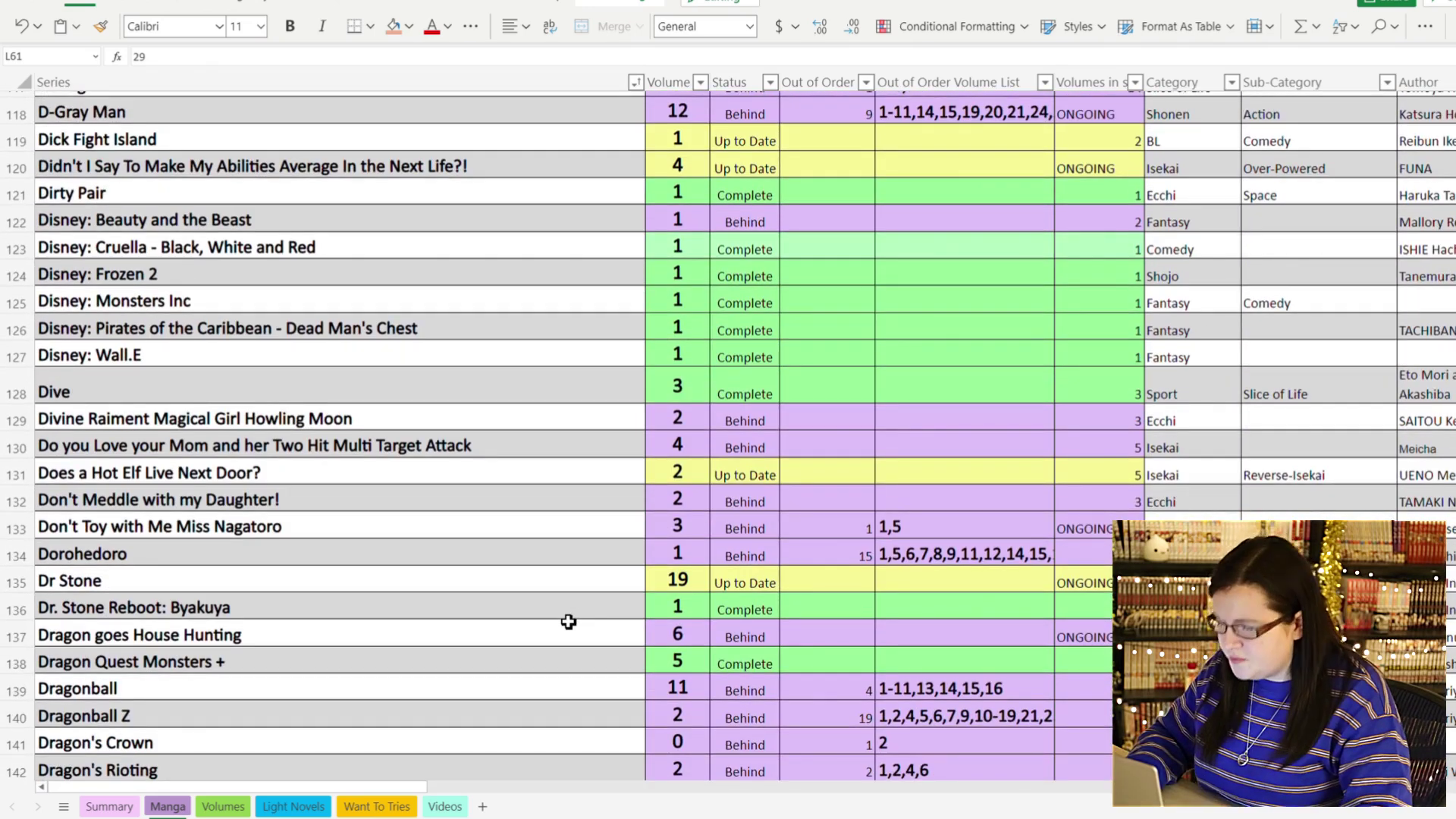
scroll(867, 535, up, 3)
scroll(867, 535, up, 1)
scroll(867, 535, down, 1)
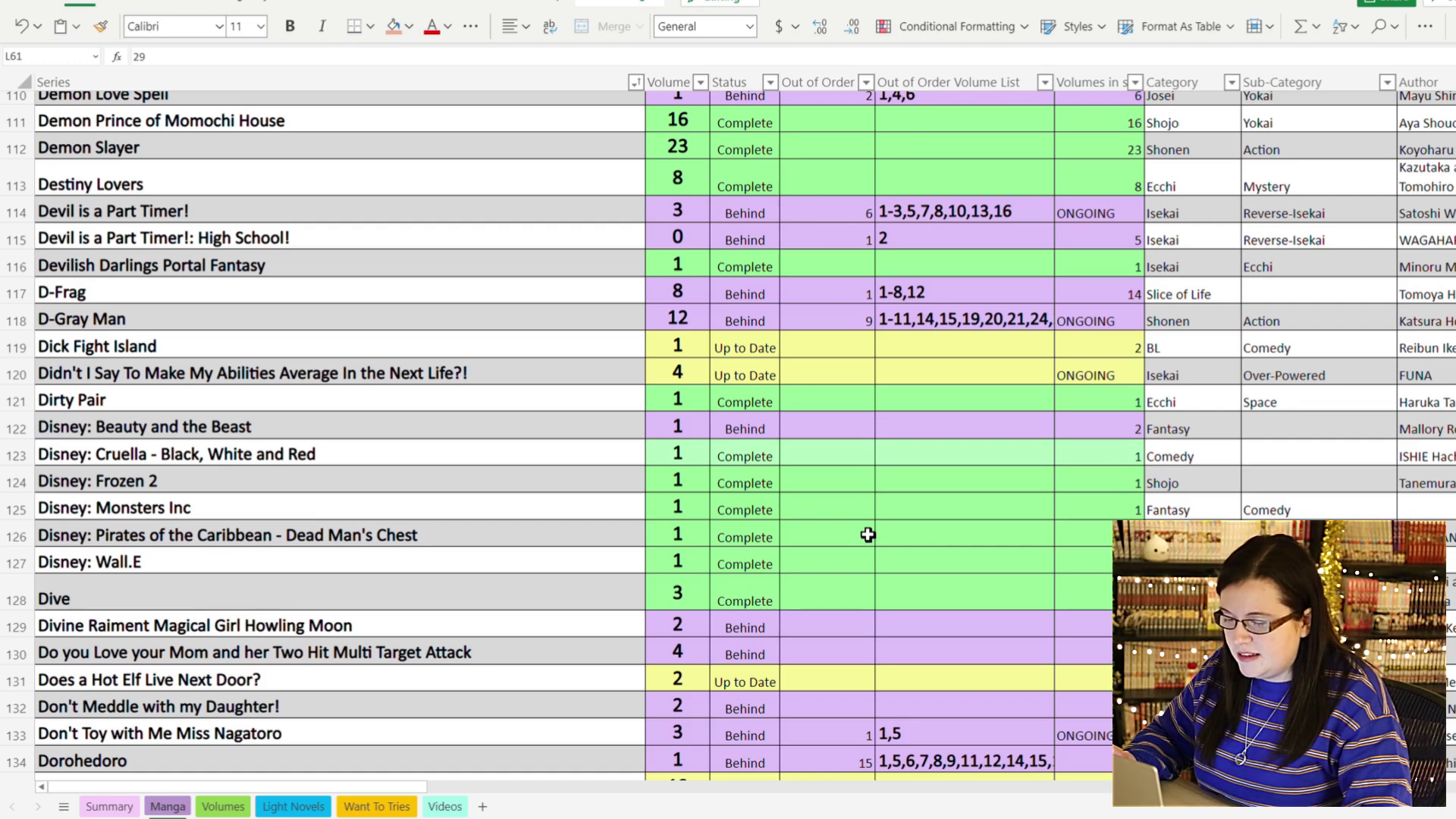
- Go back to the start of the list and inspect the Status column's filter options
scroll(867, 536, up, 20)
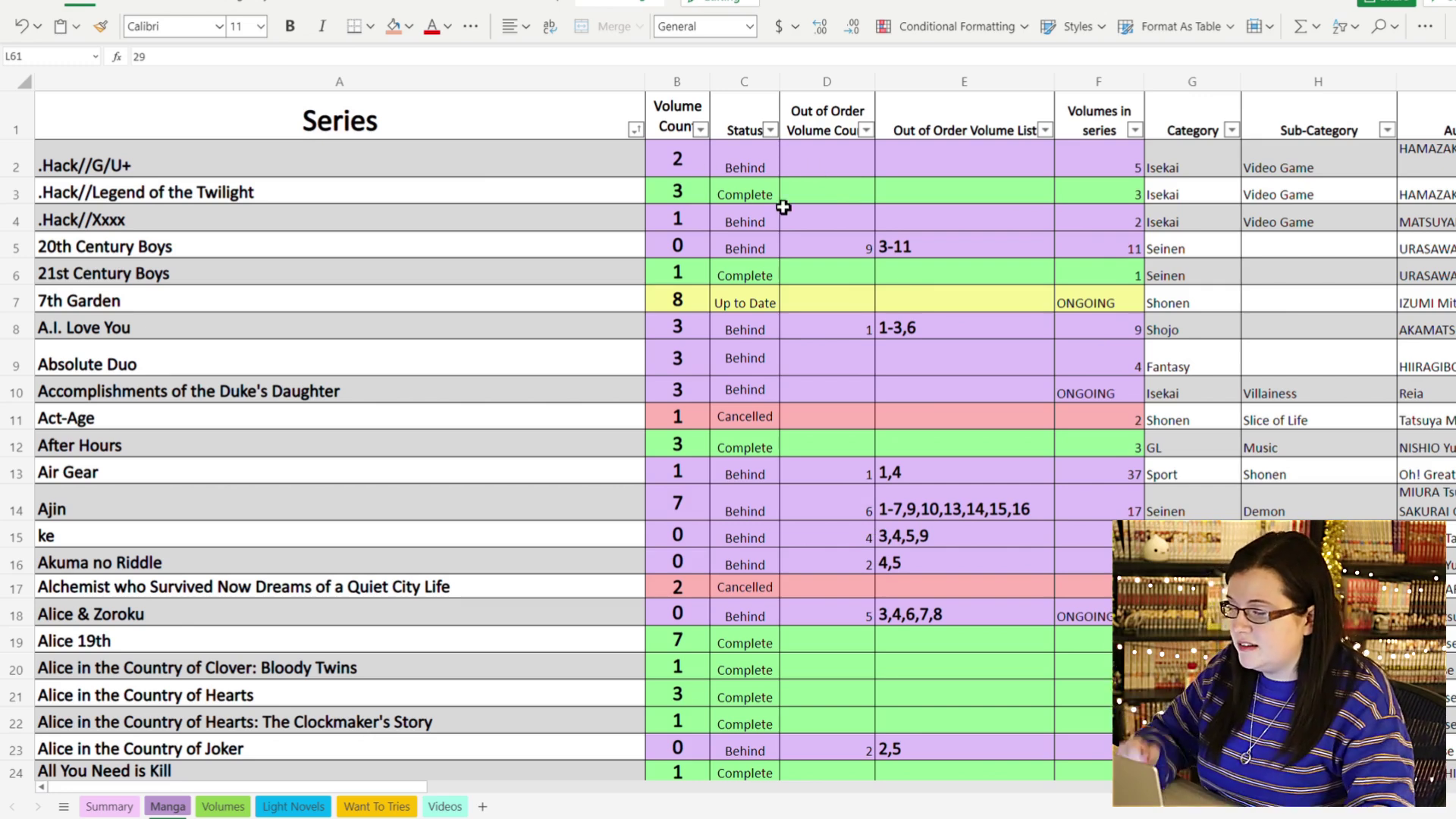
click(771, 131)
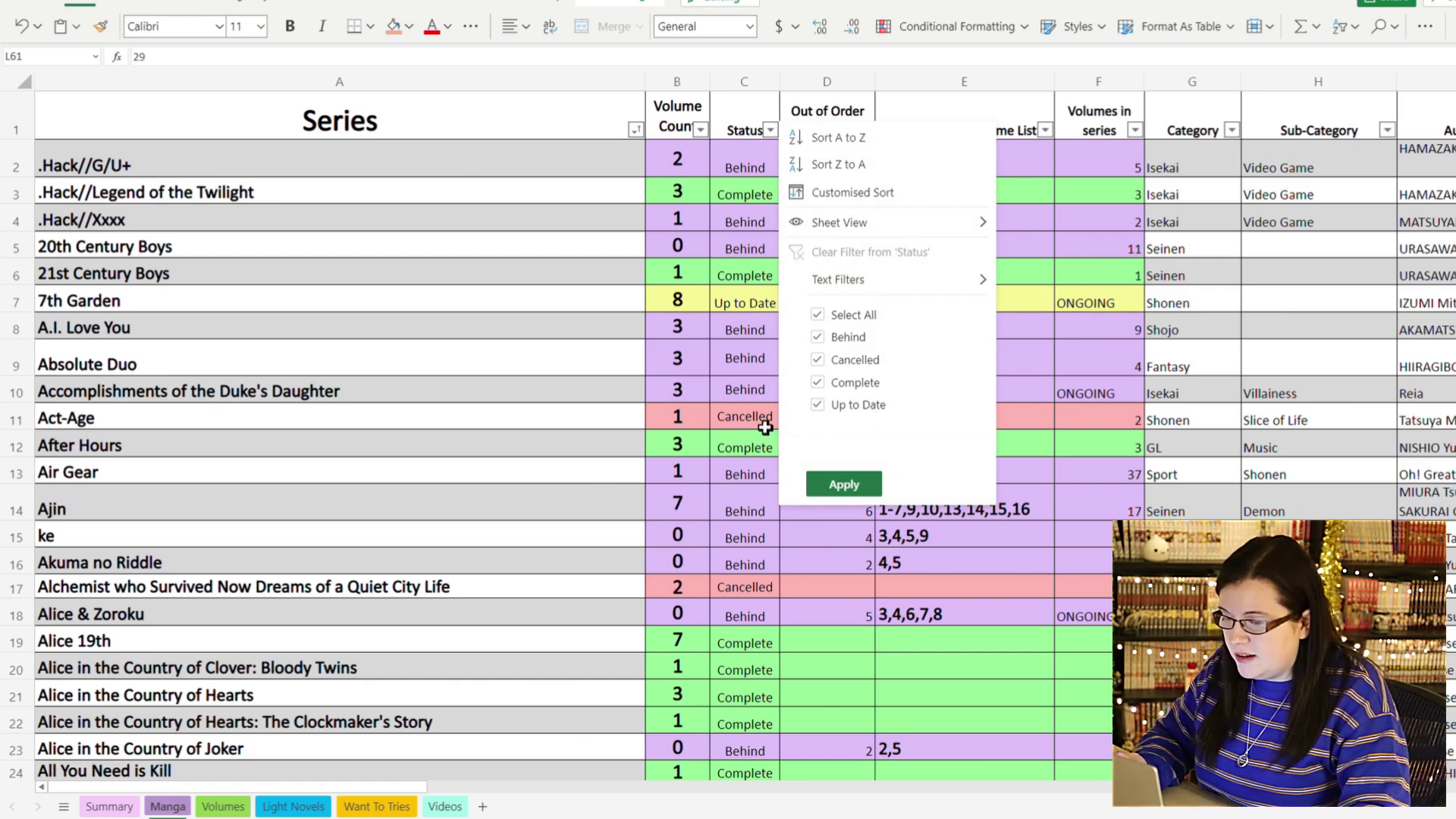
click(762, 271)
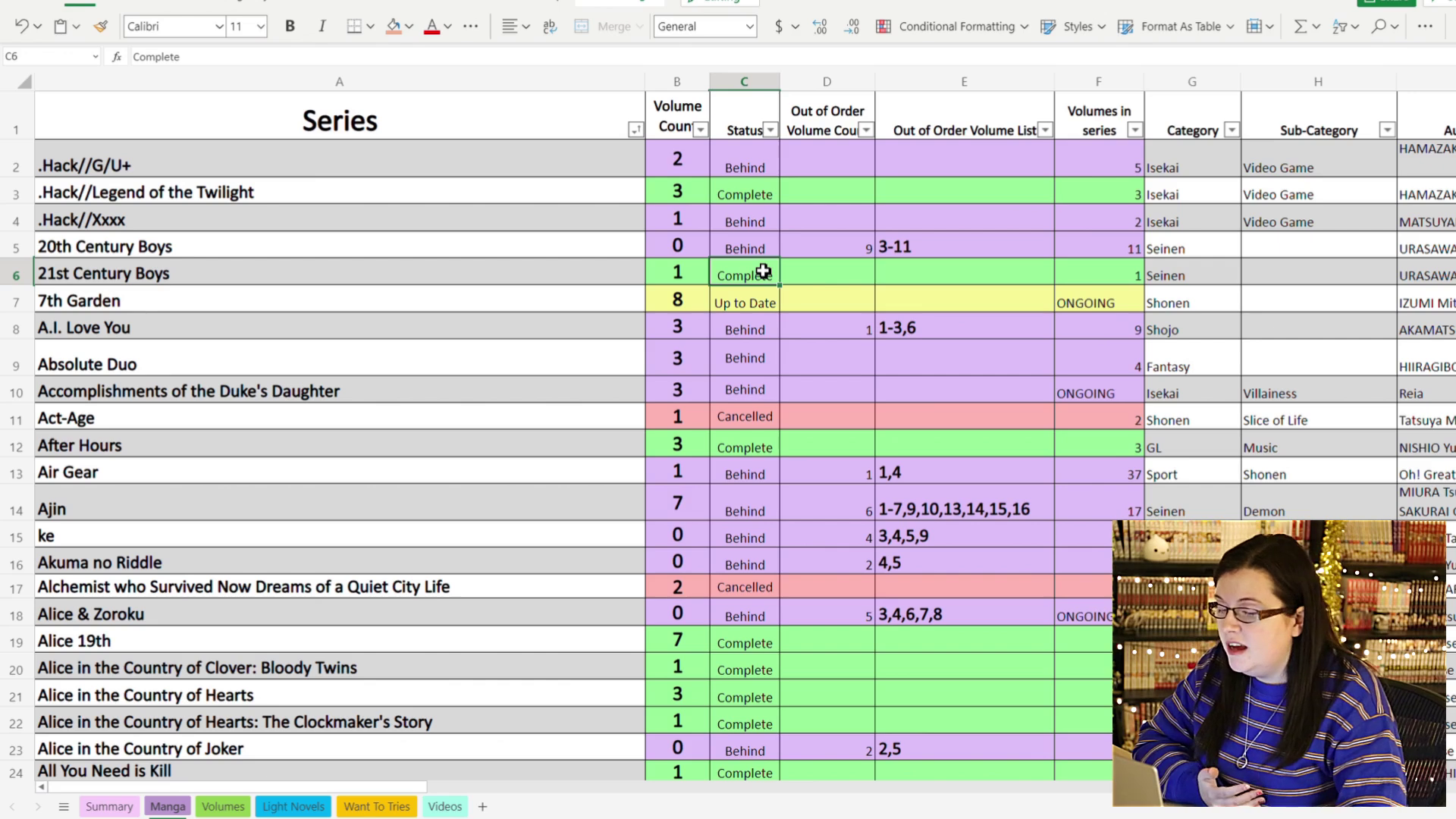
- Filter Volumes in series to show only 1, keeping the filtering visible just to yourself
click(1136, 131)
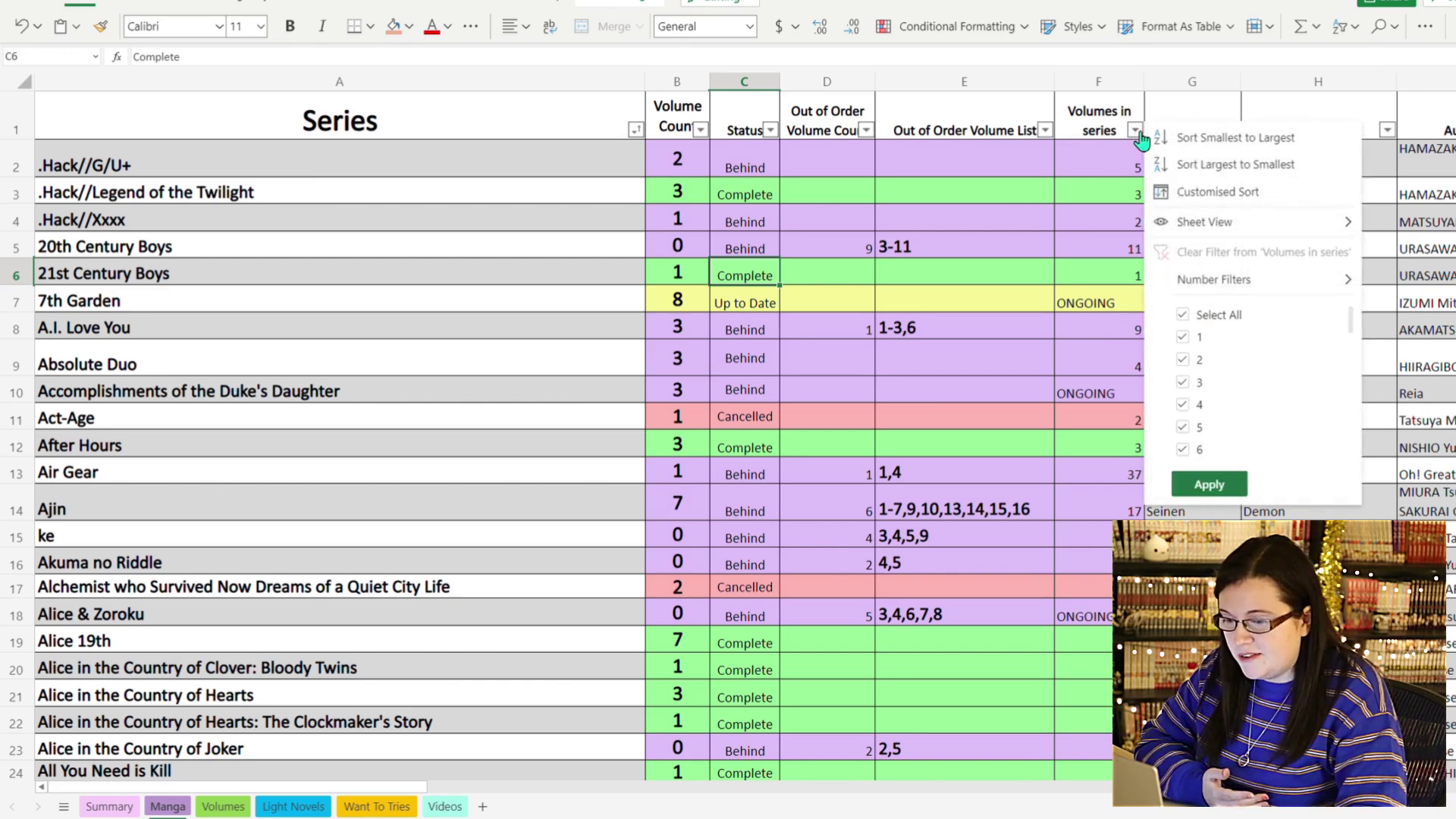
click(1220, 322)
click(1205, 339)
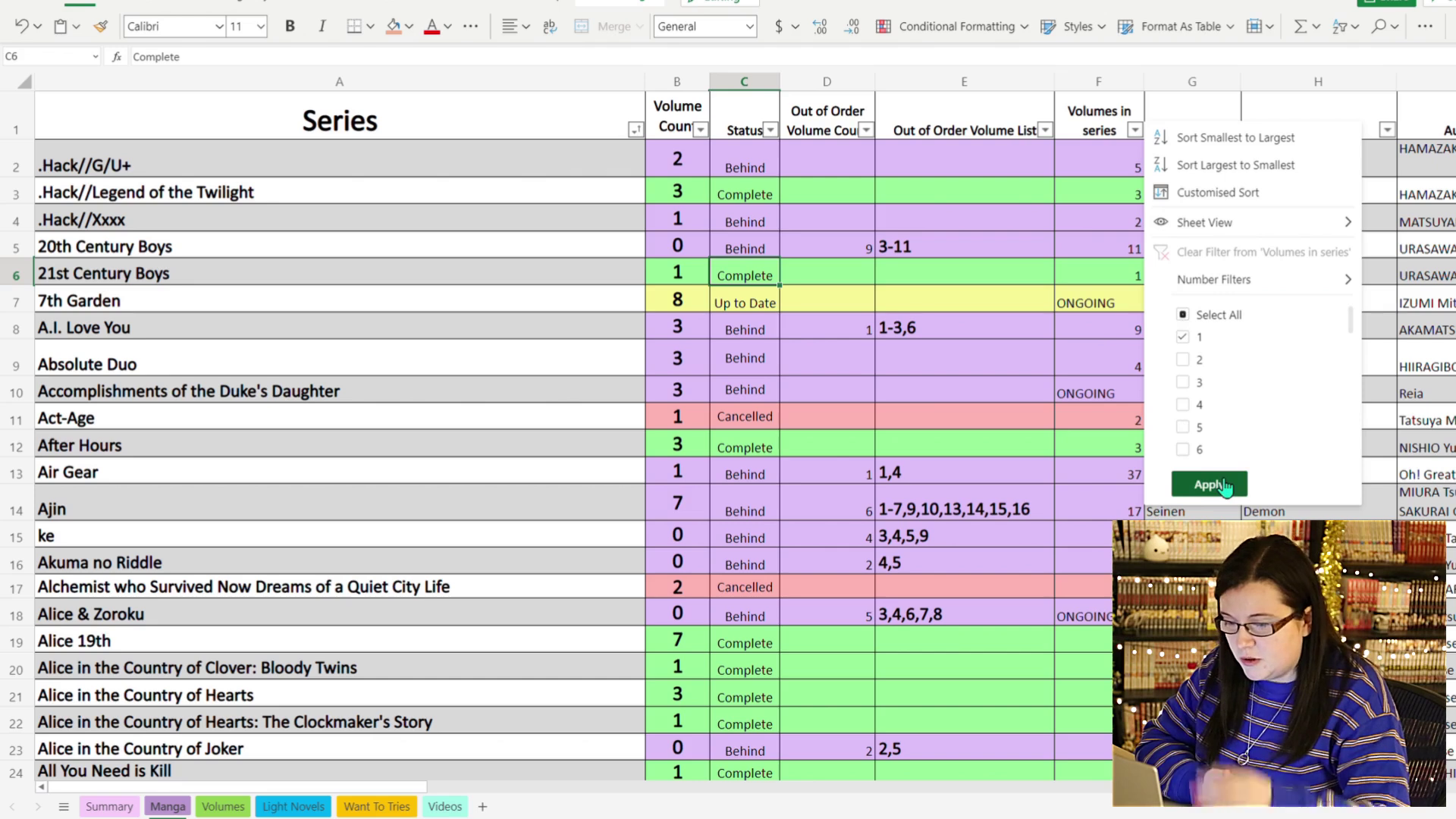
click(1224, 487)
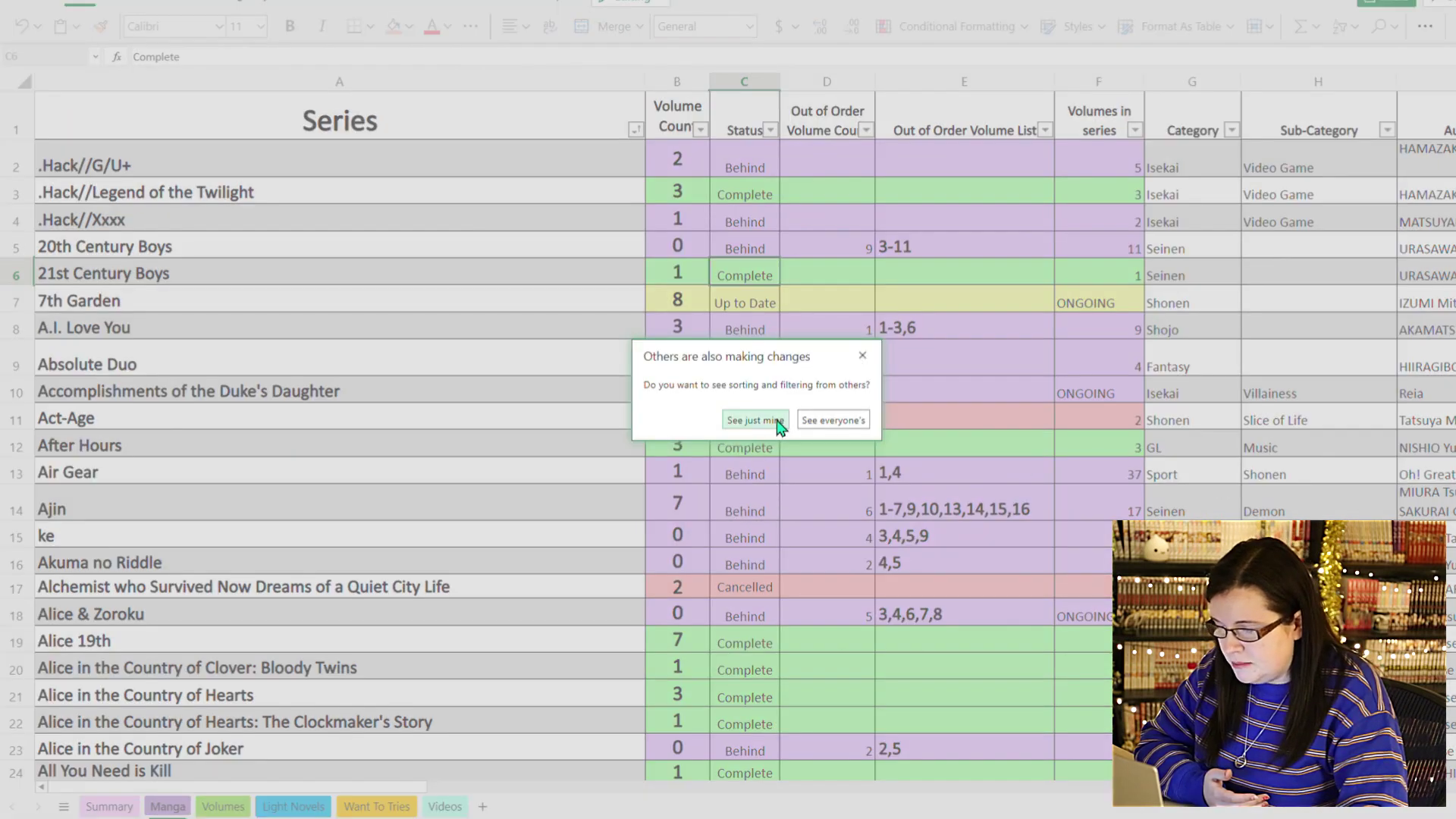
click(741, 421)
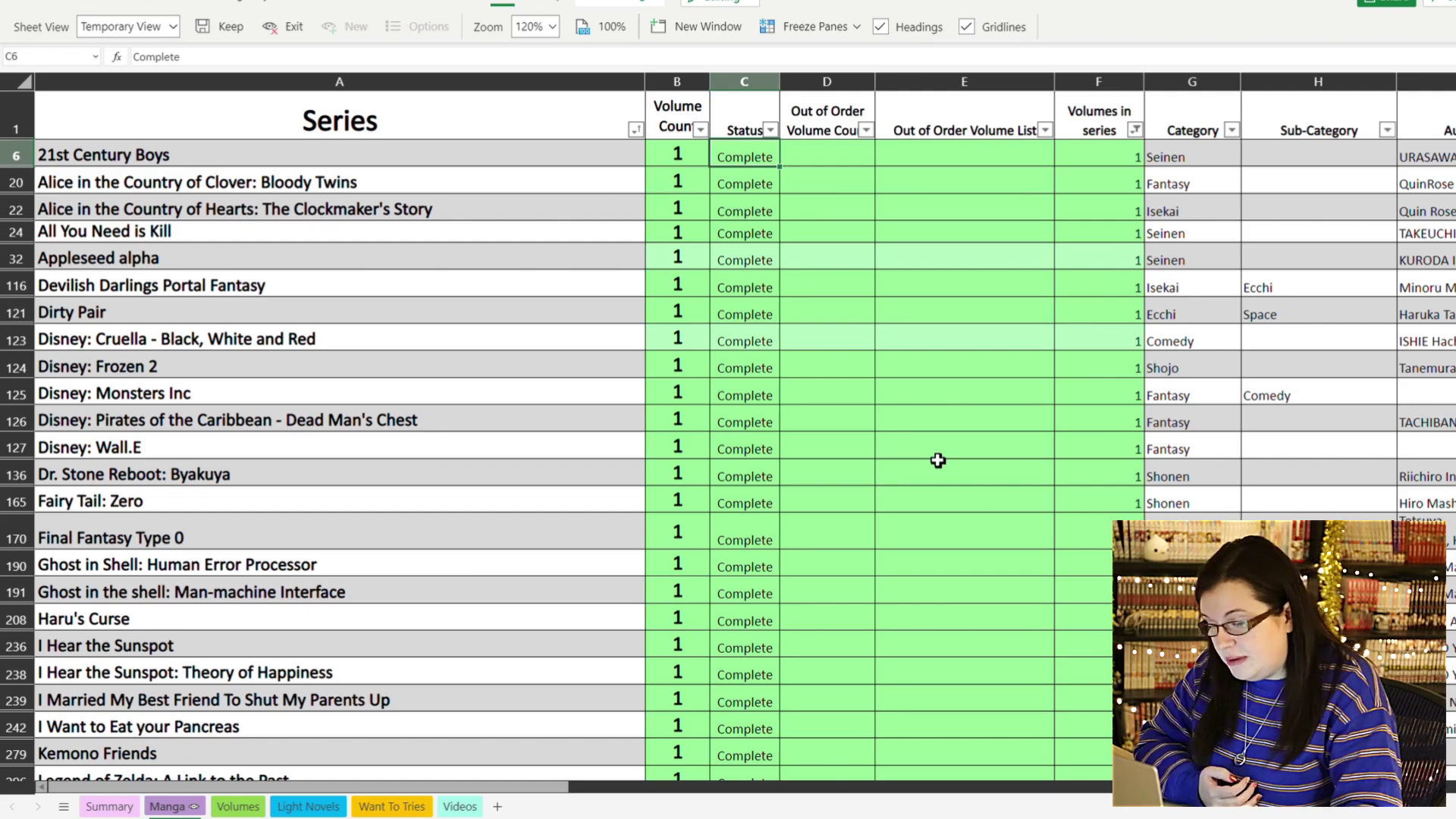
- Look through the filtered single-volume series down to the TOTAL row and return to the start of the list
scroll(938, 461, down, 4)
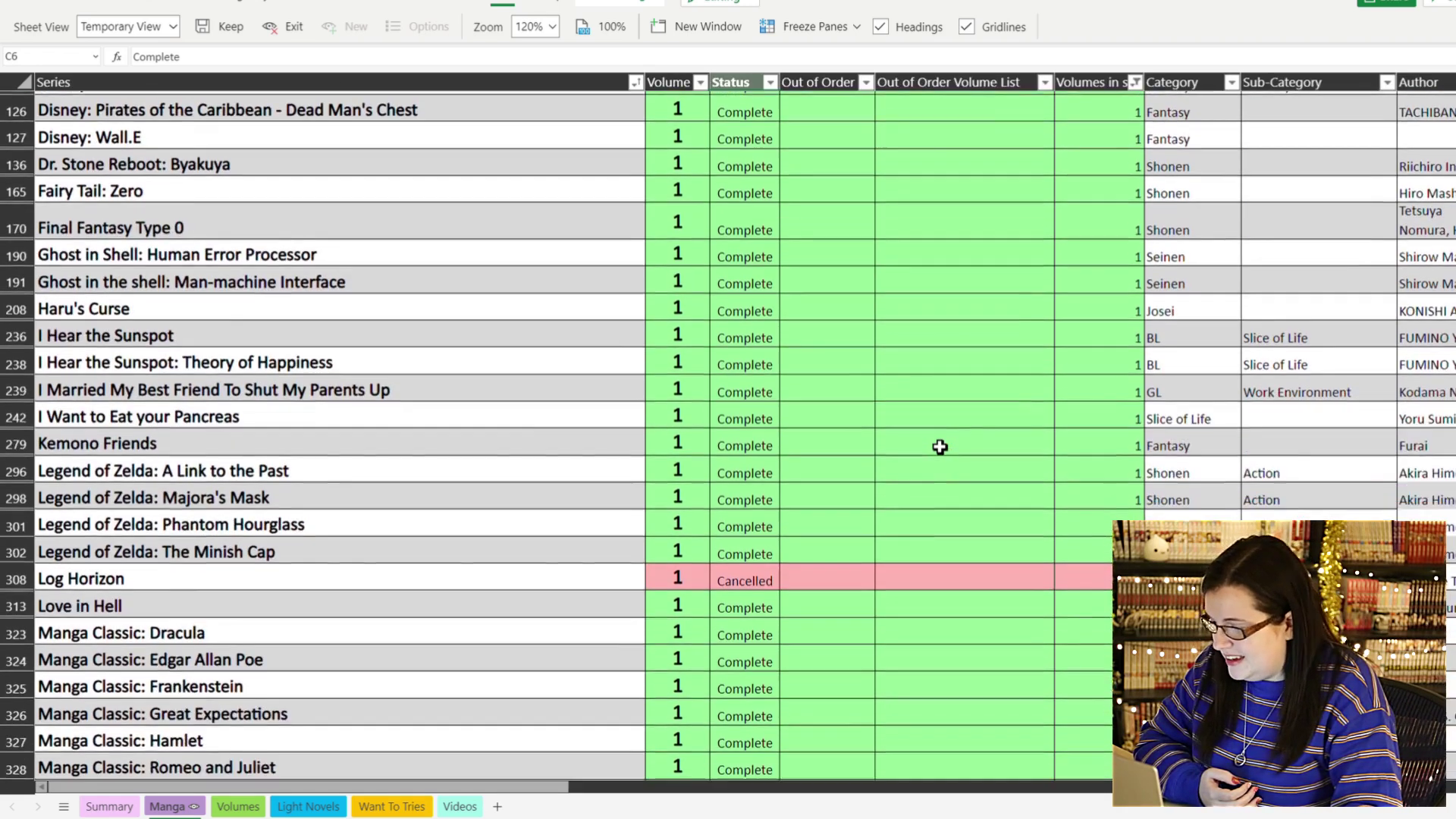
scroll(940, 447, down, 2)
scroll(872, 493, down, 2)
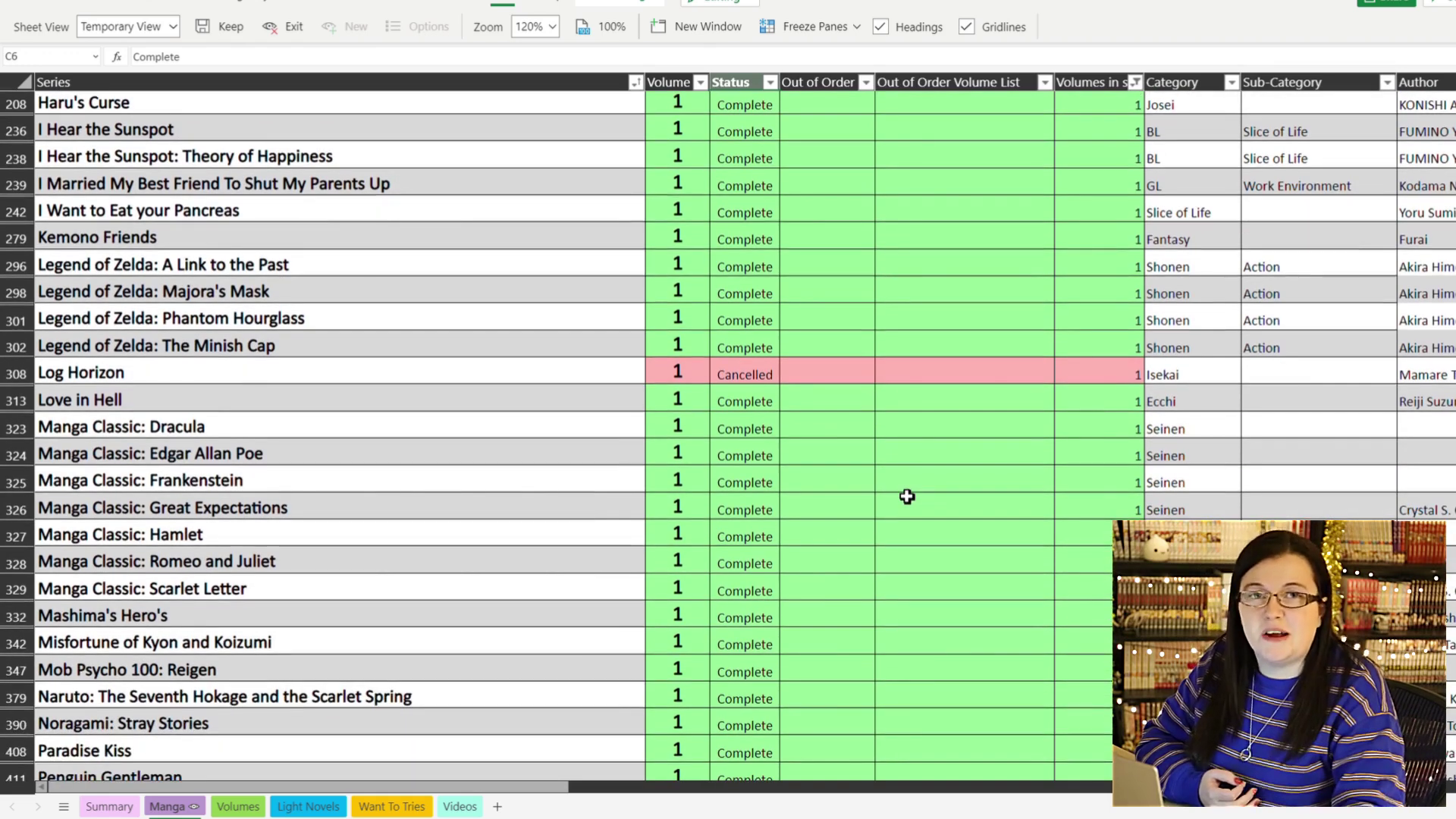
scroll(907, 496, down, 3)
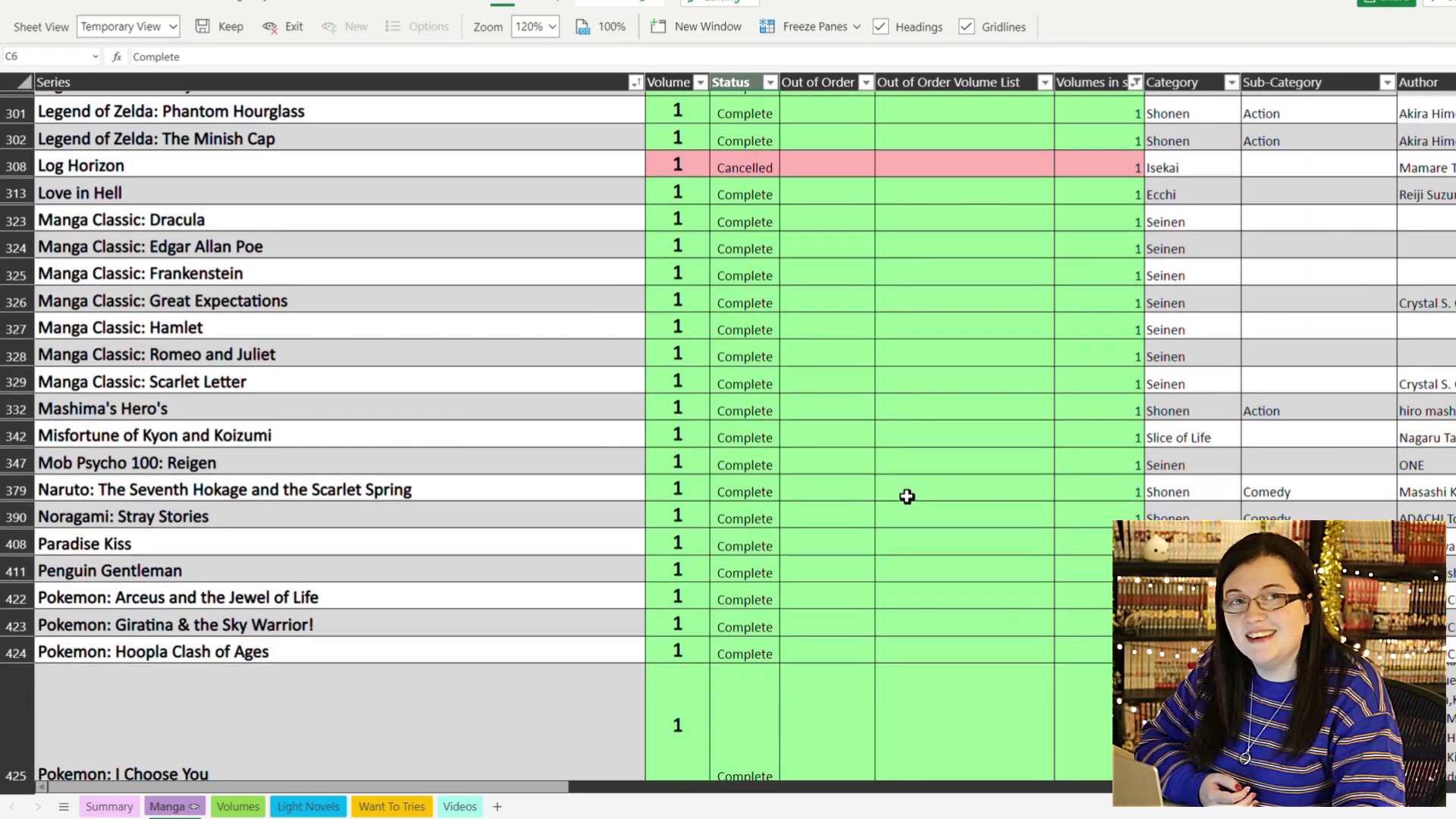
scroll(907, 496, down, 1)
scroll(920, 495, down, 3)
scroll(925, 489, down, 4)
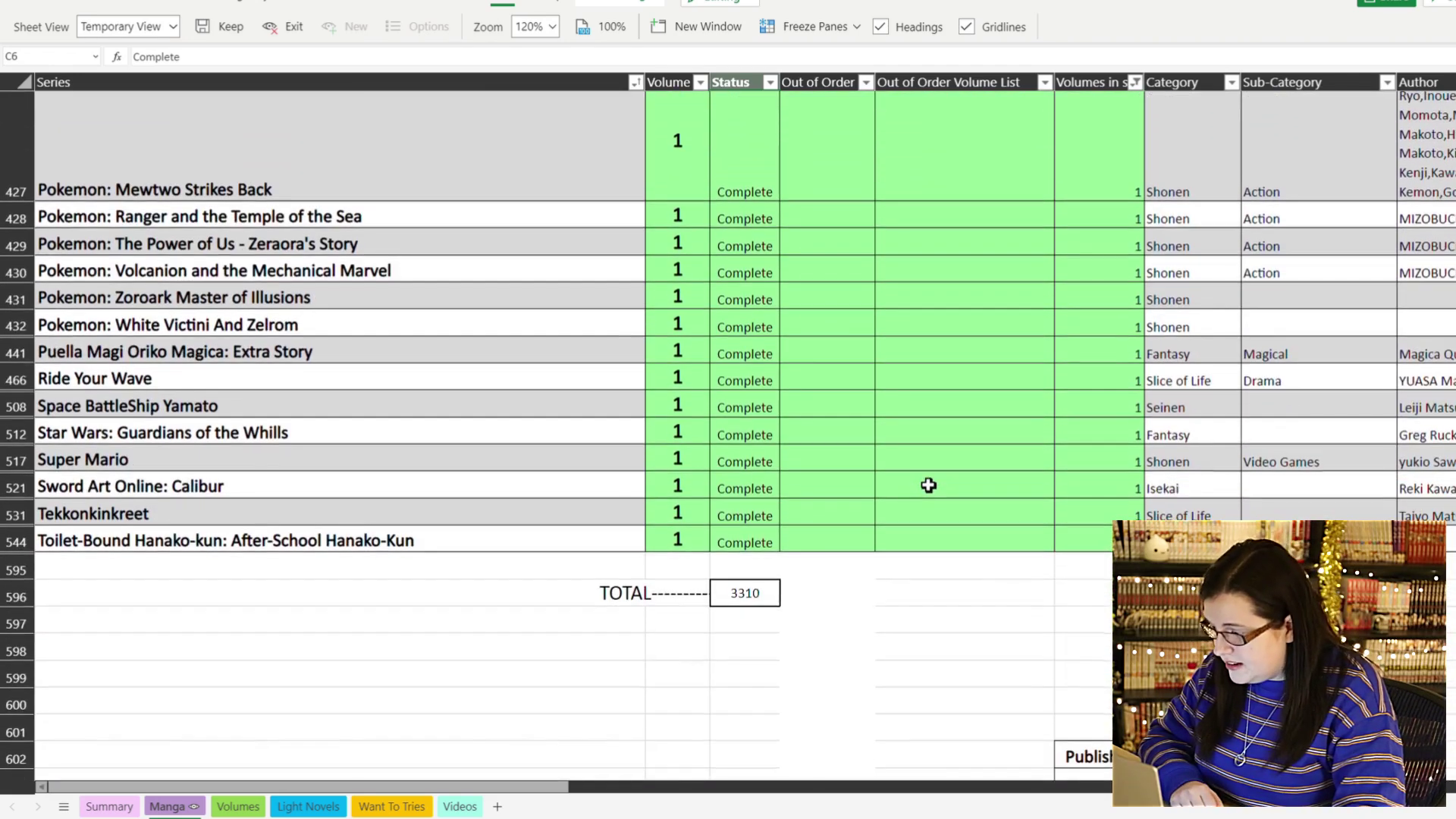
scroll(929, 486, up, 1)
scroll(929, 485, up, 20)
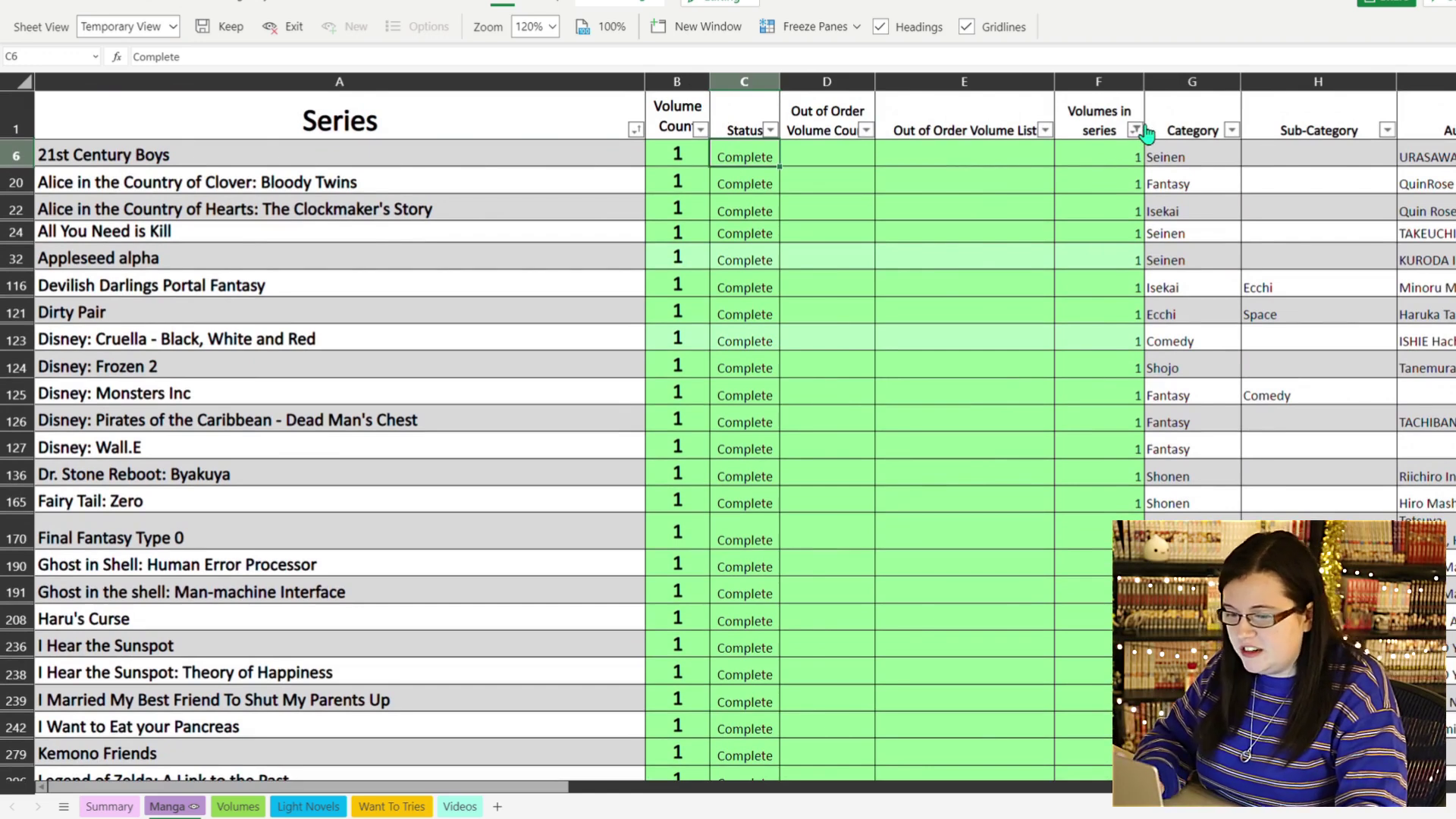
- Clear the Volumes in series filter and filter the Category column to Isekai
click(1136, 130)
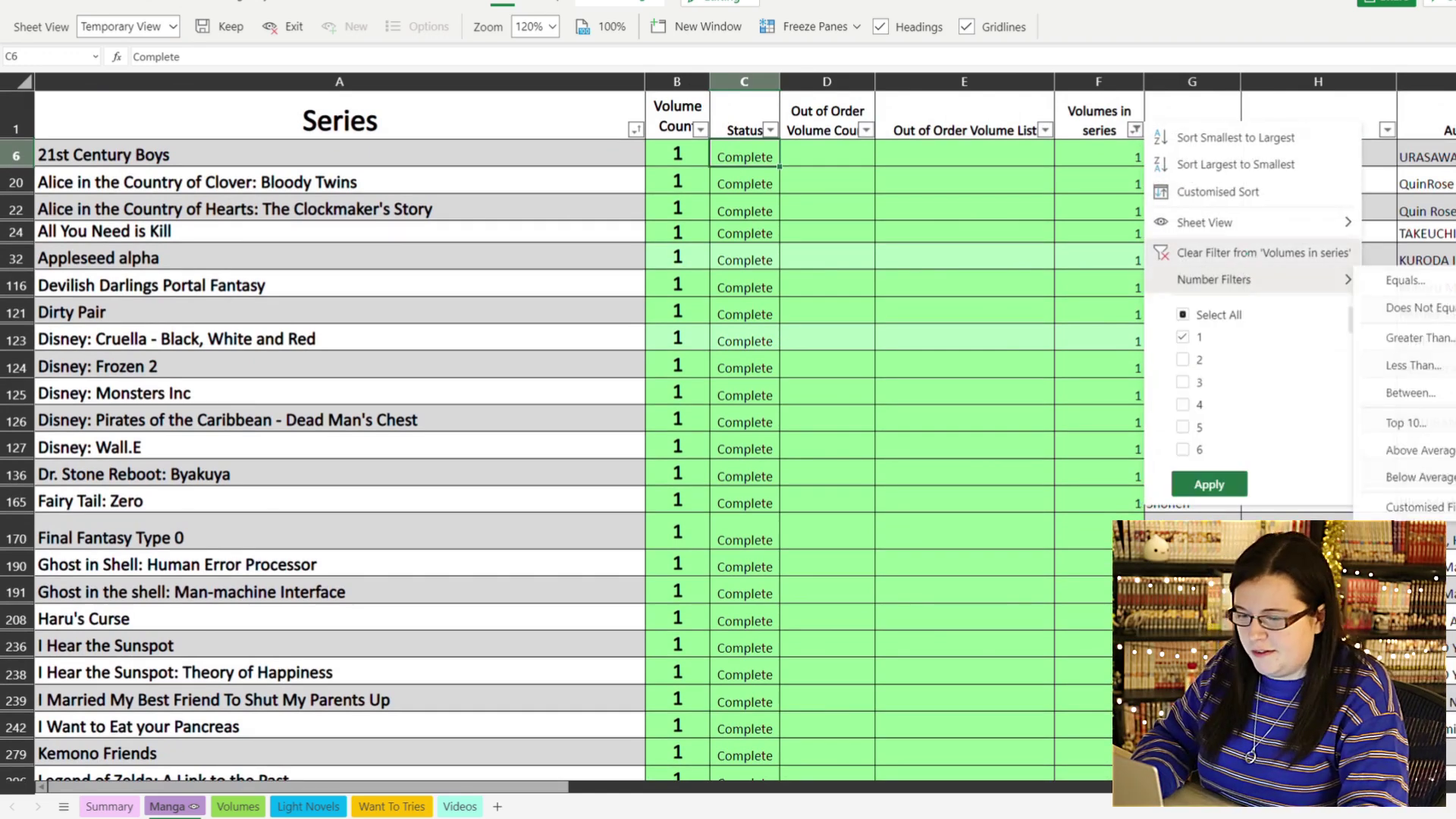
click(1263, 256)
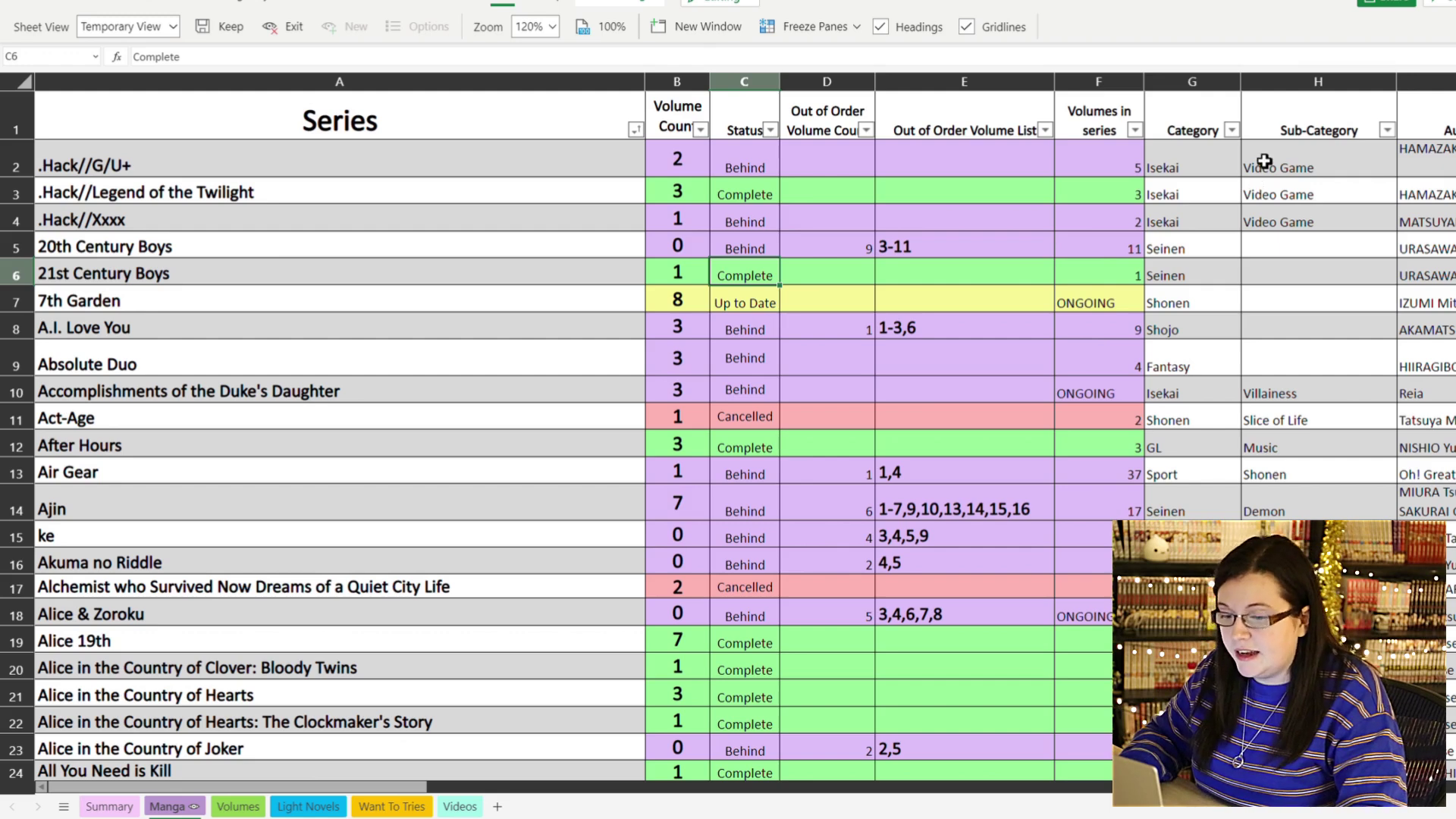
click(1240, 131)
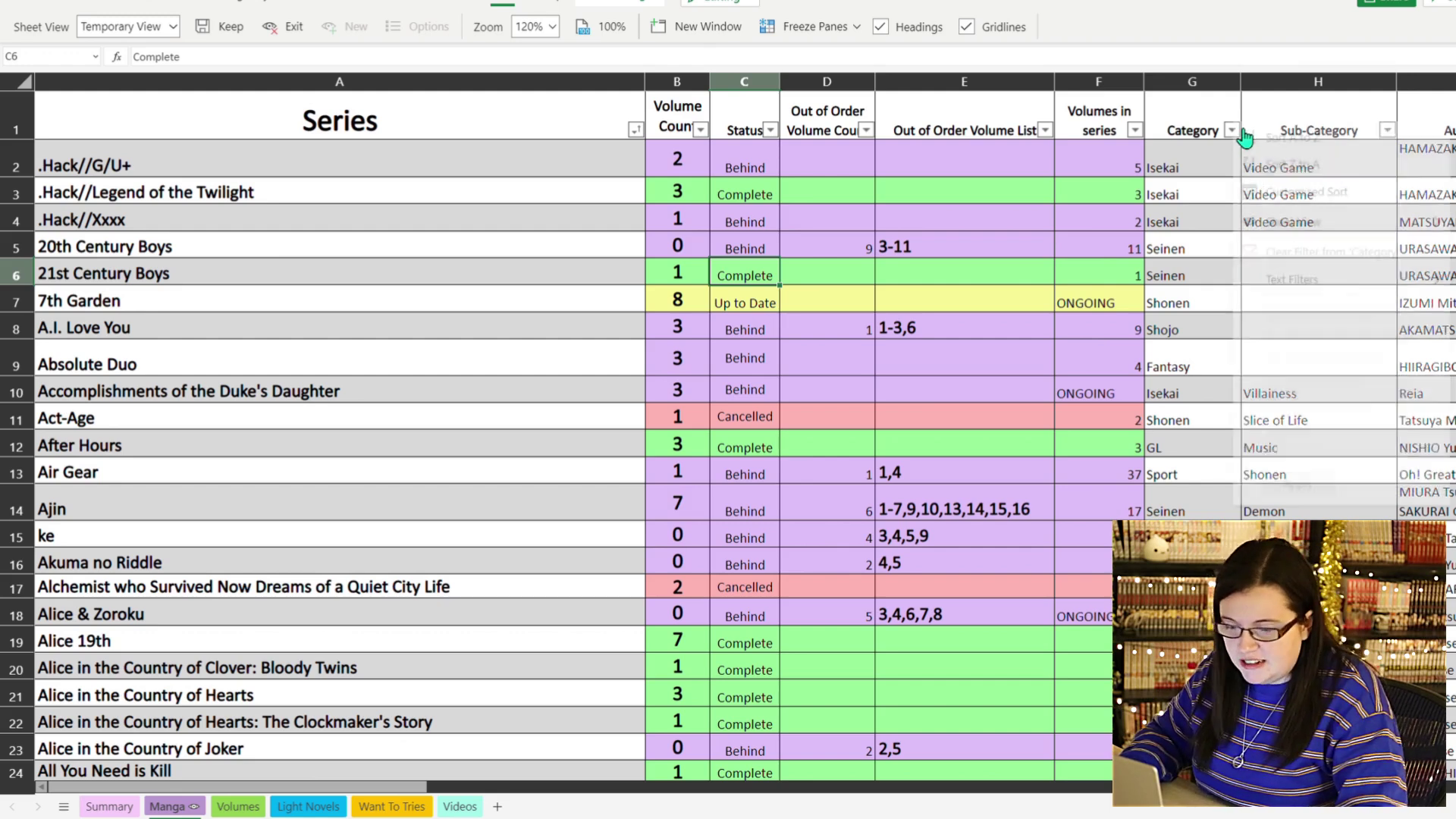
scroll(1339, 379, down, 1)
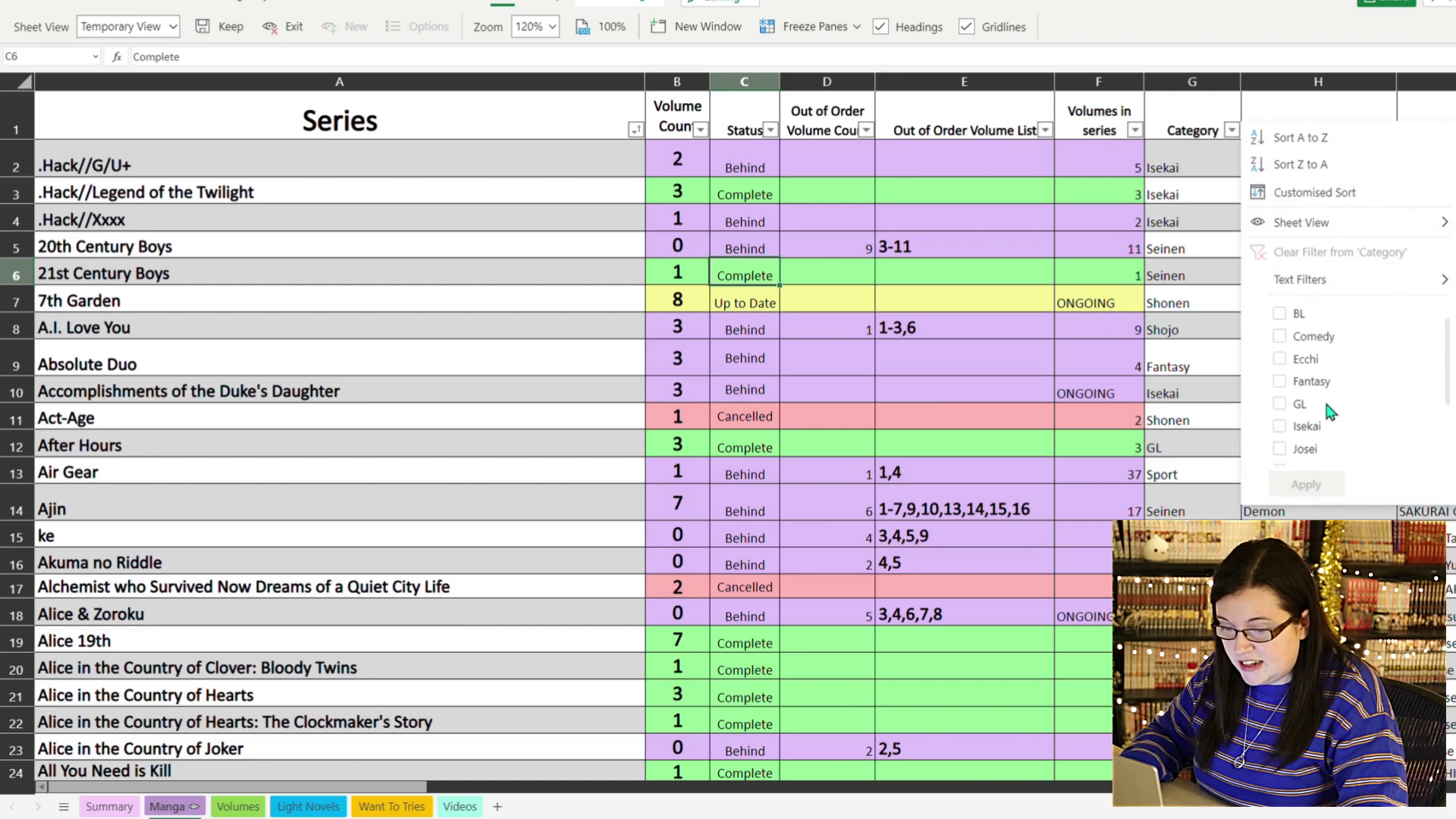
click(1310, 428)
click(1306, 484)
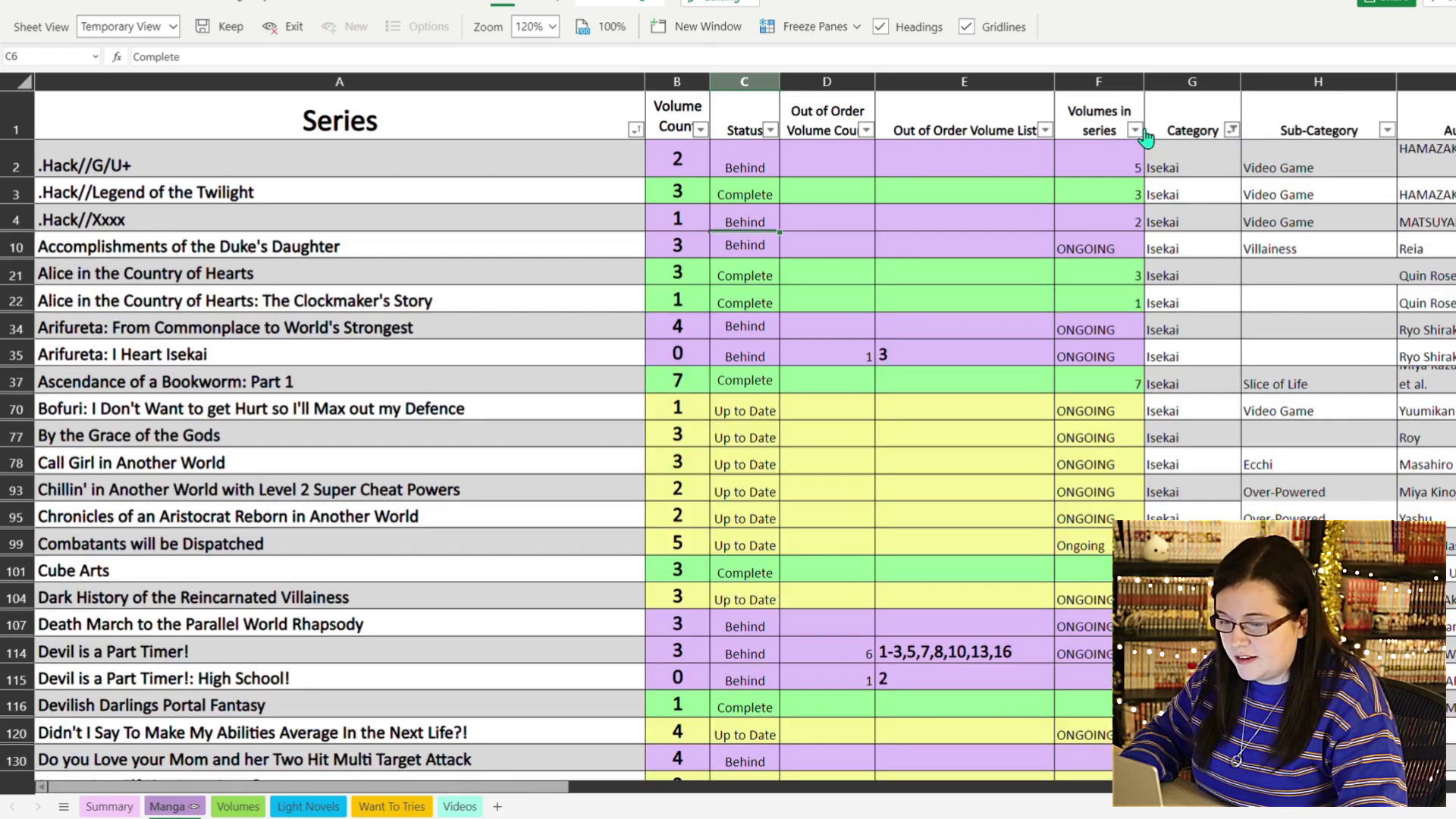
click(1142, 132)
click(1237, 325)
click(1204, 338)
click(1203, 360)
click(1200, 383)
click(1197, 406)
click(1200, 427)
- Apply a number filter to Volumes in series showing values less than or equal to 5
mouse_move(1280, 282)
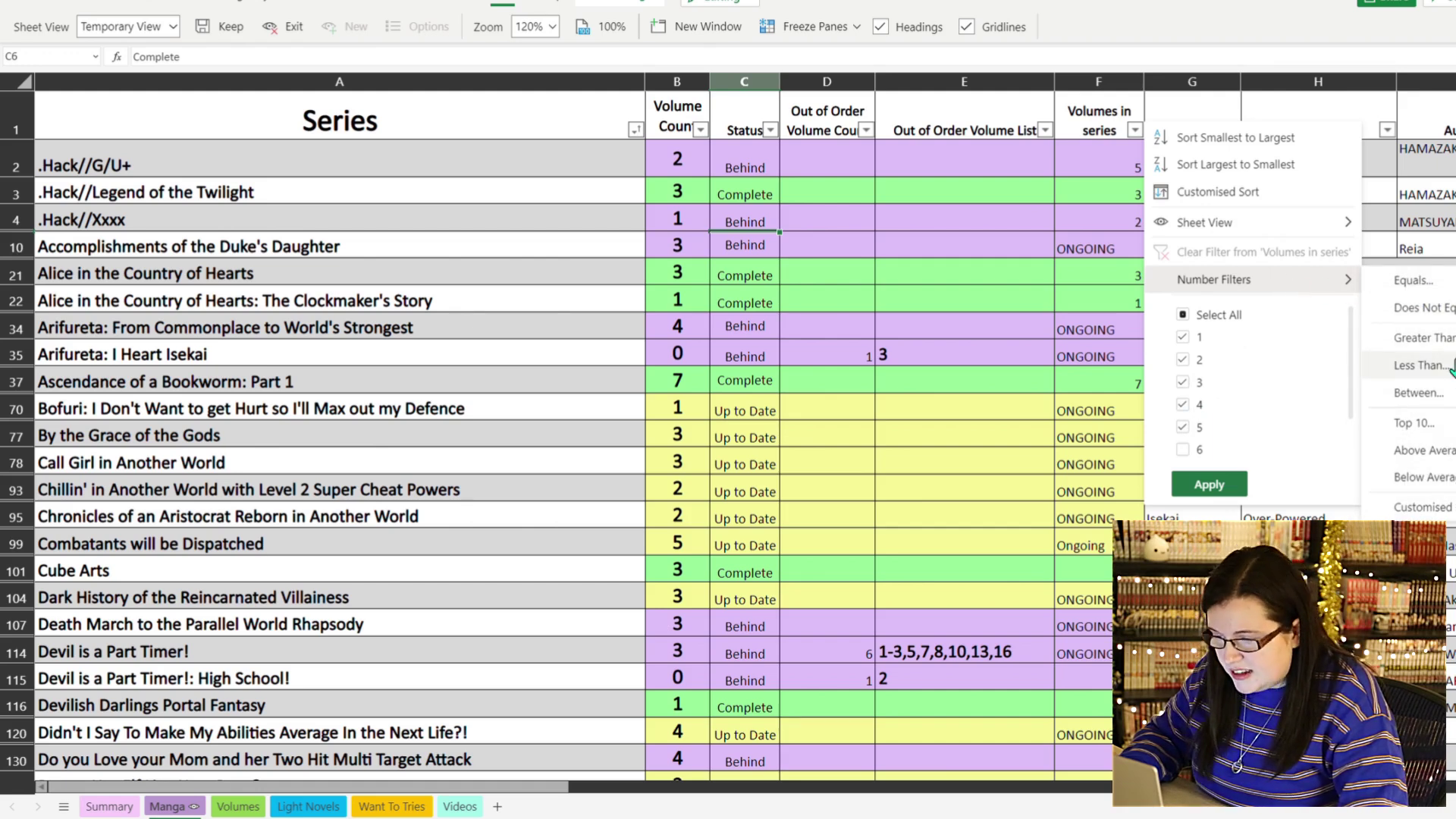
click(1430, 367)
click(751, 392)
click(747, 328)
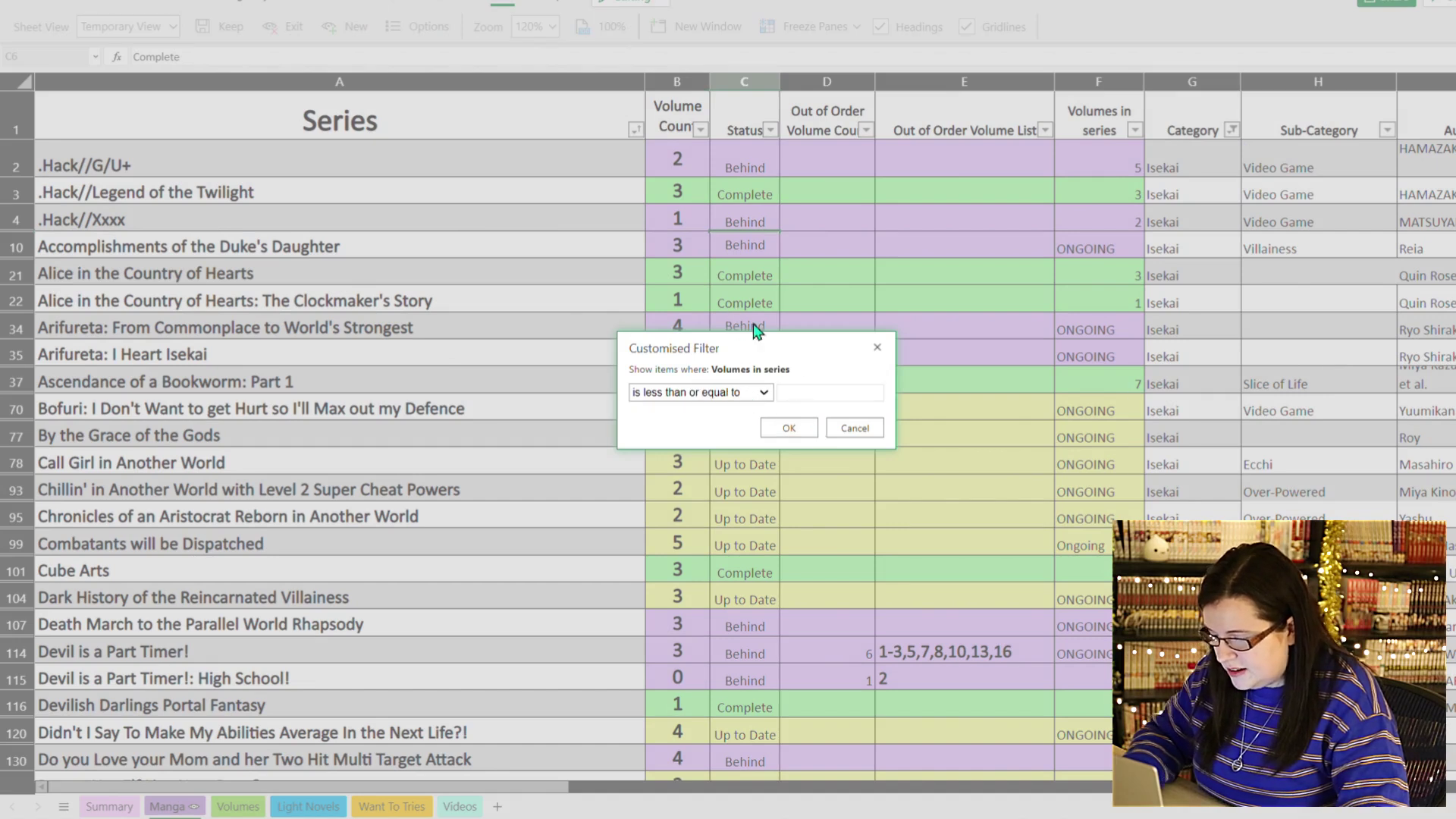
click(817, 395)
text(5)
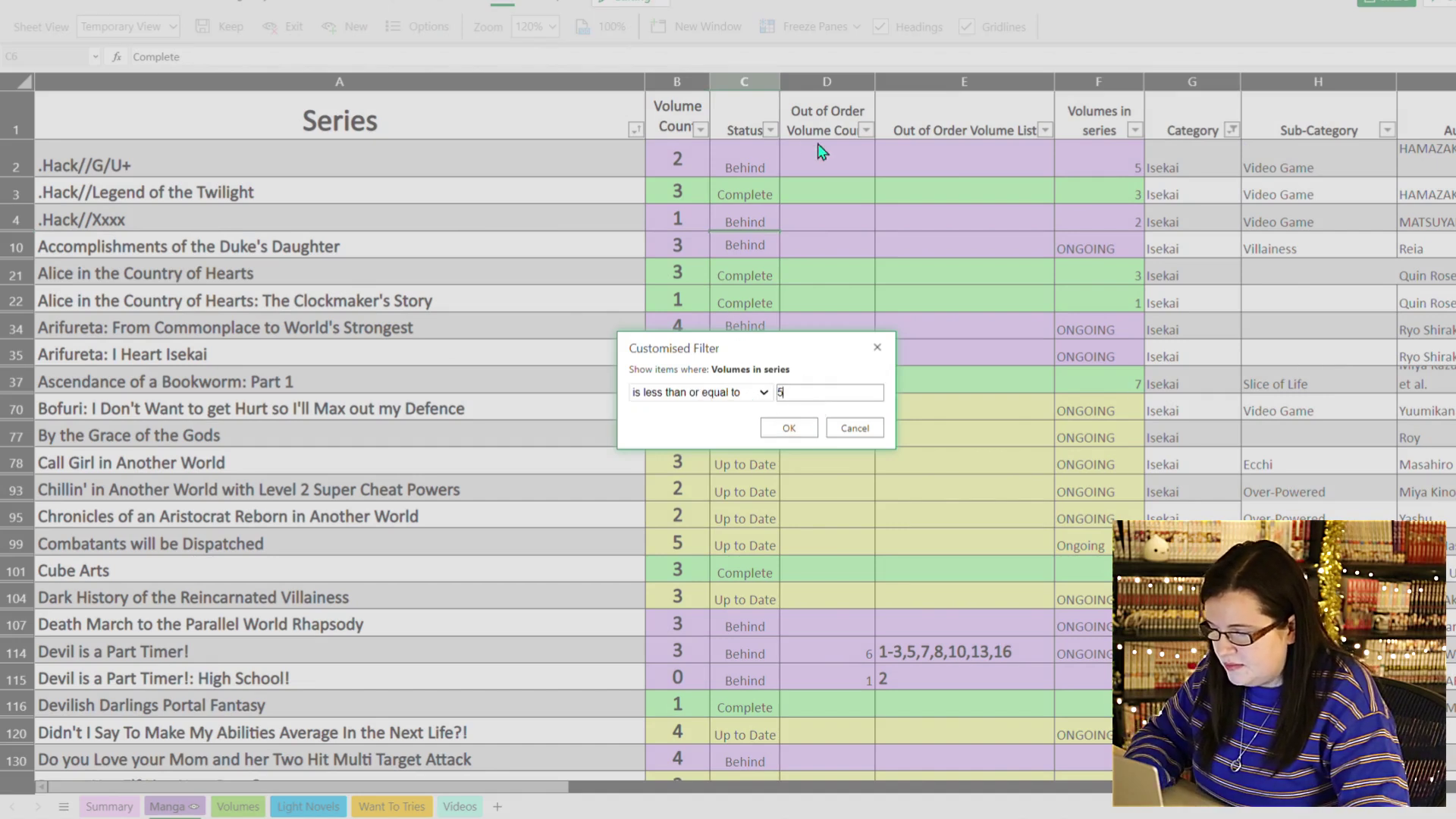
click(788, 428)
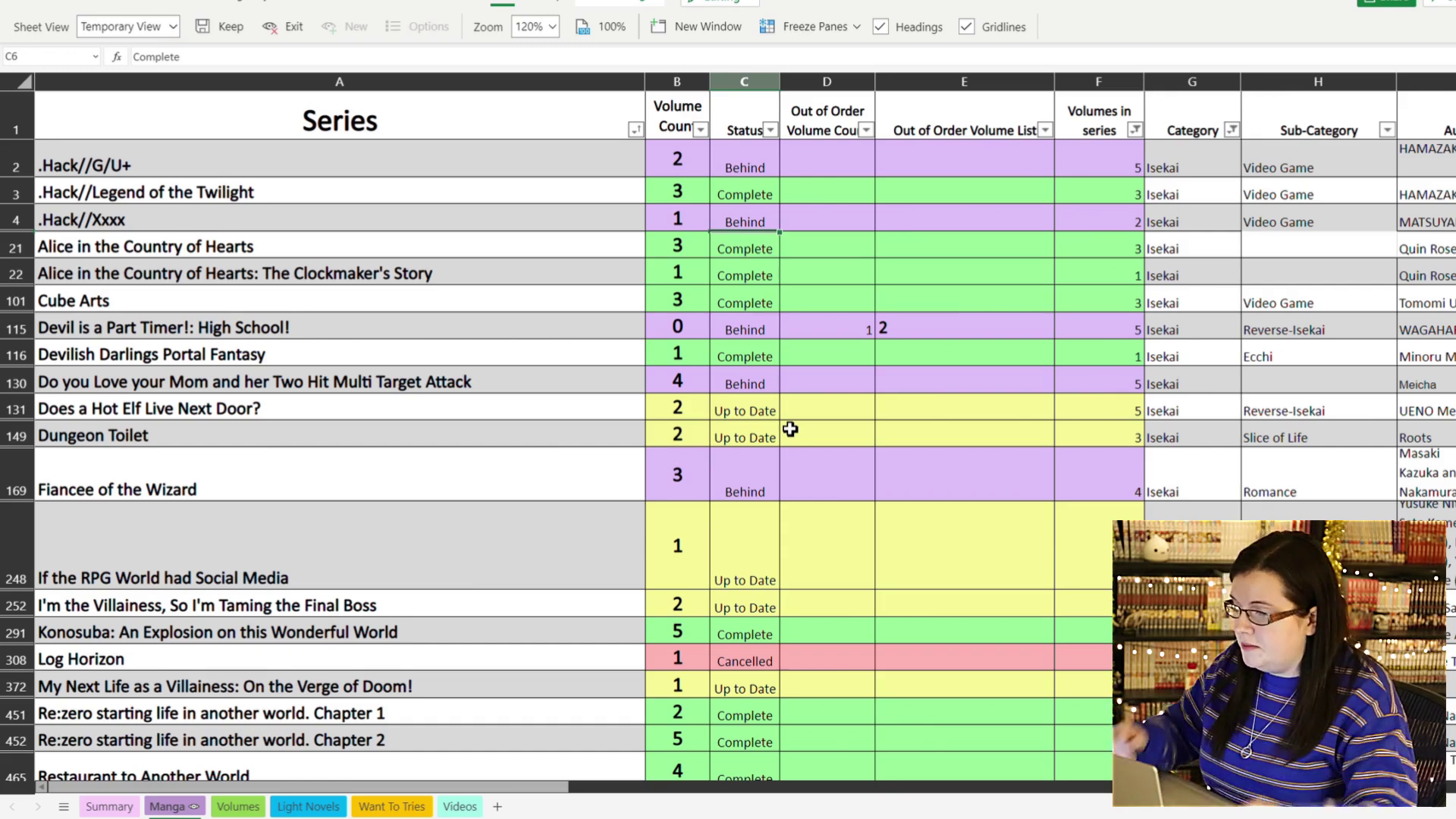
- Look through the filtered Isekai series with five or fewer volumes down to the TOTAL row and return to the first series
scroll(865, 371, down, 7)
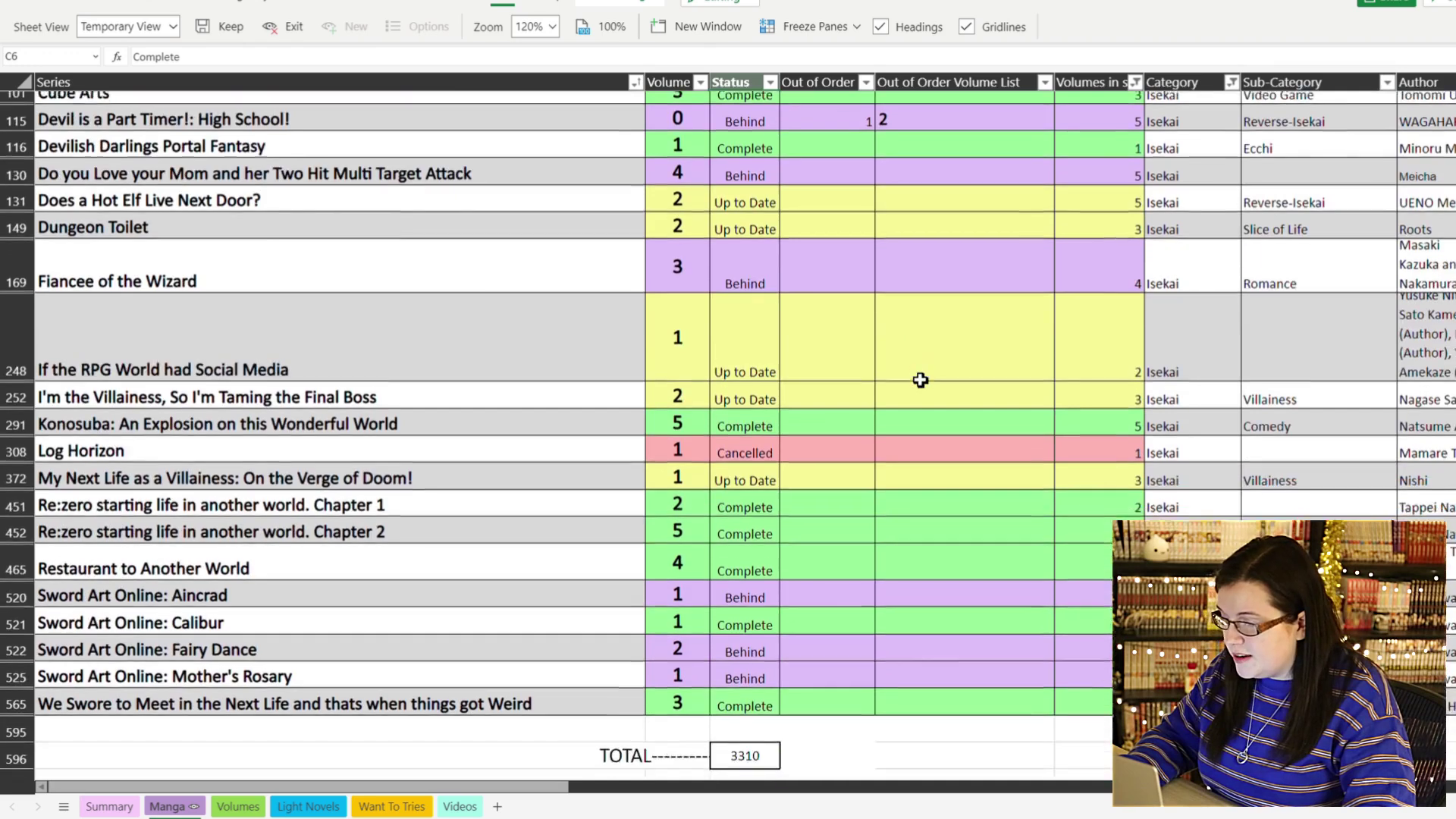
scroll(927, 381, up, 6)
scroll(932, 383, up, 1)
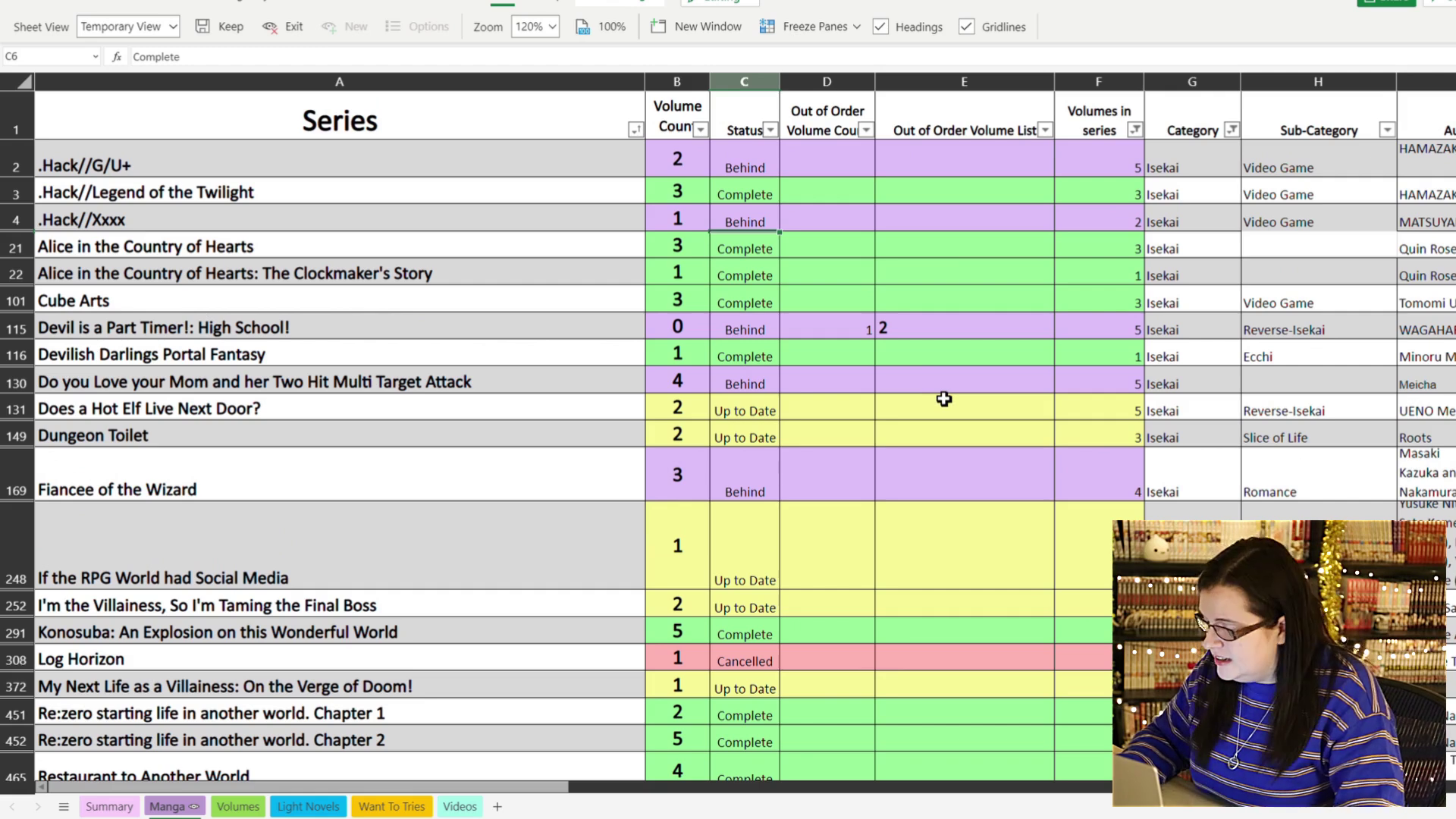
scroll(944, 399, down, 5)
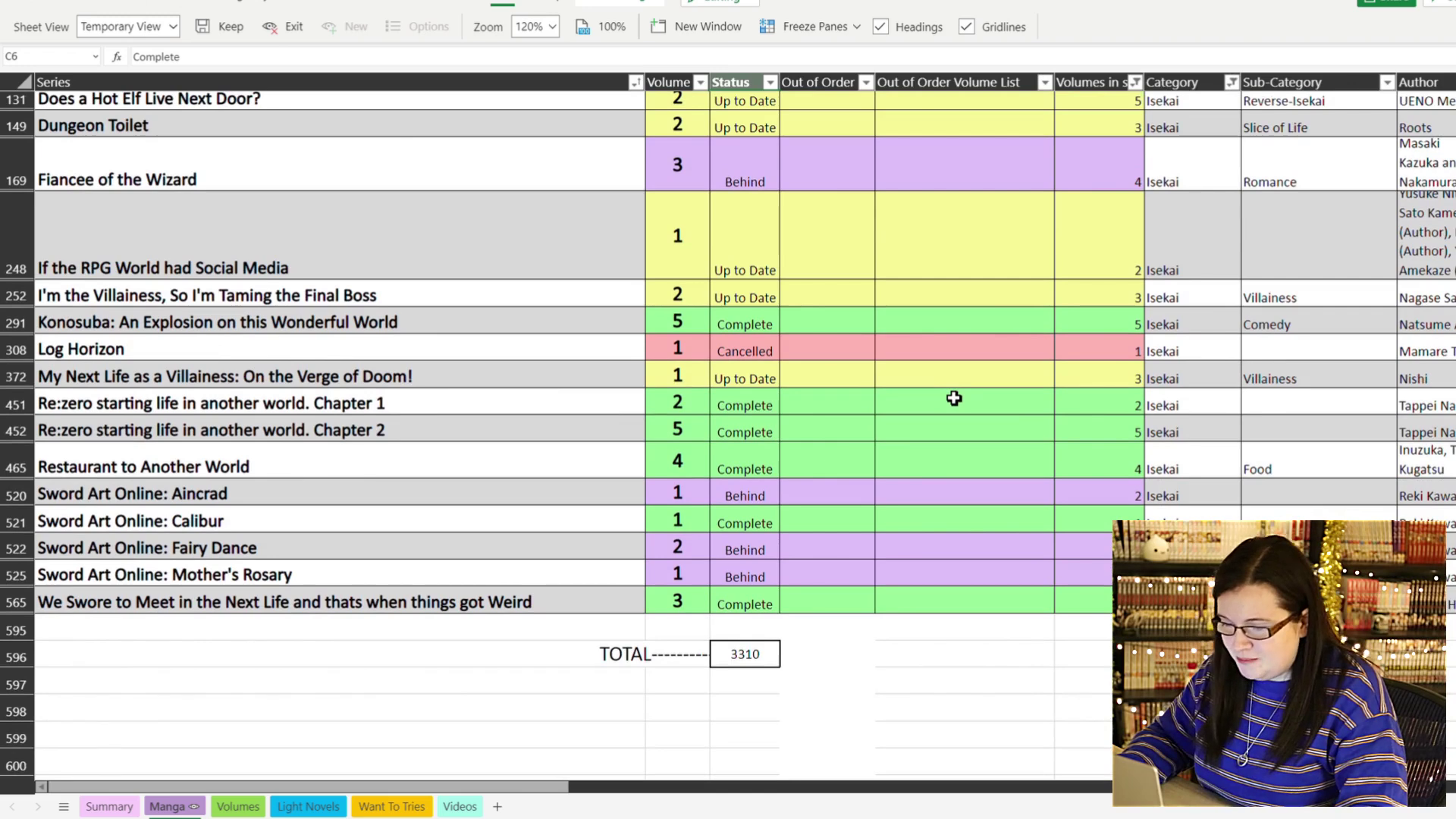
scroll(953, 396, up, 1)
scroll(1033, 426, up, 3)
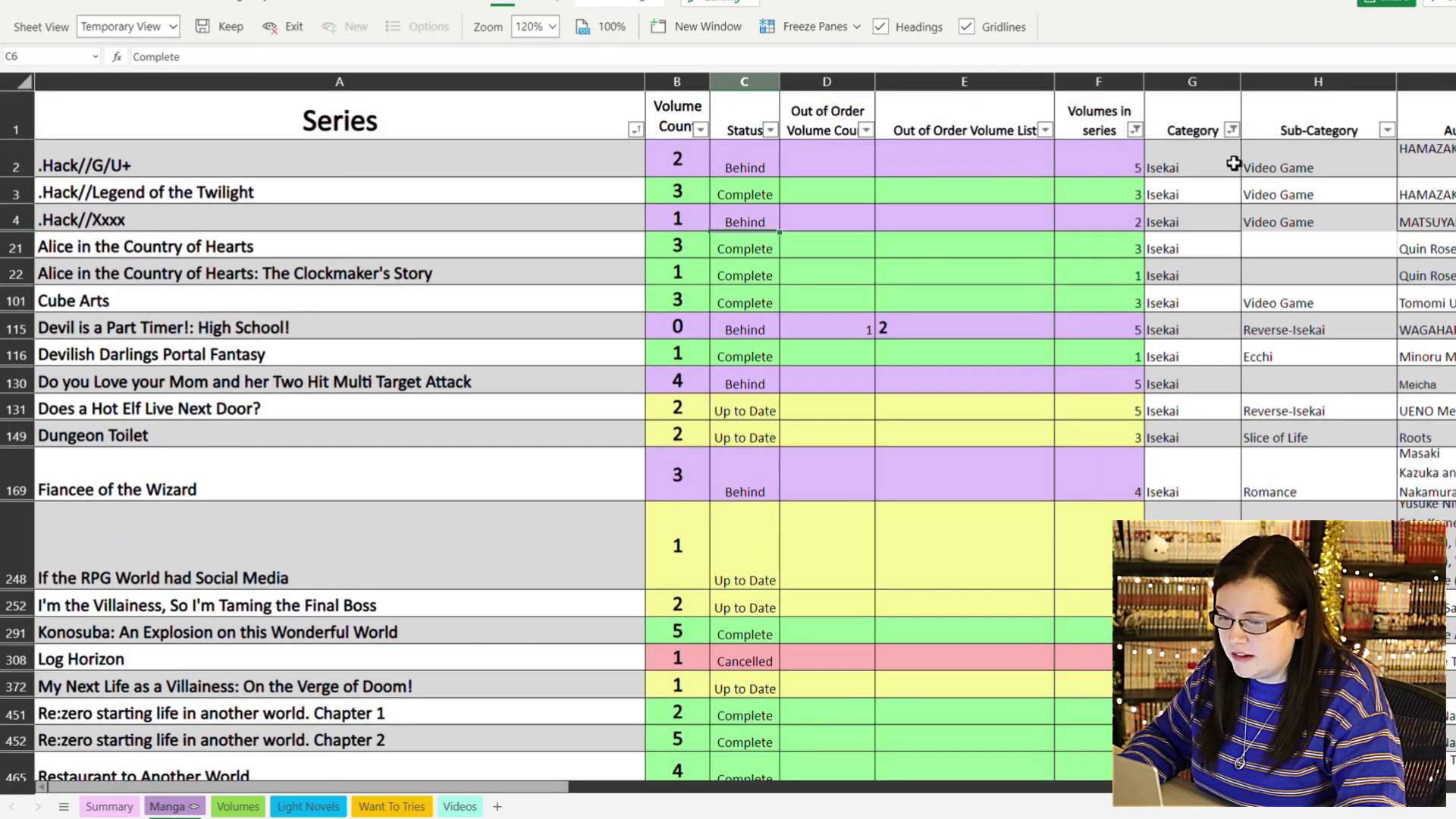
- Clear the filters from the Category and Volumes in series columns
click(1233, 132)
click(1138, 131)
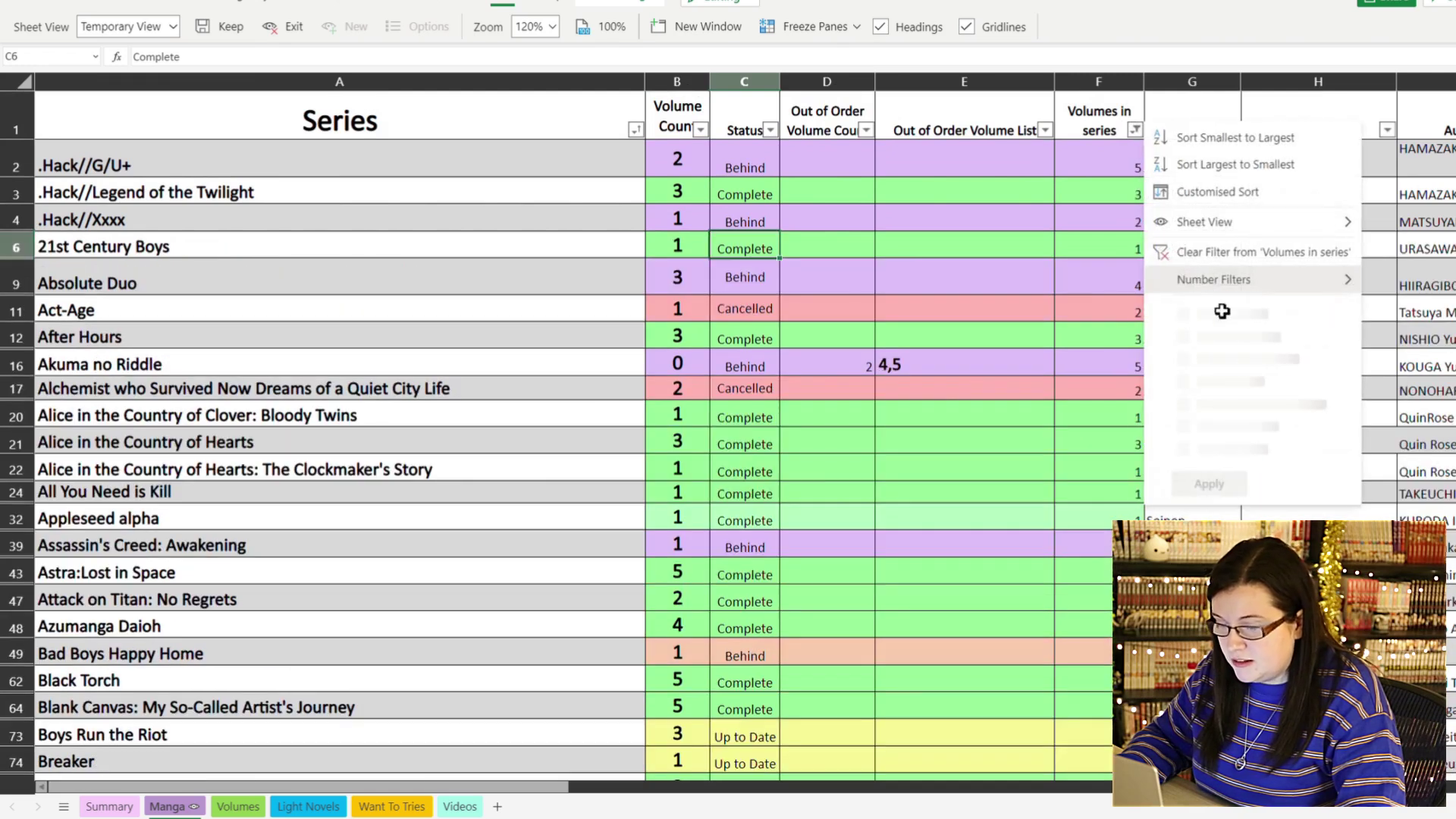
click(1236, 252)
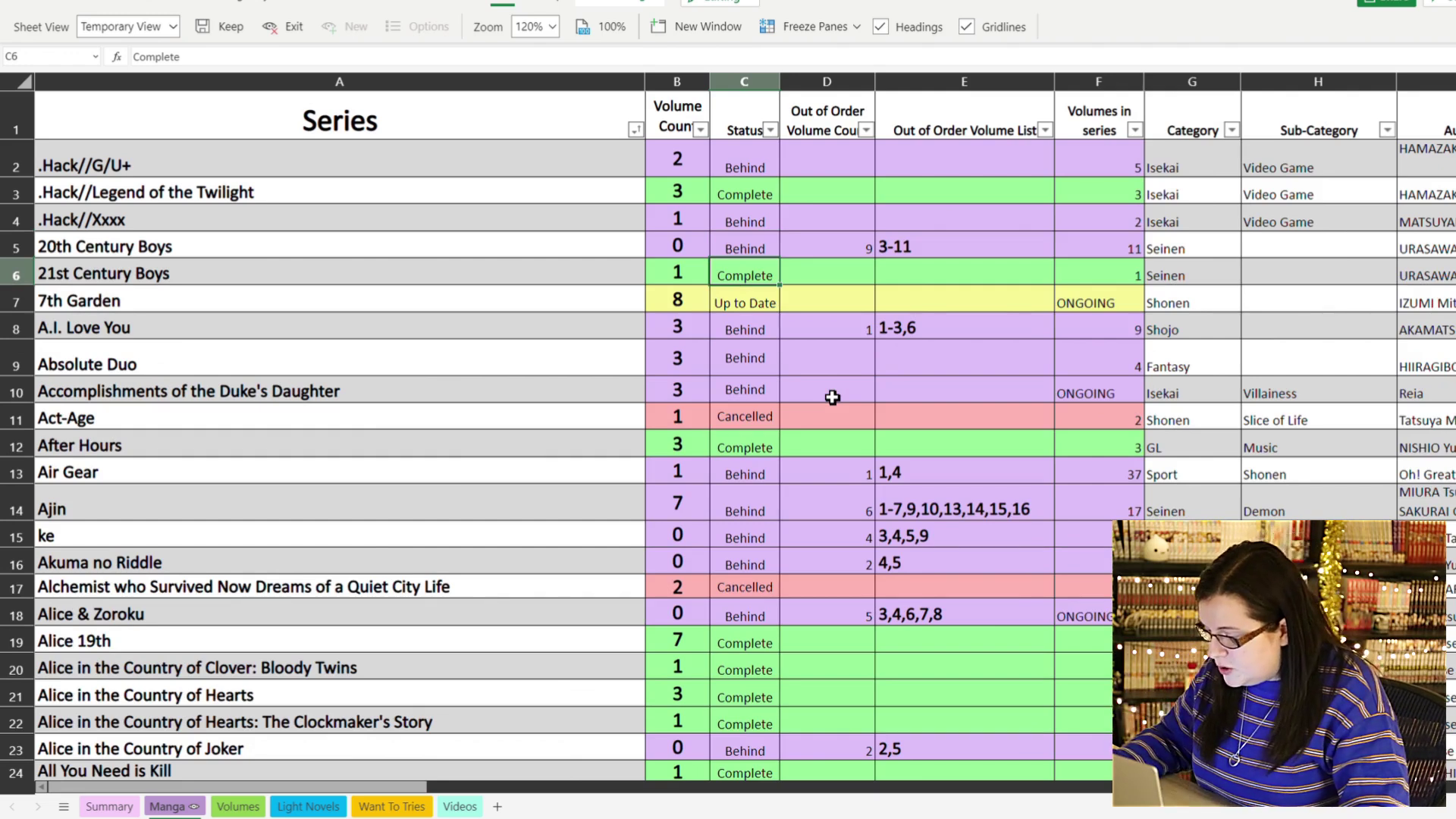
- Open the Volumes sheet and look through its individual volume entries down to the Assassination Classroom rows
click(238, 807)
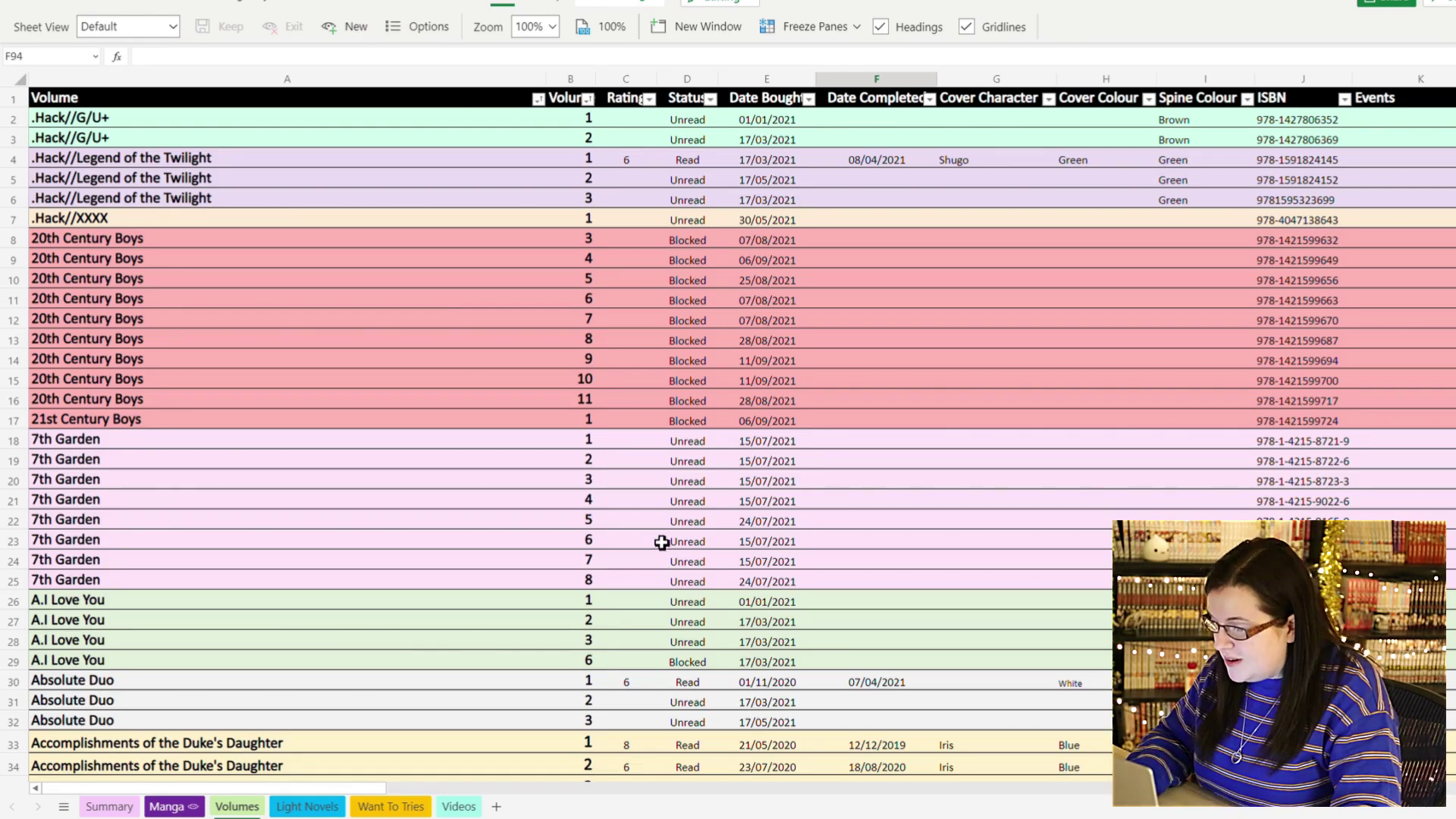
scroll(659, 554, down, 20)
scroll(659, 537, down, 20)
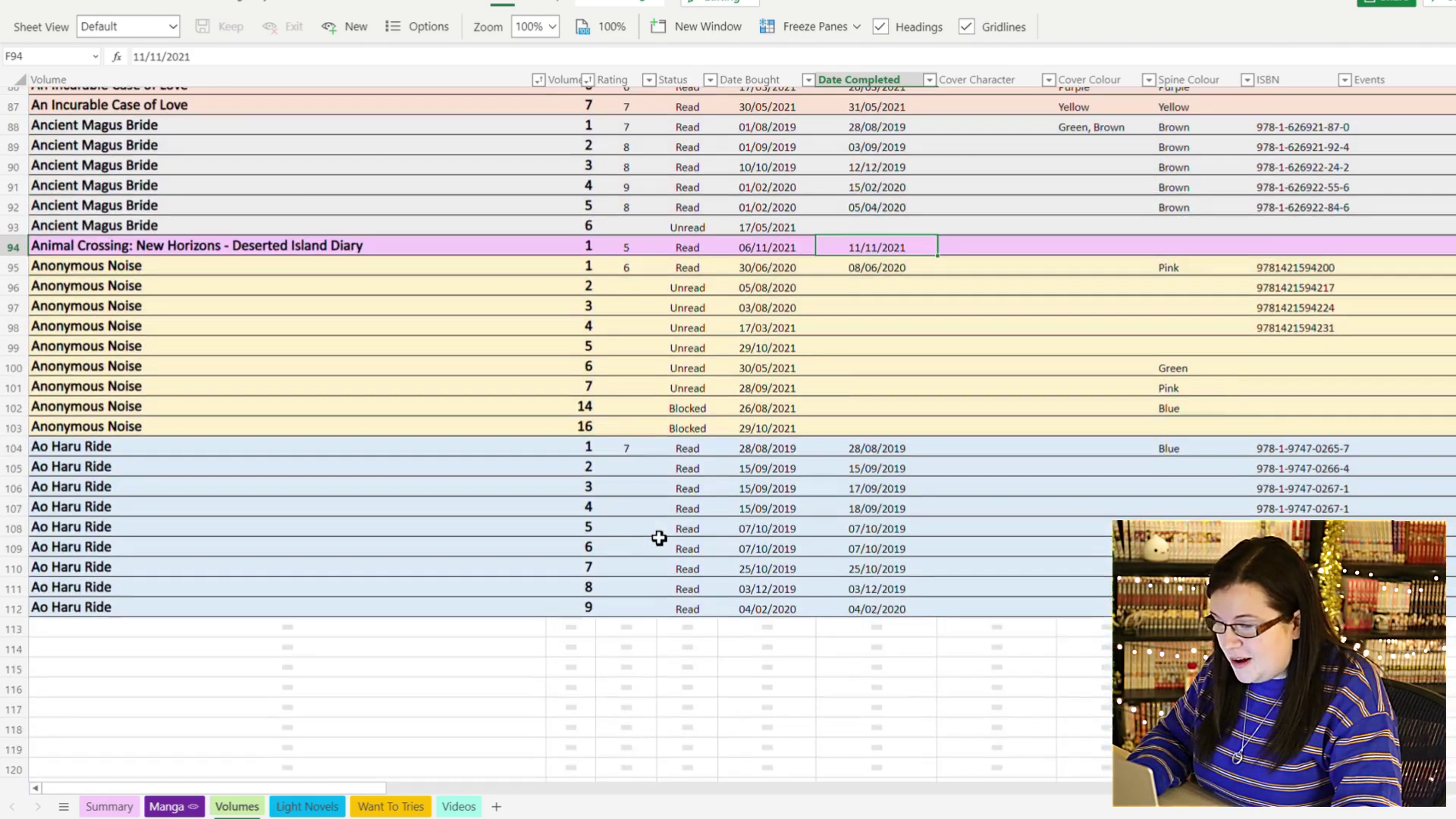
scroll(662, 537, down, 4)
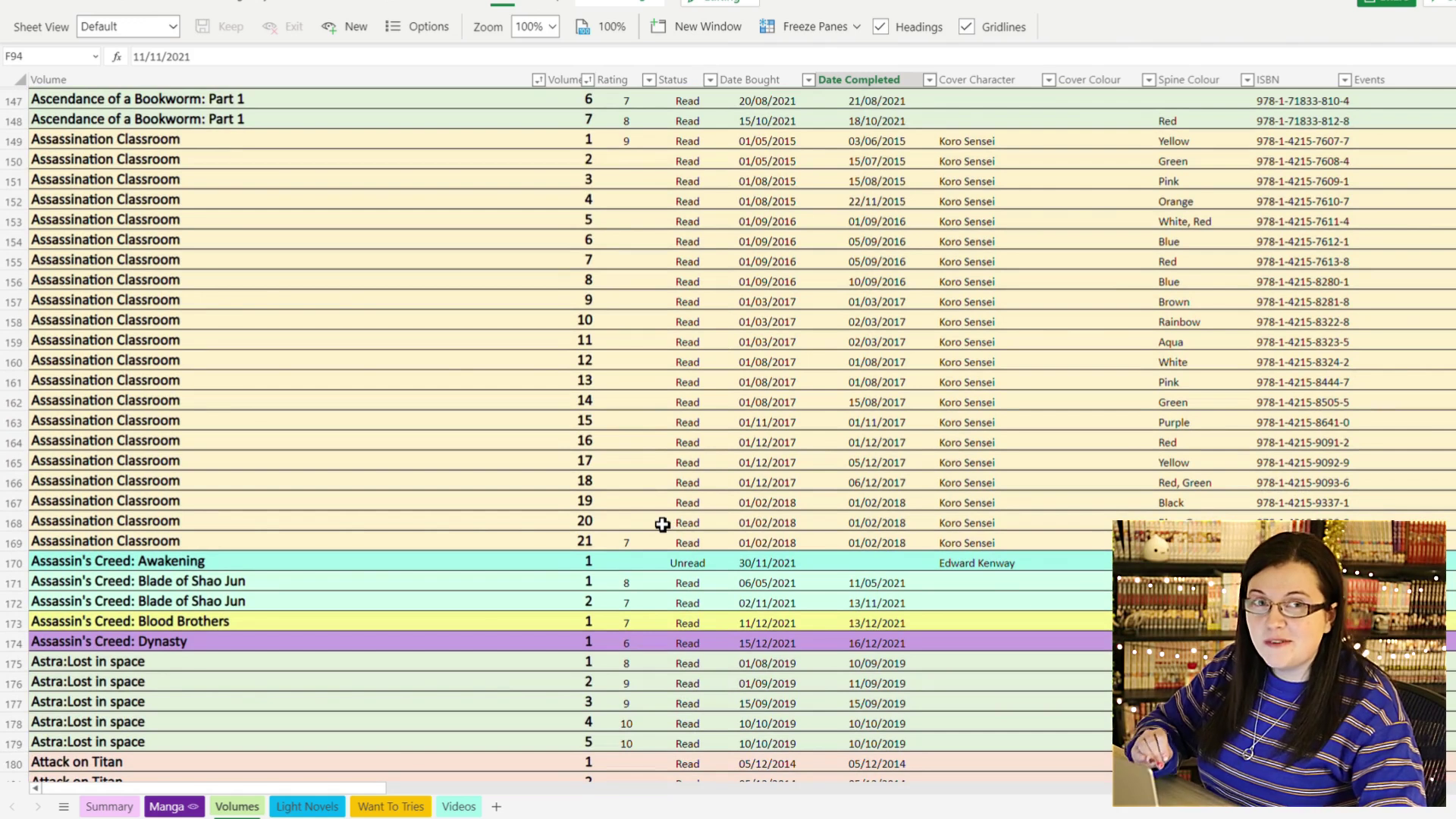
- Inspect the formula of the smaller volume total in M5 on the Summary sheet, and return to the start of the Volumes sheet
click(108, 806)
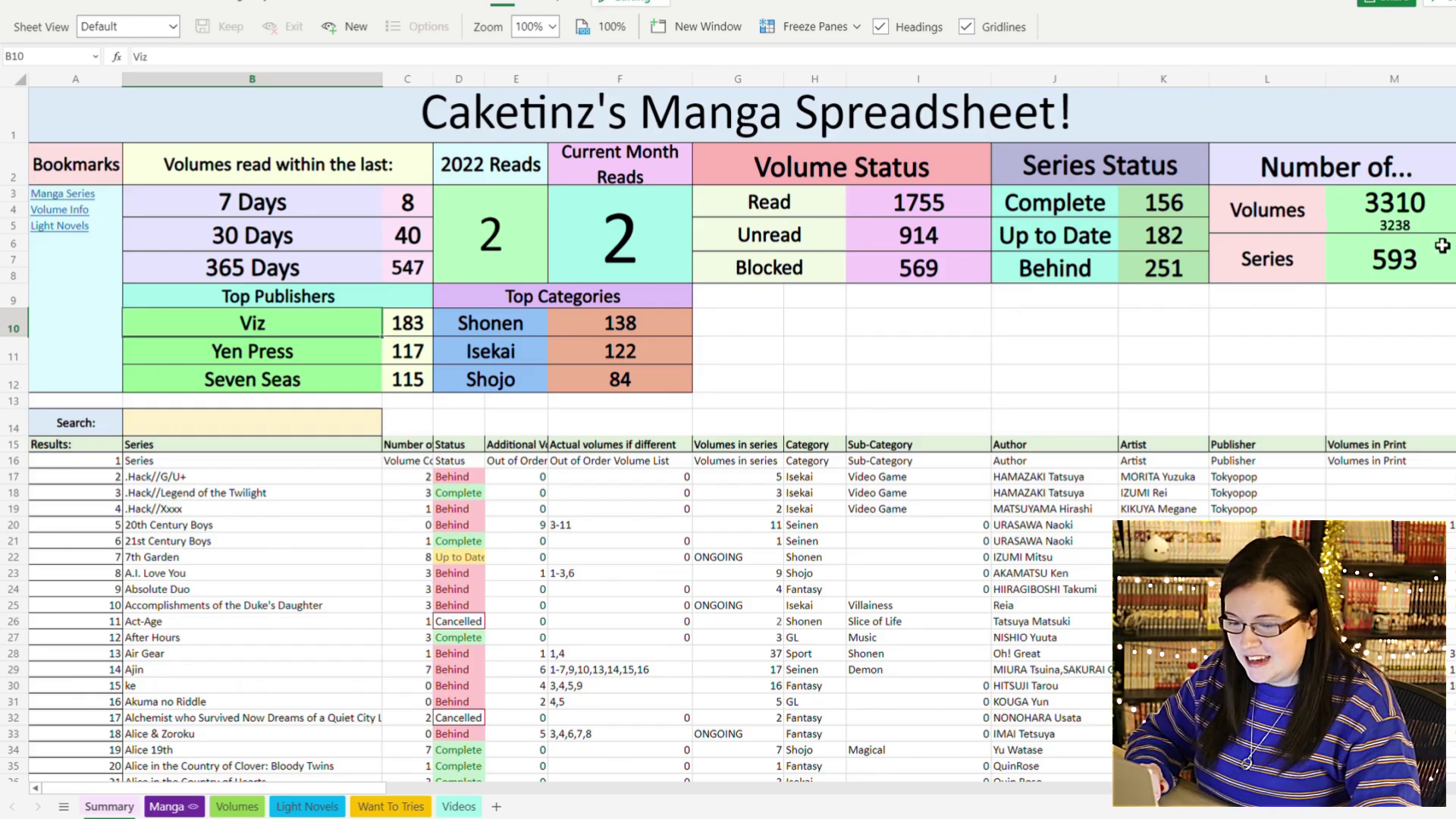
click(1440, 226)
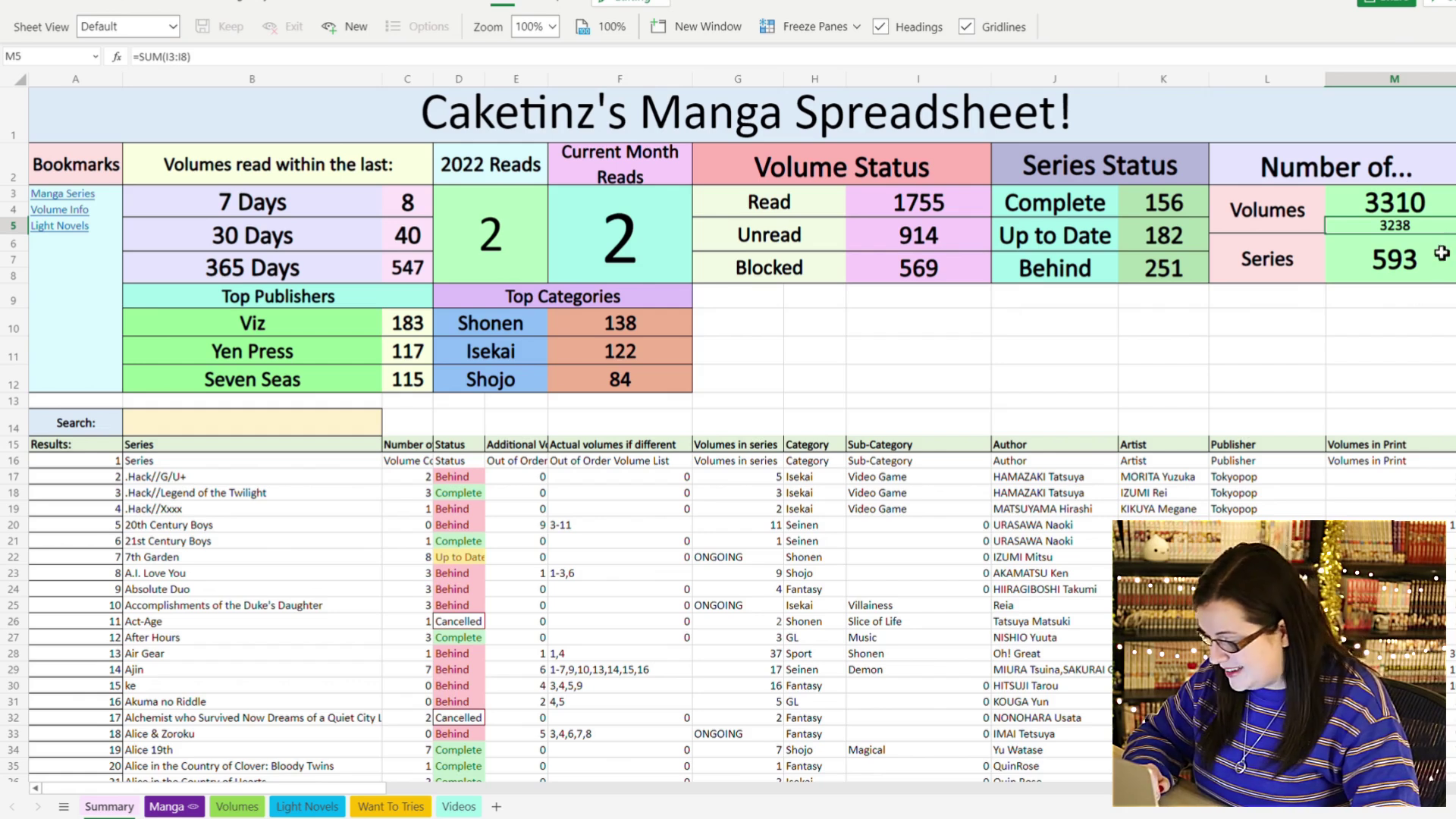
click(238, 806)
scroll(465, 645, up, 15)
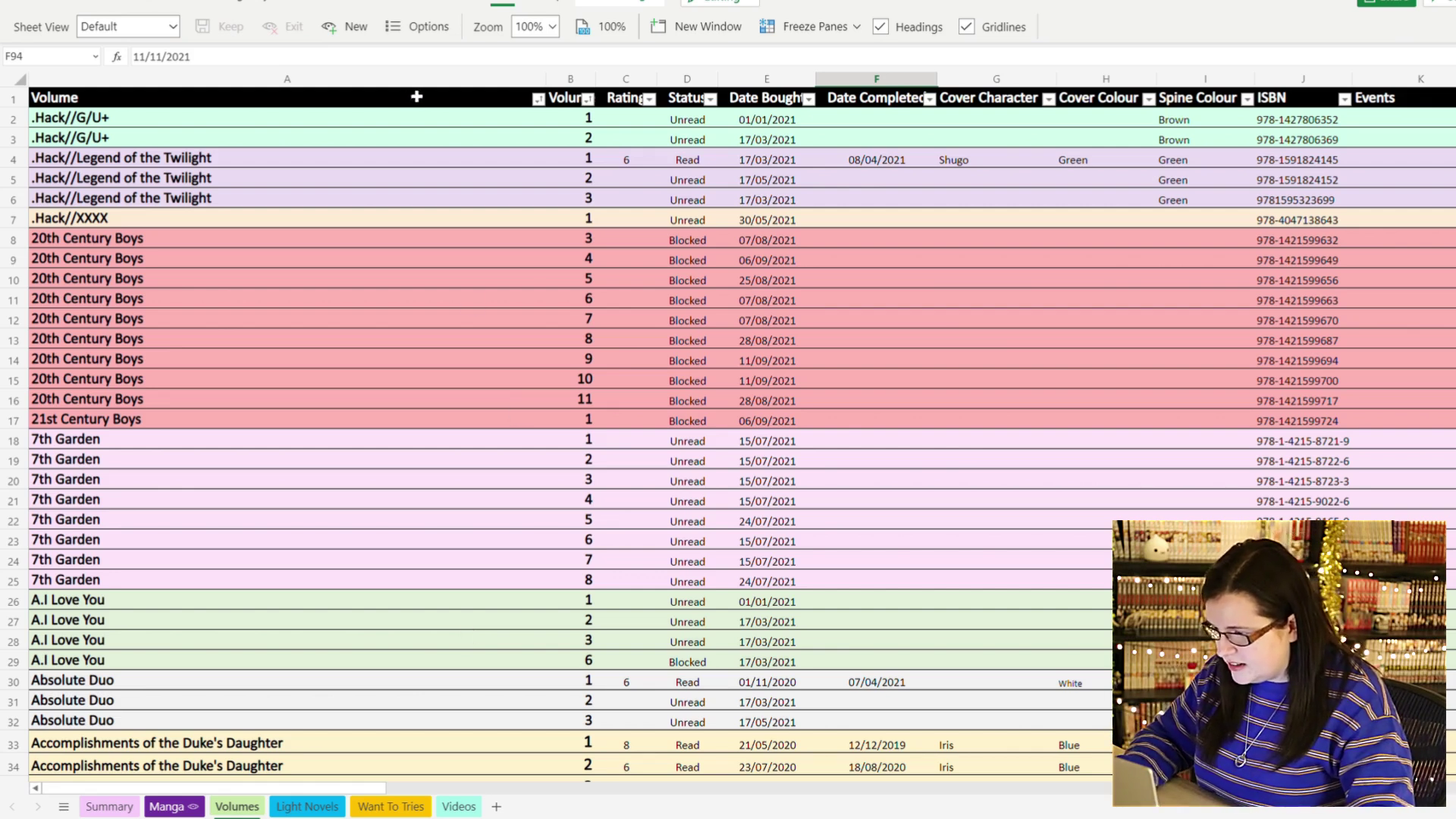
- Point out the Volume column header and the two .Hack//G/U+ entries beneath it
click(442, 124)
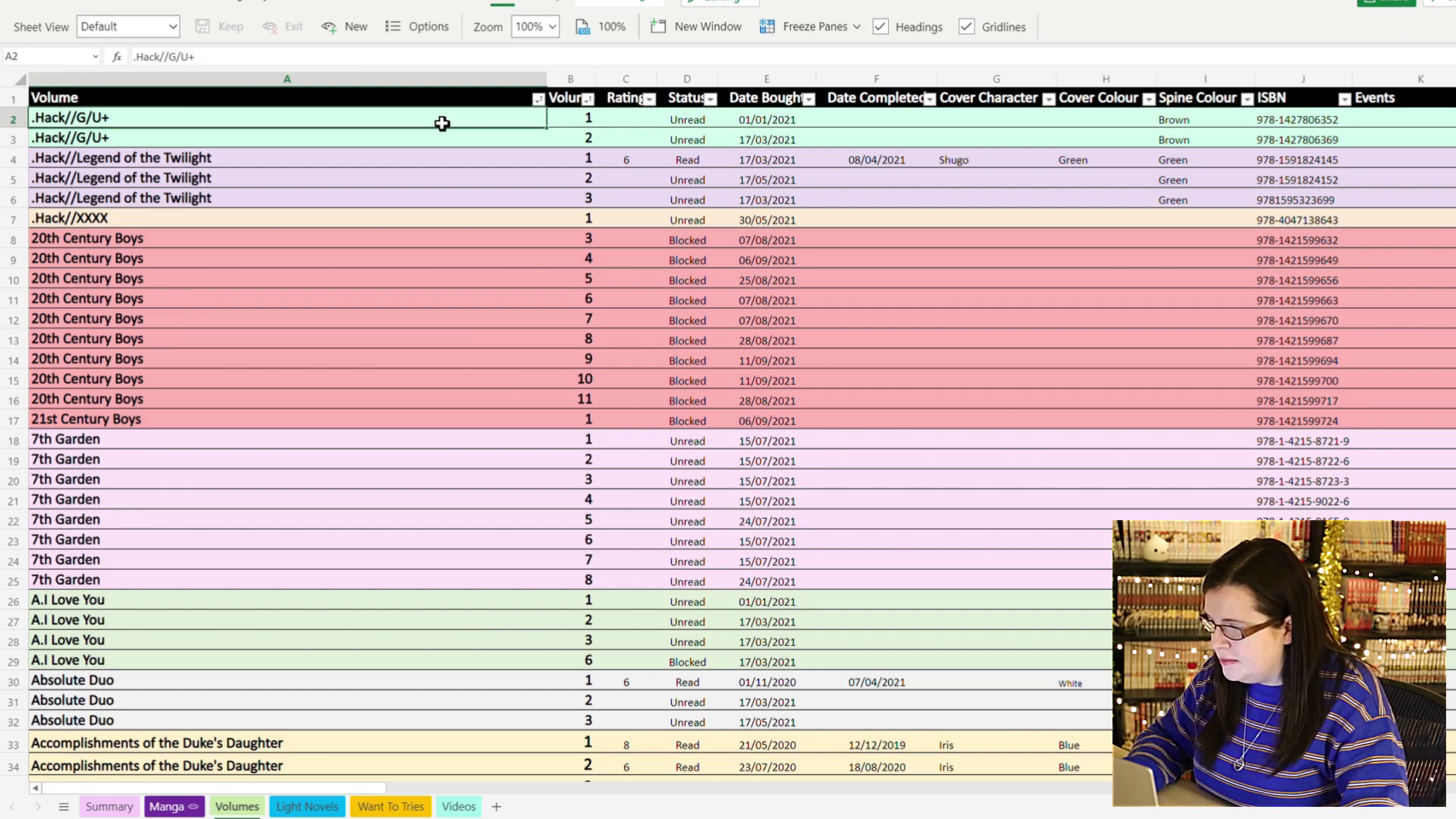
click(475, 104)
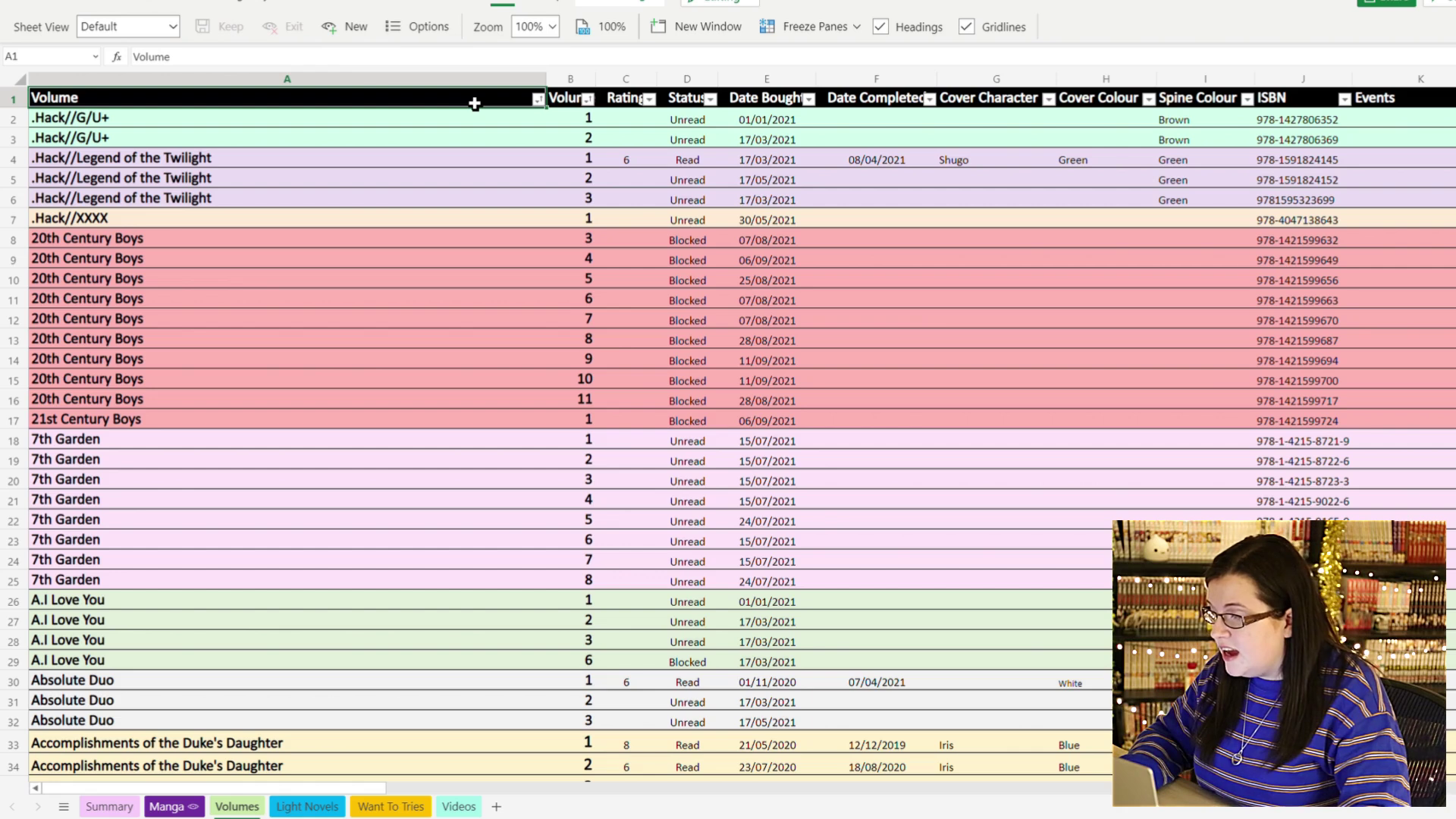
click(459, 122)
click(456, 139)
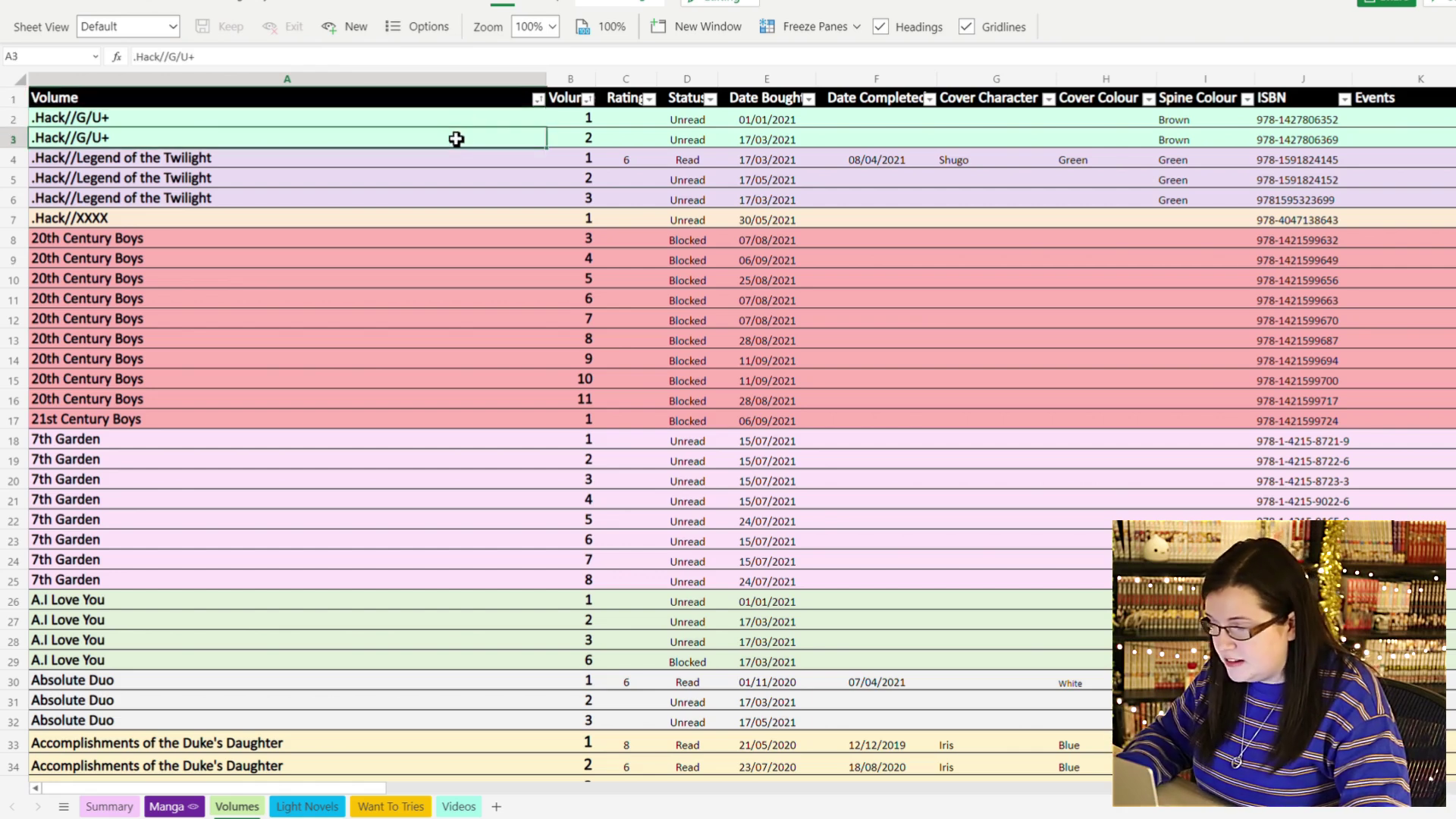
- Examine how the Volumes sheet lists and colour-groups the volumes by series, past the Boruto's Dad Son rows, and return to the first row
scroll(456, 138, down, 5)
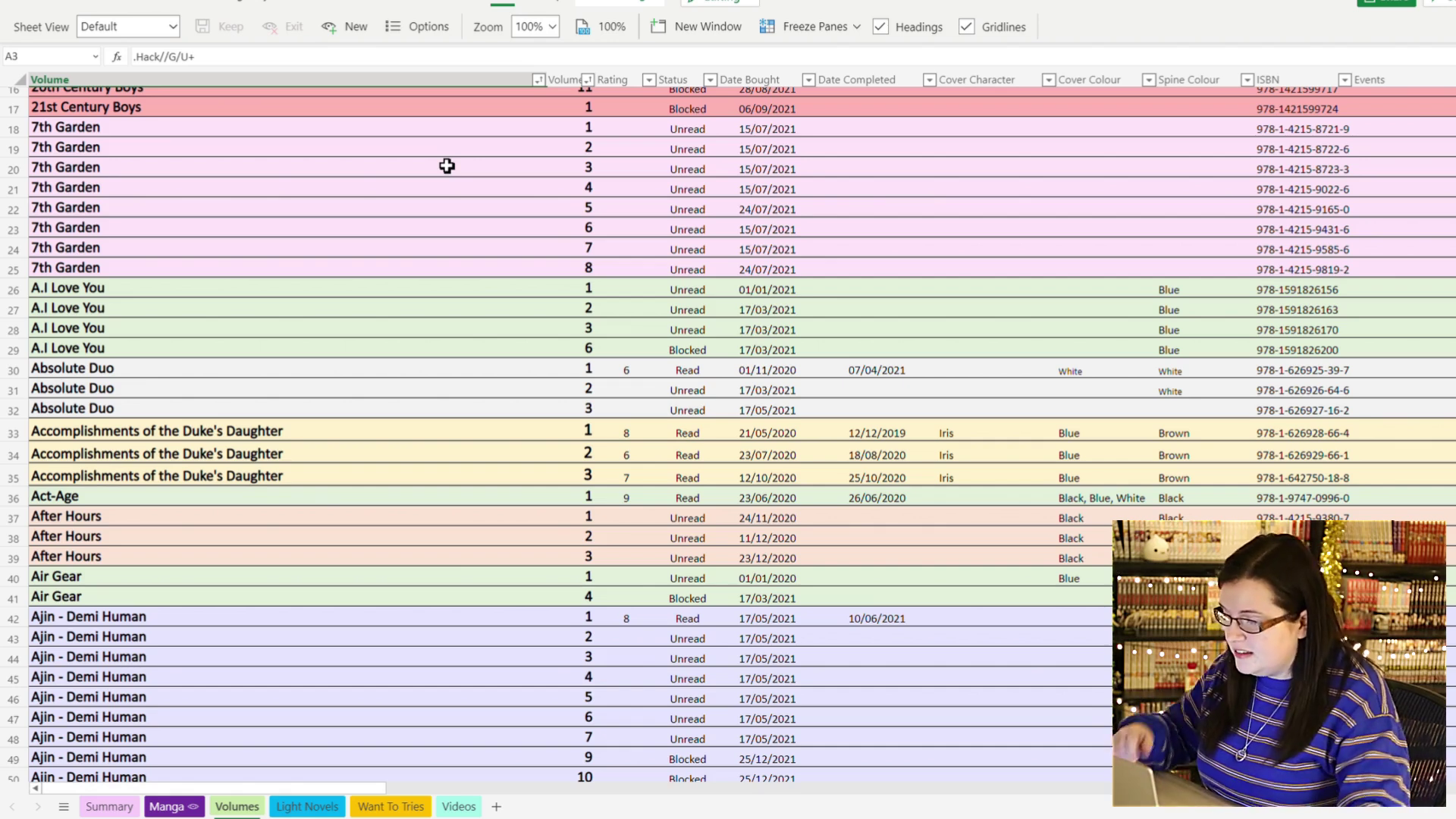
scroll(446, 165, down, 20)
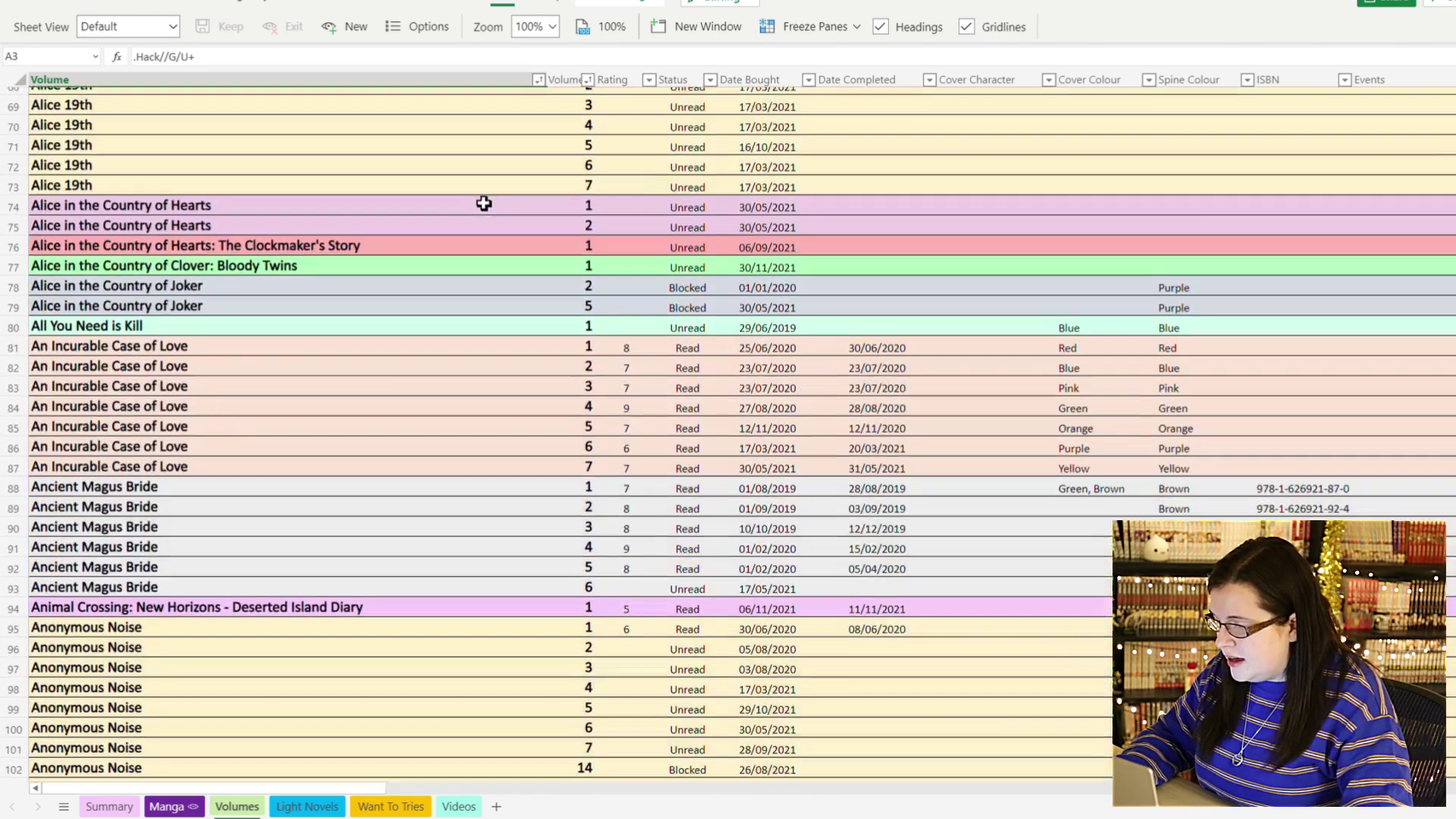
scroll(490, 241, down, 20)
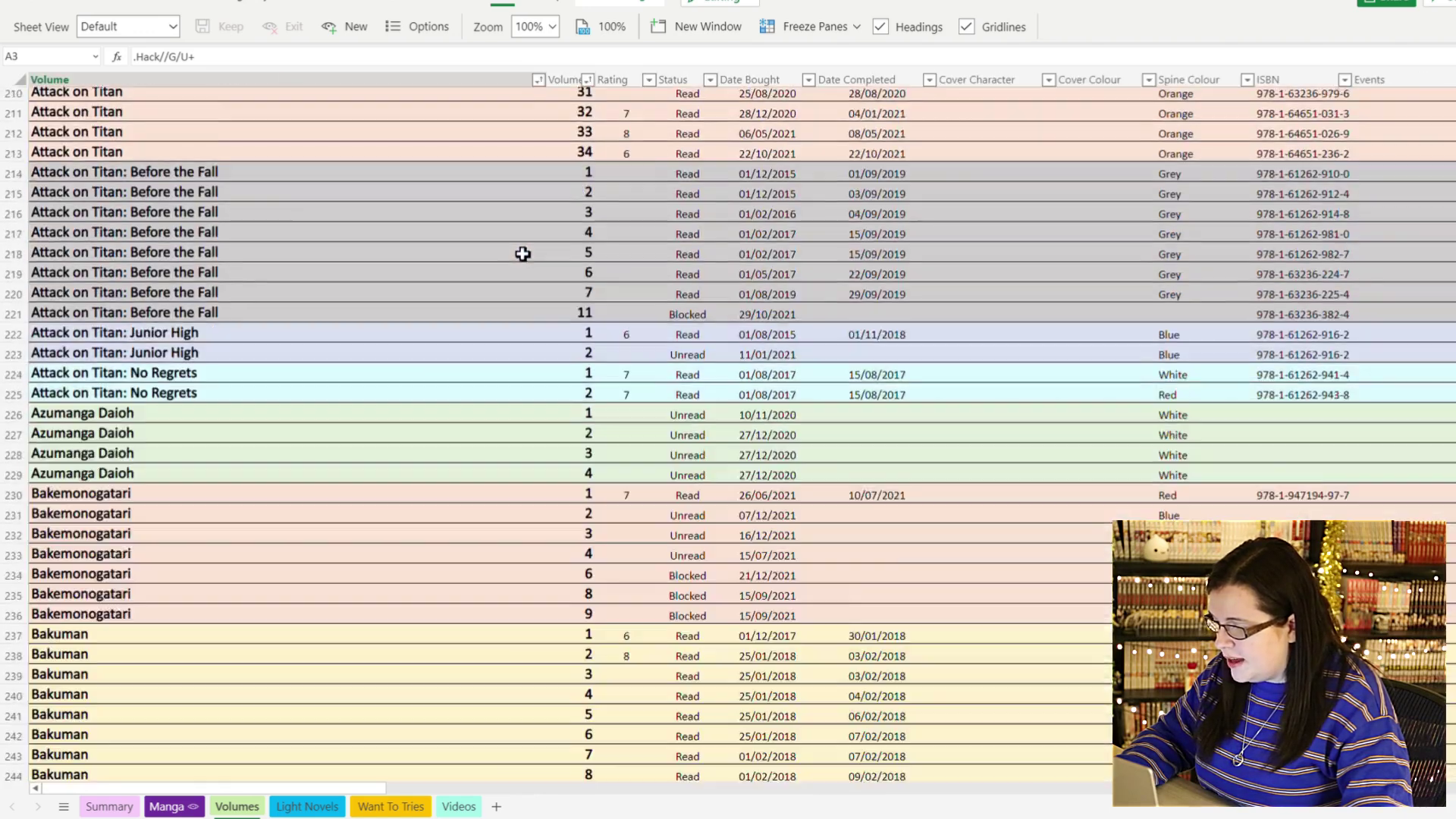
scroll(523, 253, down, 20)
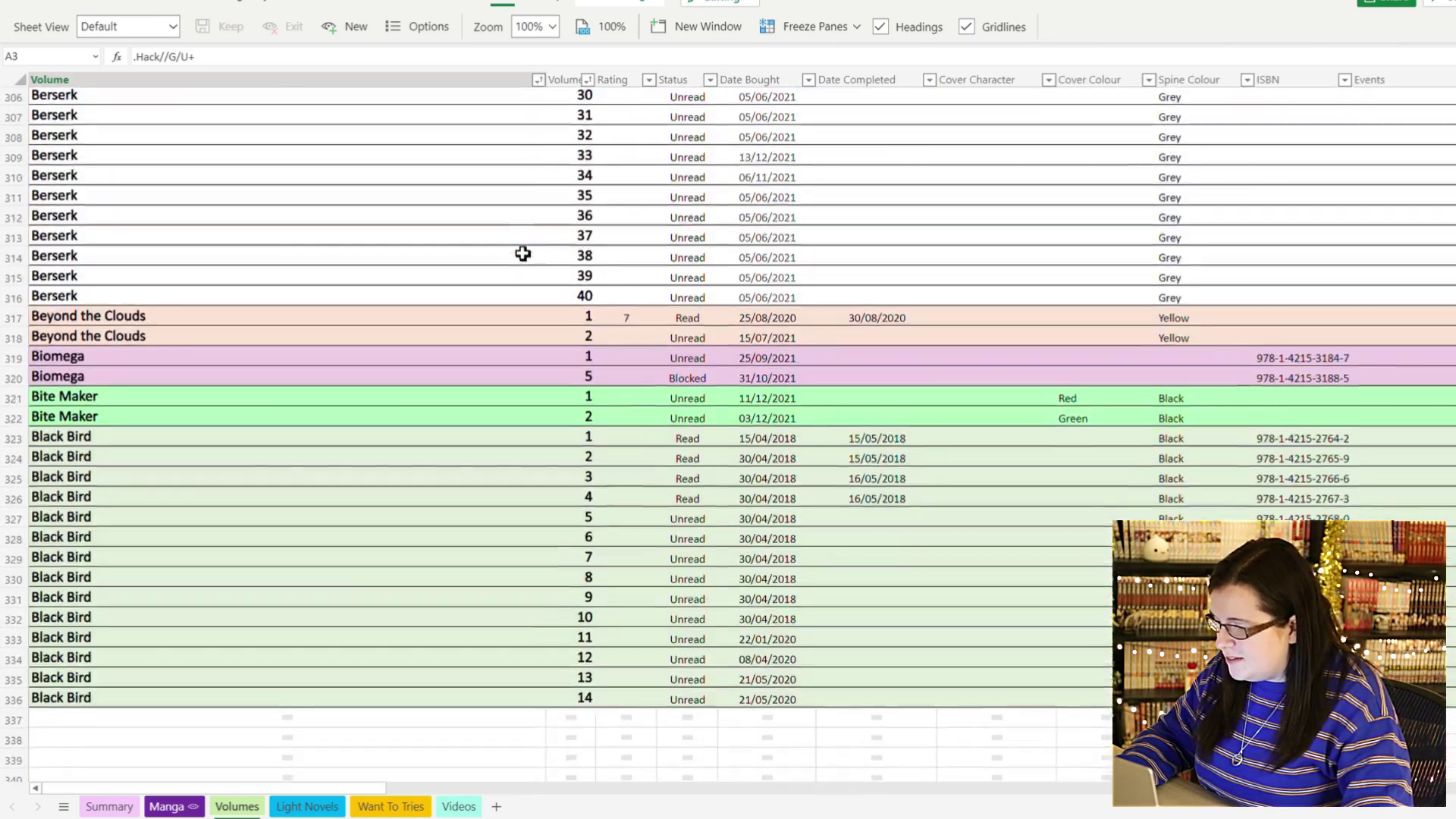
scroll(523, 254, down, 15)
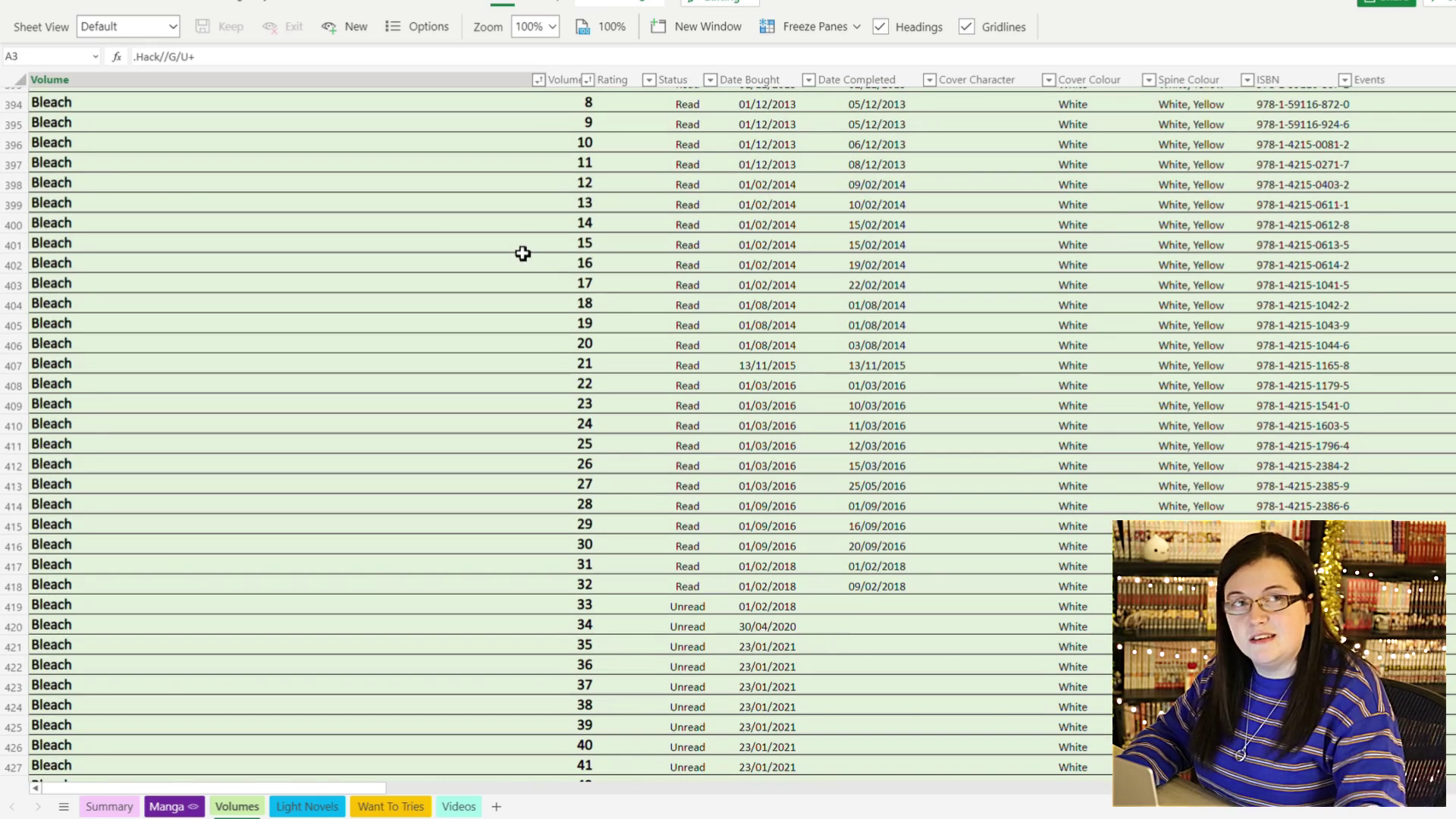
scroll(539, 270, down, 18)
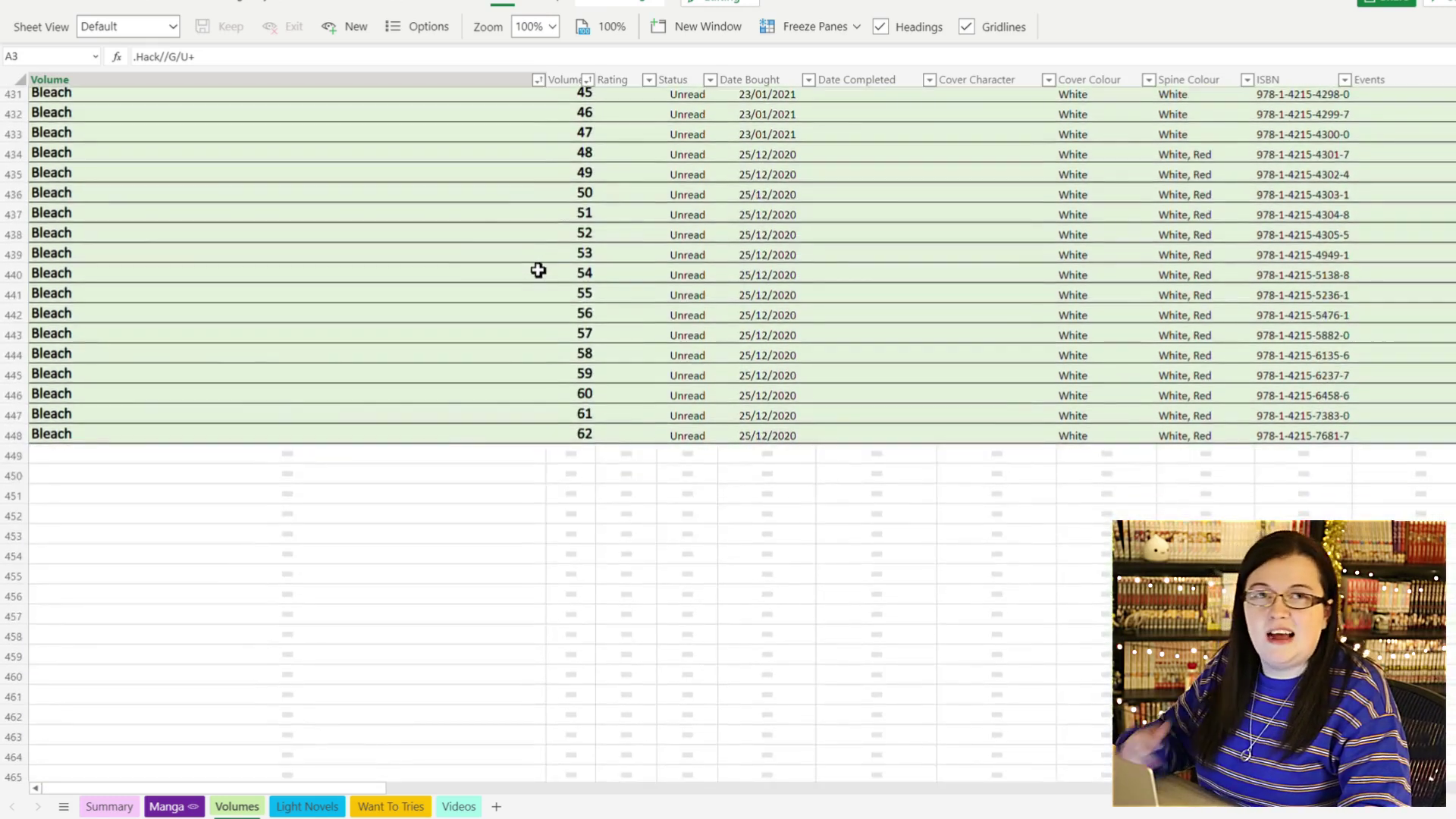
scroll(538, 270, down, 20)
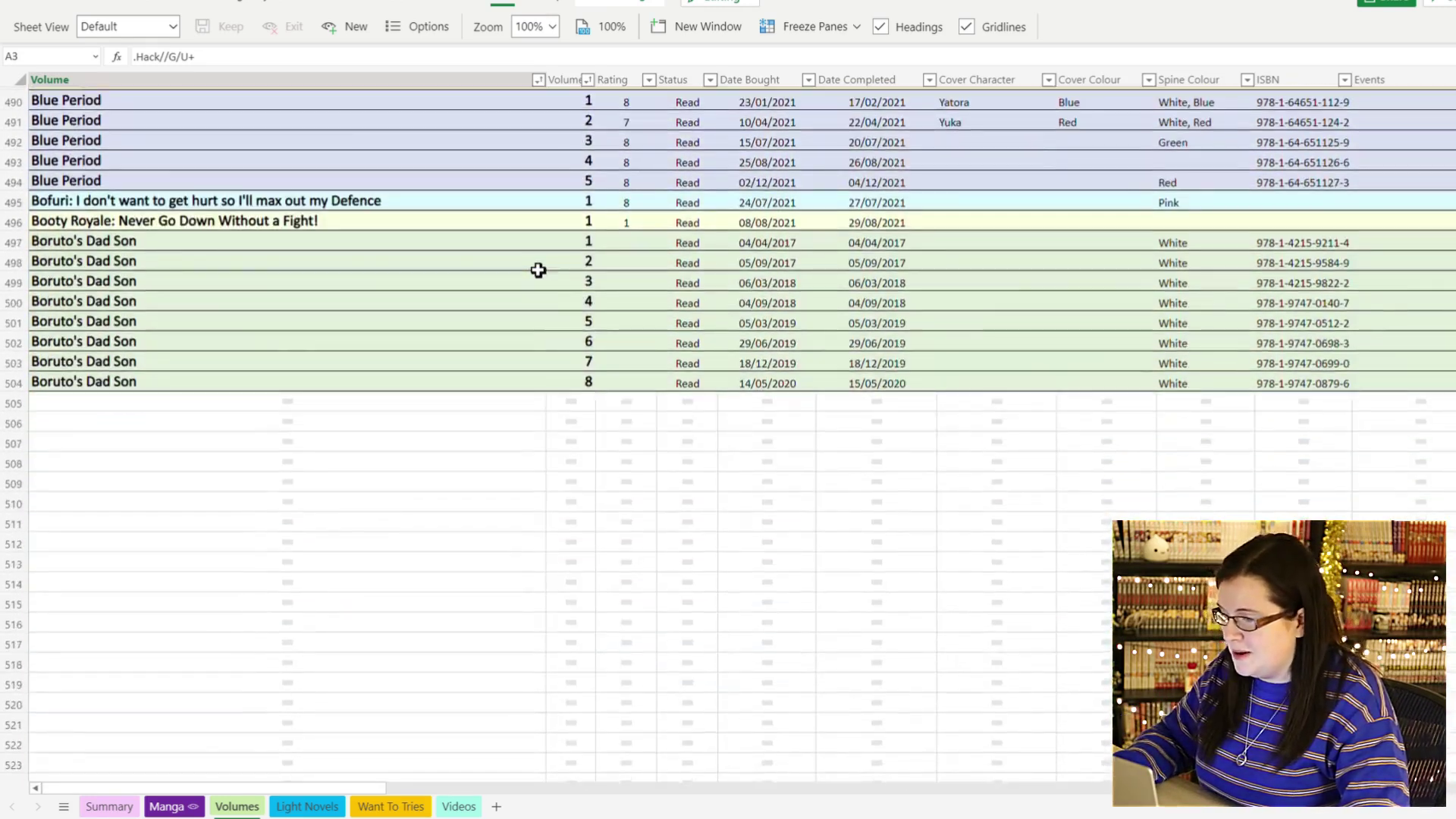
scroll(538, 271, down, 15)
scroll(539, 270, up, 20)
scroll(539, 271, up, 20)
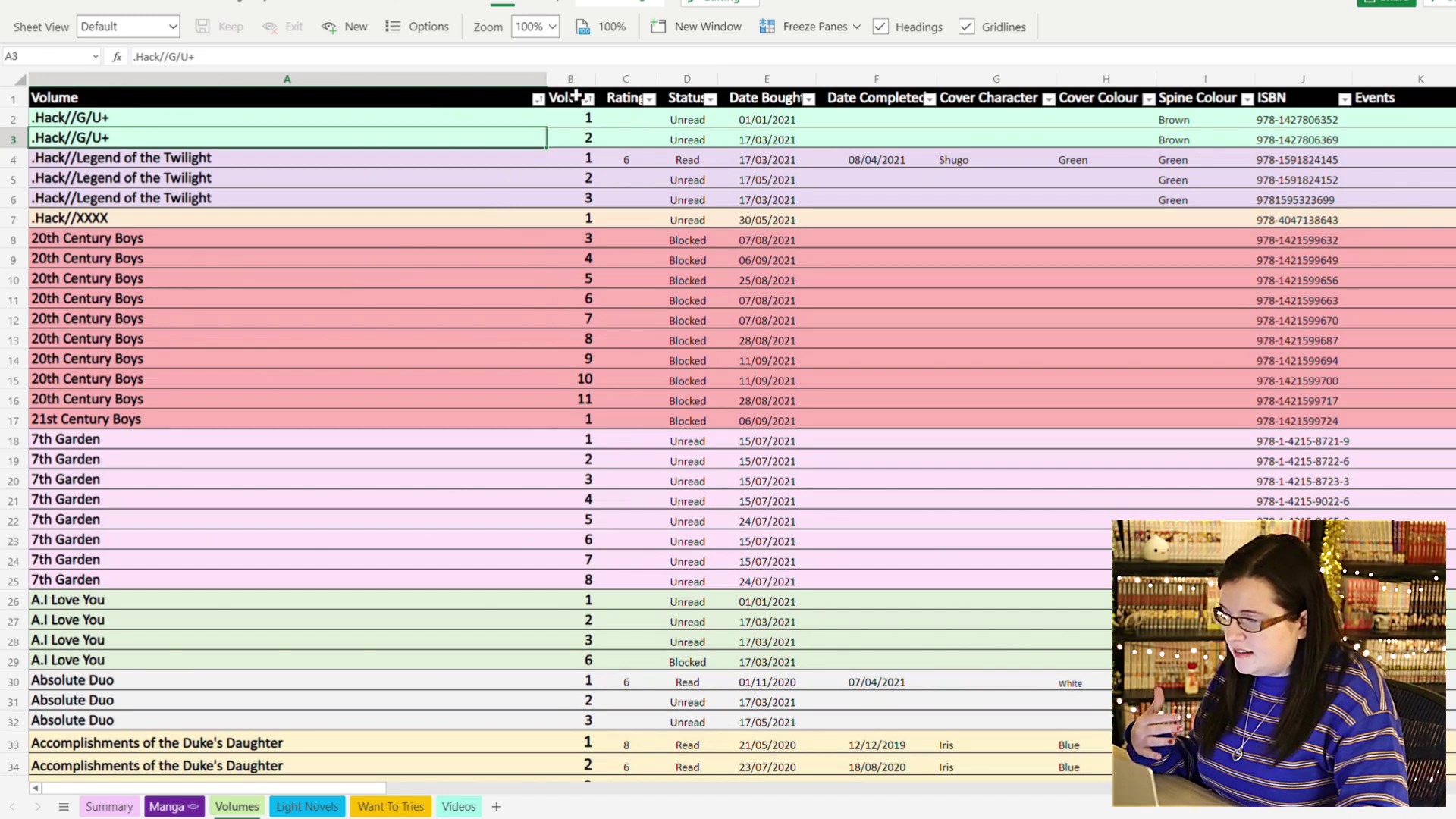
- Highlight the Volume Number column and the Rating column in turn, and look over the ratings in the first series
click(578, 80)
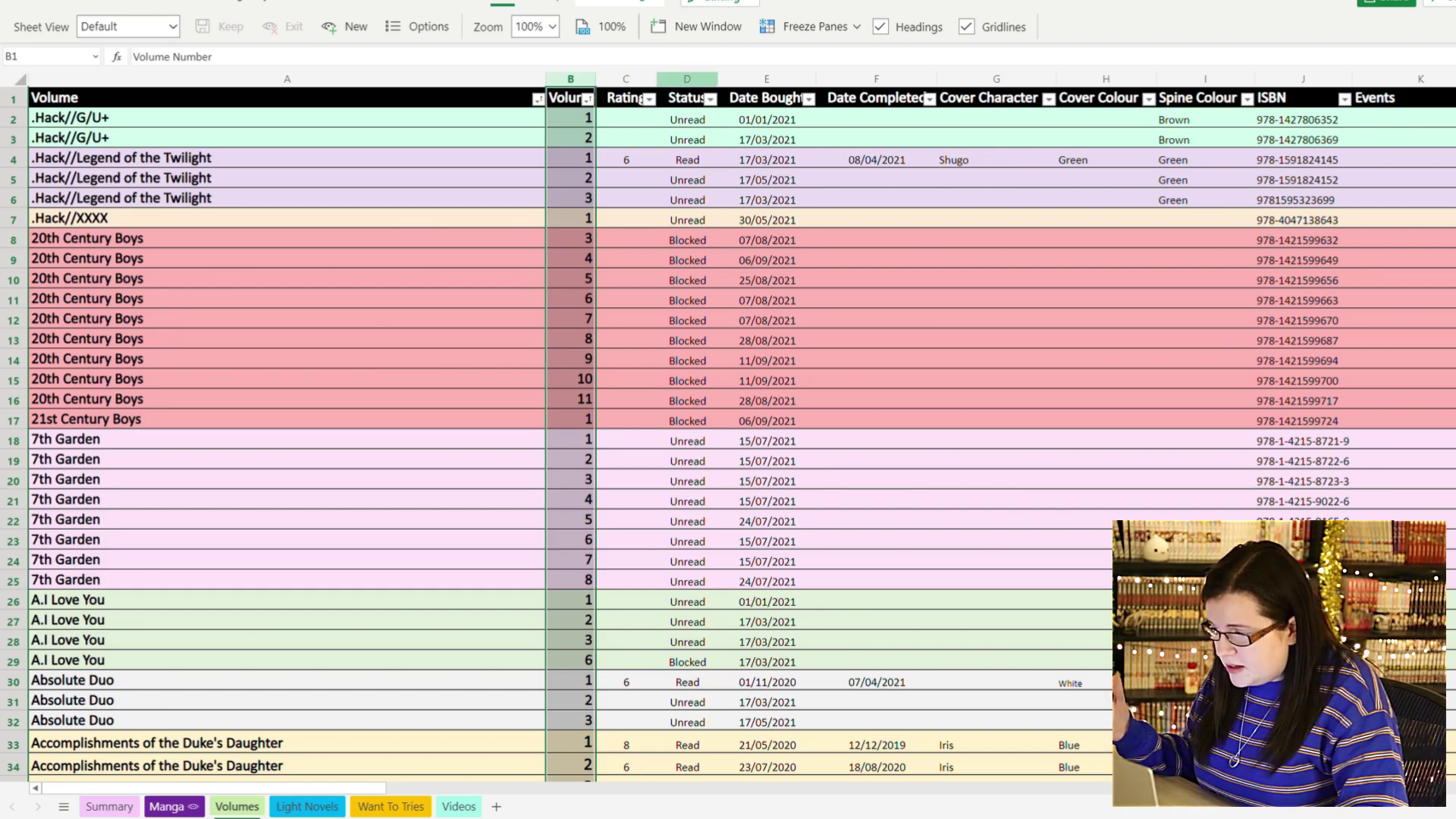
click(626, 78)
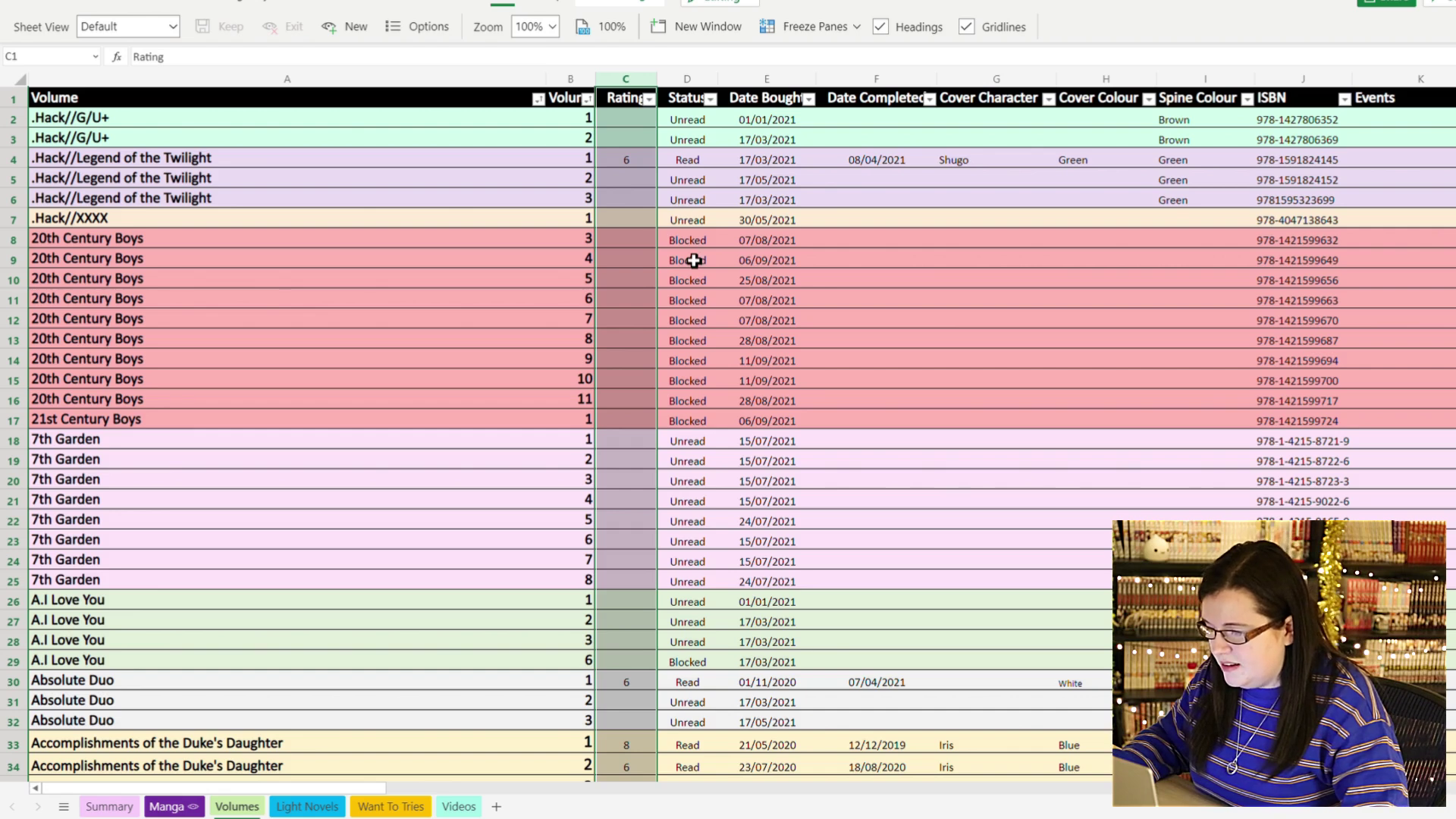
scroll(694, 260, down, 5)
scroll(694, 261, down, 2)
scroll(694, 261, up, 4)
scroll(694, 261, up, 3)
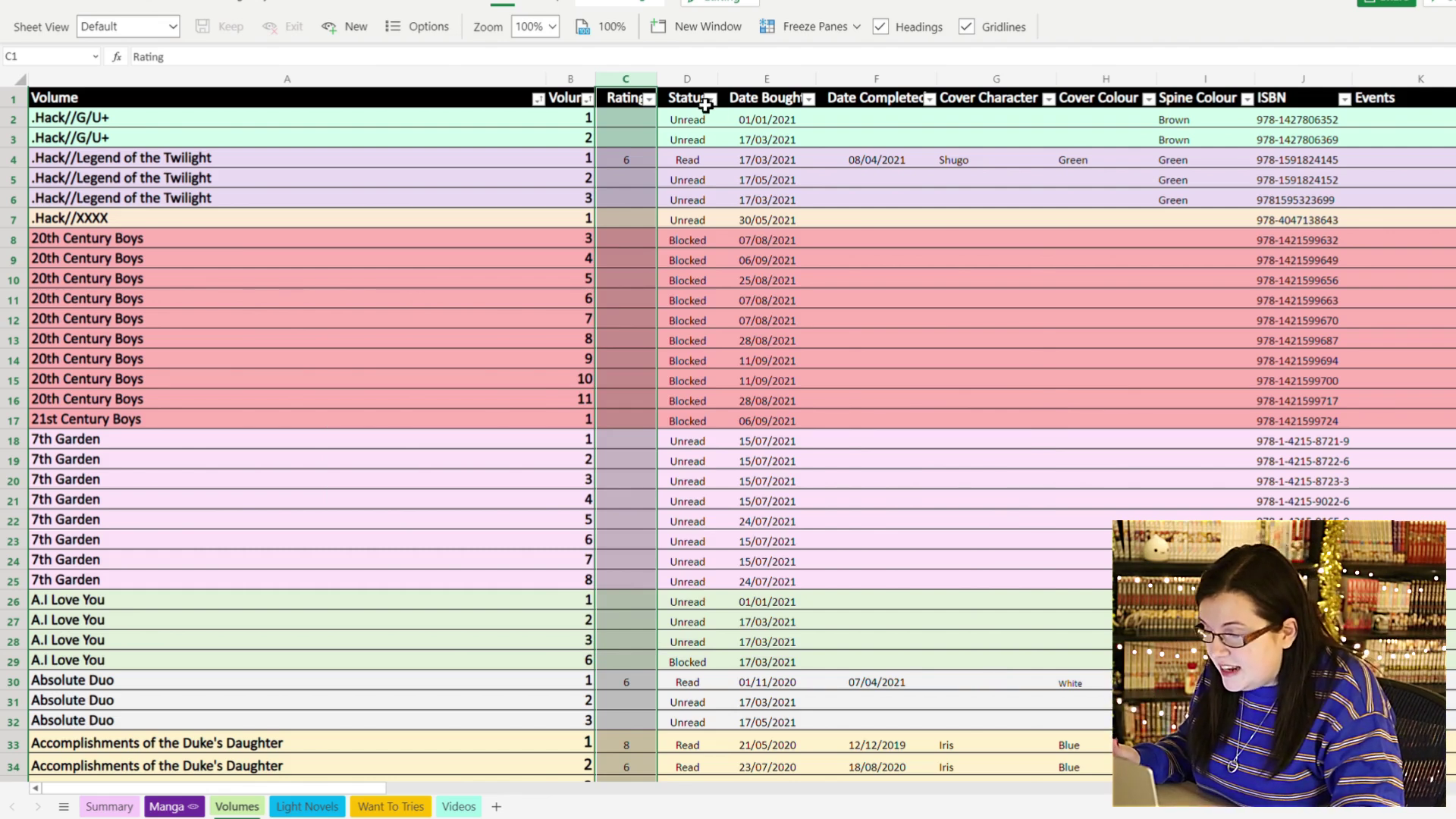
- Highlight the Status column and select the volume number of the first Blocked 20th Century Boys entry
click(712, 81)
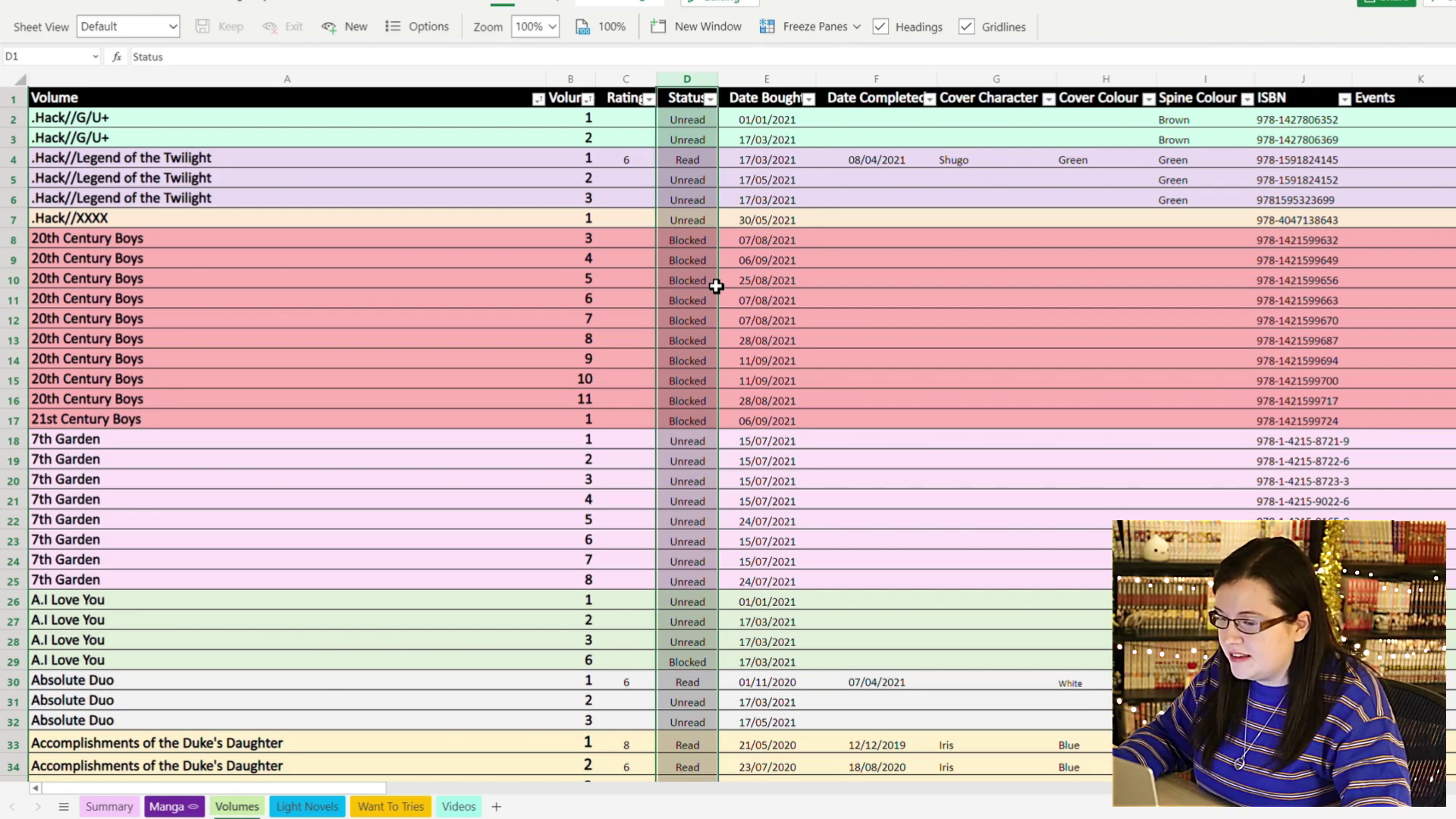
click(650, 244)
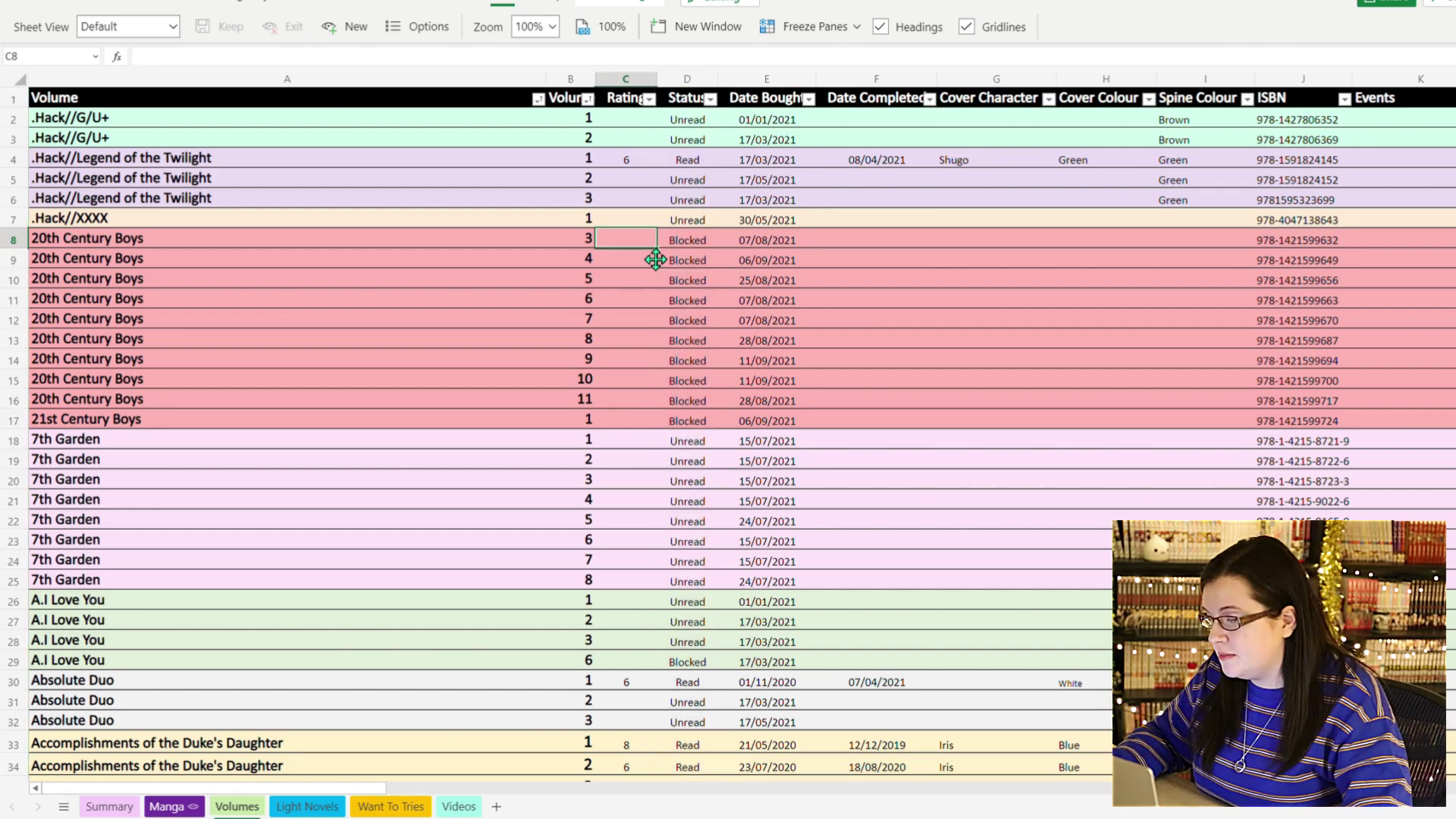
click(556, 251)
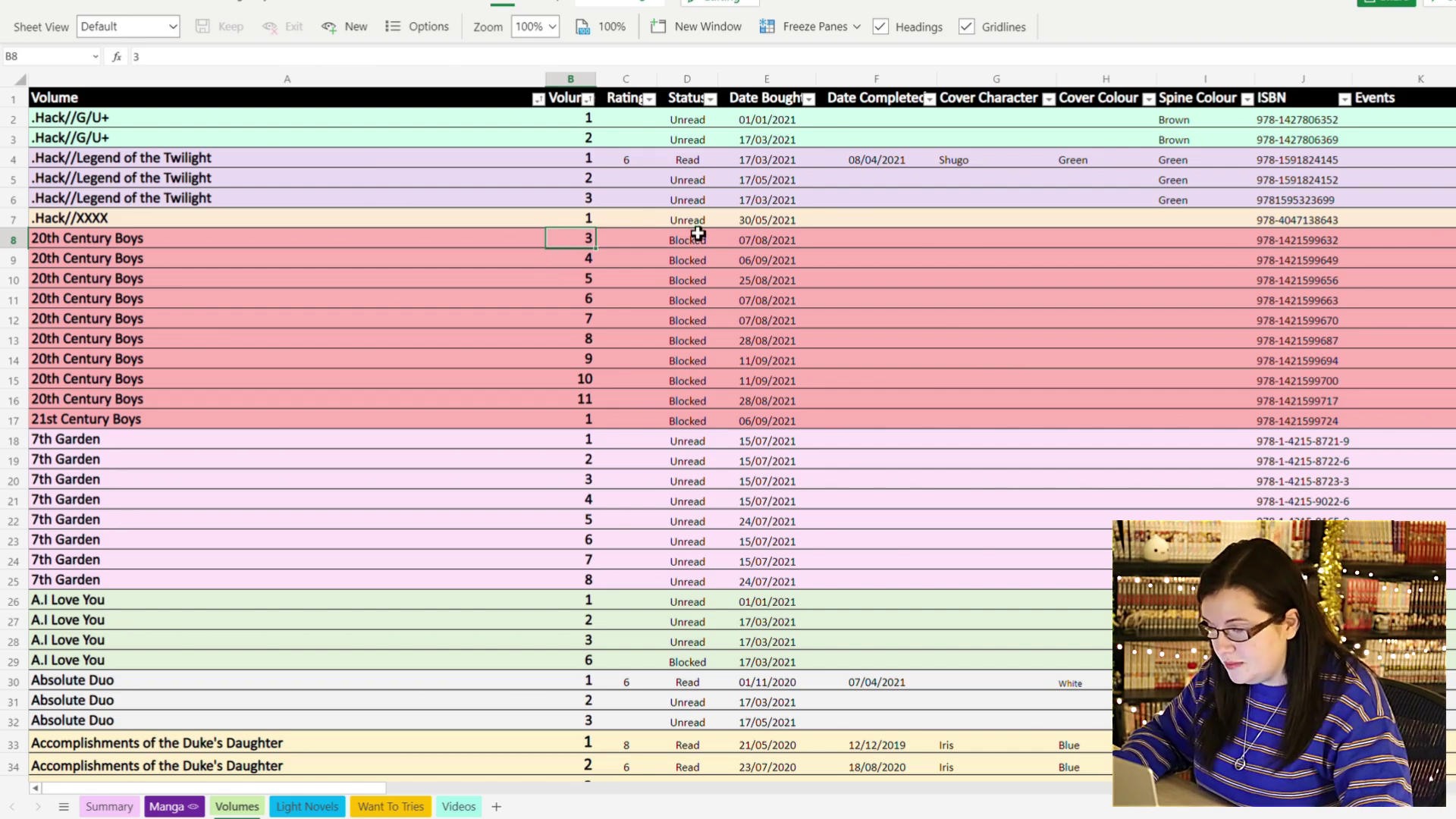
- Highlight the Date Bought column and select the purchase dates of 20th Century Boys volumes 8 and 10
click(793, 80)
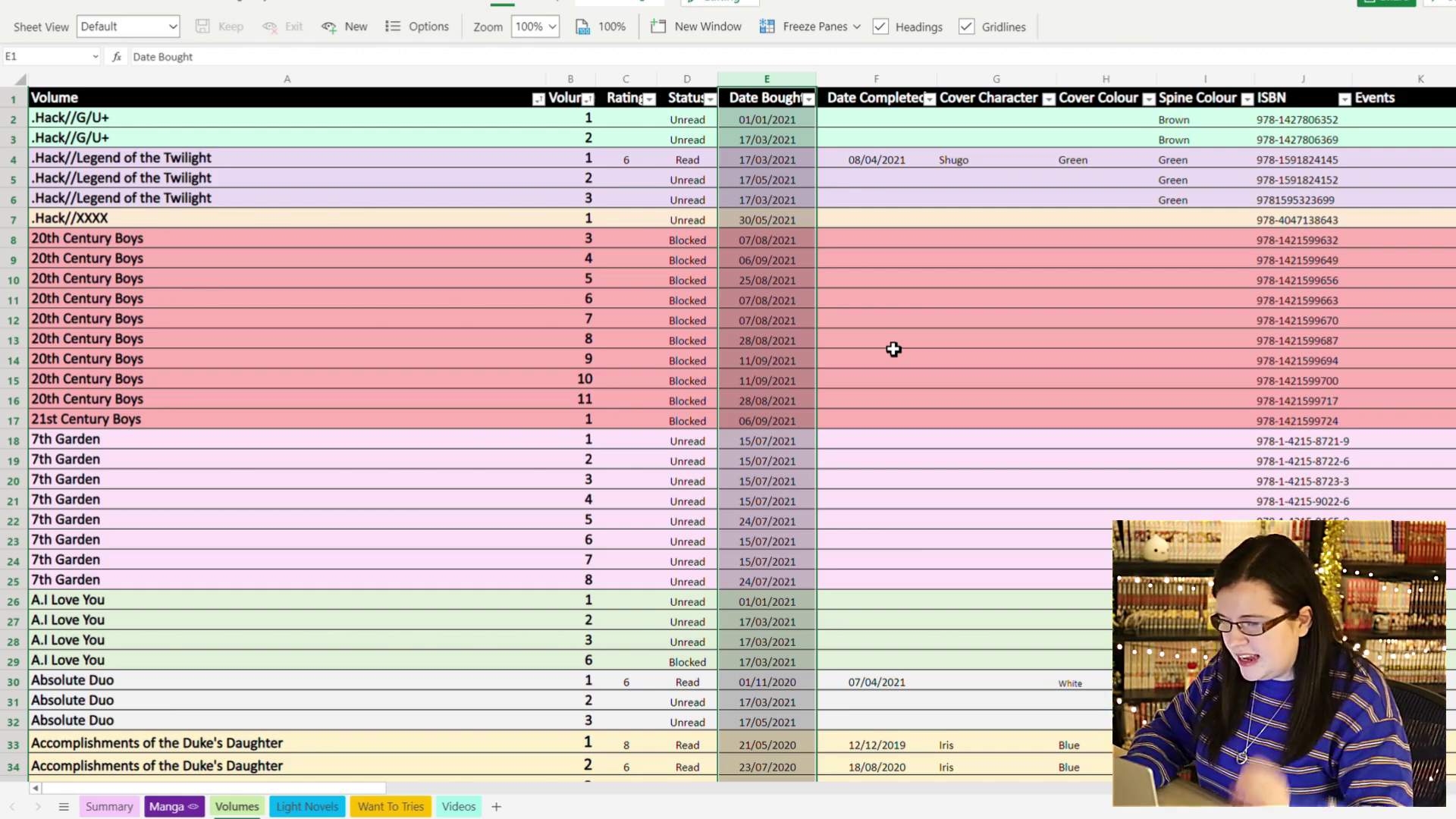
click(892, 401)
click(735, 347)
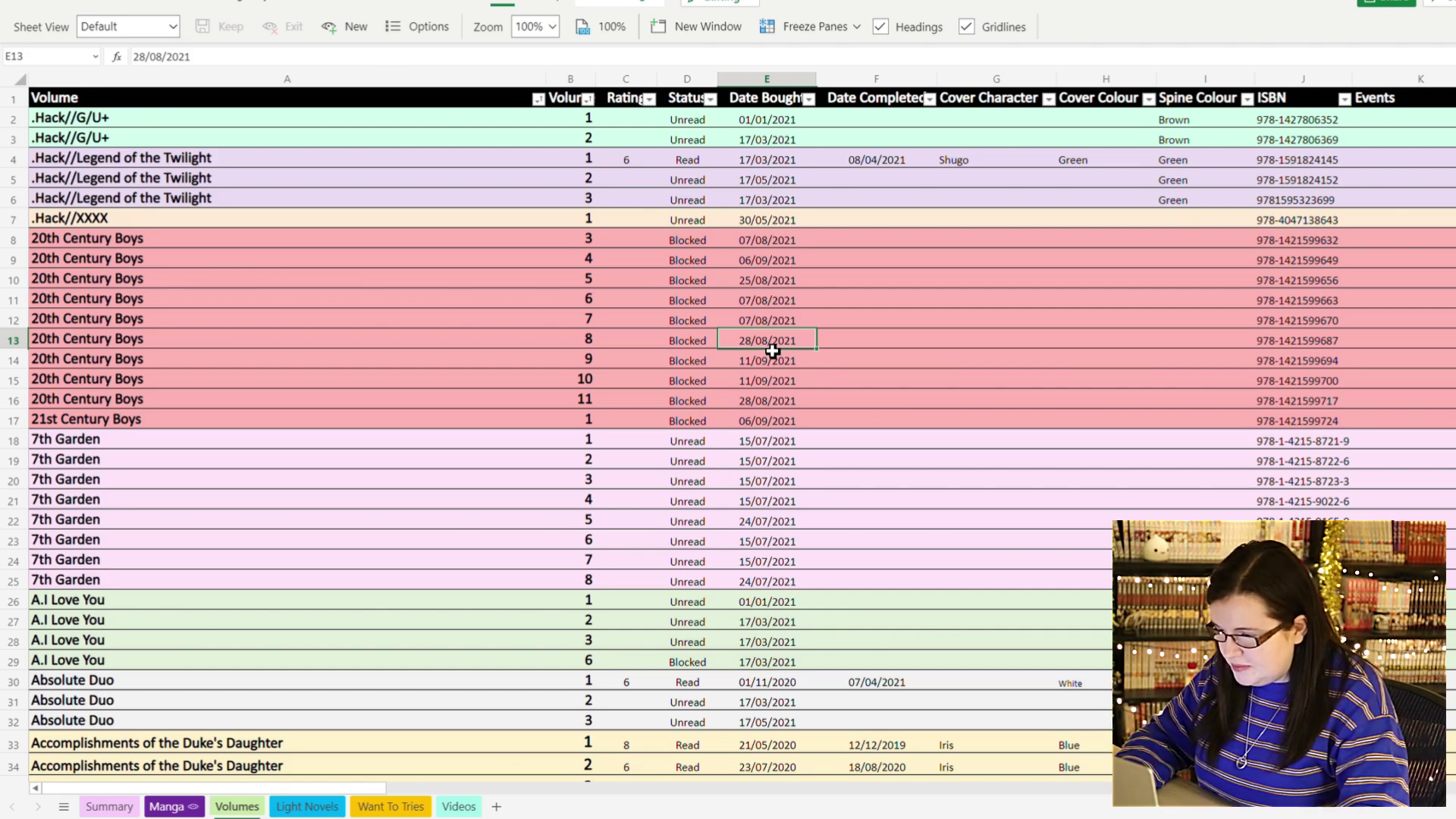
click(851, 366)
click(769, 383)
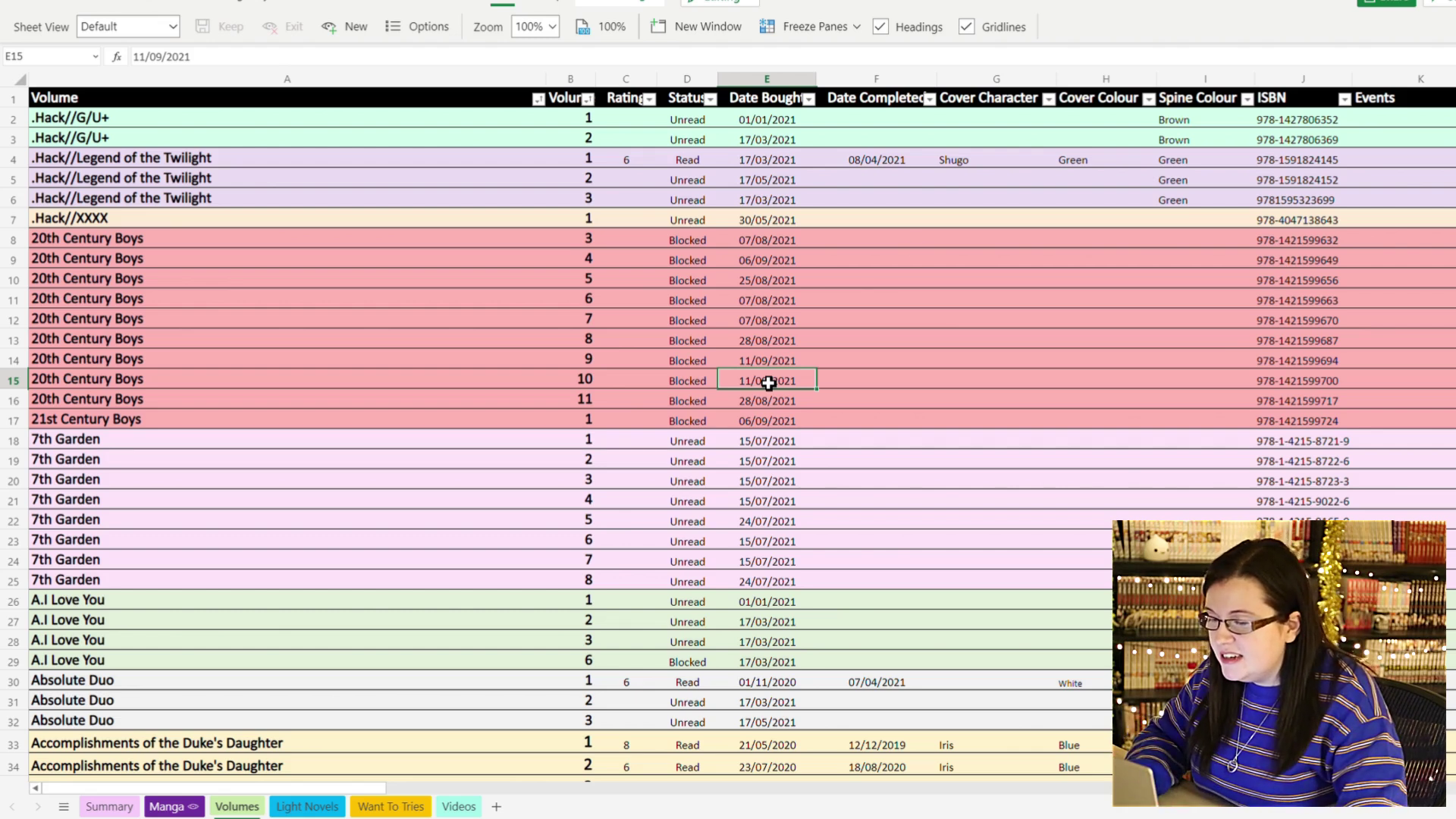
- Highlight the Date Completed column and select the empty Cover Character cell for 20th Century Boys volume 3
click(906, 79)
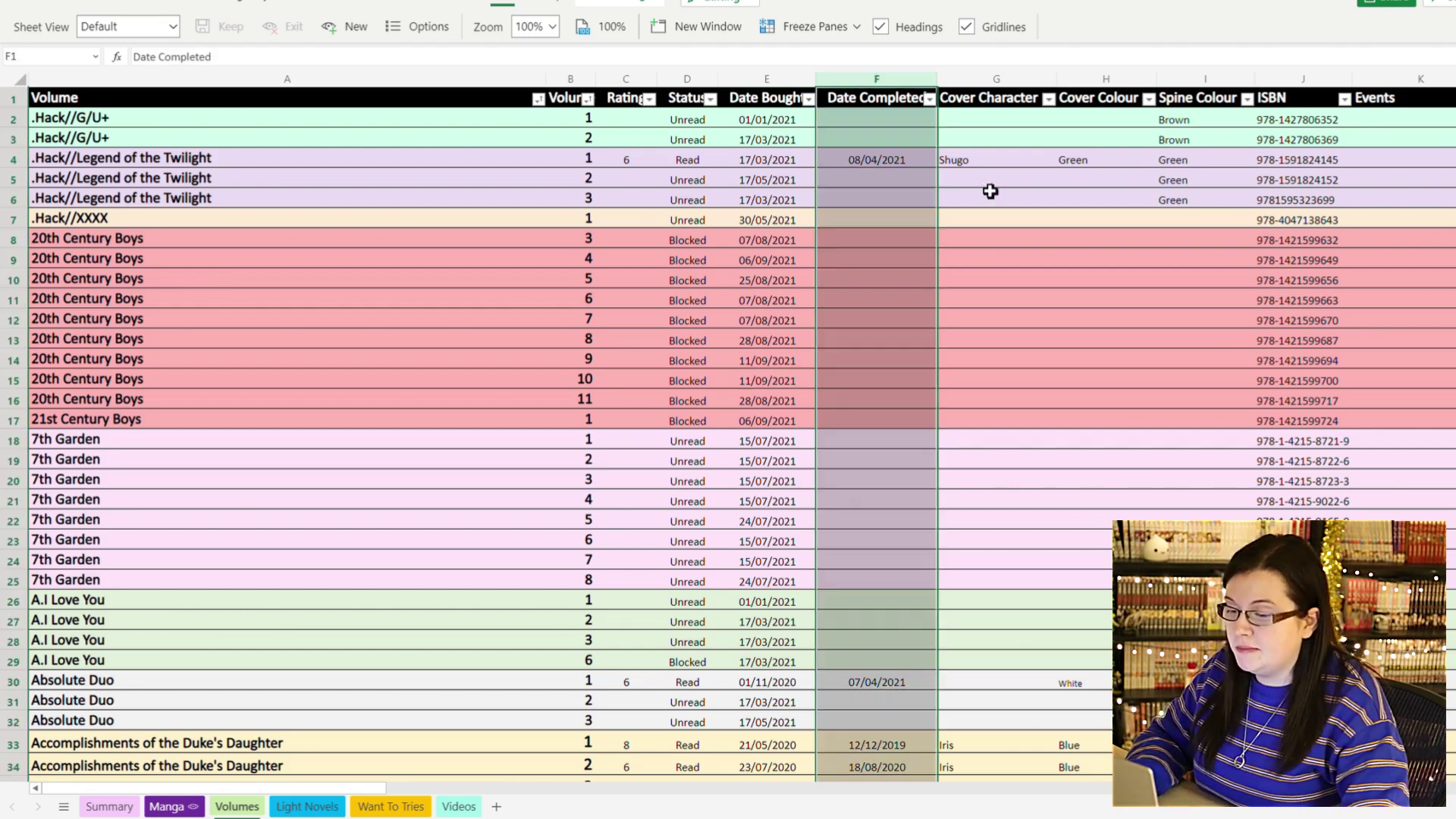
click(947, 246)
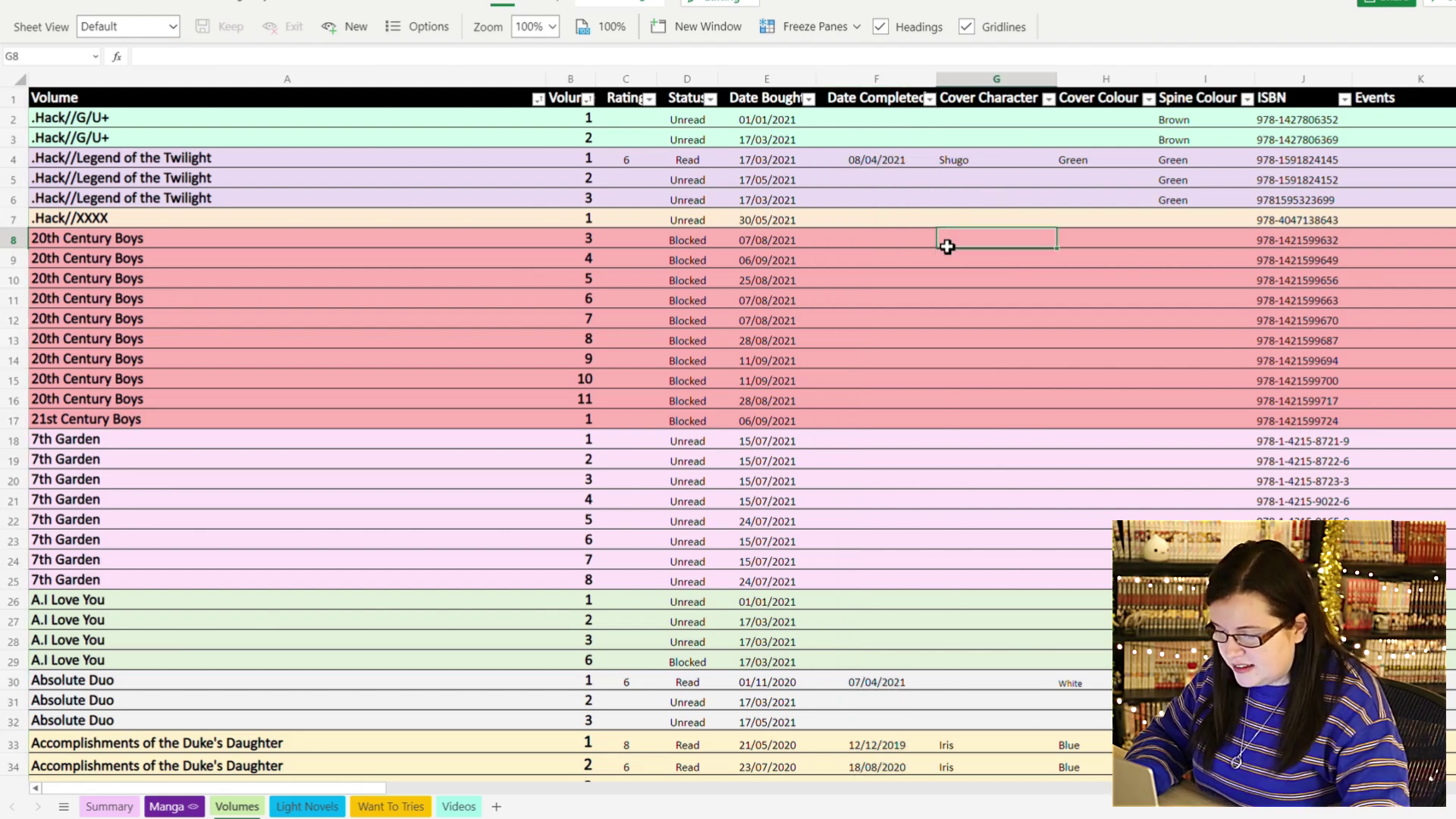
click(922, 280)
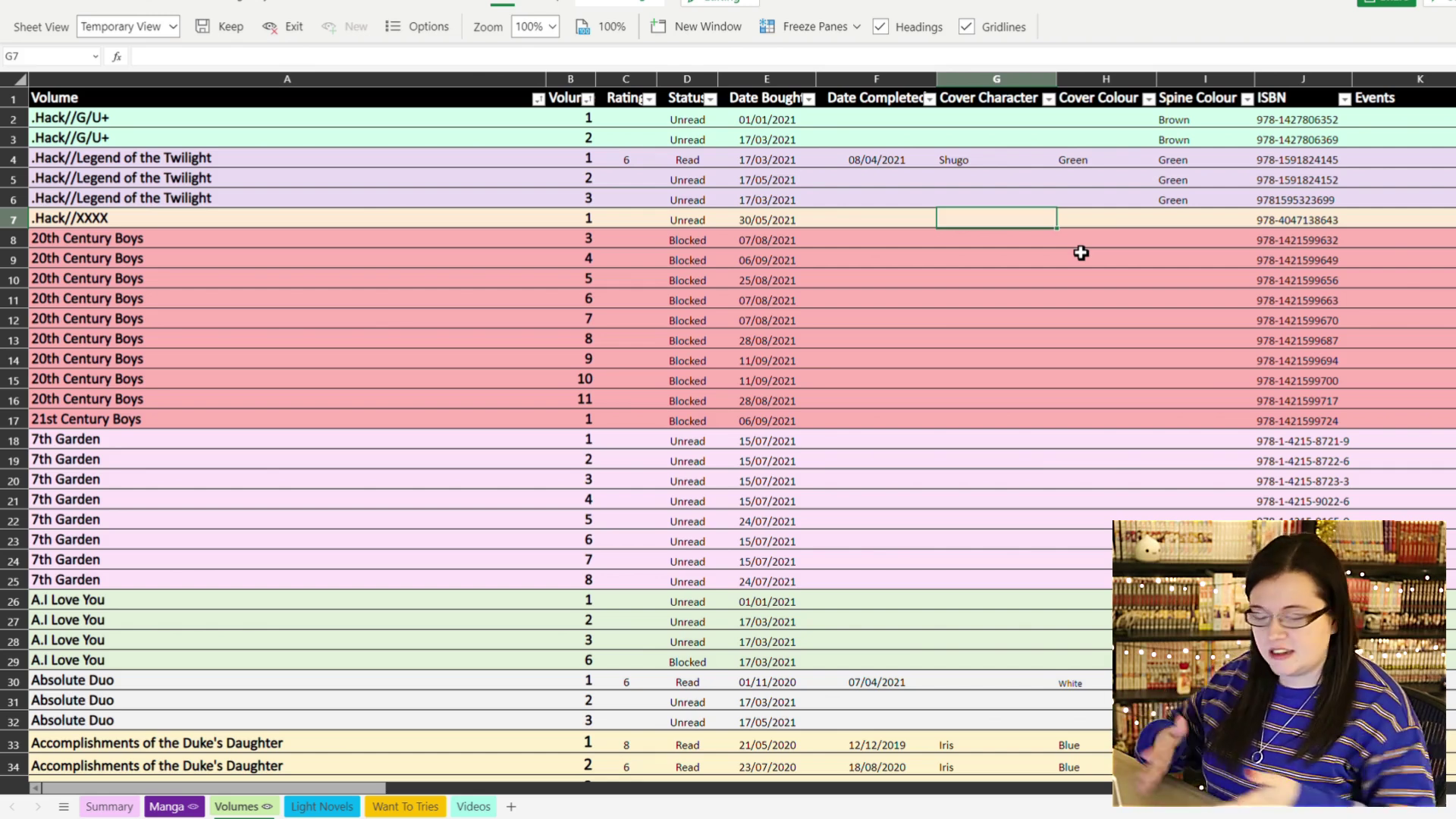
- Highlight the ISBN and Events columns in turn, and select the empty Events cell for Akashic Records of Bastard Magic Instructor volume 4
click(1322, 80)
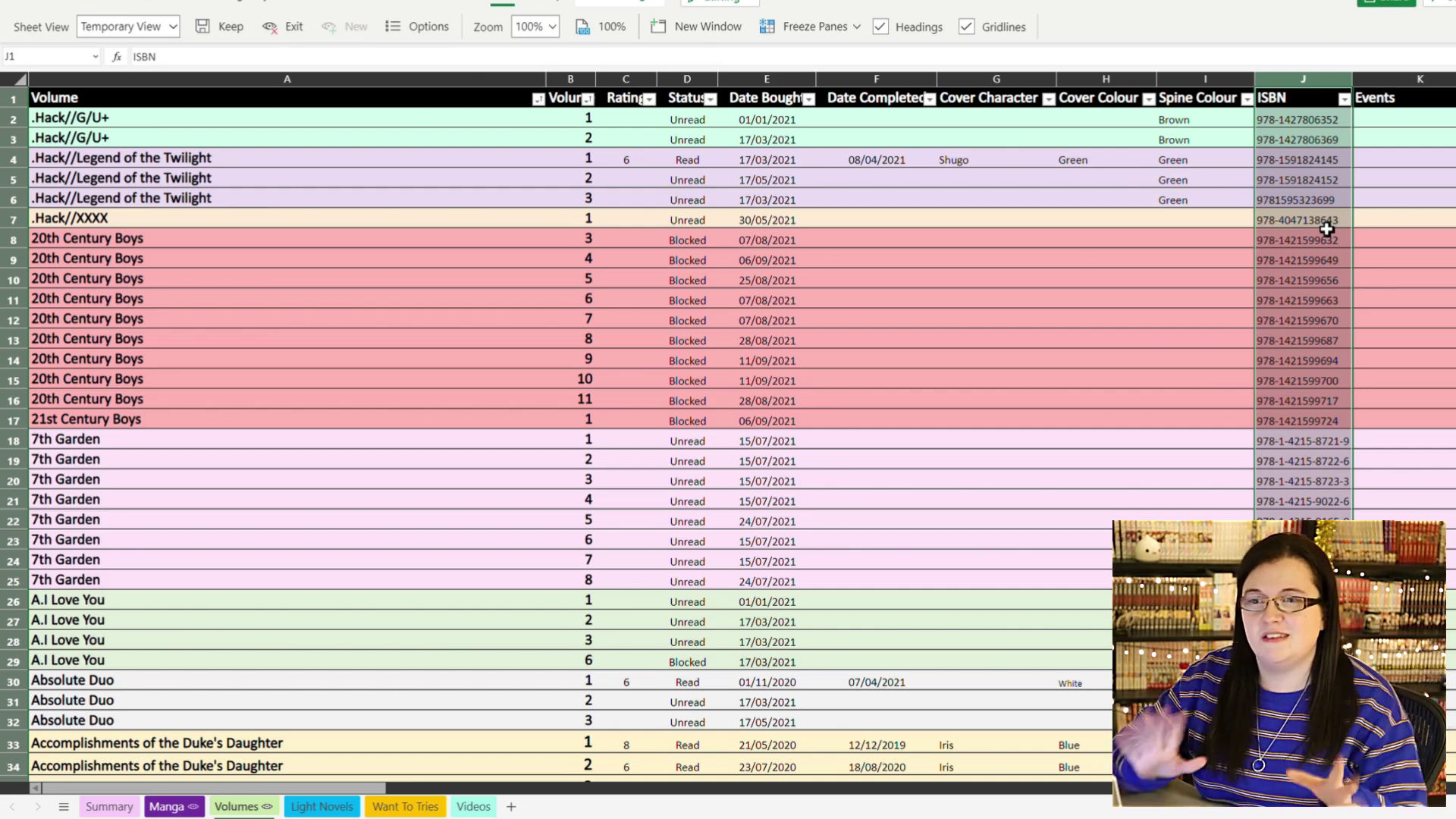
click(1420, 79)
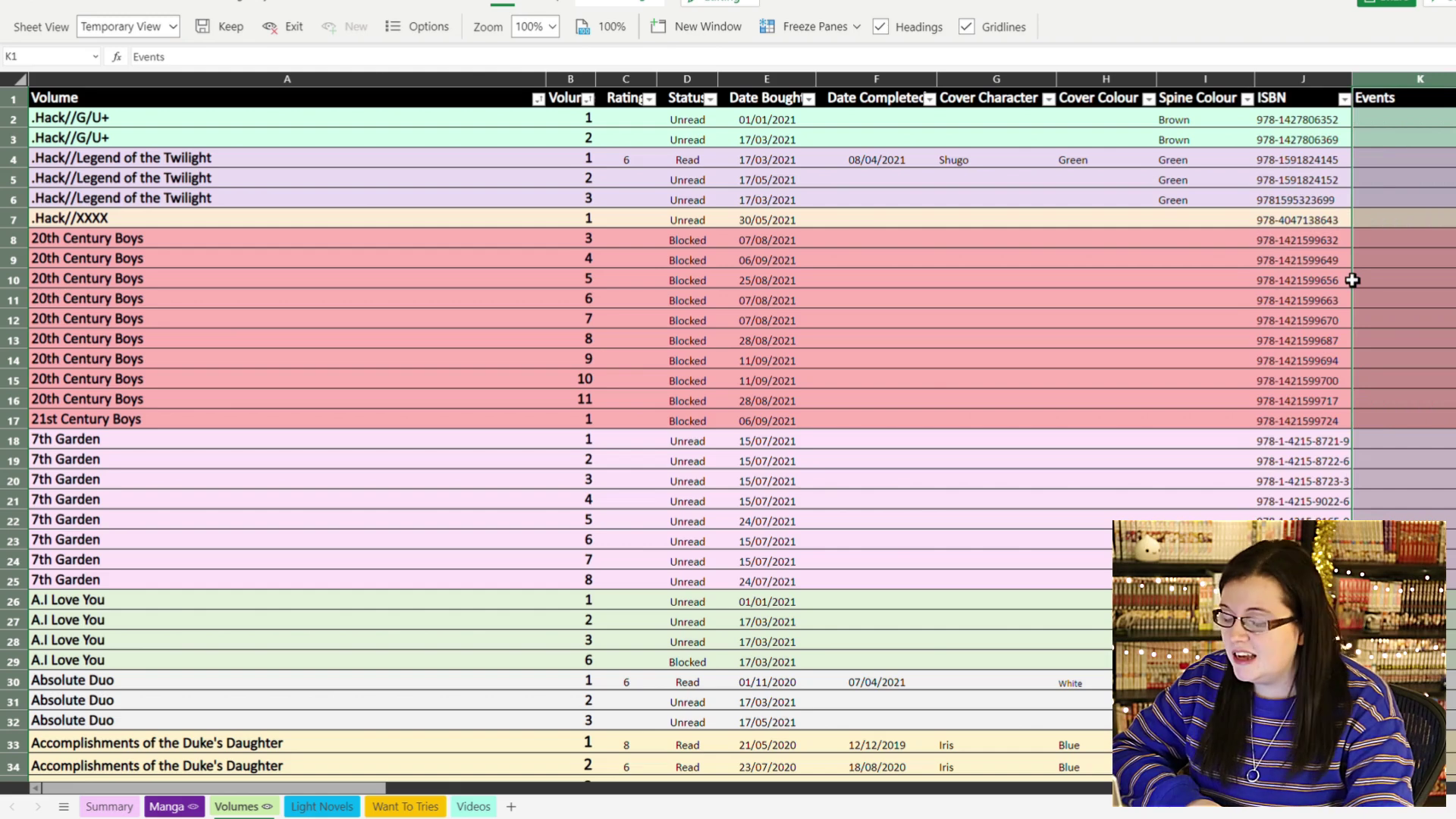
scroll(1416, 371, down, 5)
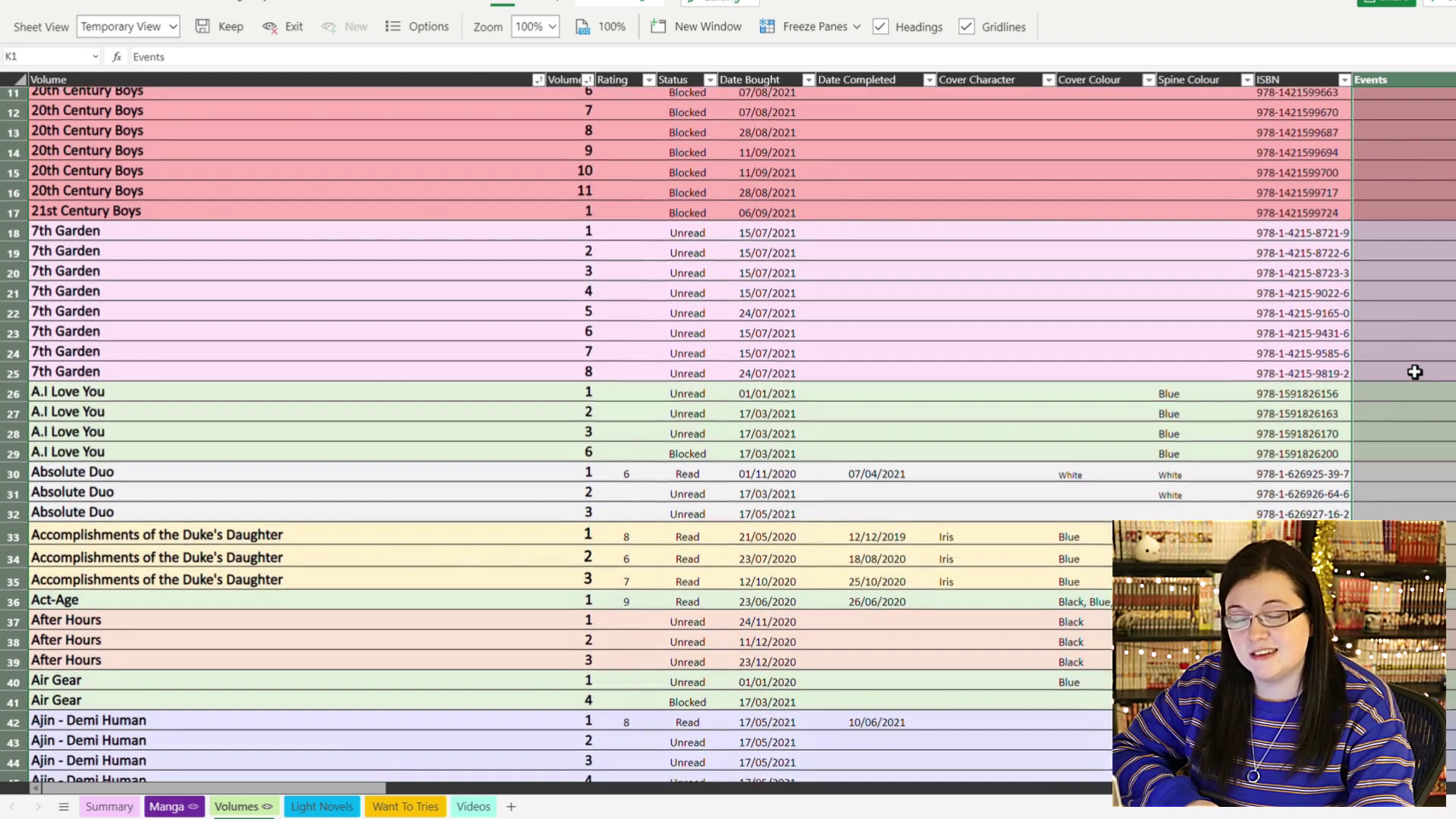
scroll(1416, 372, down, 9)
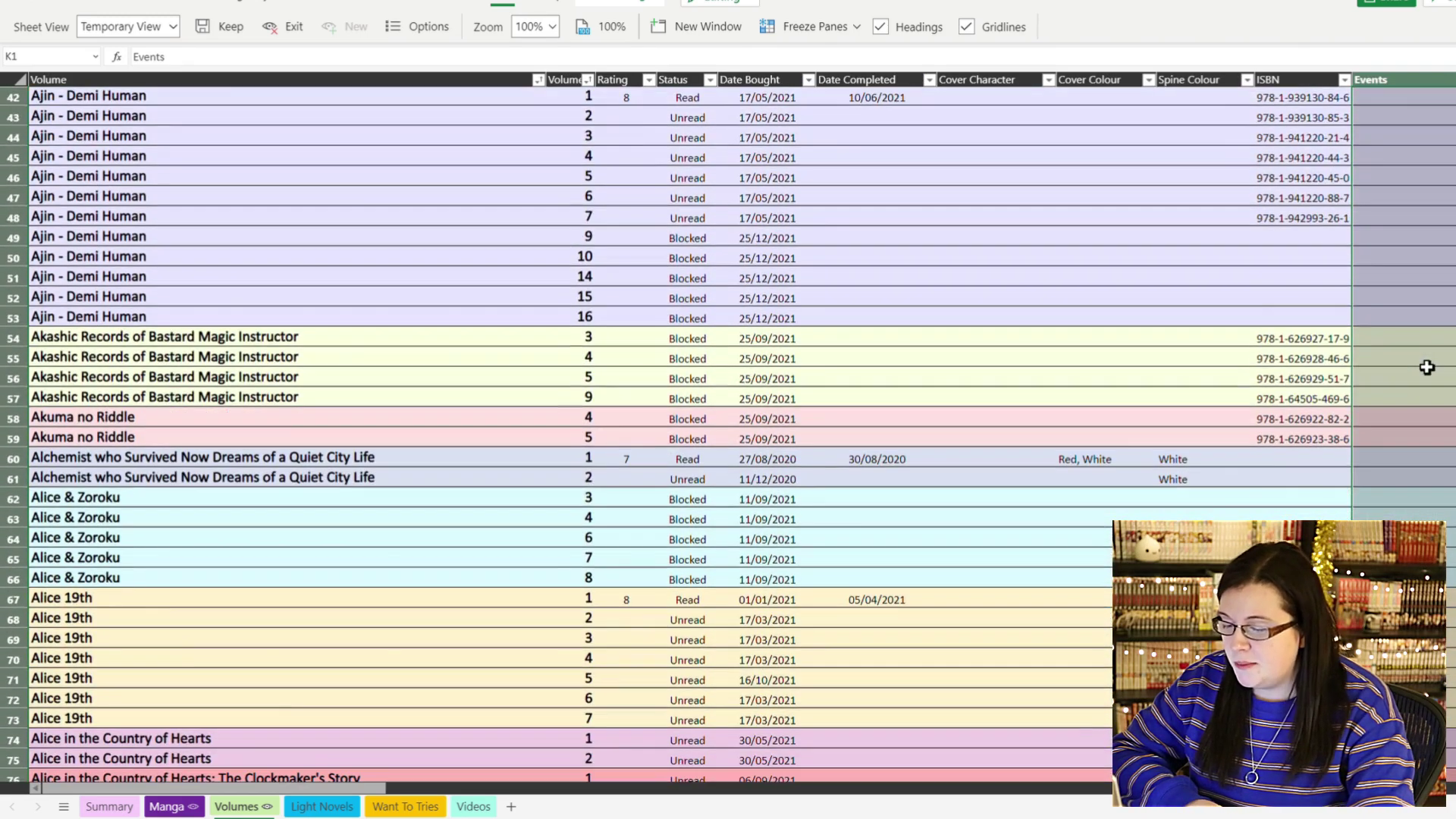
click(1427, 367)
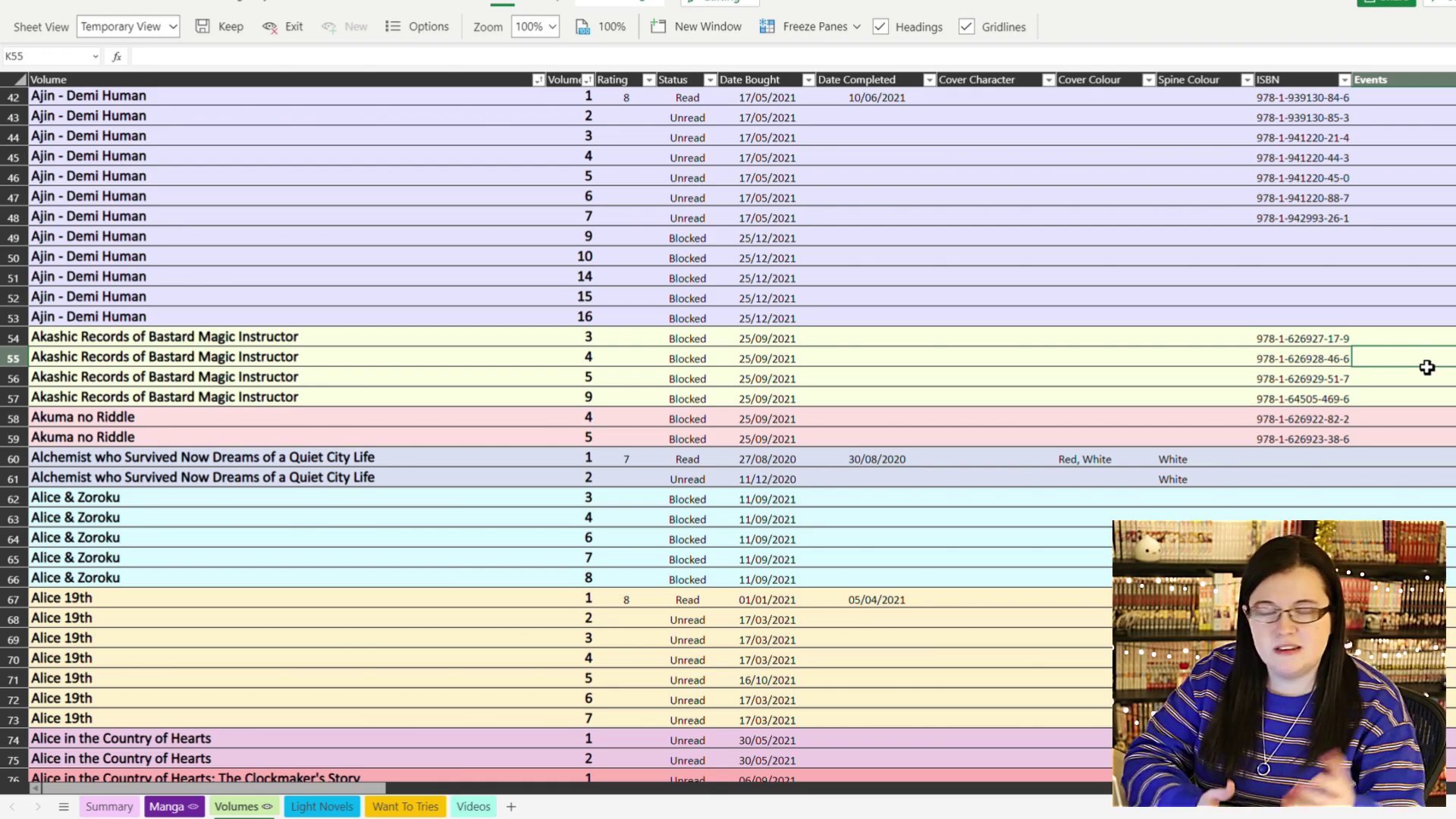
- Find the Asadora! series in the volume list and select the Events entry for its volume 1
scroll(1427, 367, down, 9)
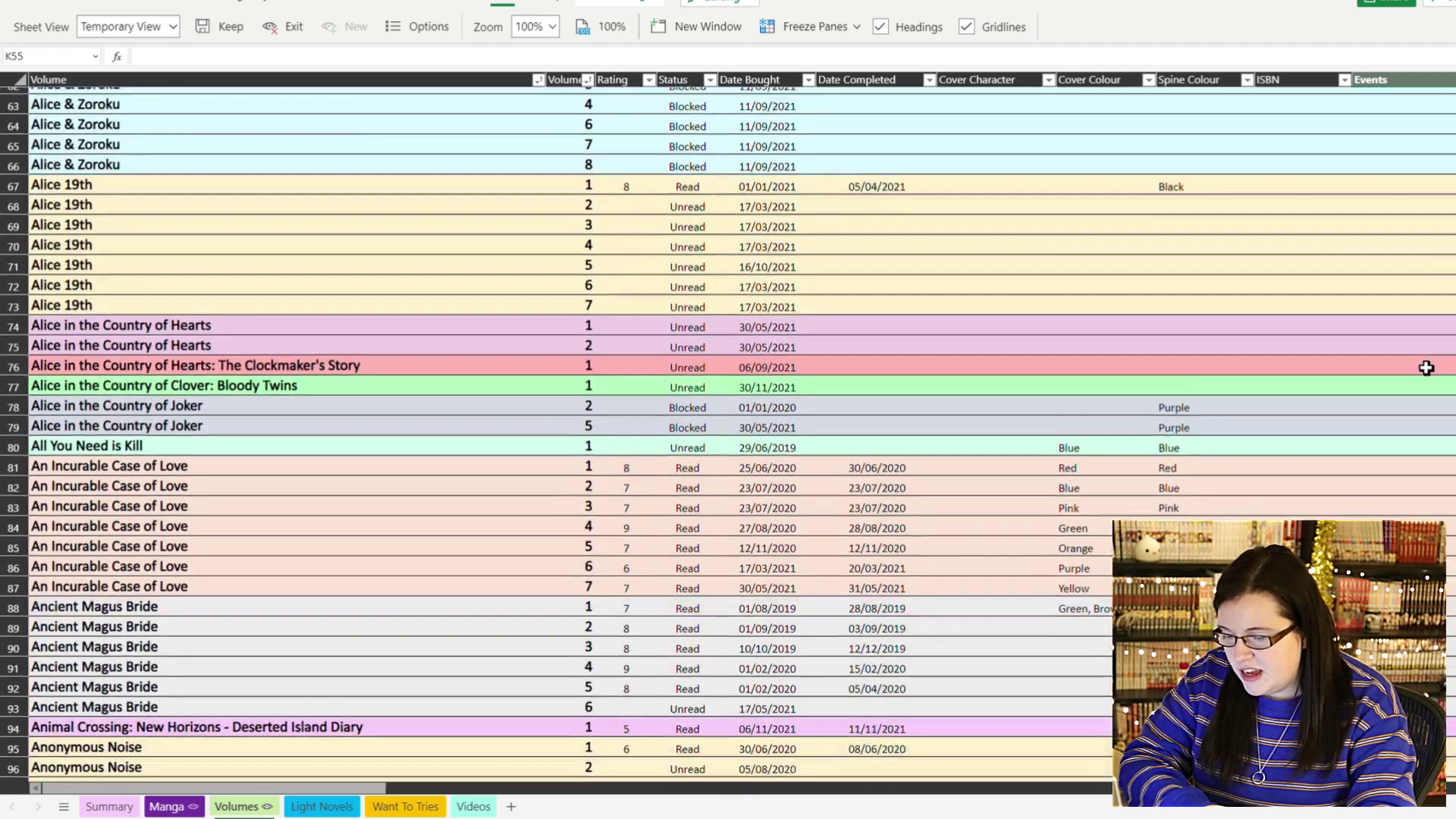
scroll(1427, 367, down, 12)
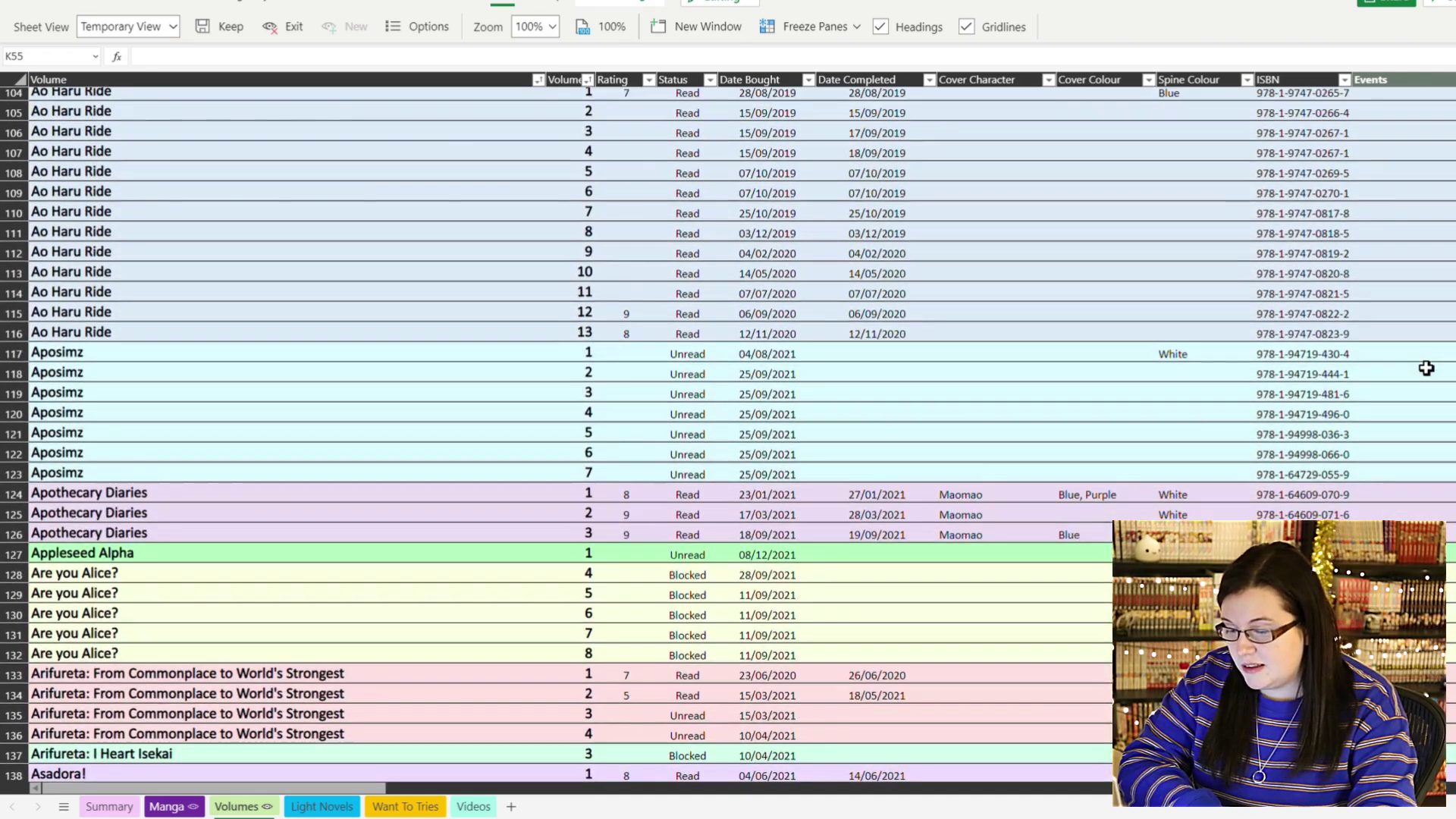
scroll(1427, 368, down, 7)
click(1434, 356)
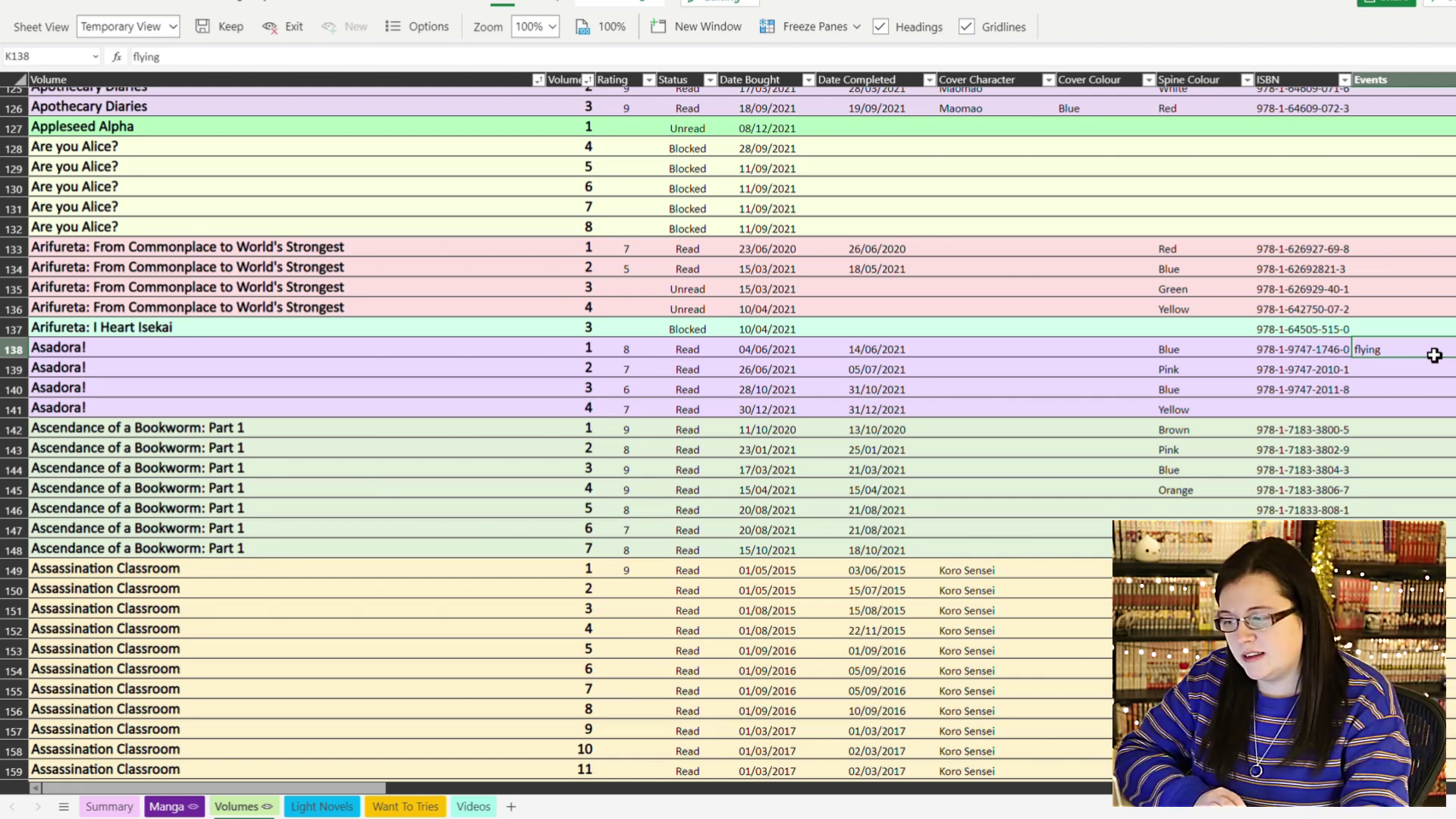
- Return to the start of the volume list and select the first SUBTOTAL counter cell, M2, beside the table
scroll(1434, 355, up, 20)
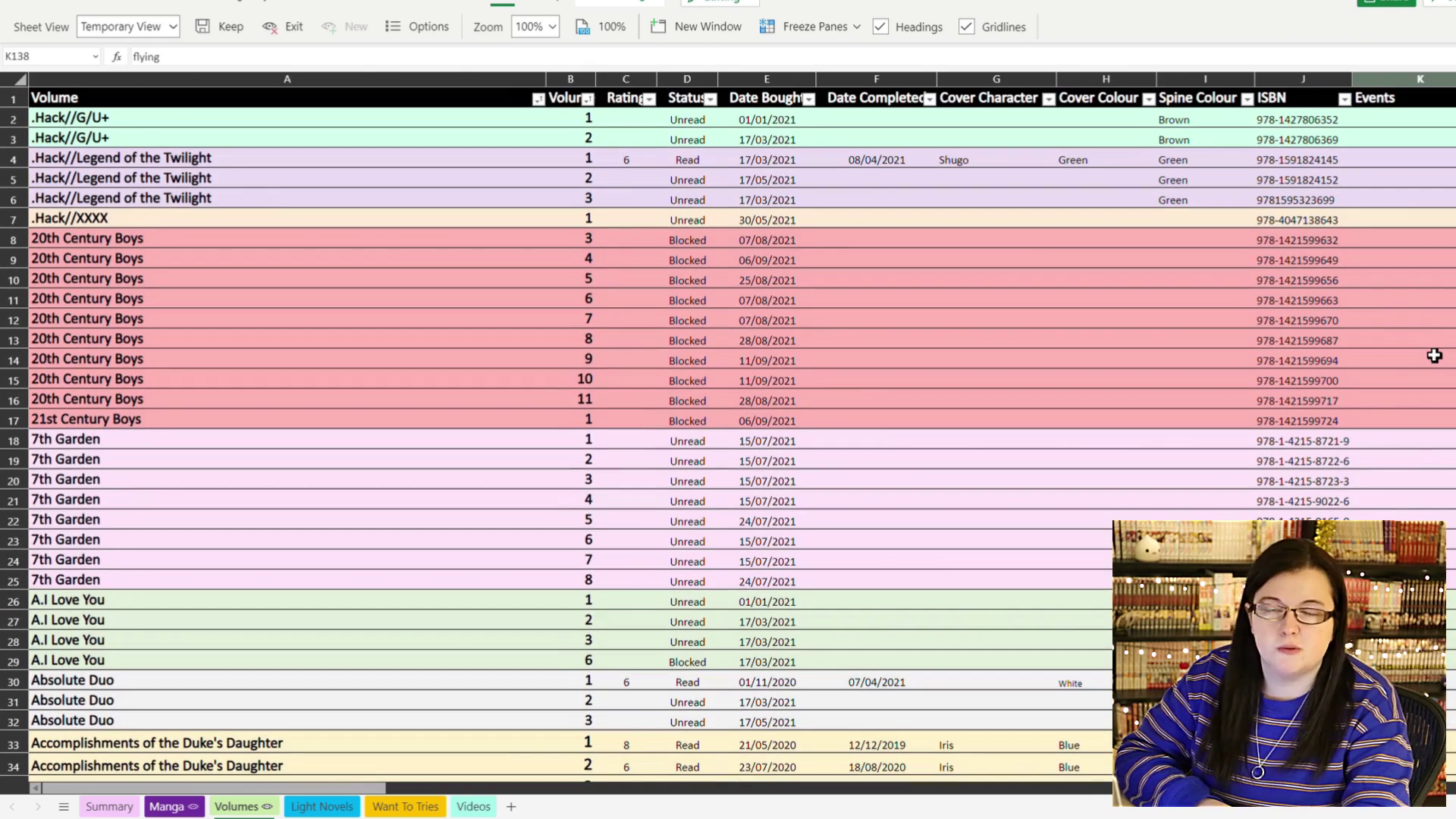
scroll(1434, 355, right, 3)
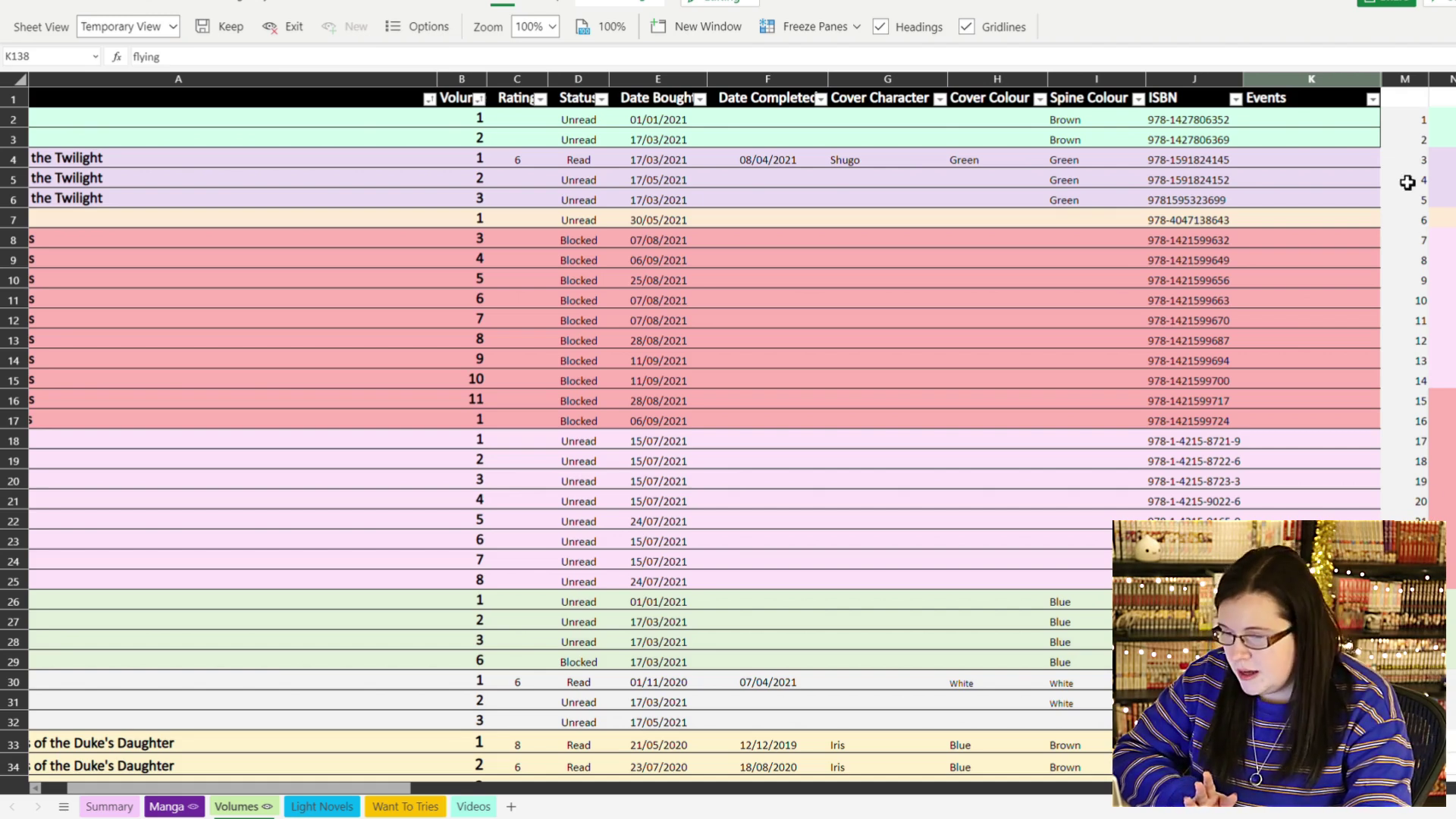
click(1417, 127)
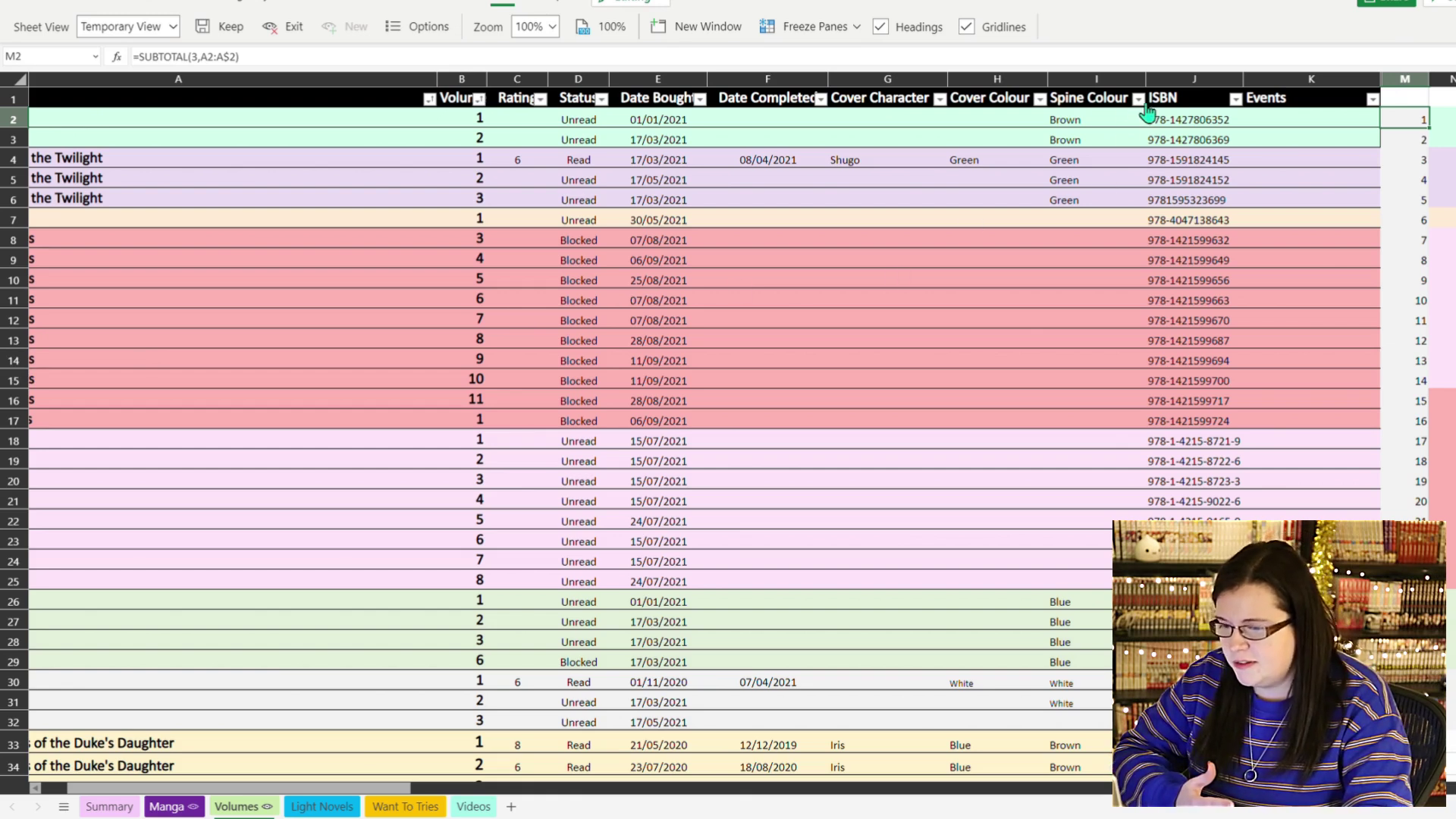
- Filter the Spine Colour column to show only the Blue volumes
click(1139, 99)
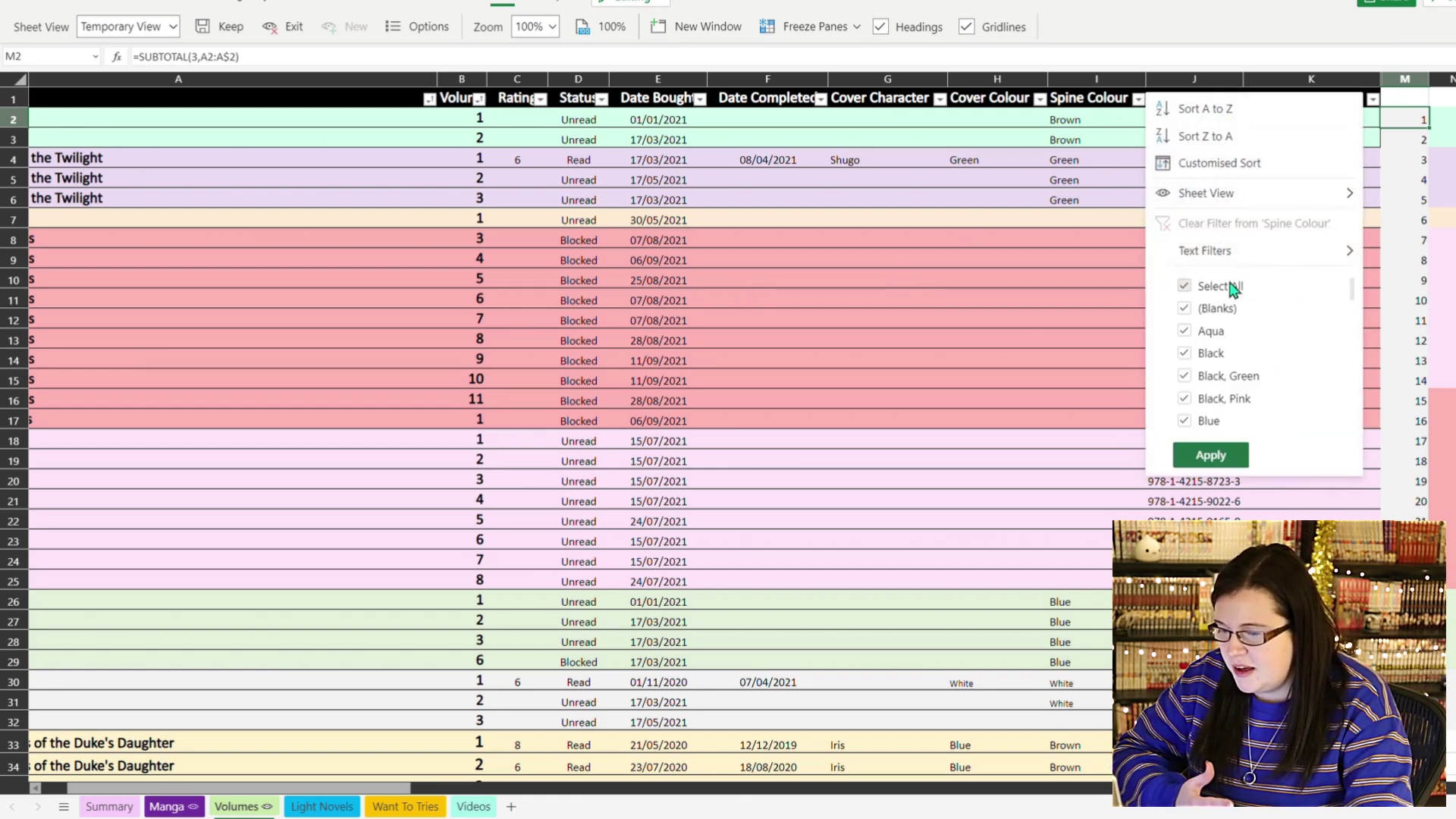
click(1235, 288)
scroll(1240, 326, down, 1)
scroll(1241, 334, up, 1)
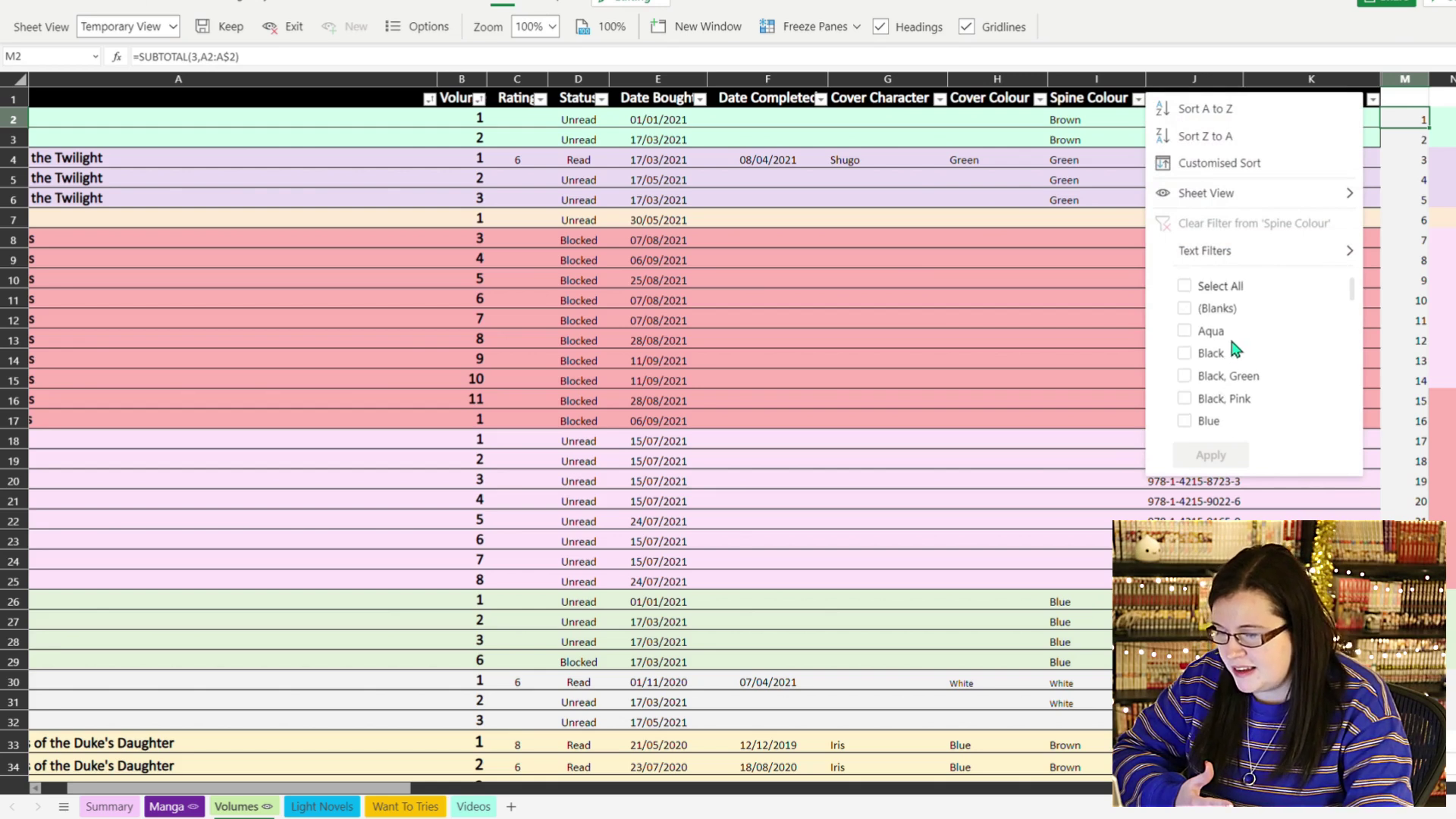
click(1212, 354)
click(1204, 351)
click(1208, 421)
click(1211, 455)
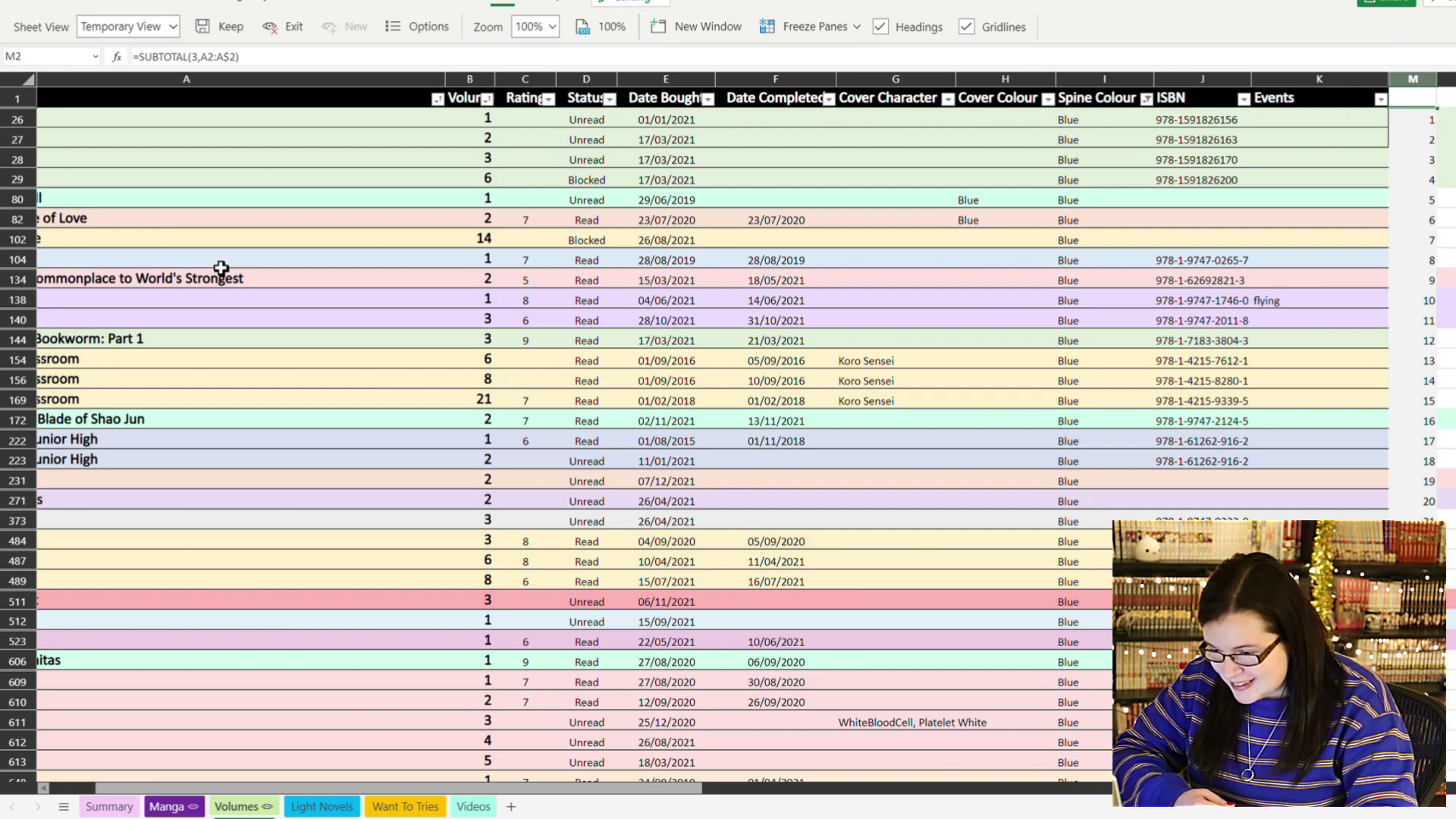
- Inspect the SUBTOTAL counter formula in M26, and select the counter cells M82 and M223 in the filtered list
click(1431, 124)
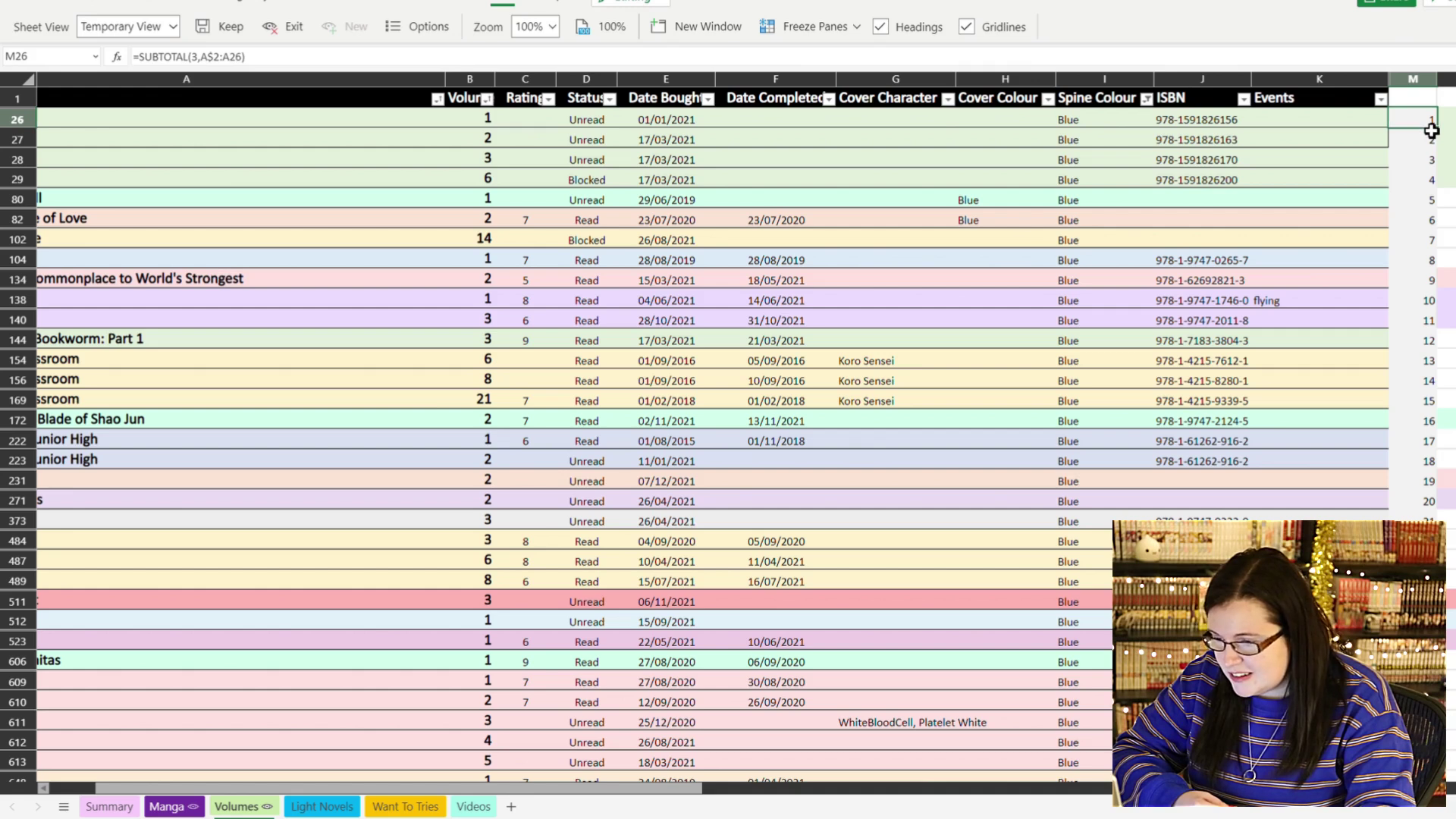
click(301, 72)
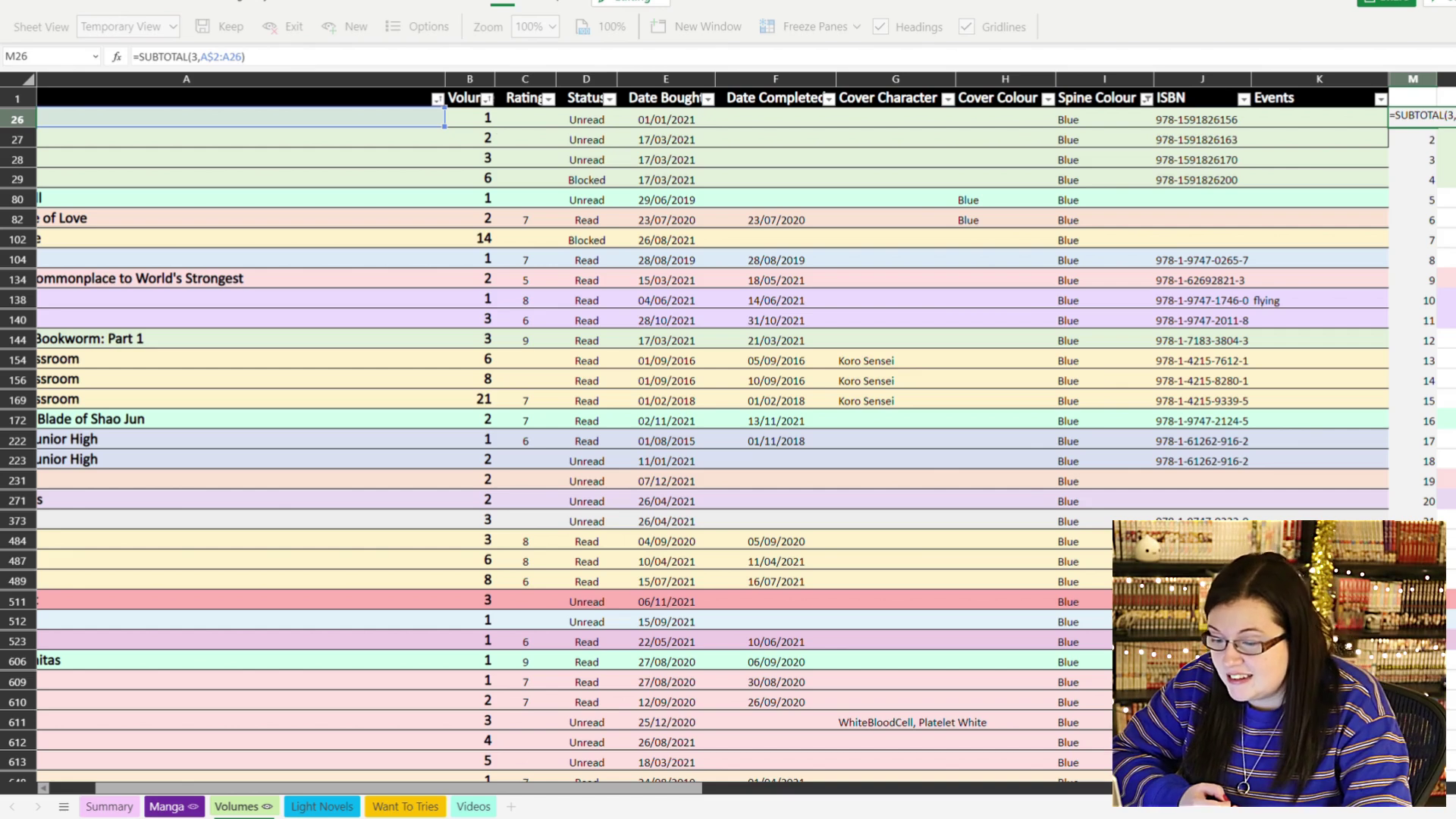
key(Return)
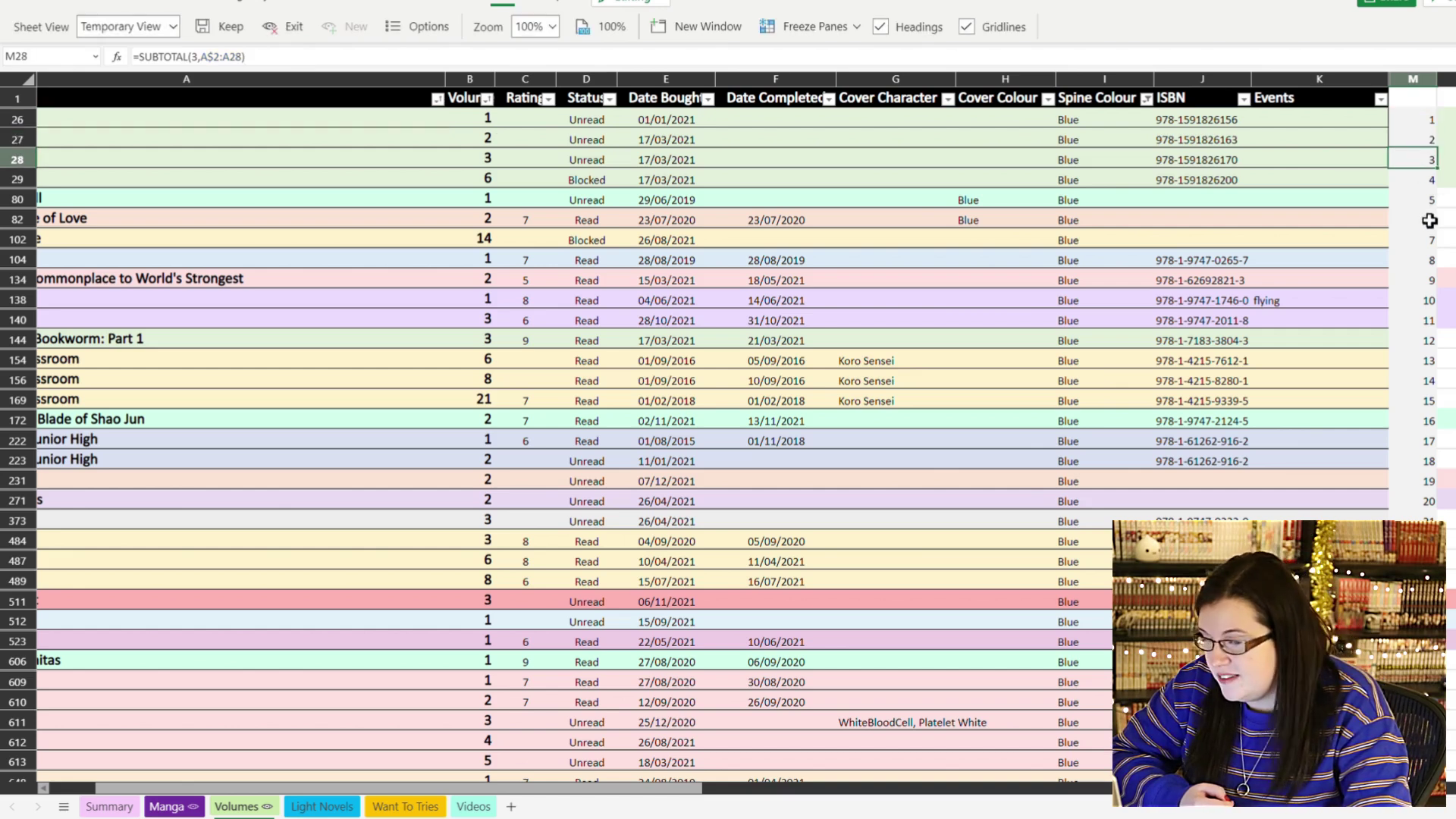
click(1431, 219)
scroll(1434, 273, down, 2)
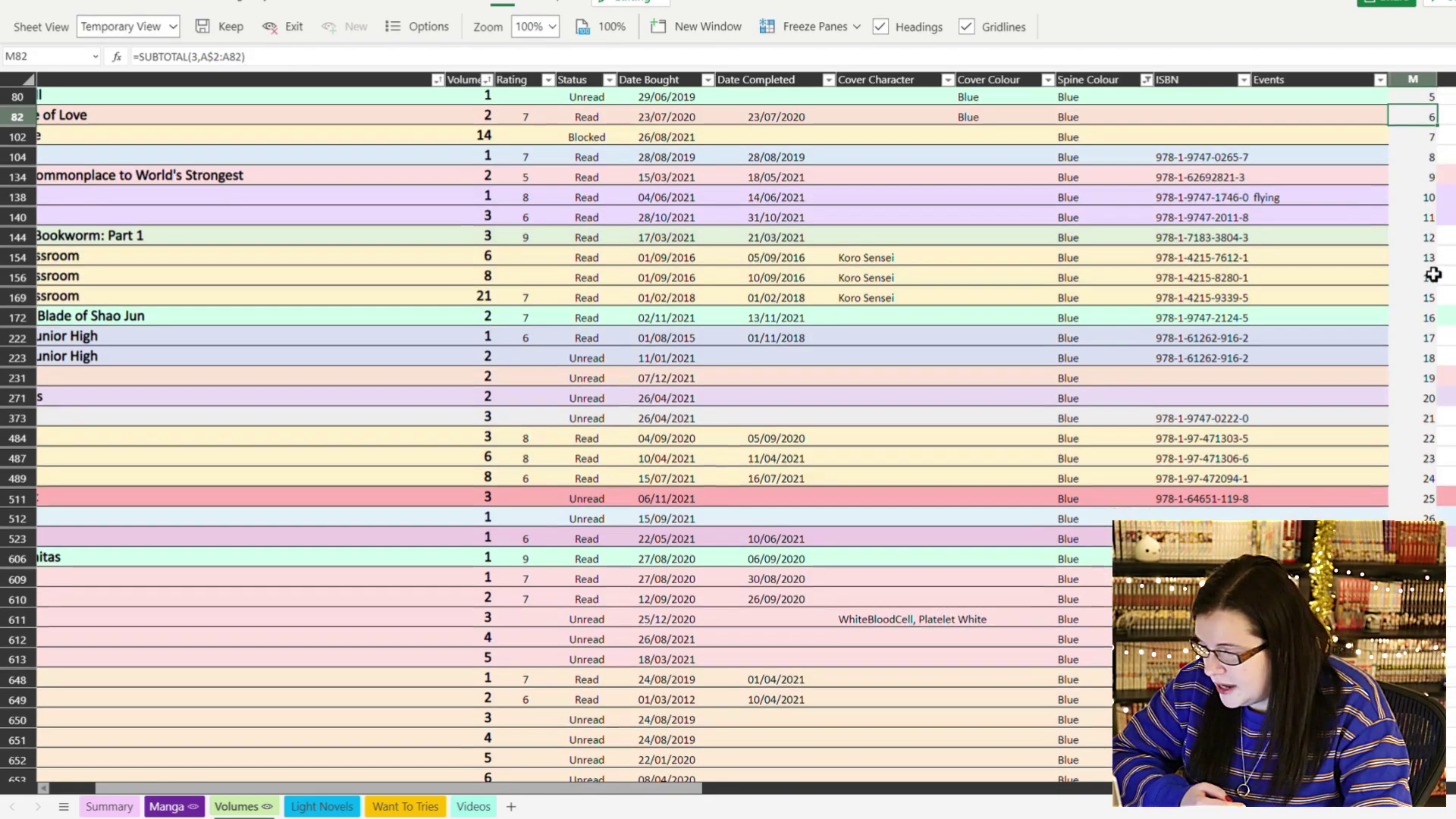
click(1430, 357)
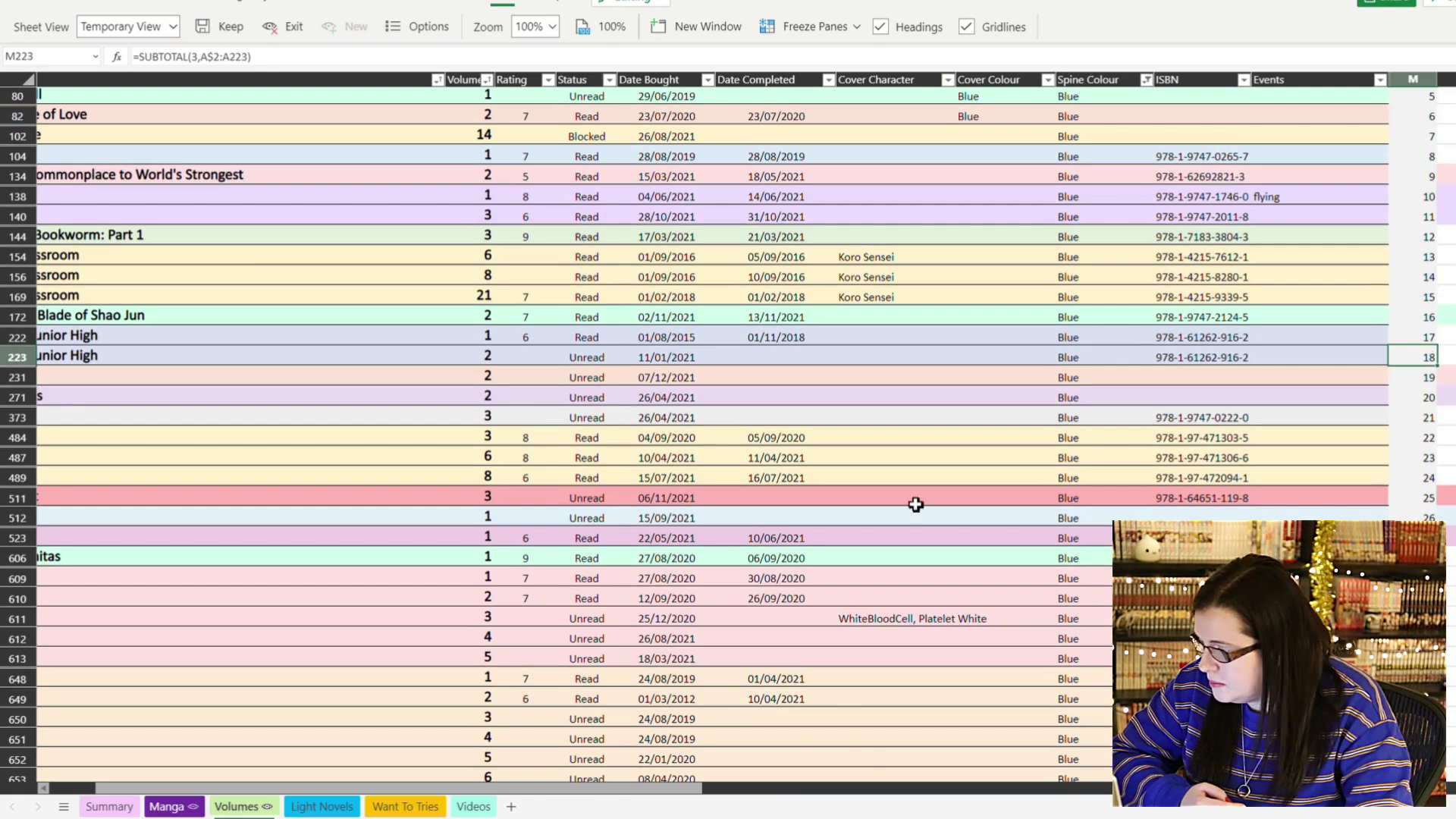
- Look over the filtered volume titles, clear the Spine Colour filter, and check the filter options for Date Bought
scroll(473, 800, left, 2)
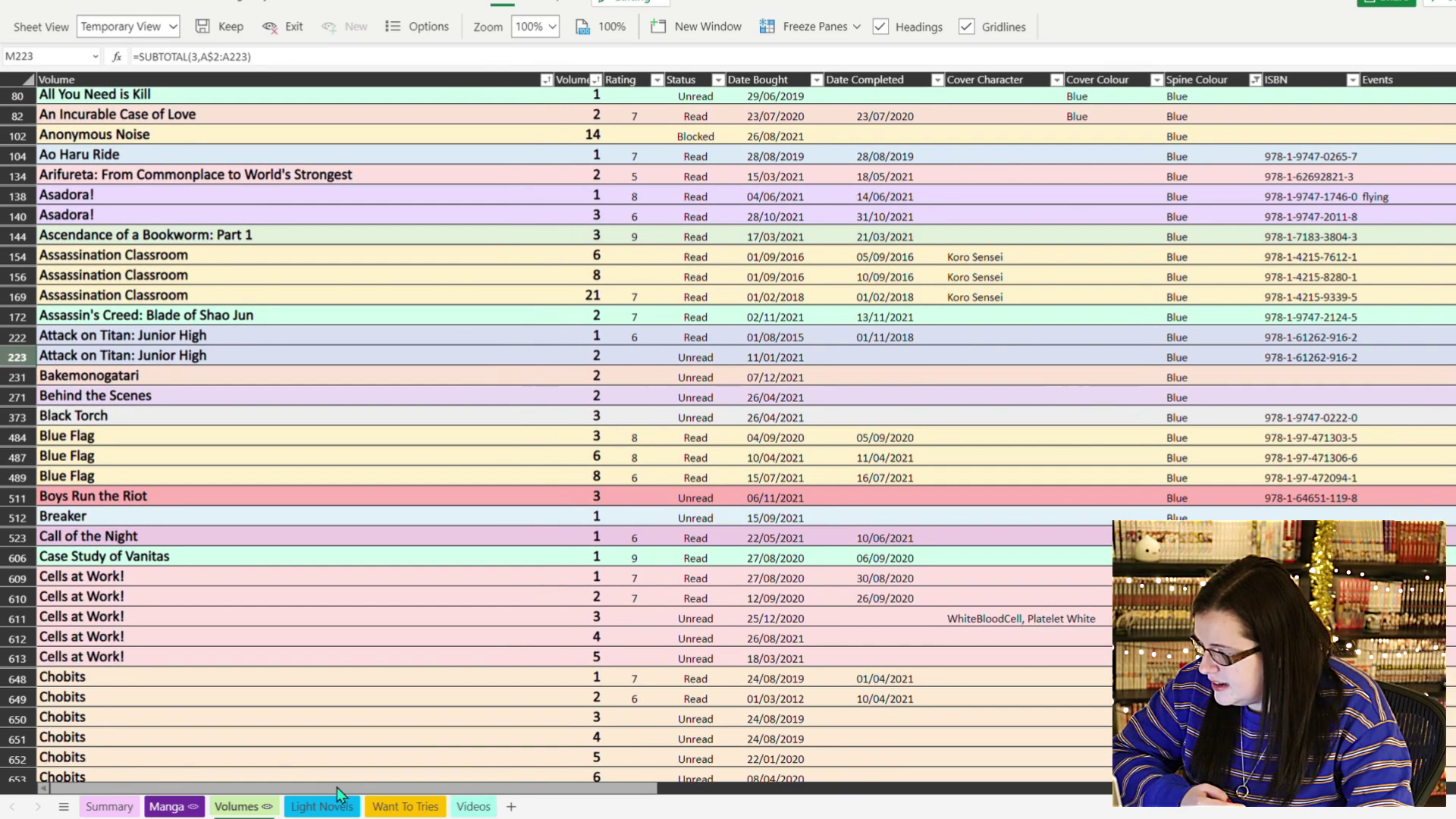
scroll(653, 596, up, 2)
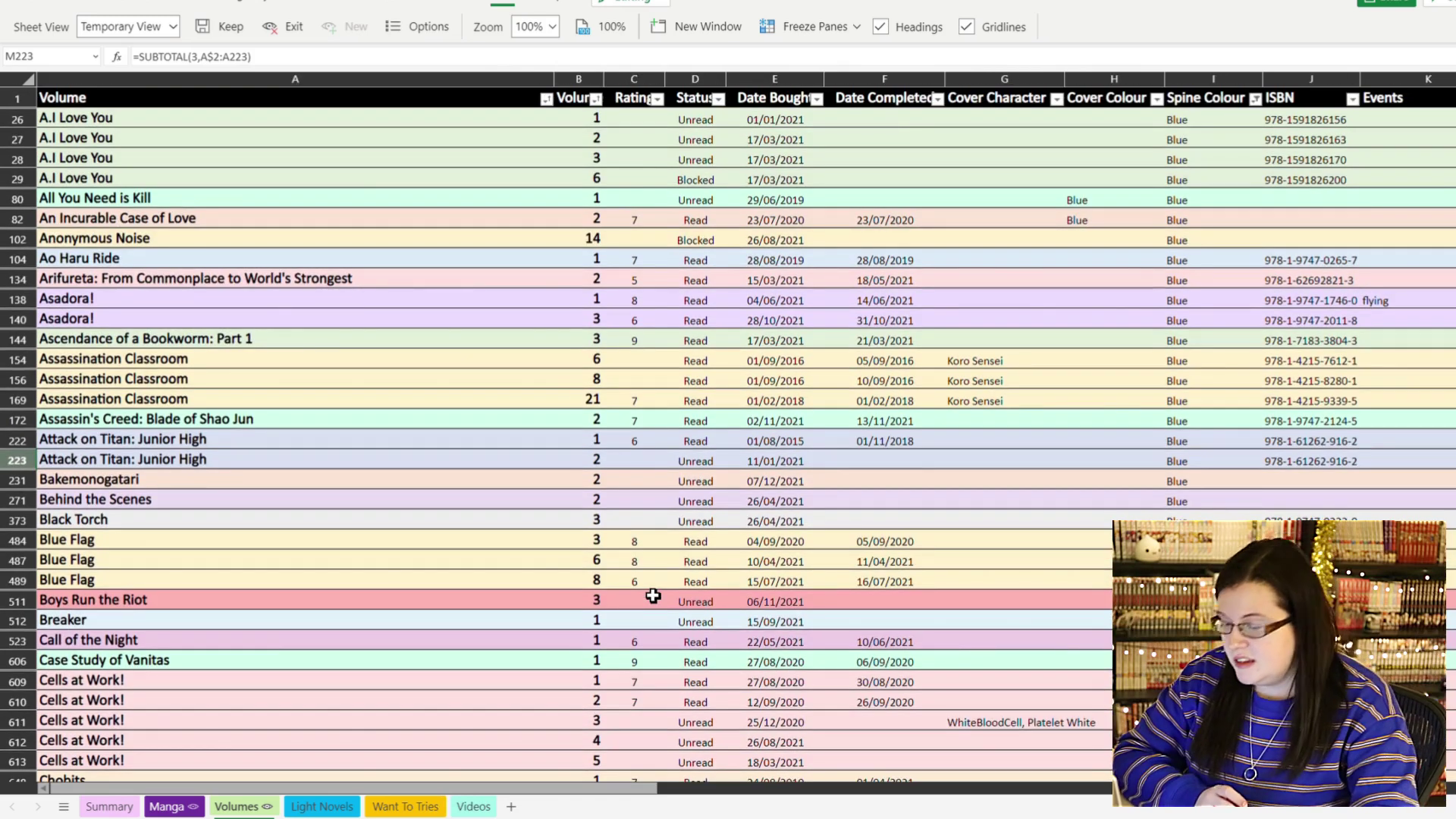
drag(605, 789, 834, 692)
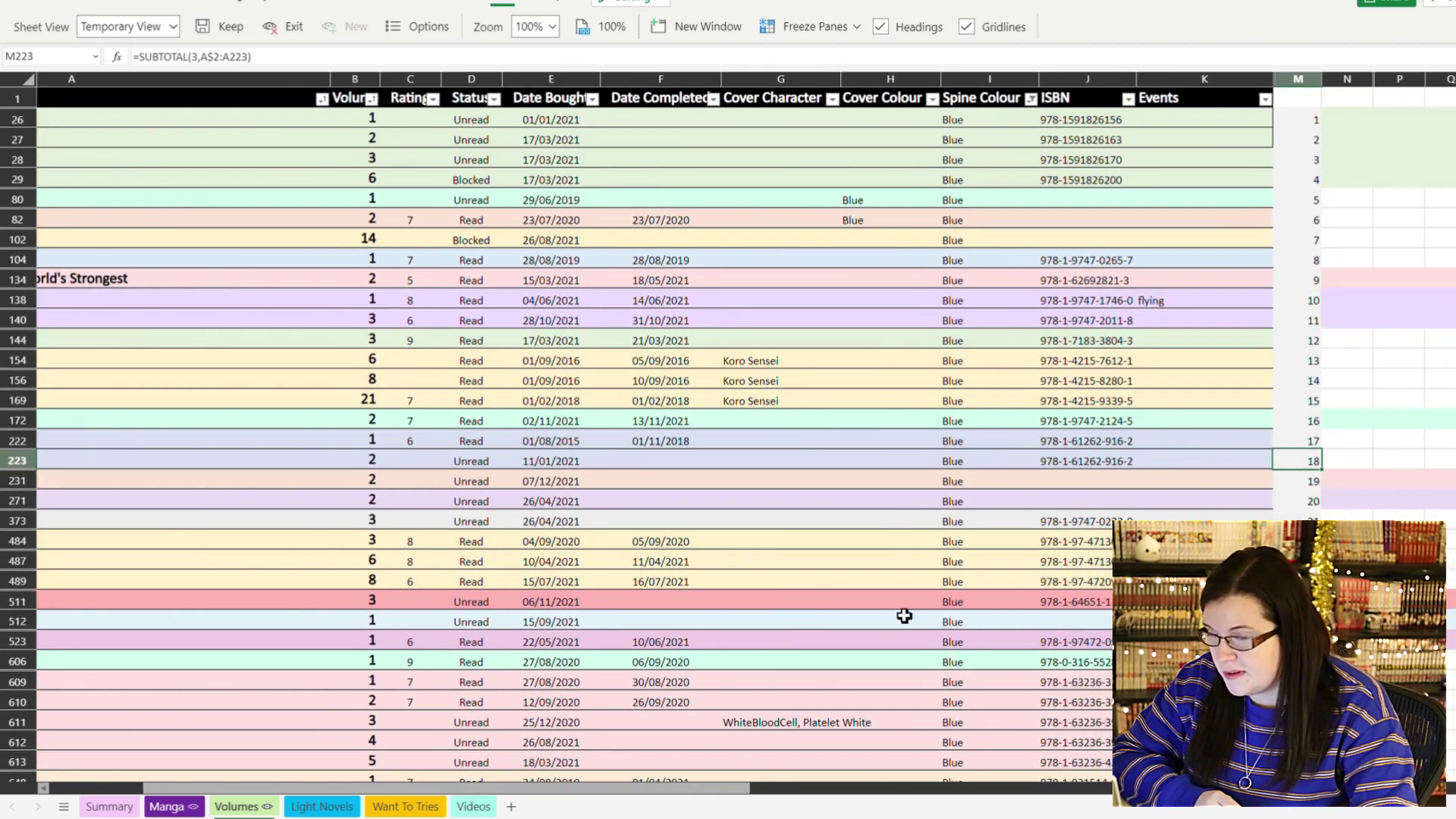
click(1031, 99)
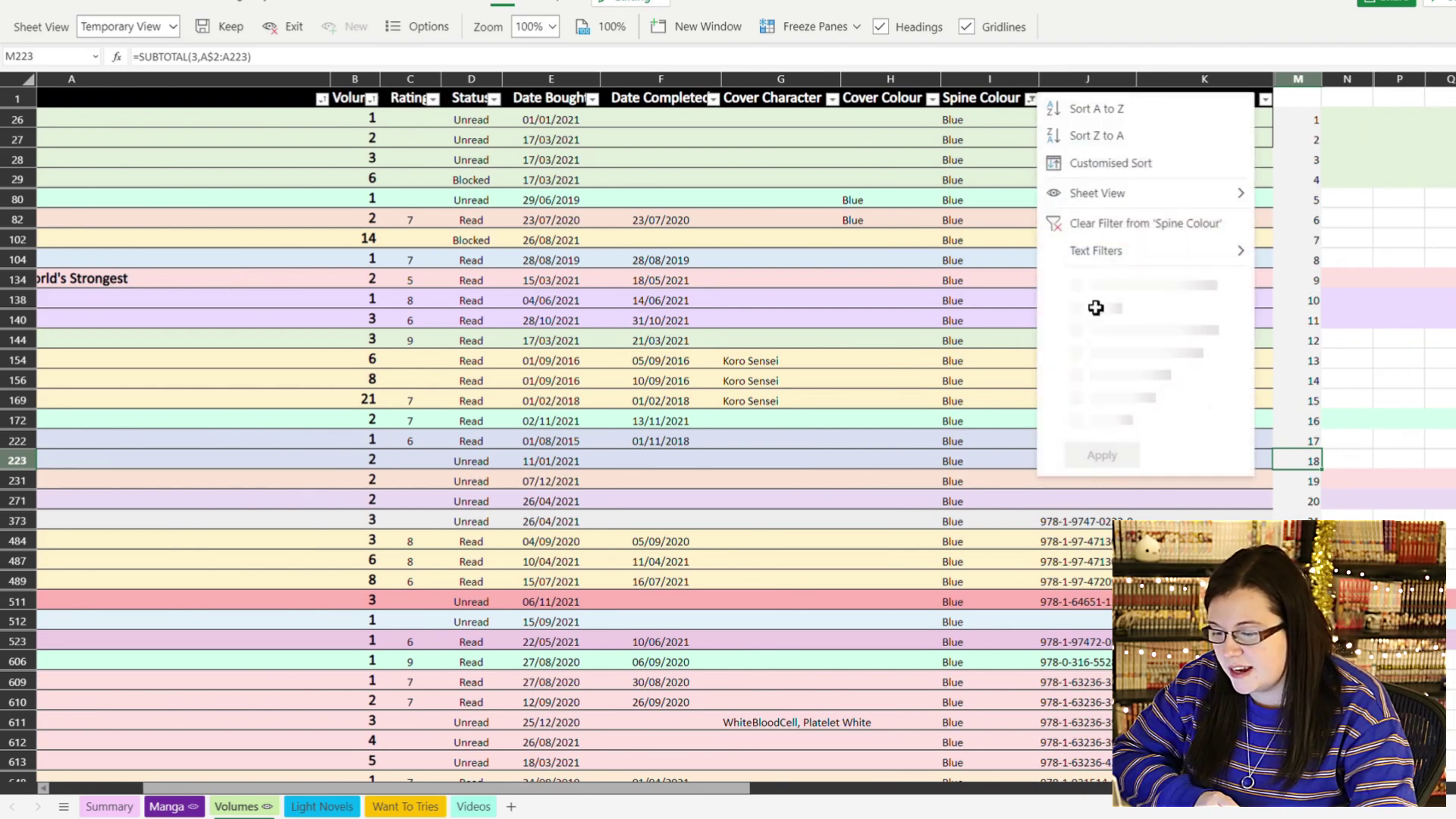
click(1123, 229)
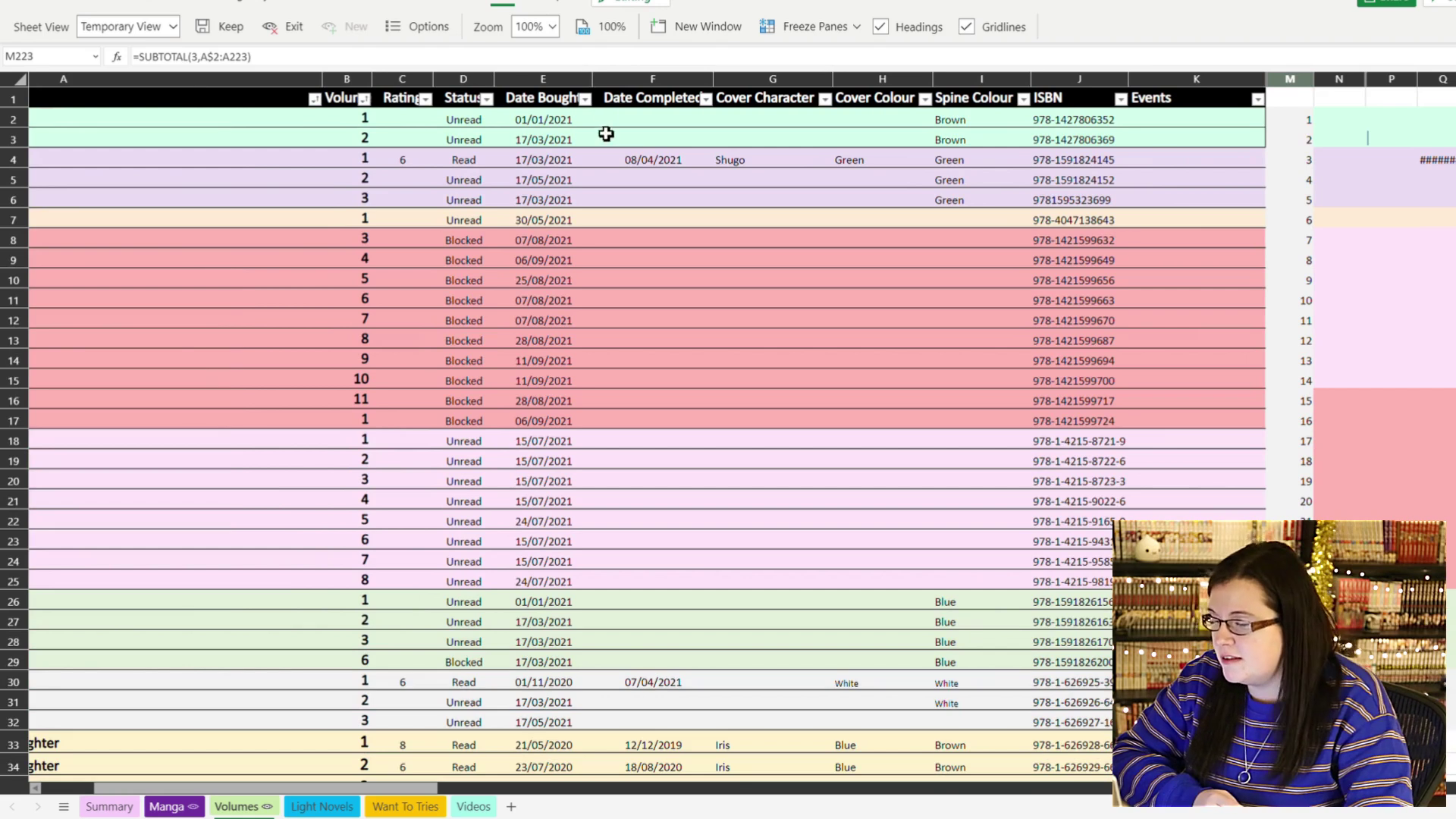
click(586, 99)
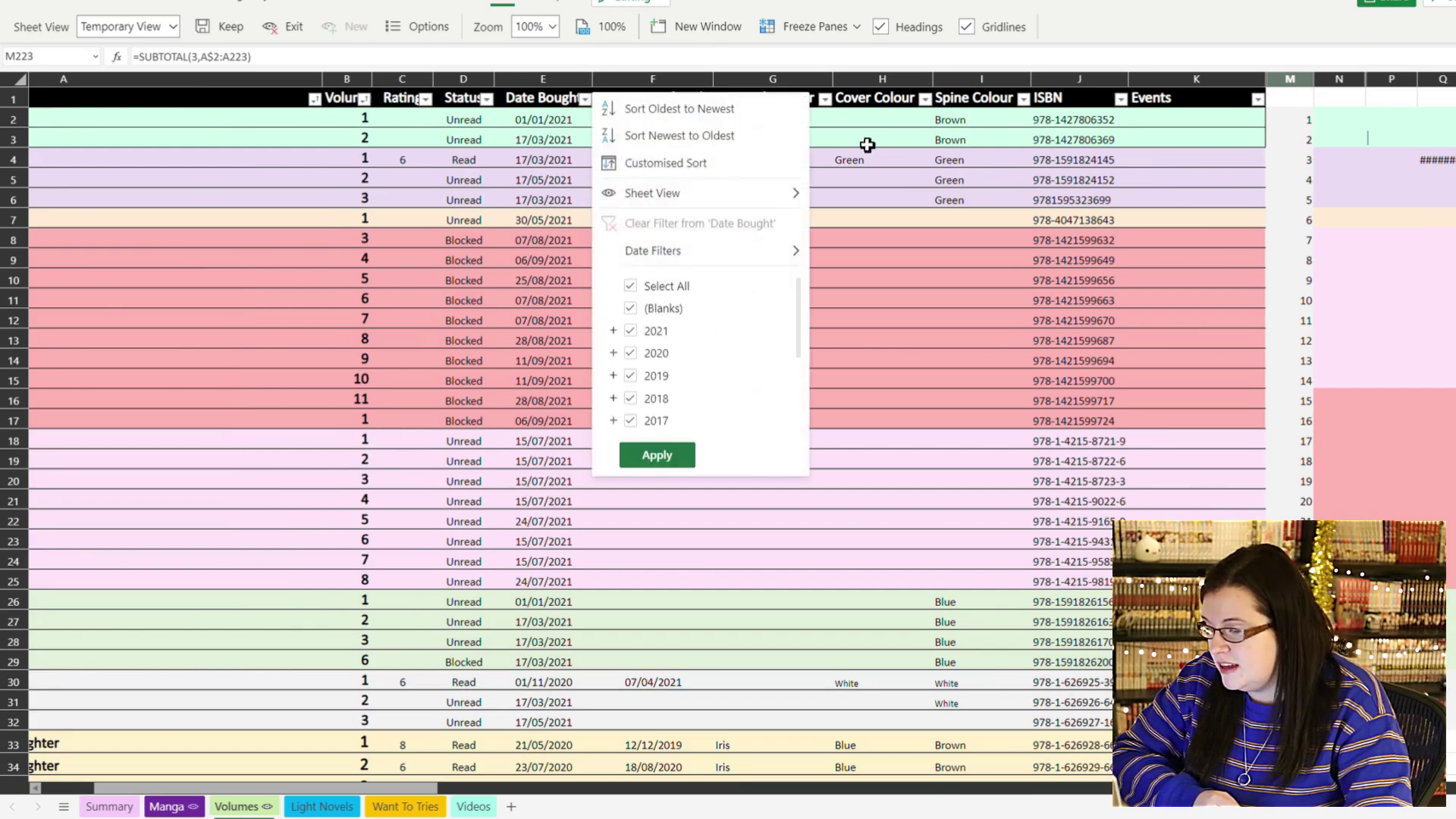
click(883, 177)
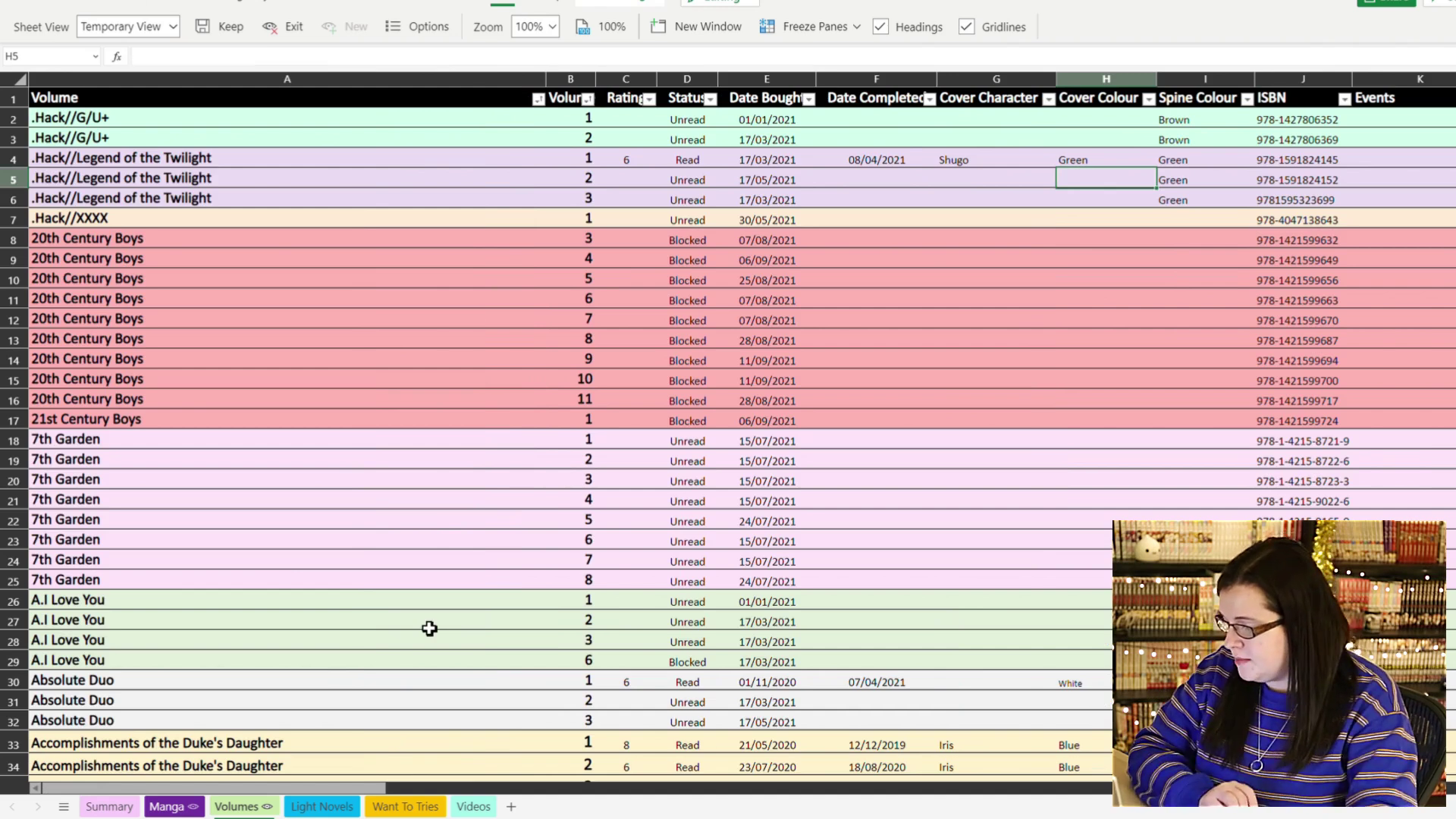
- Switch to the Light Novels sheet and select the titles Invincible Shovel and I Shall Survive Using Potions
click(323, 806)
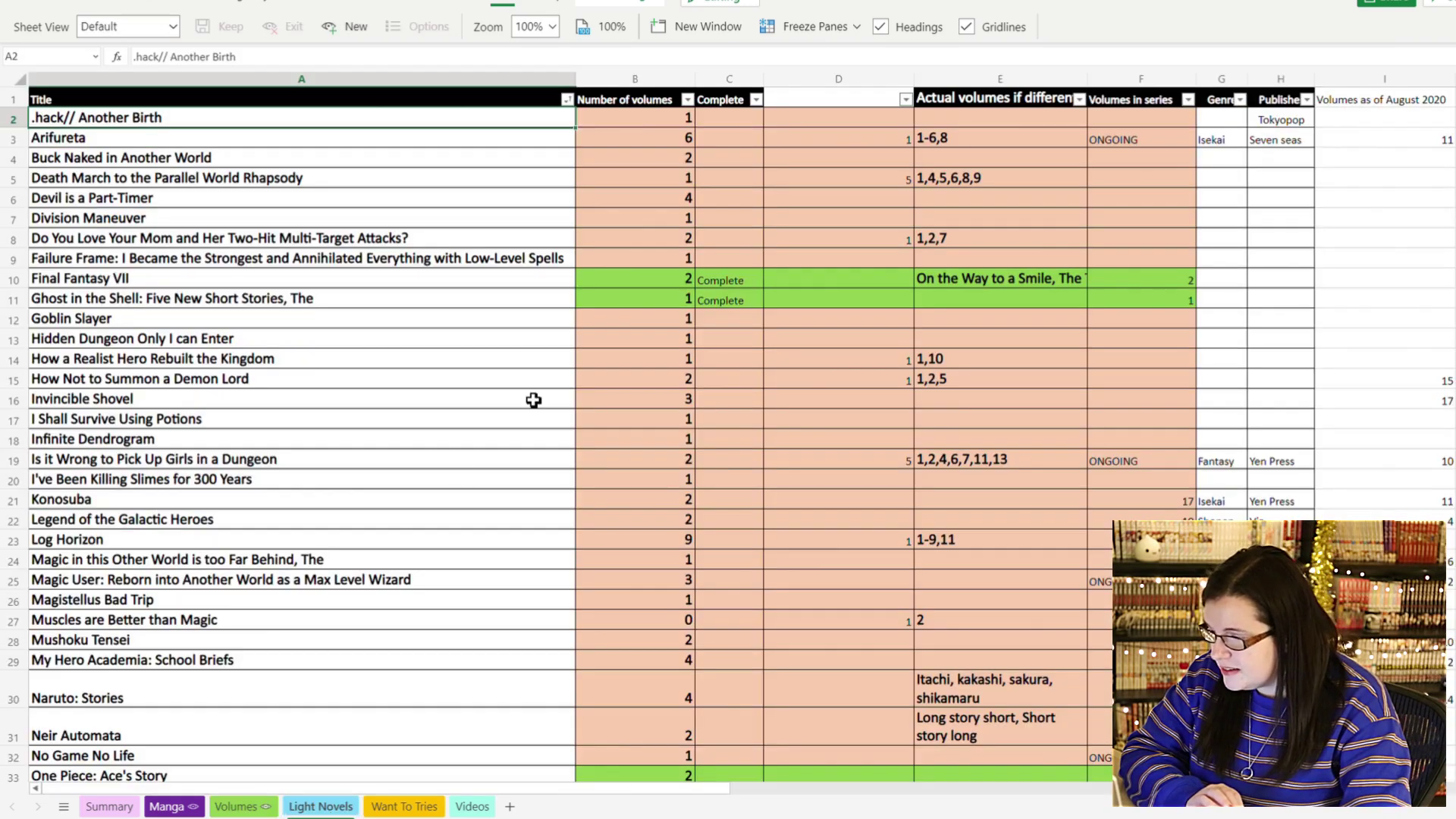
click(534, 401)
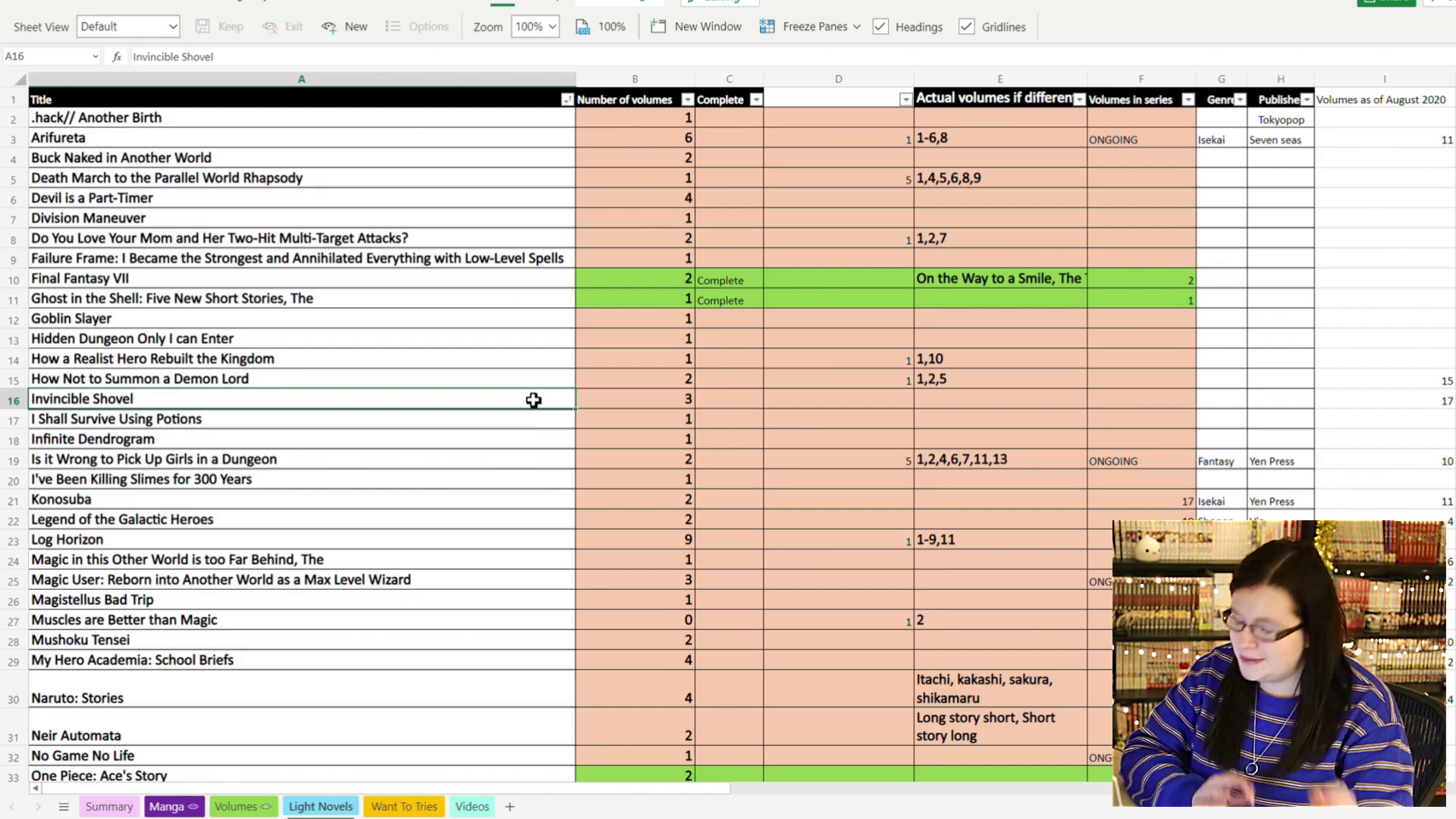
click(603, 421)
click(551, 427)
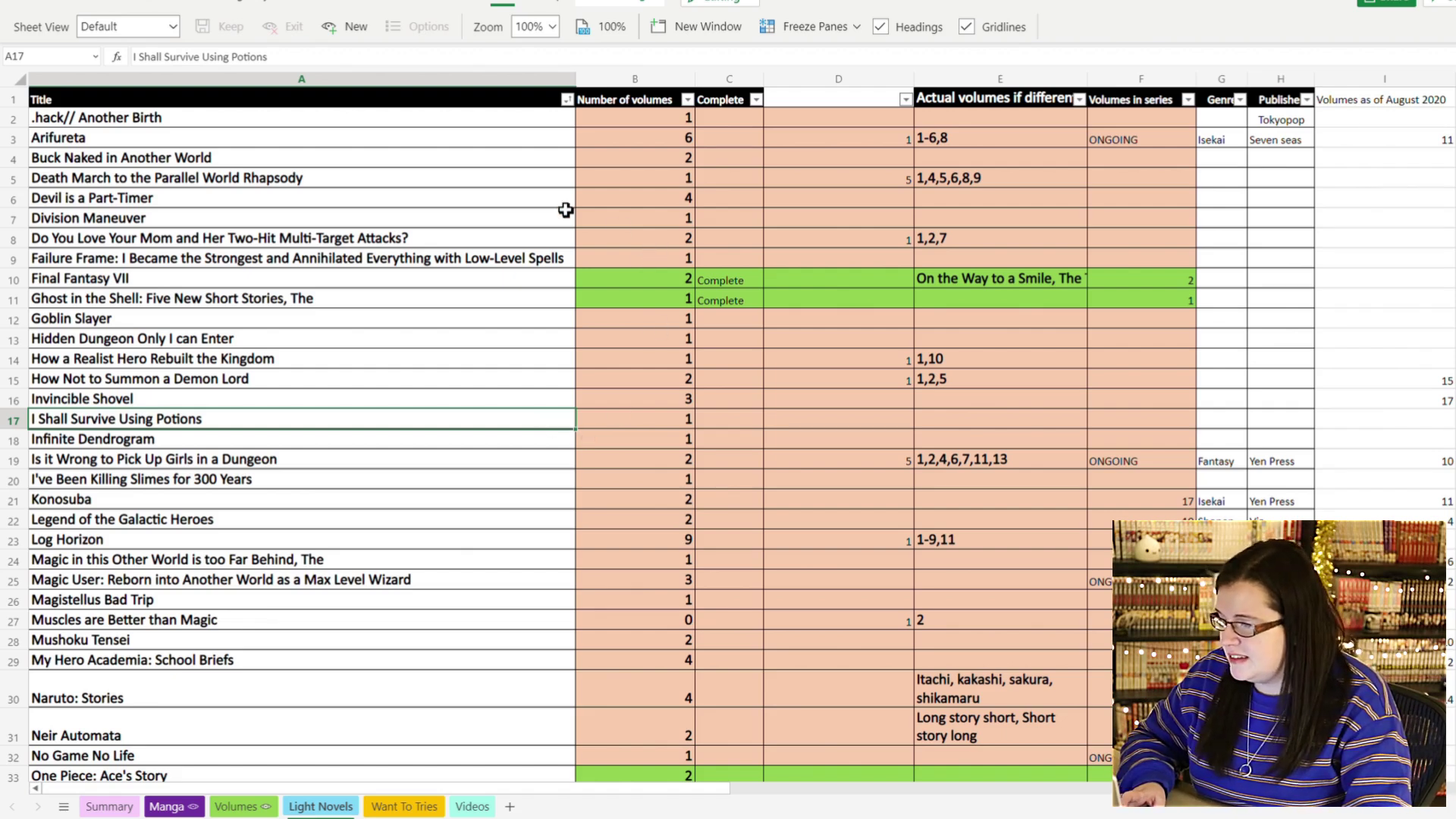
- Select the Additional Volumes heading in D1 and look through the whole light novel list
click(803, 104)
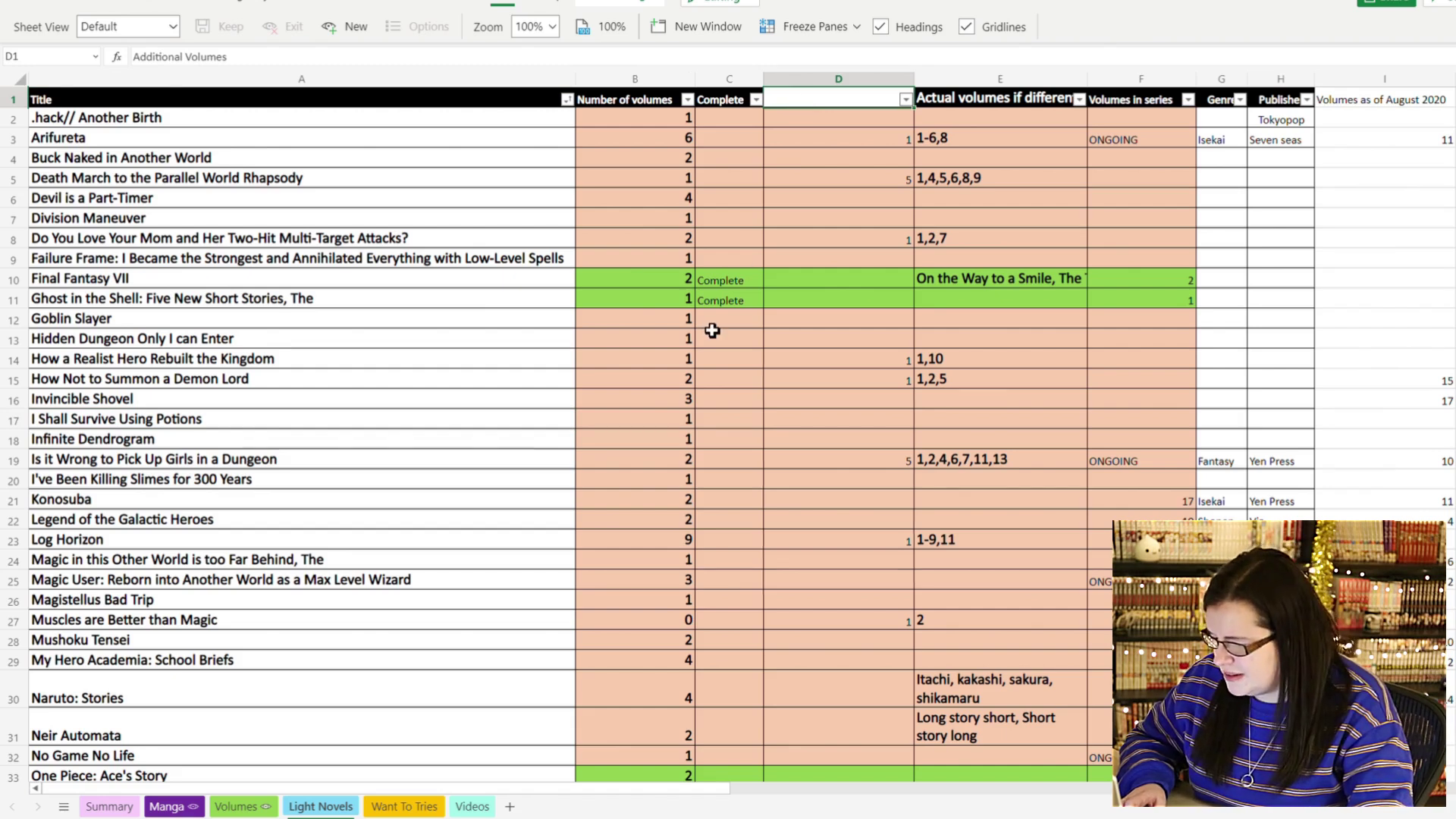
scroll(708, 326, down, 10)
scroll(785, 484, up, 10)
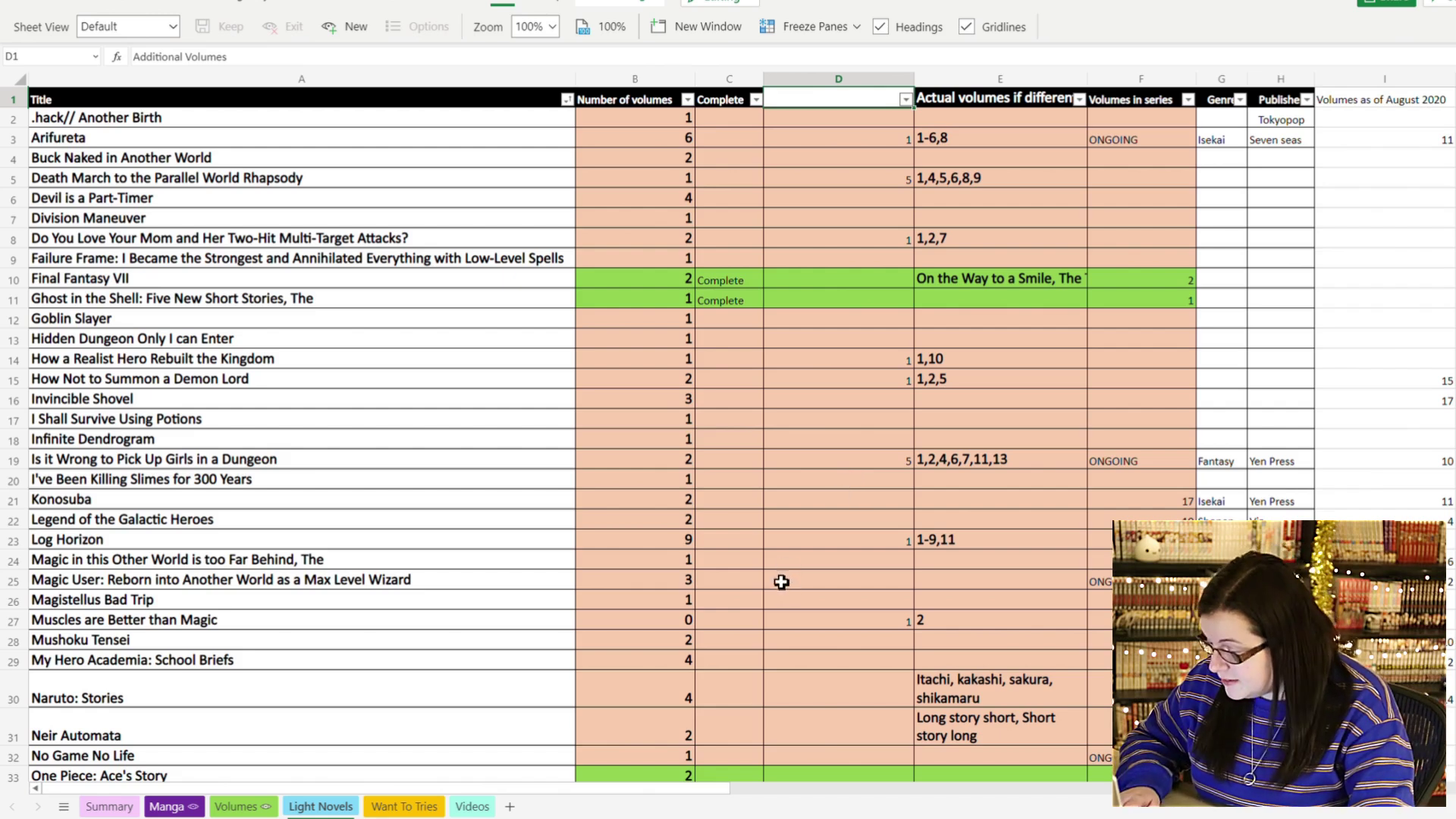
- Switch to the Want To Tries sheet and look through the Series to try list
click(410, 808)
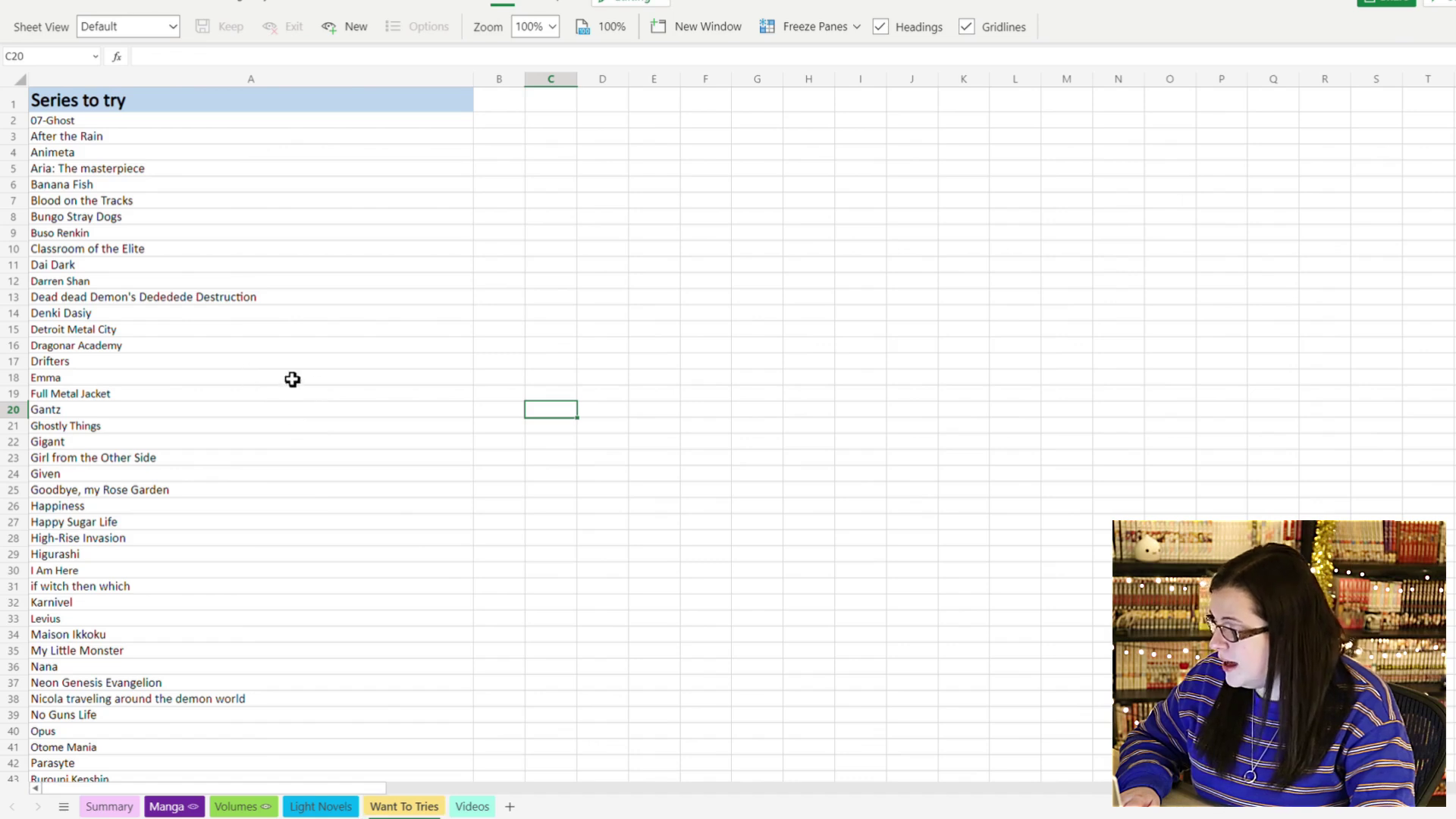
scroll(357, 393, down, 9)
scroll(356, 394, up, 2)
scroll(356, 394, up, 7)
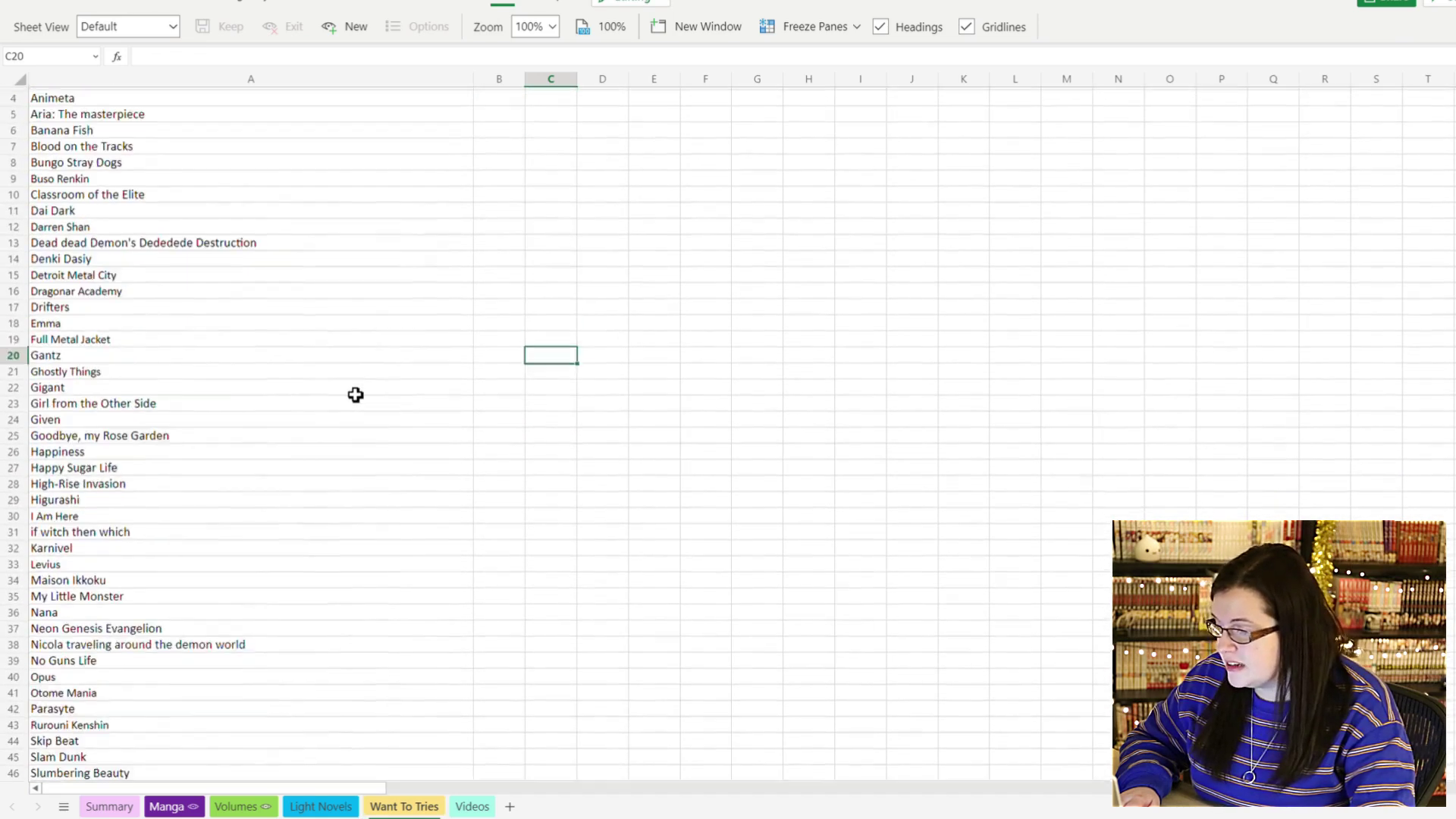
- Select the Drifters entry and the if witch then which entry in the Series to try list
click(388, 365)
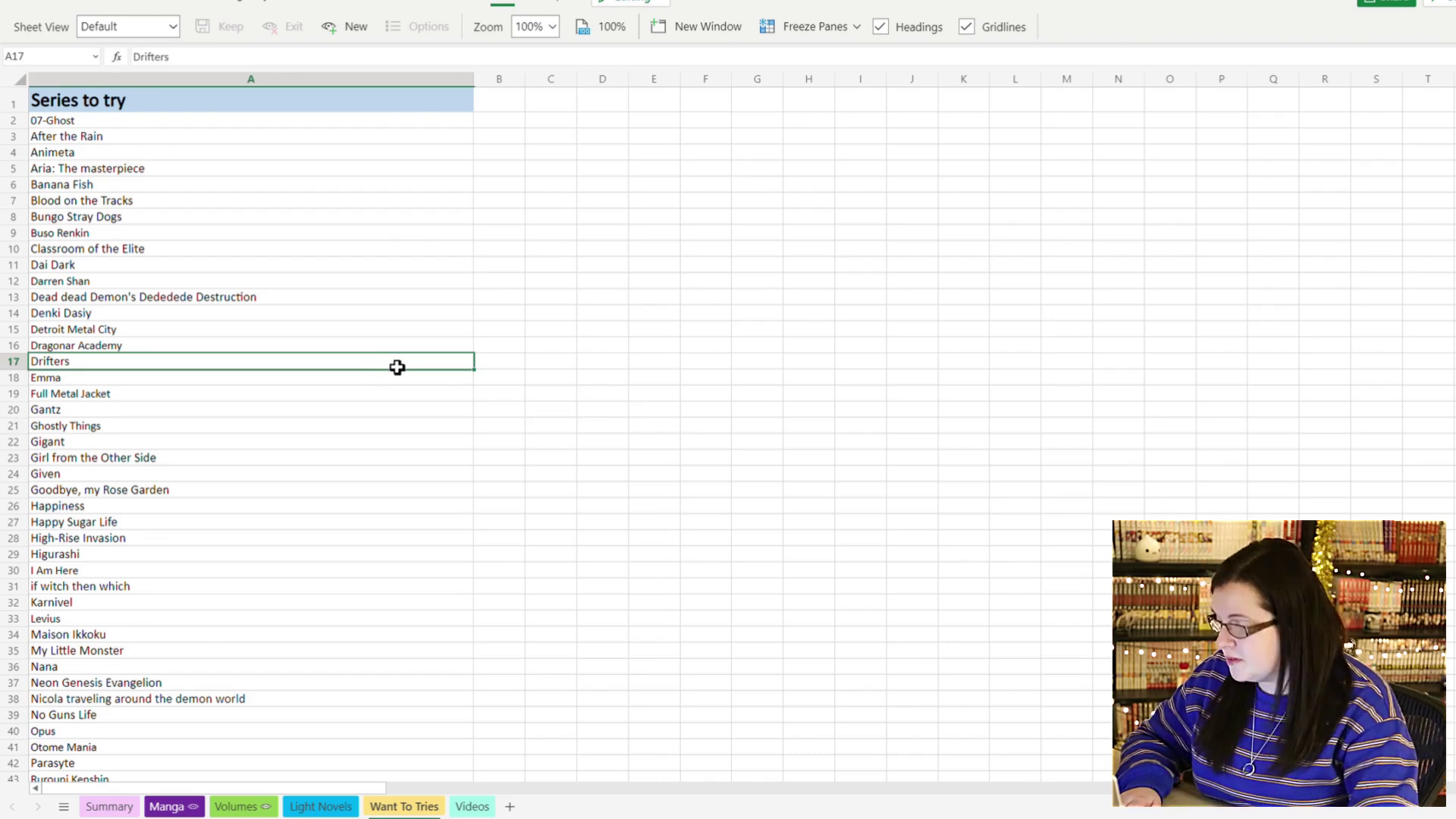
scroll(443, 383, down, 4)
click(445, 383)
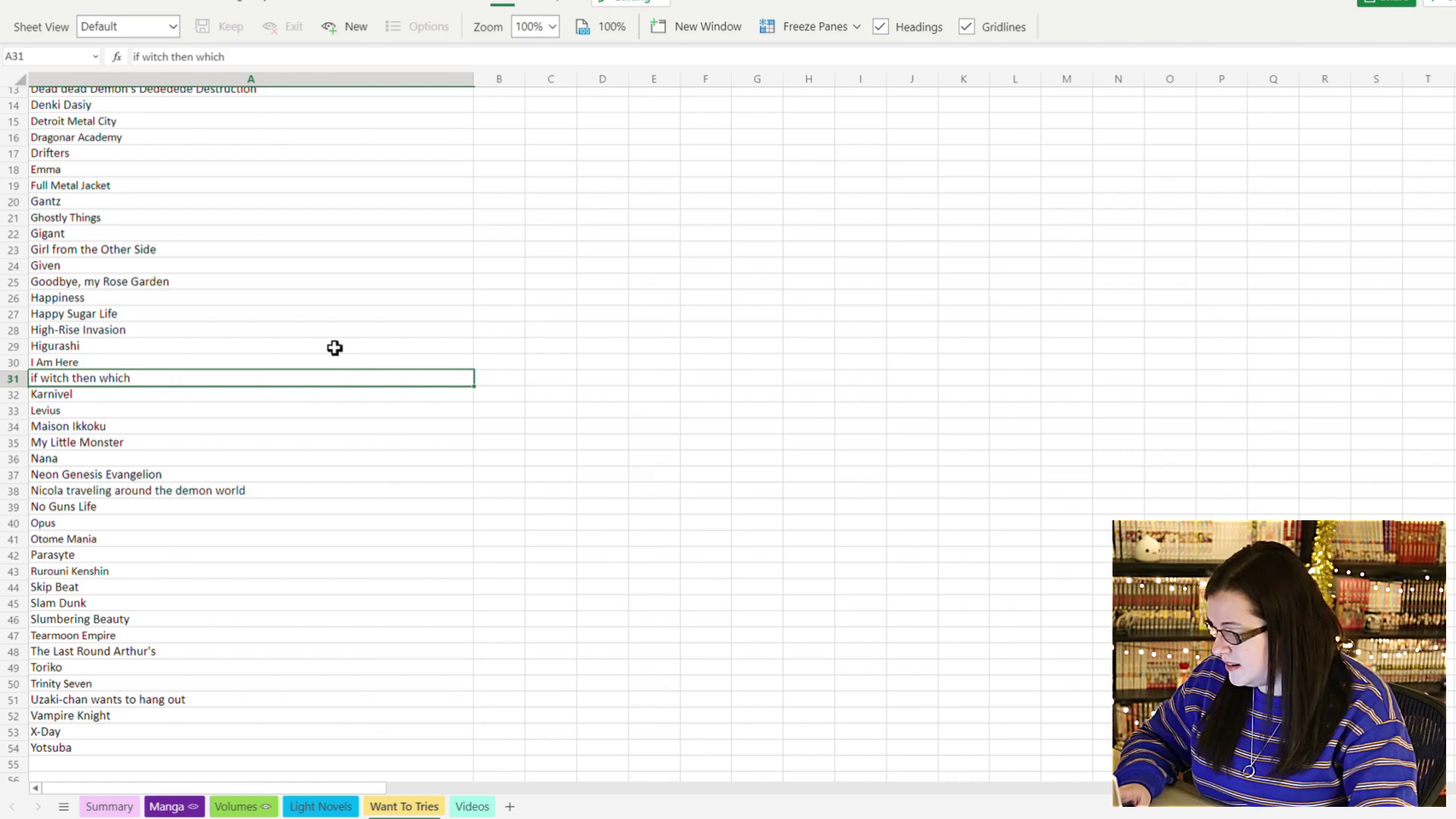
- Look through the Series to try list down to its last entry and return to the heading
scroll(380, 377, down, 4)
scroll(395, 439, up, 8)
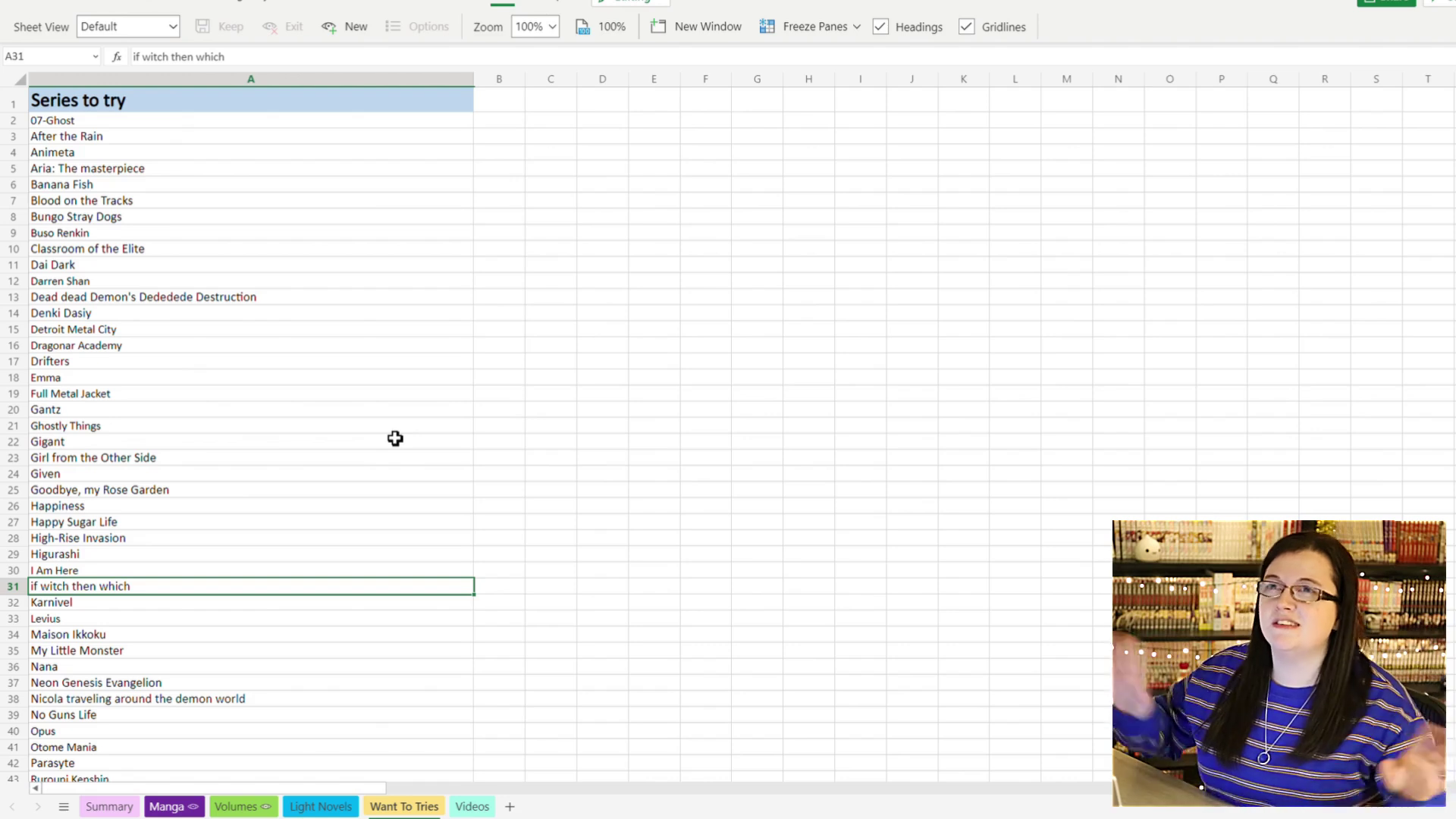
scroll(395, 438, down, 6)
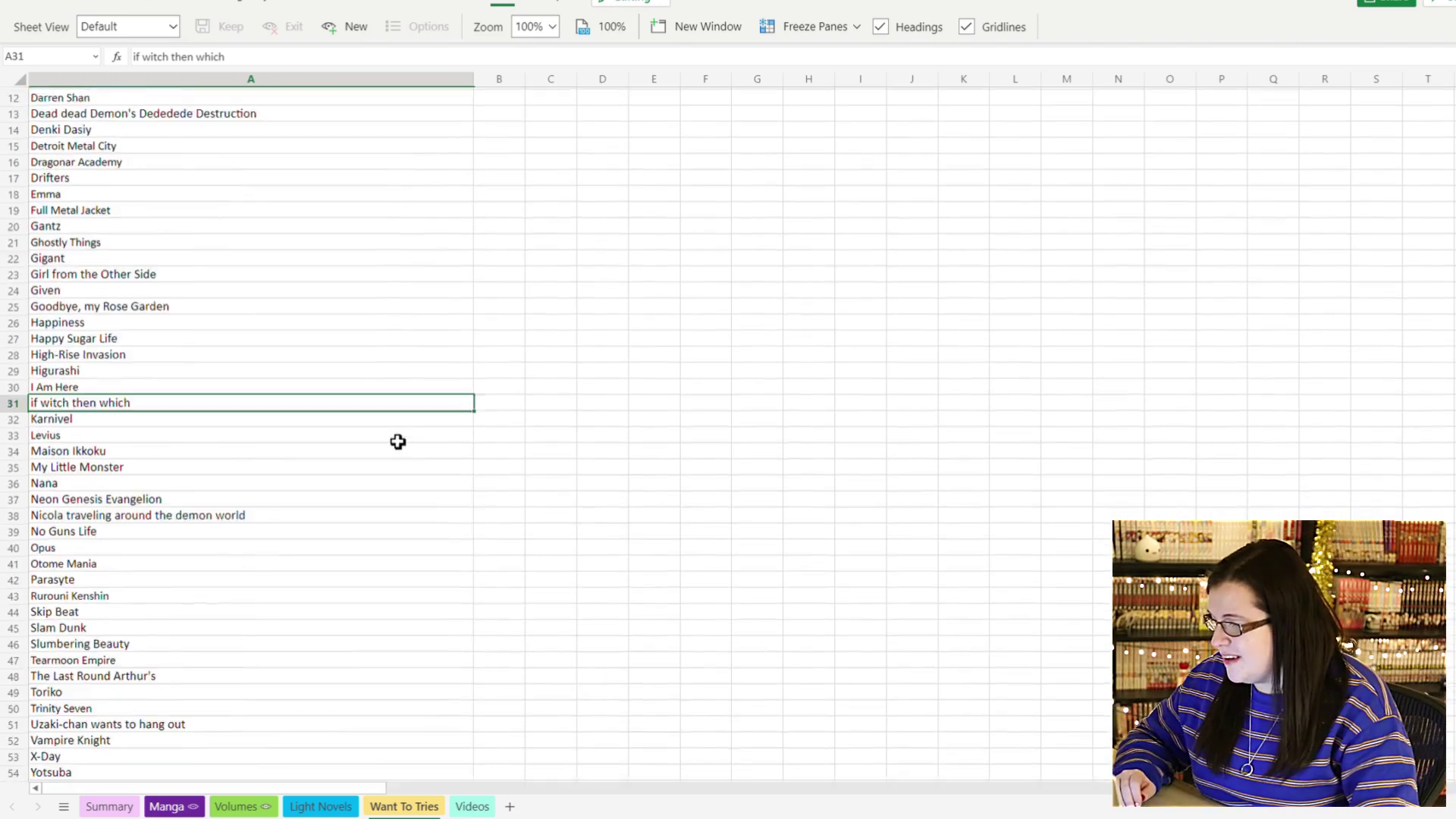
scroll(406, 452, up, 6)
scroll(406, 452, up, 1)
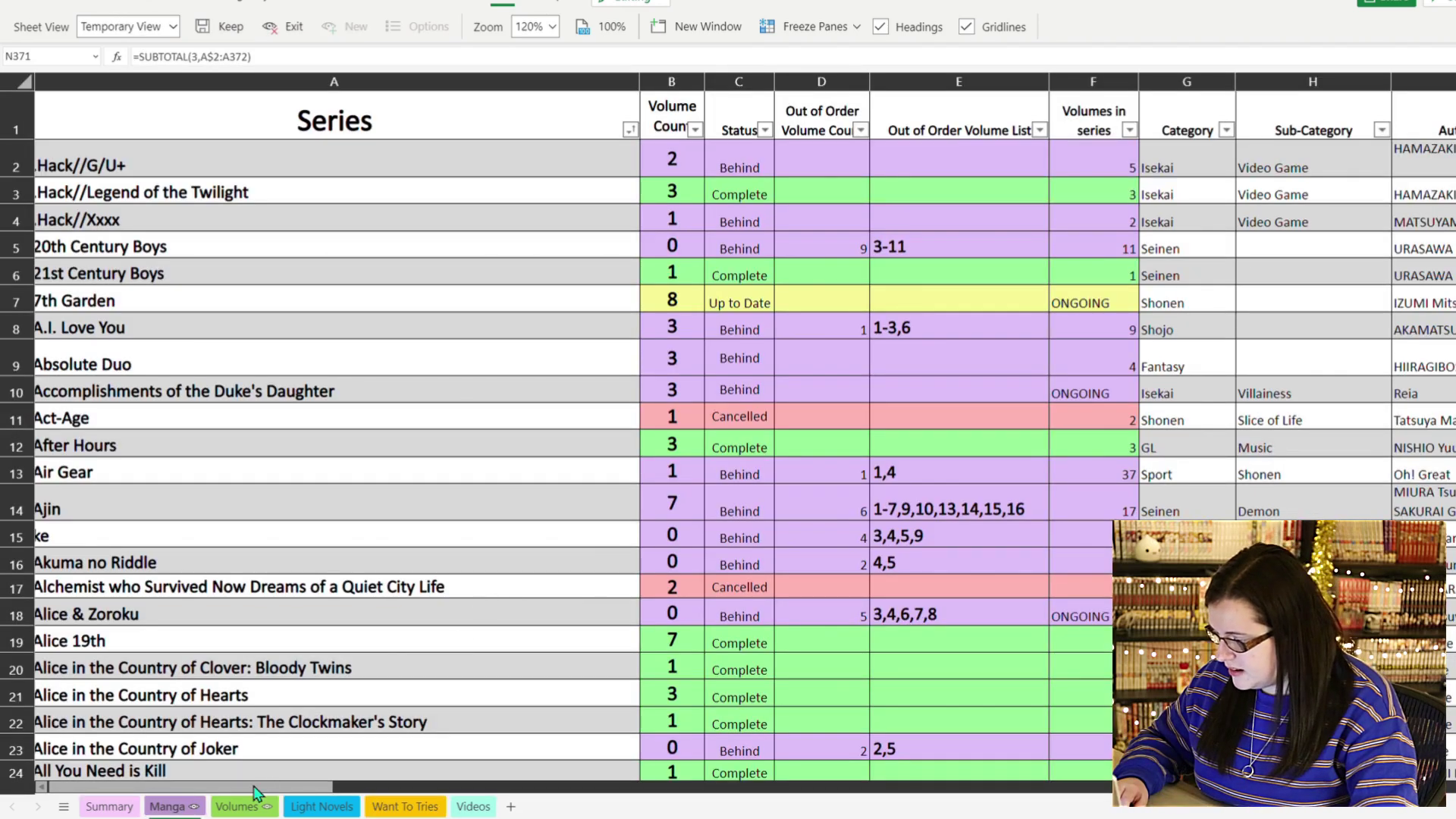
- On the Manga sheet, view the column key and the Series Status, Category and Publisher count tables
drag(254, 789, 655, 773)
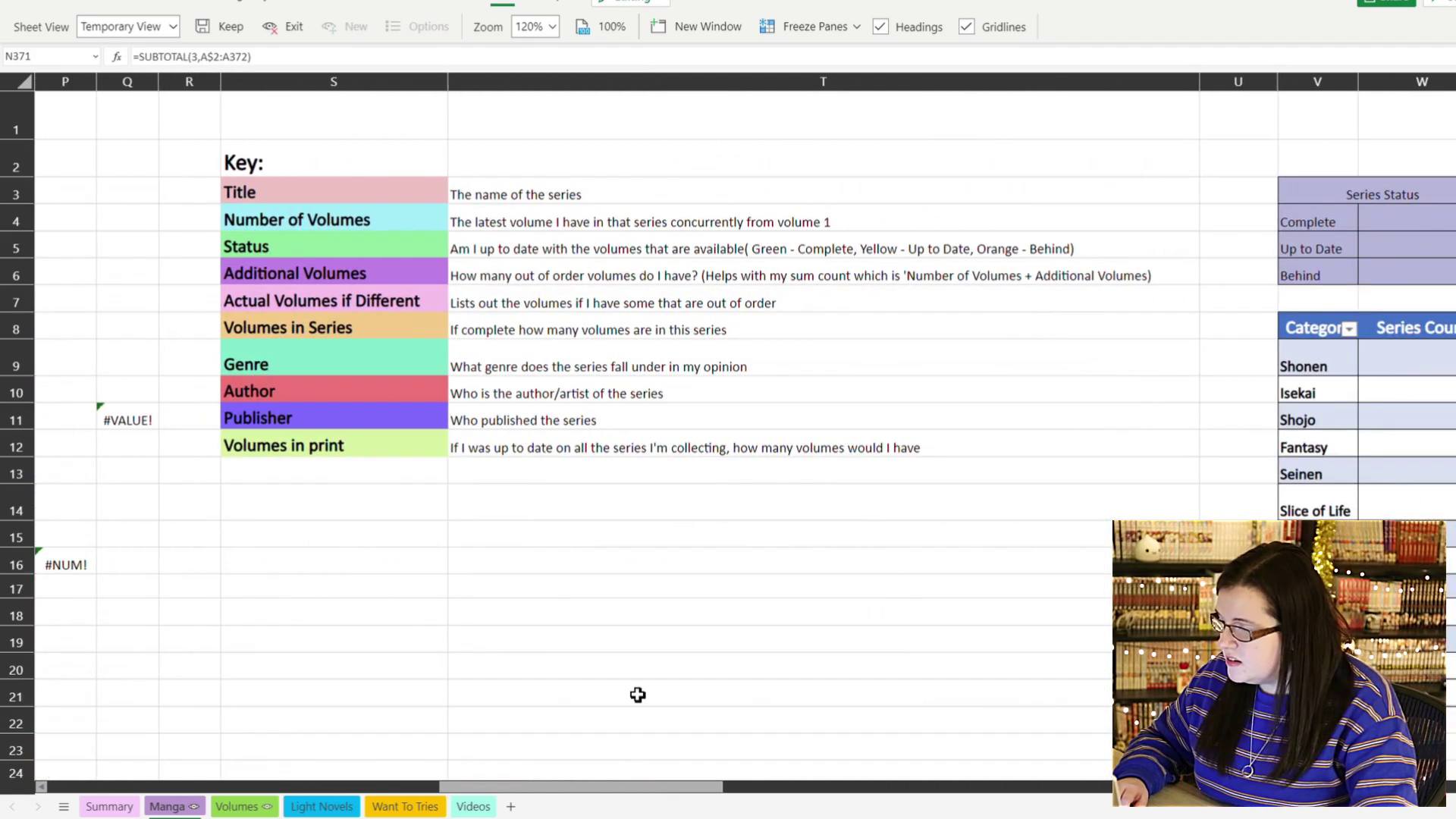
click(641, 692)
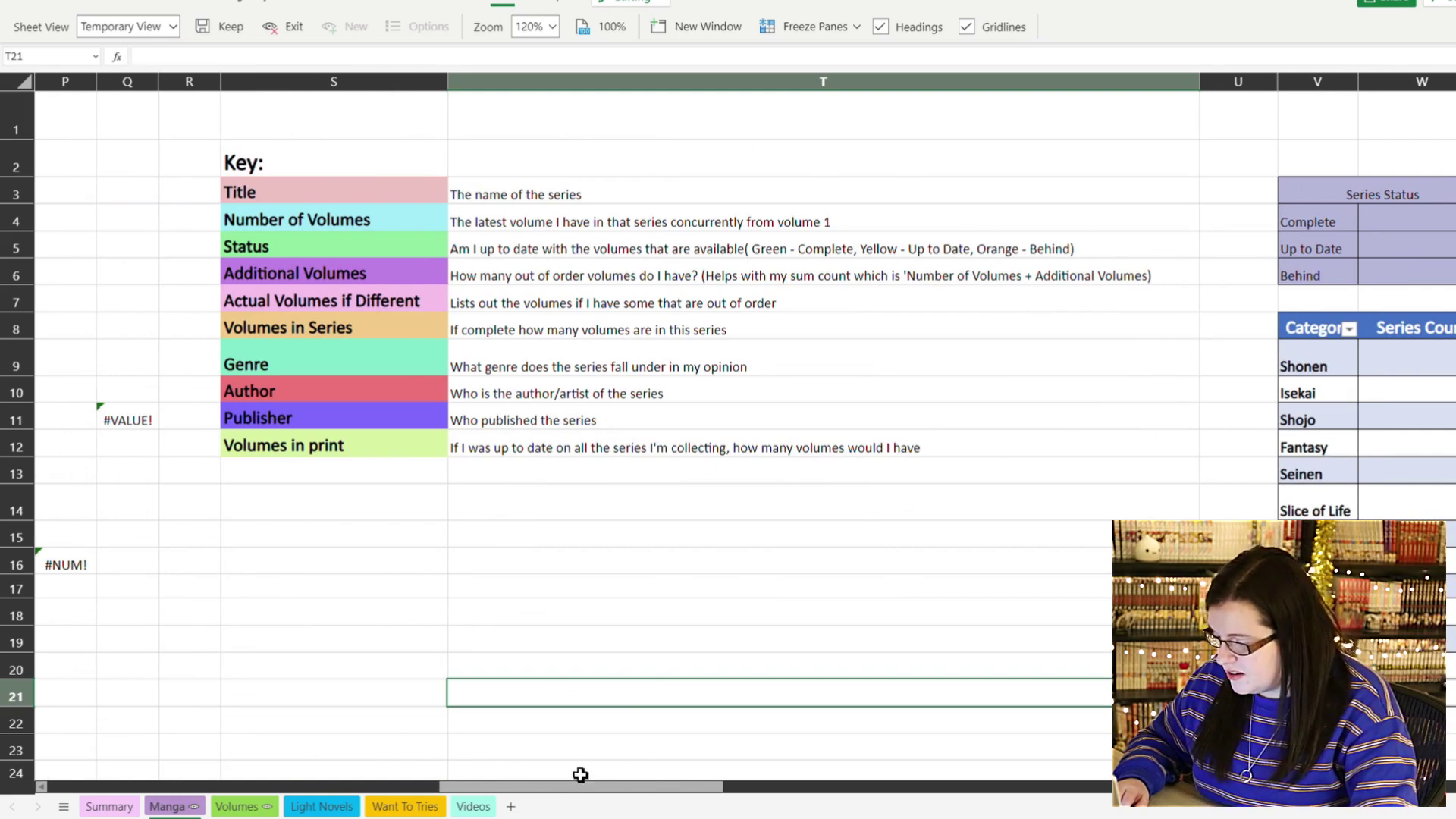
drag(611, 788, 759, 788)
scroll(845, 653, down, 3)
scroll(728, 436, up, 3)
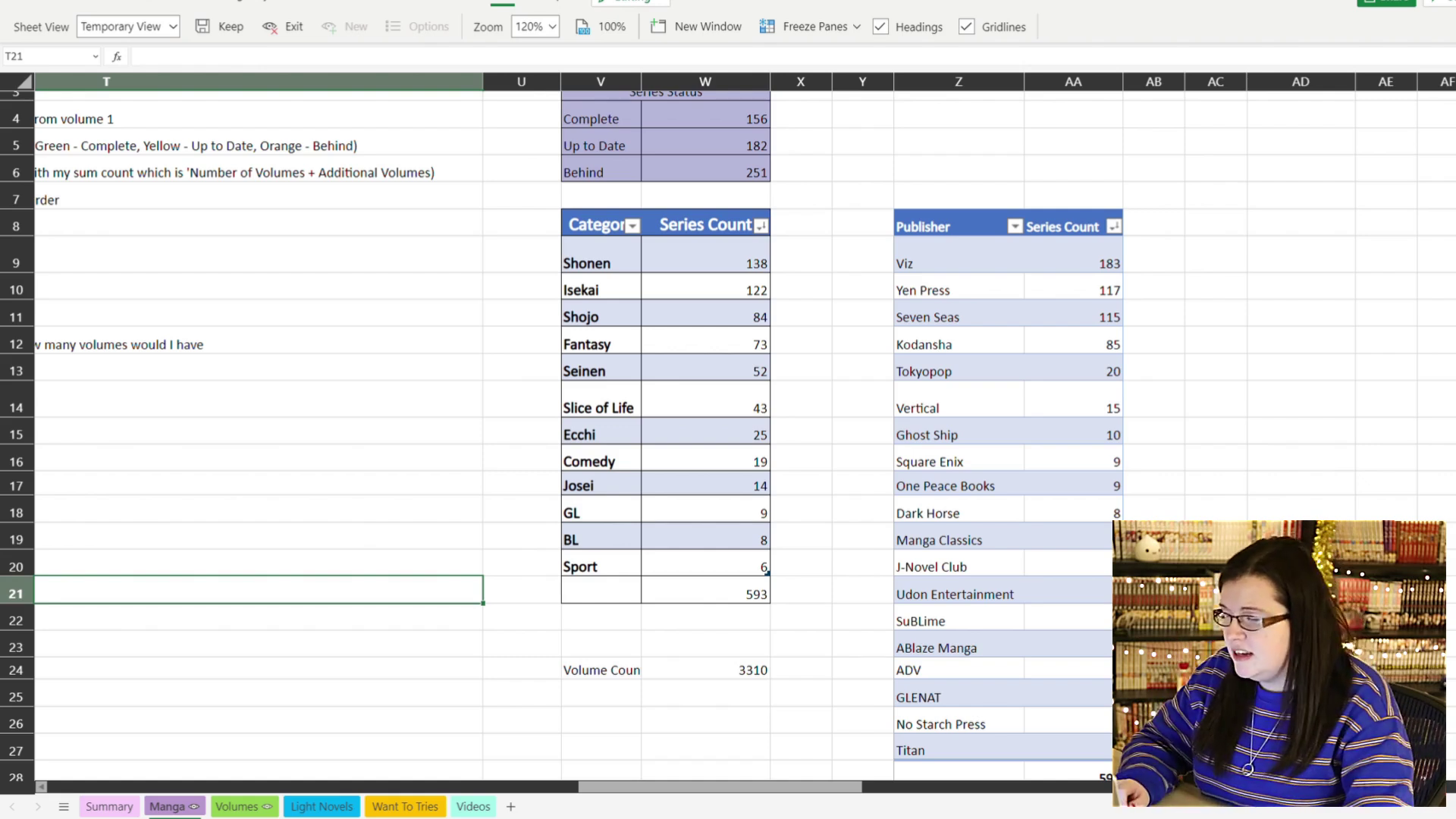
scroll(822, 250, up, 2)
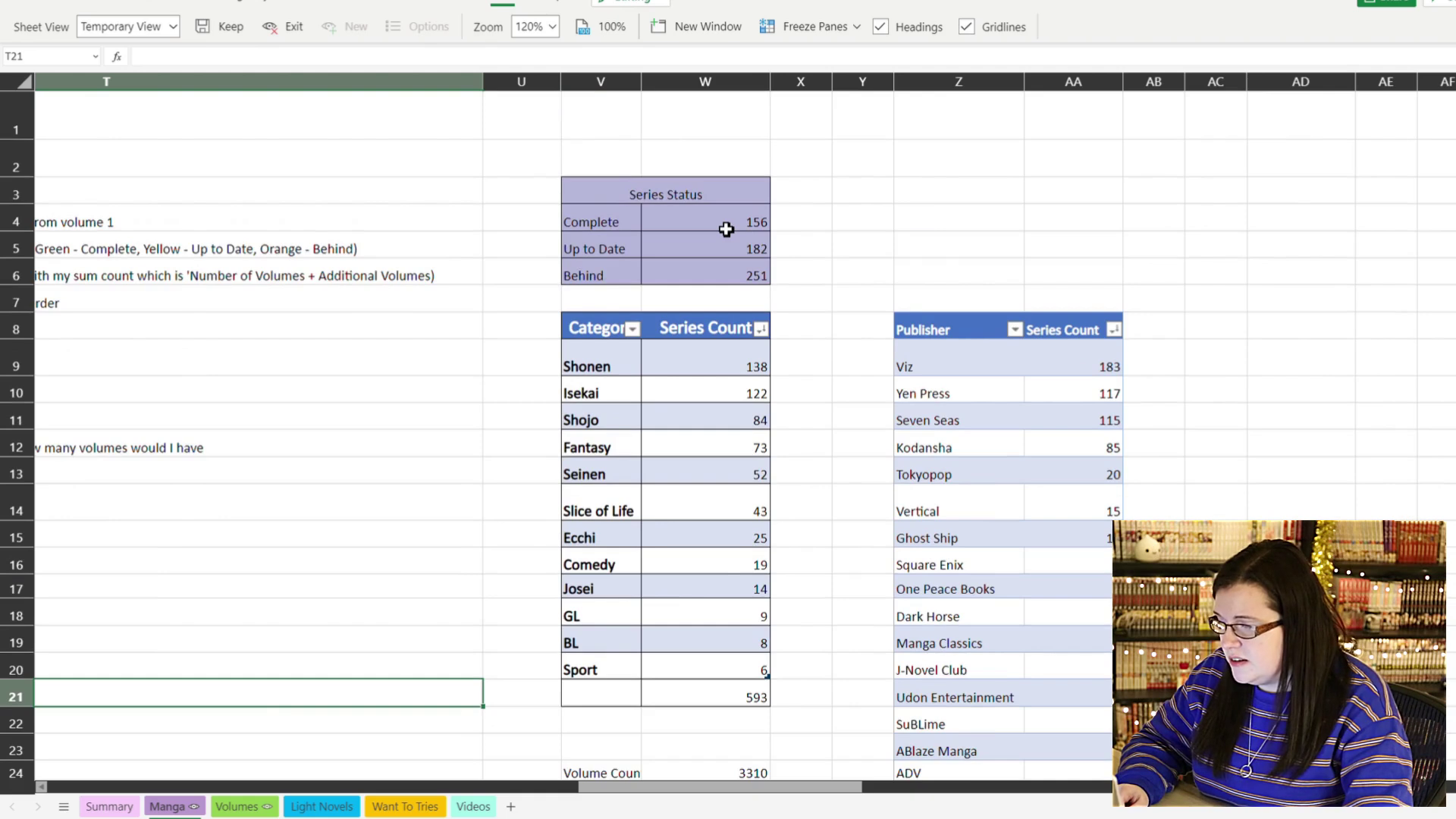
- Open the COUNTIF formula of the Complete count in W4 and examine its range, the Status column C:C
click(727, 229)
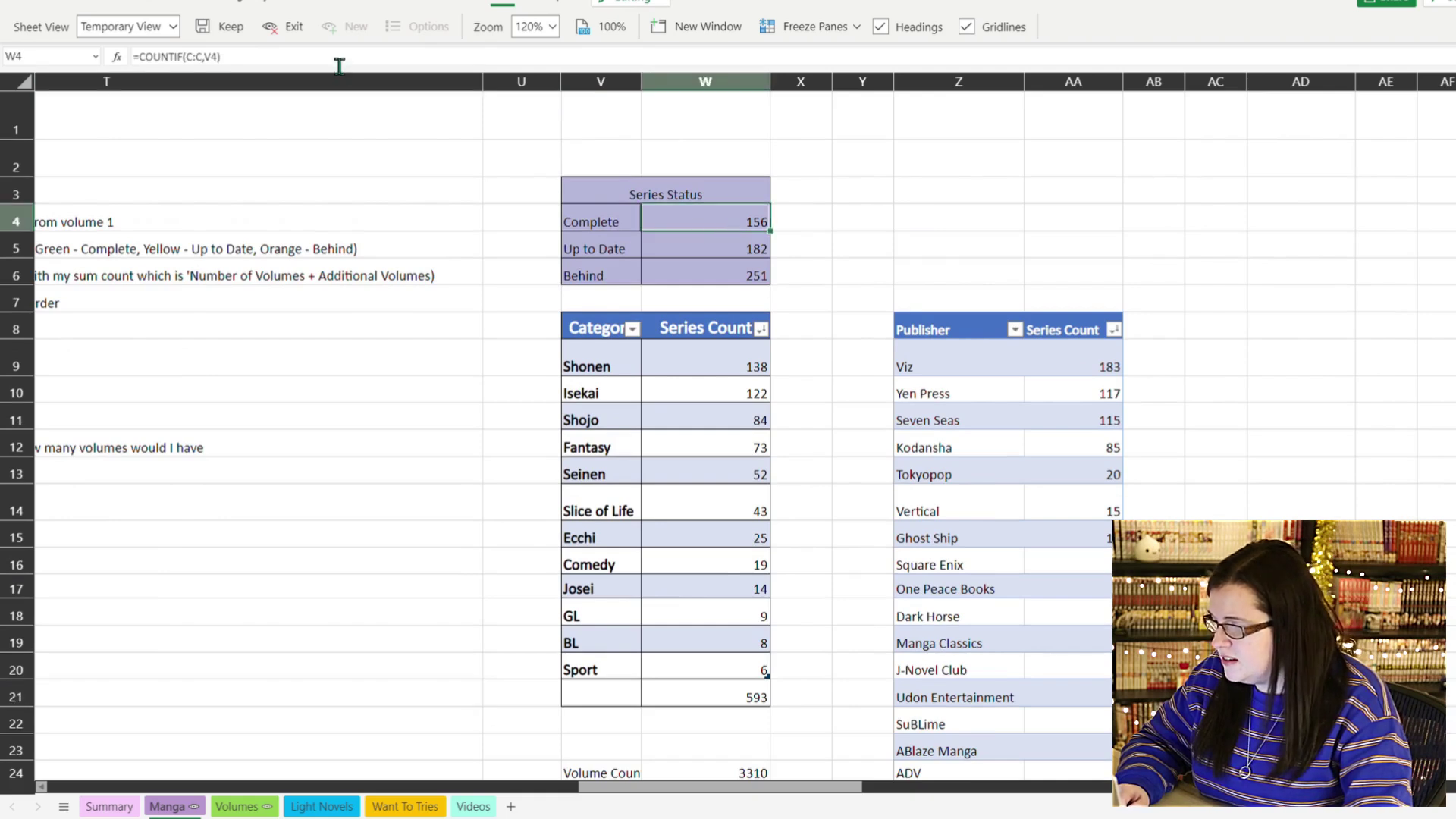
click(339, 61)
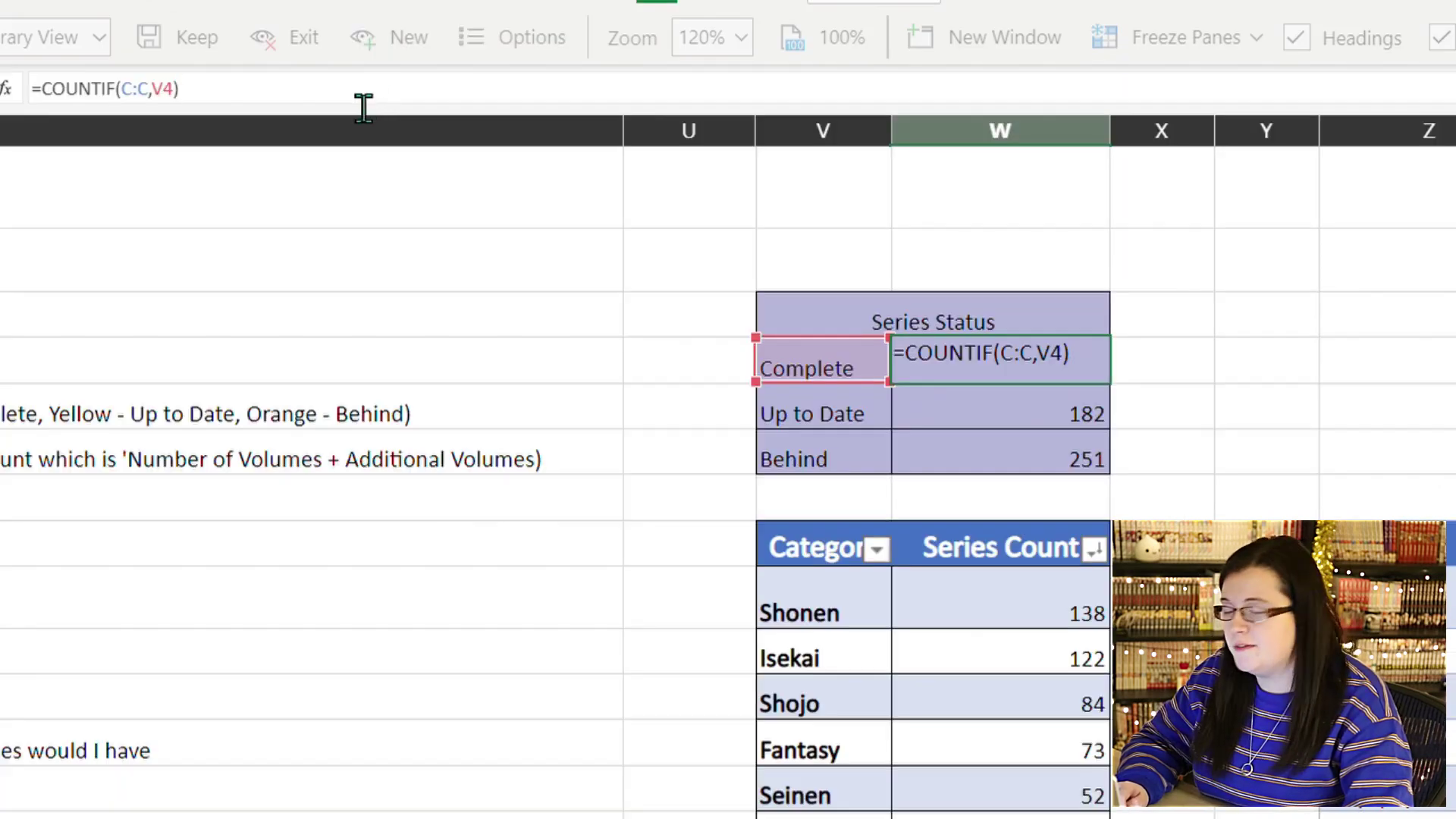
click(163, 106)
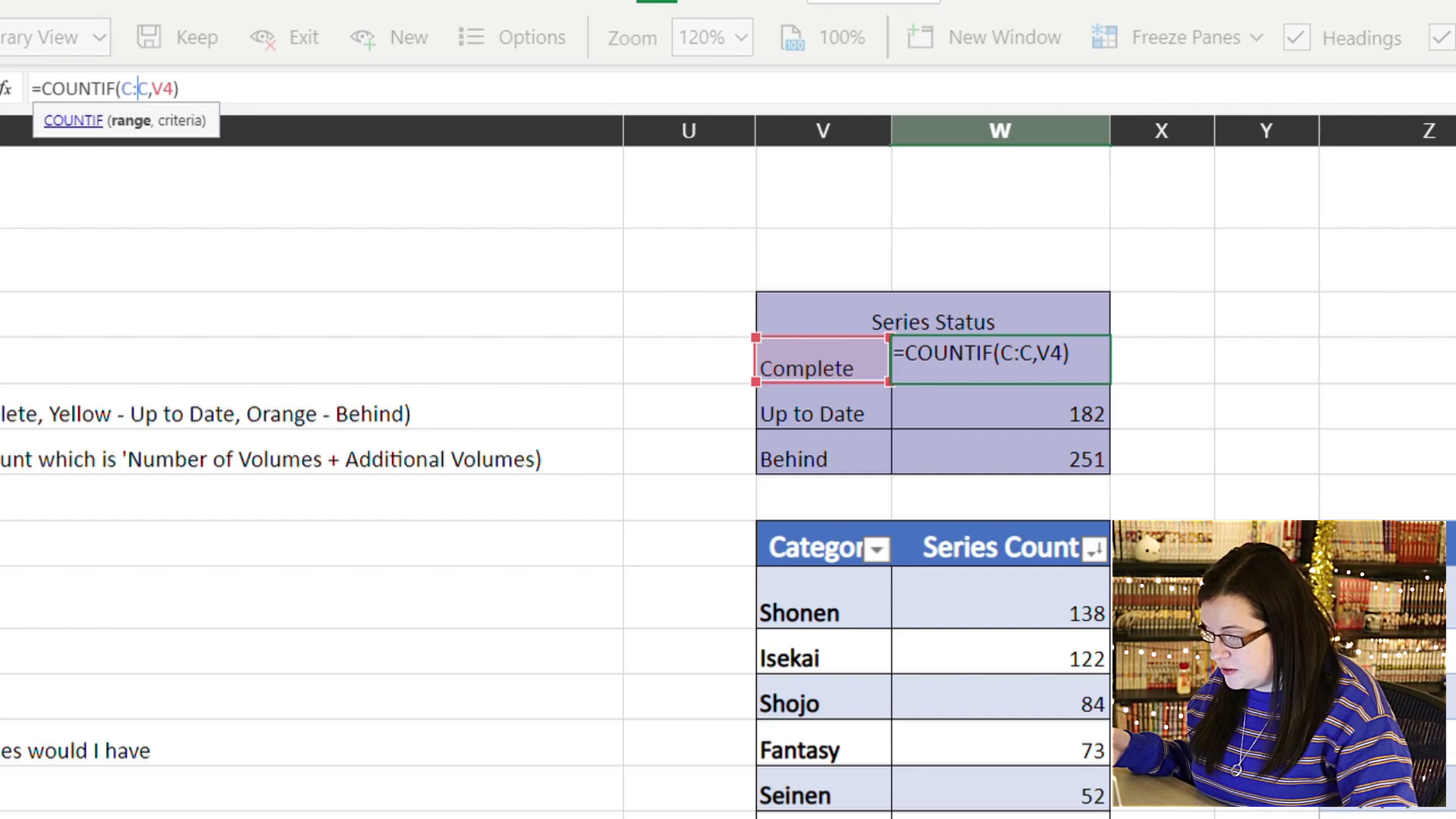
click(138, 89)
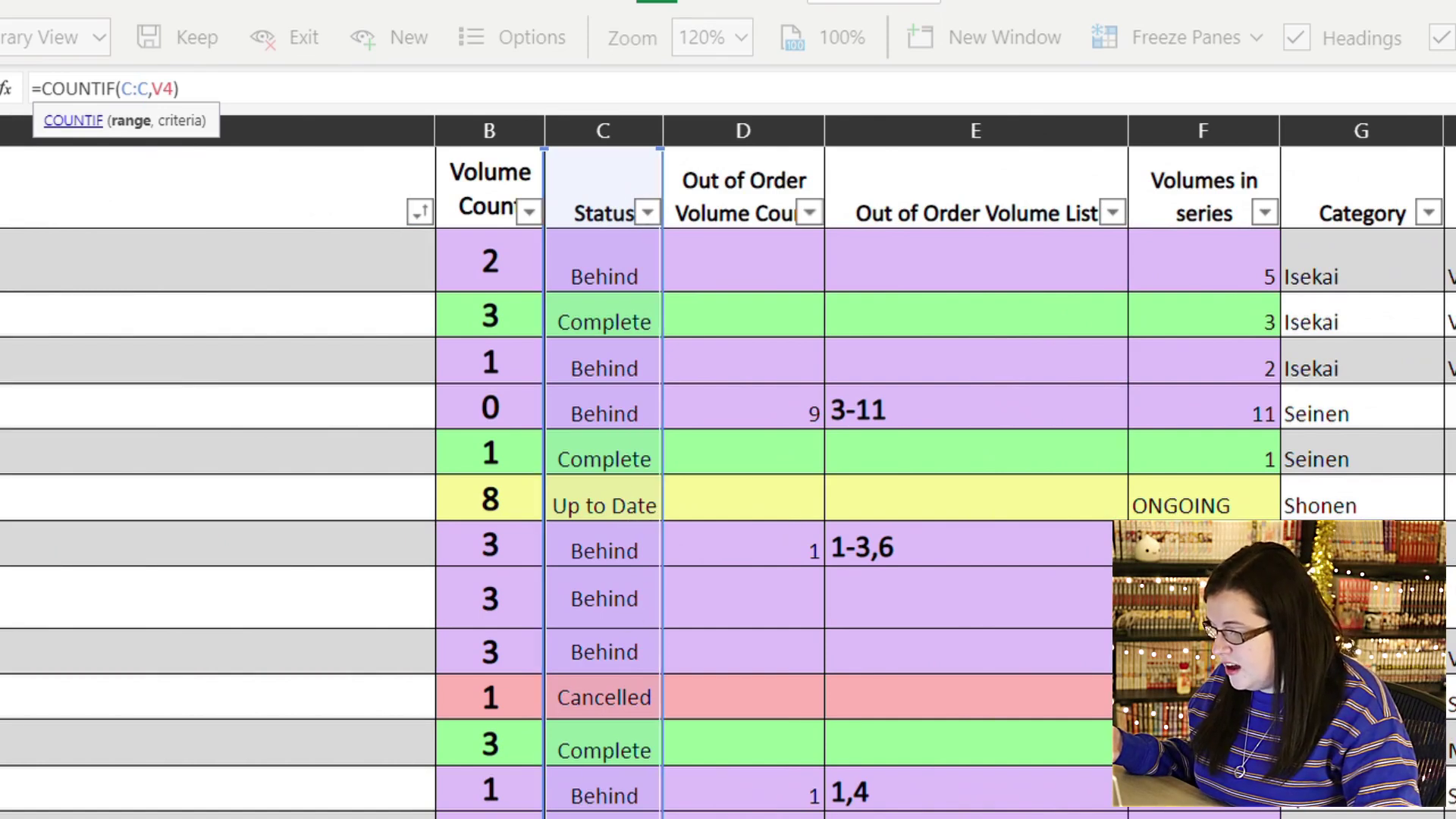
scroll(728, 467, right, 10)
scroll(728, 467, right, 5)
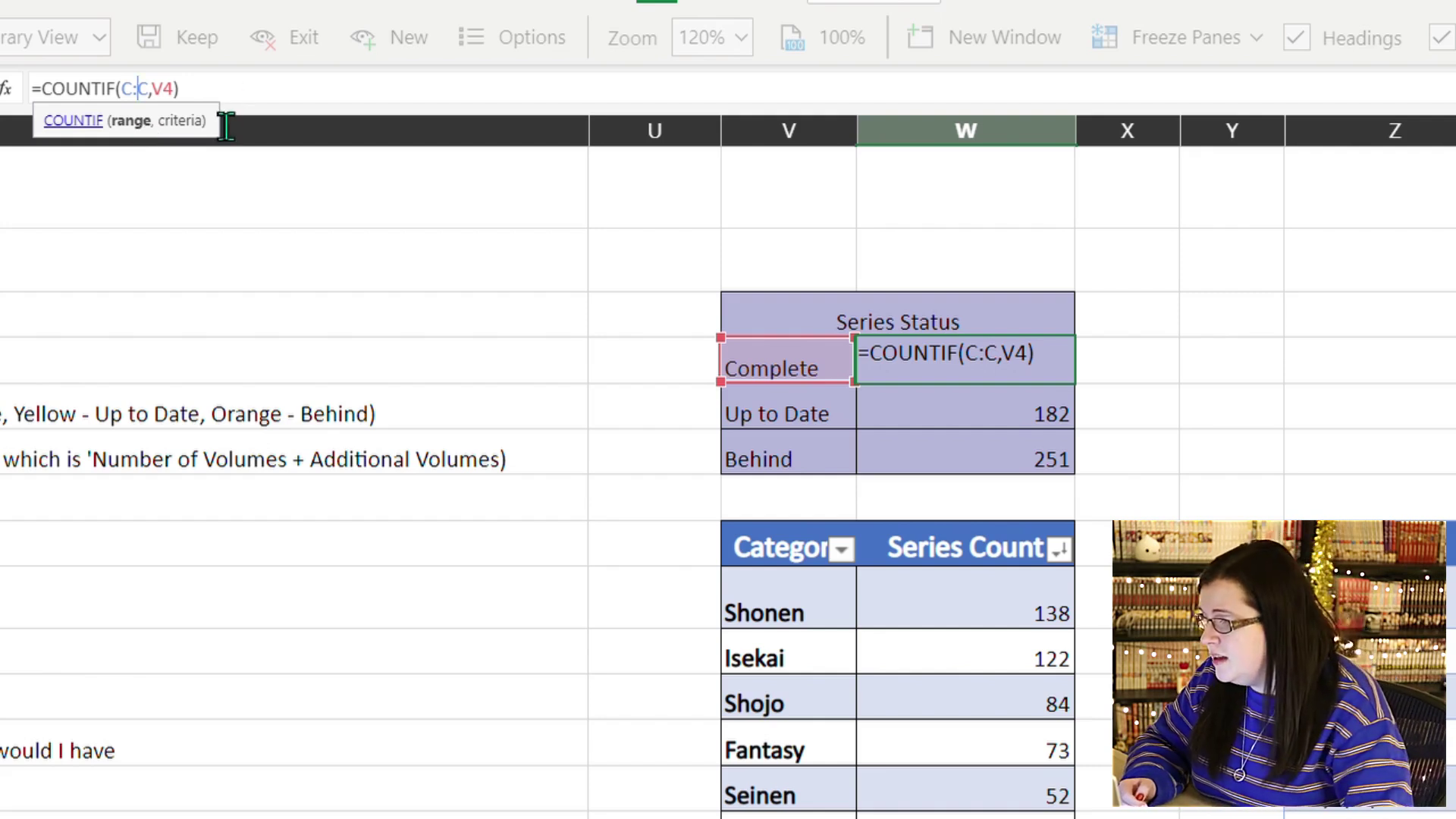
- Examine the V4 criteria of the Complete count's formula and the formulas of the Up to Date and Behind counts
click(205, 106)
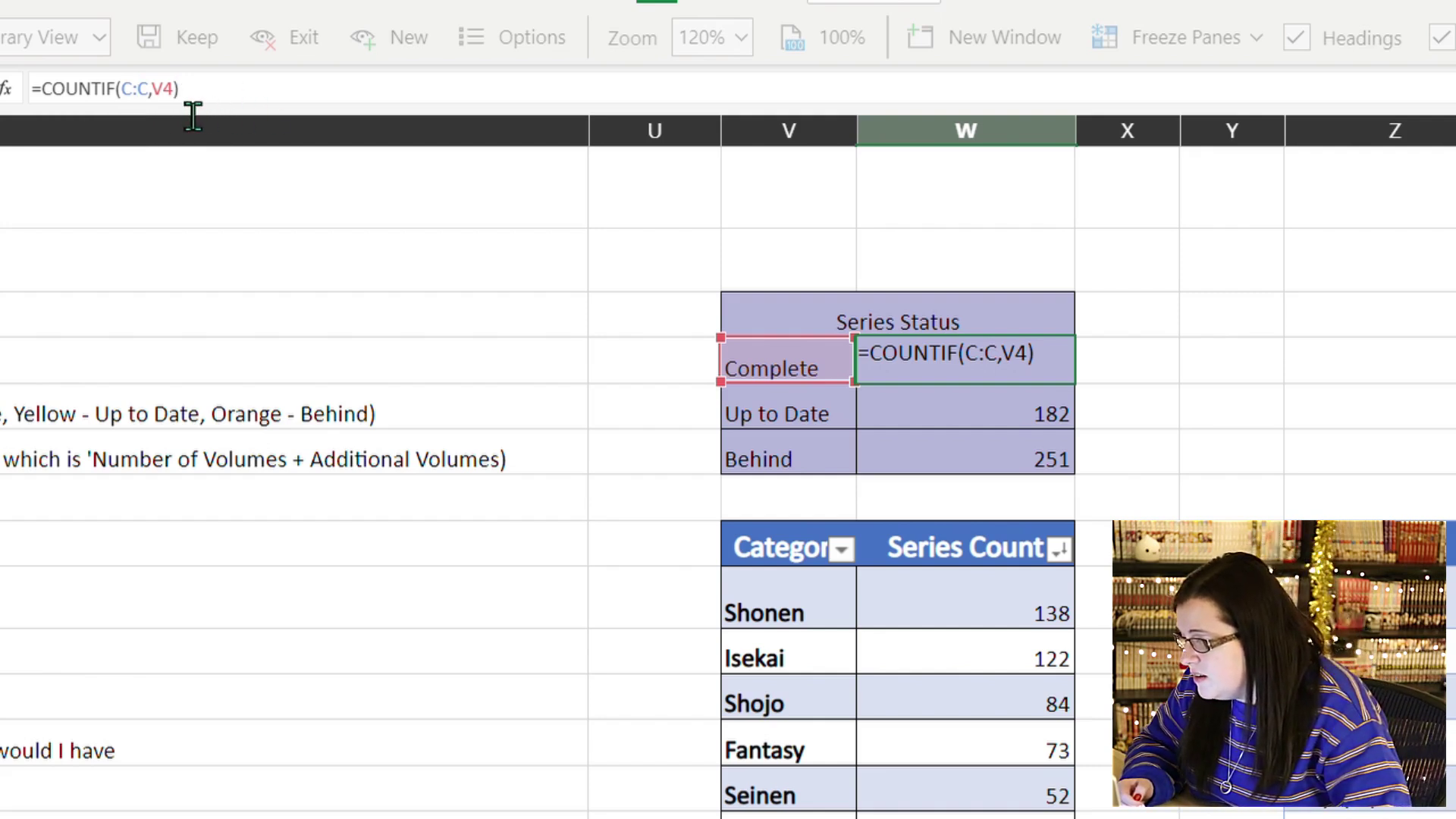
key(Left)
key(Left)
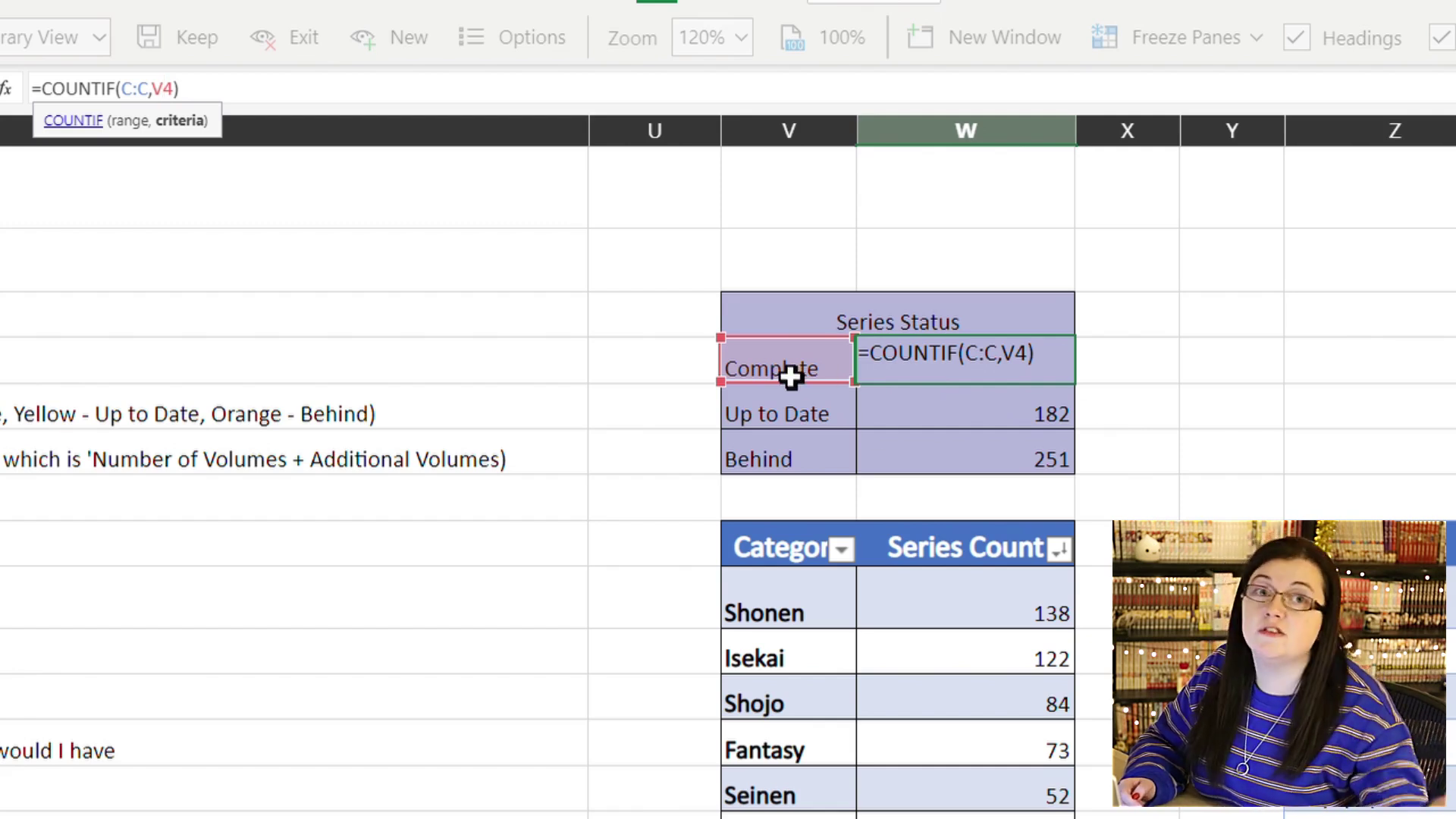
click(884, 413)
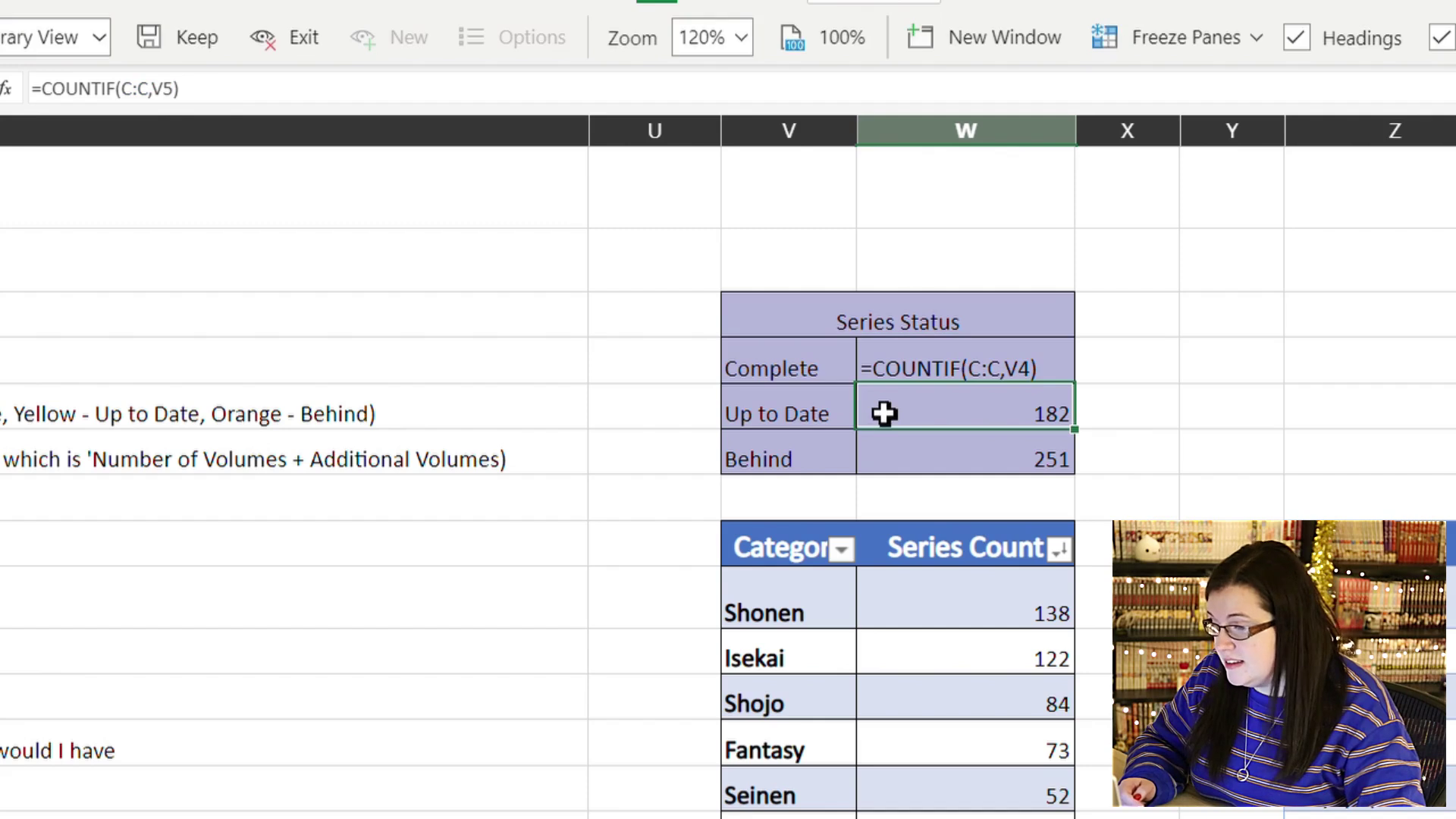
click(1013, 373)
click(1011, 418)
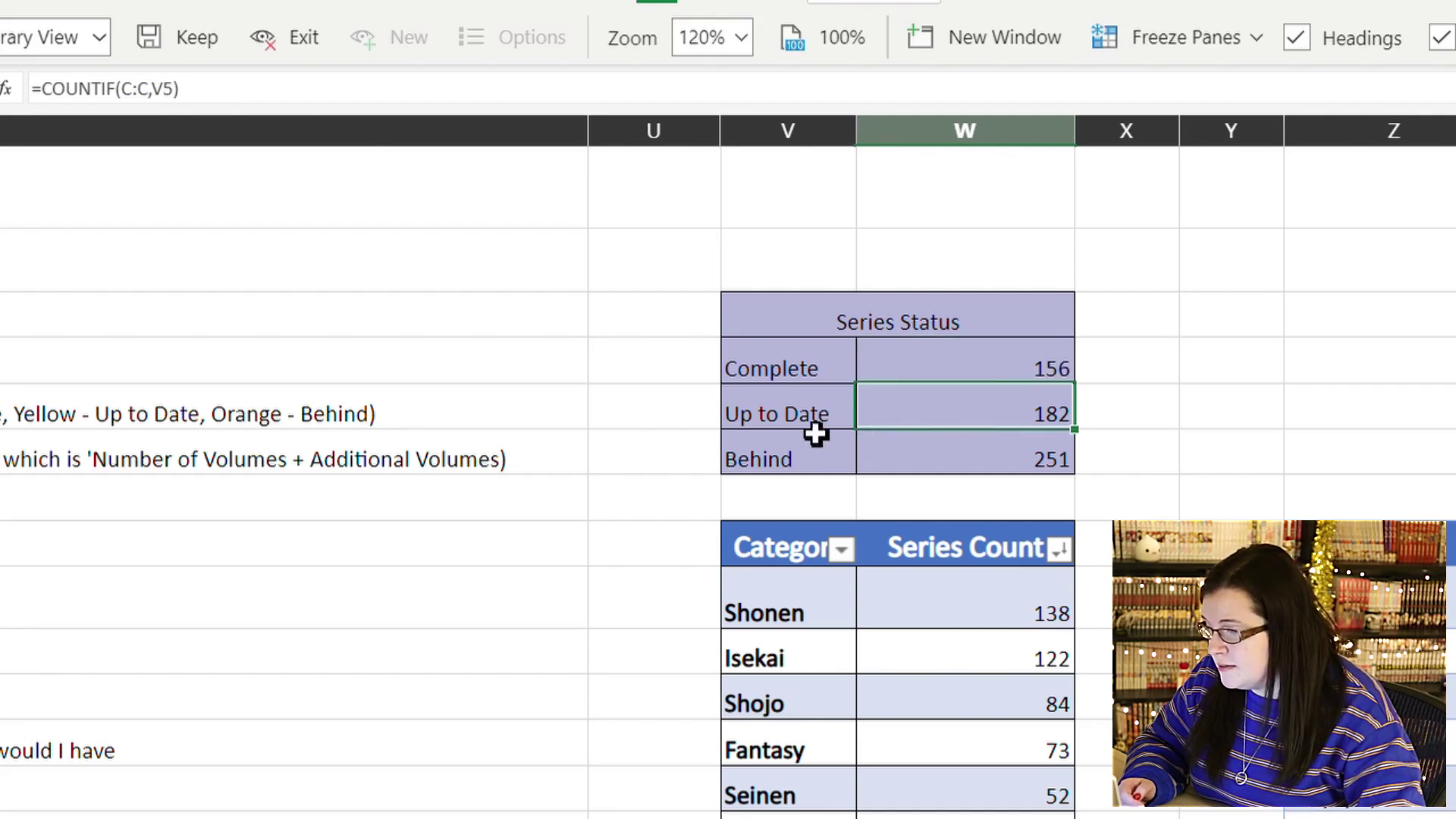
click(1005, 470)
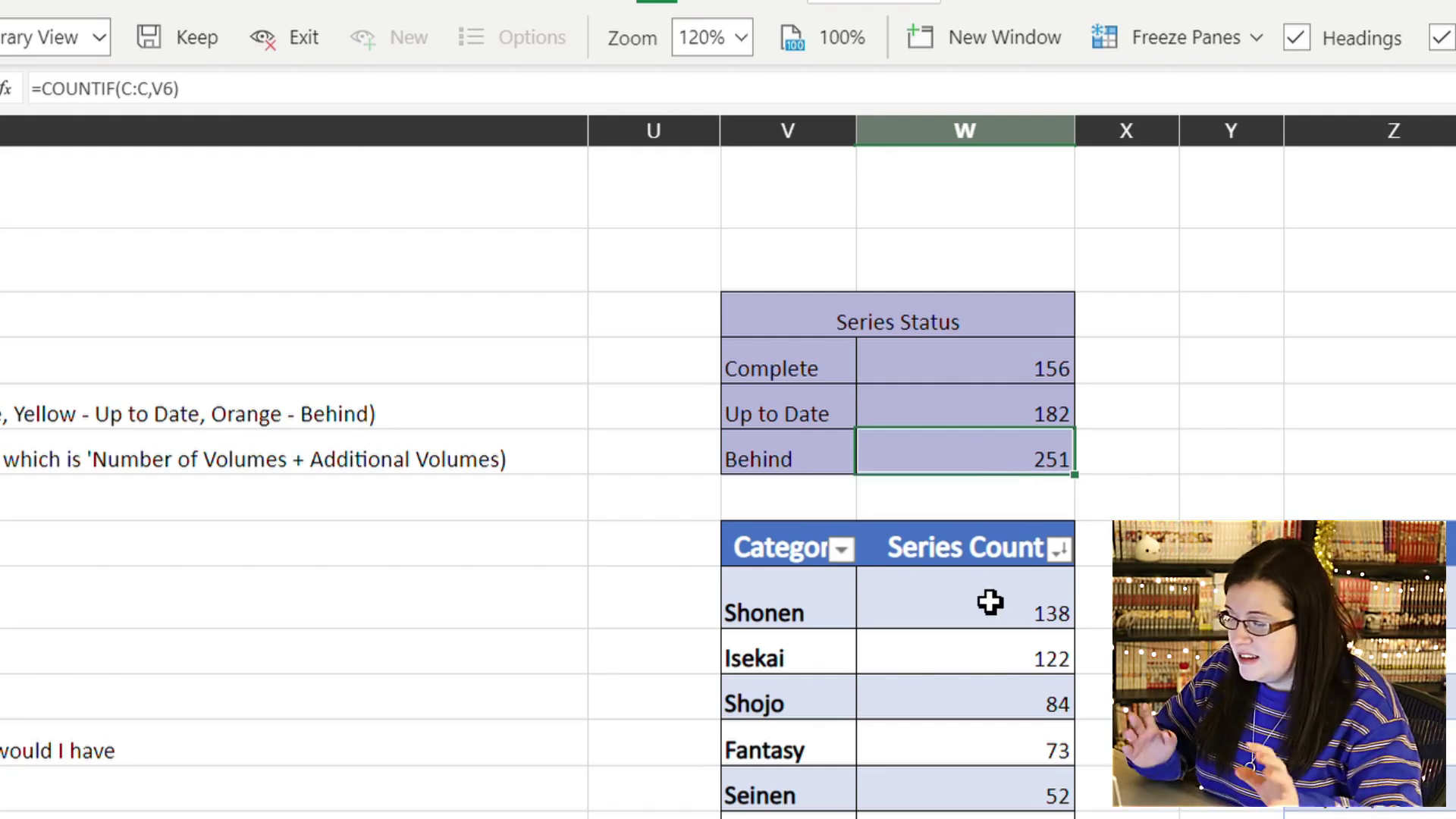
- Replace the "Shonen" criteria in the Shonen series count formula with the cell reference V9 and check the result
click(990, 603)
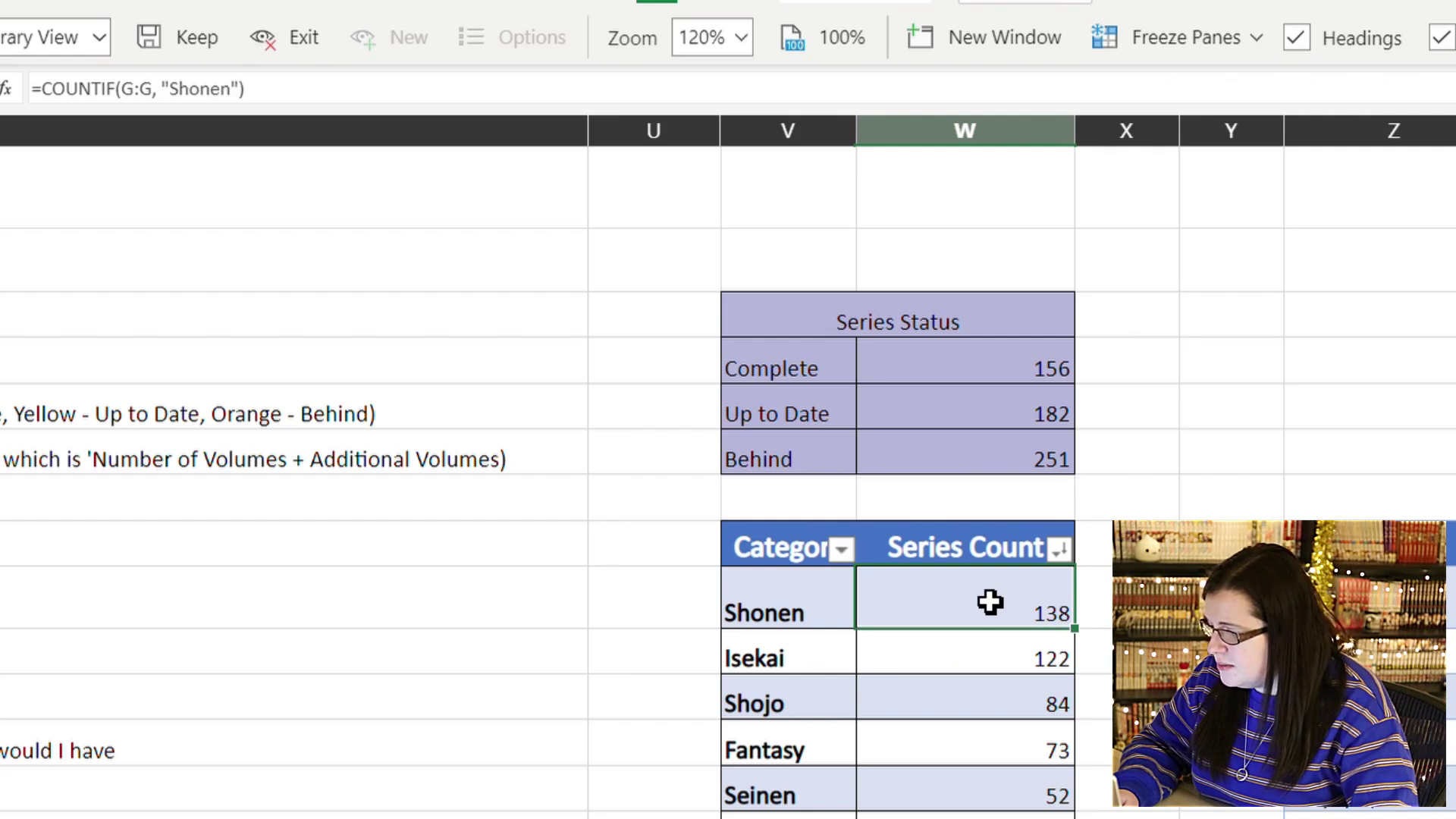
click(980, 466)
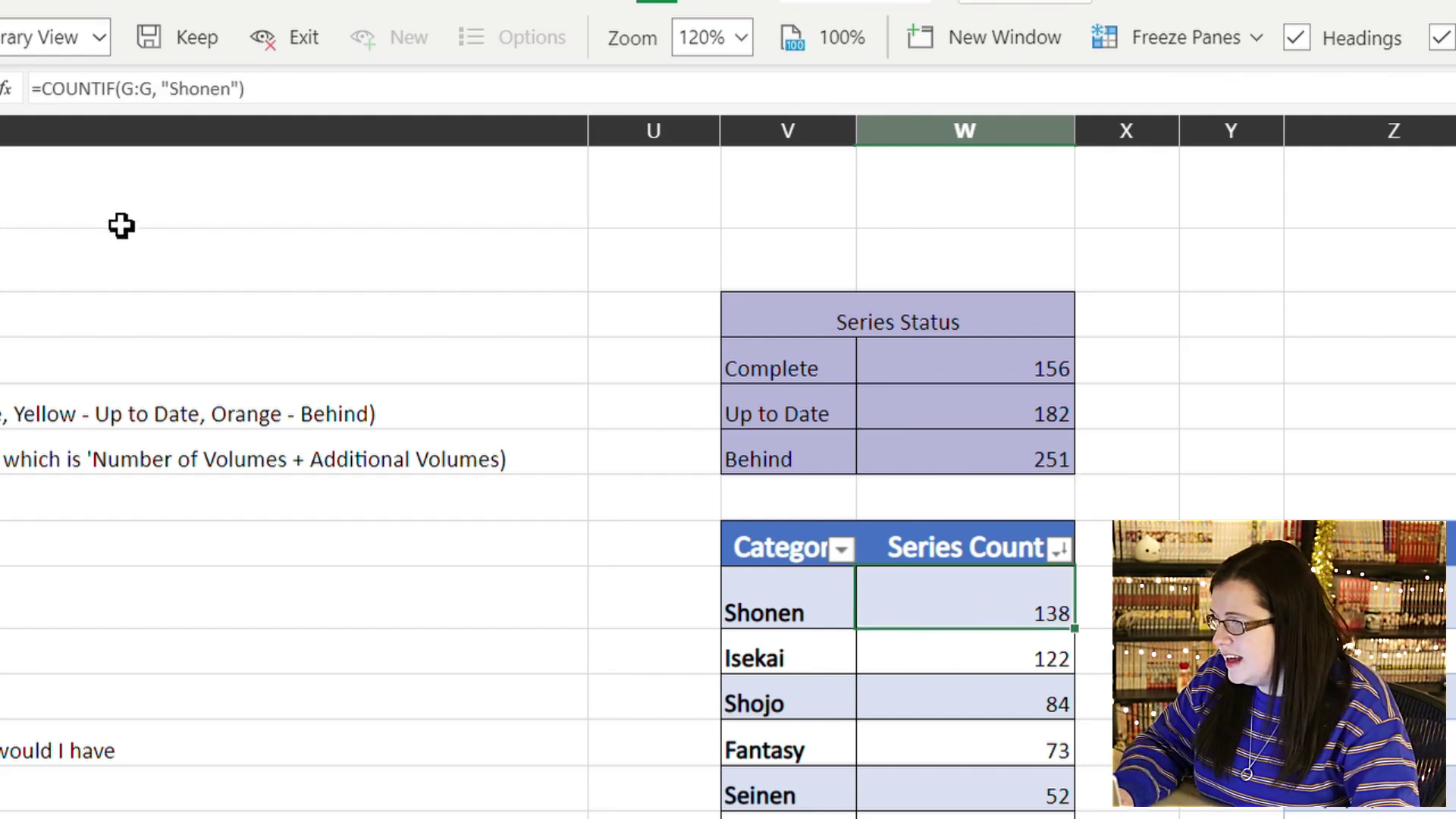
click(190, 89)
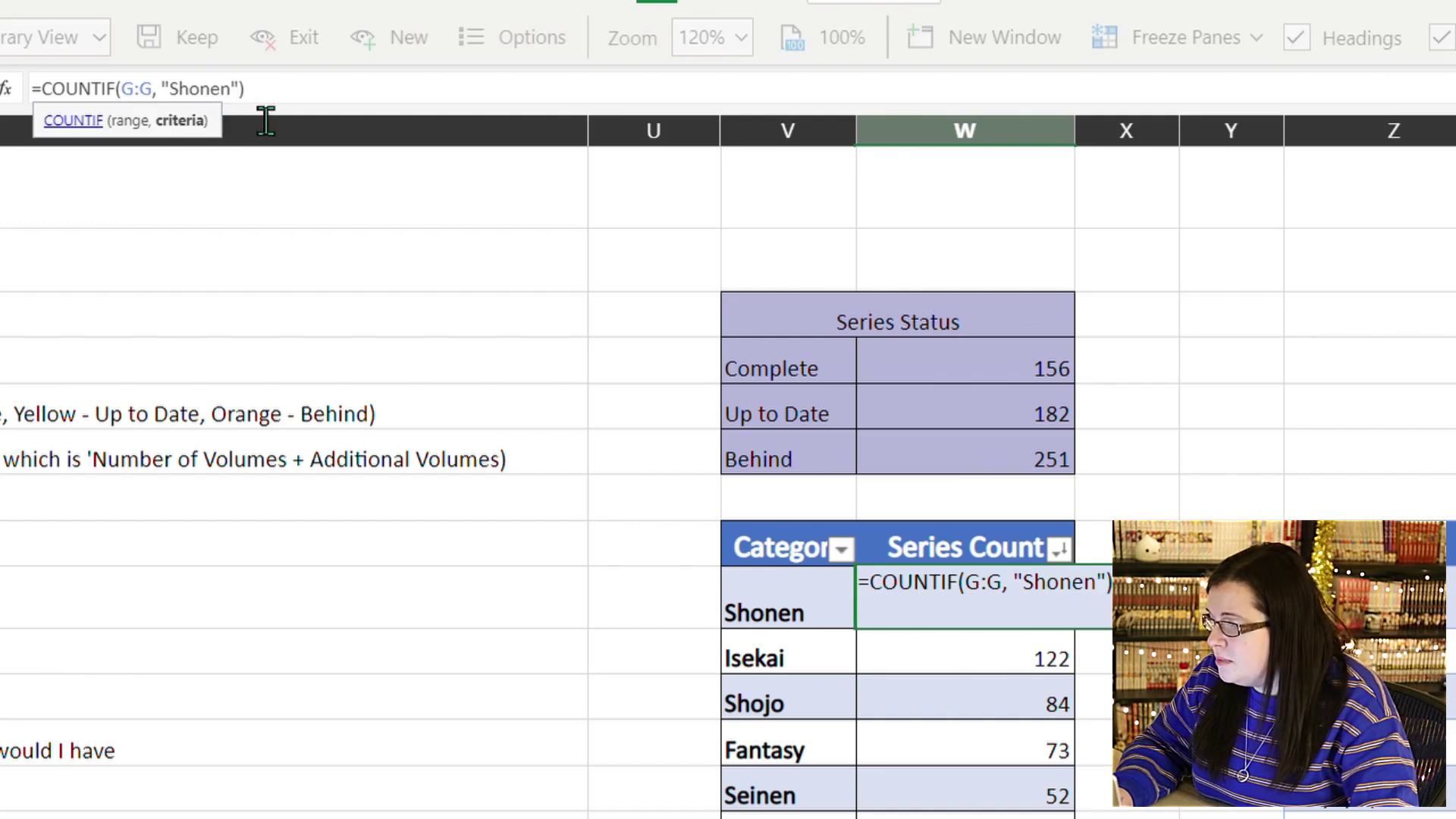
click(186, 120)
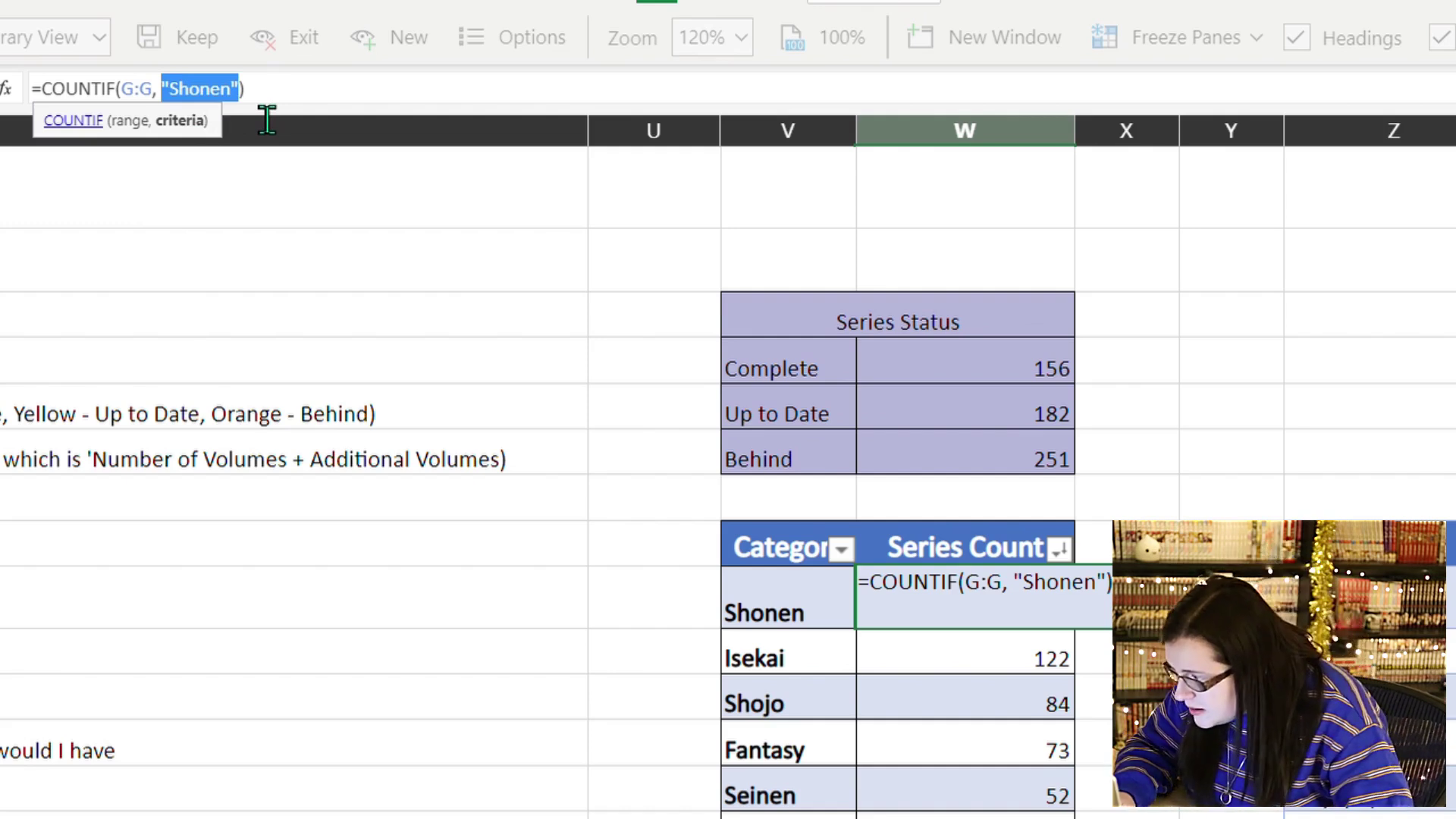
text(V()
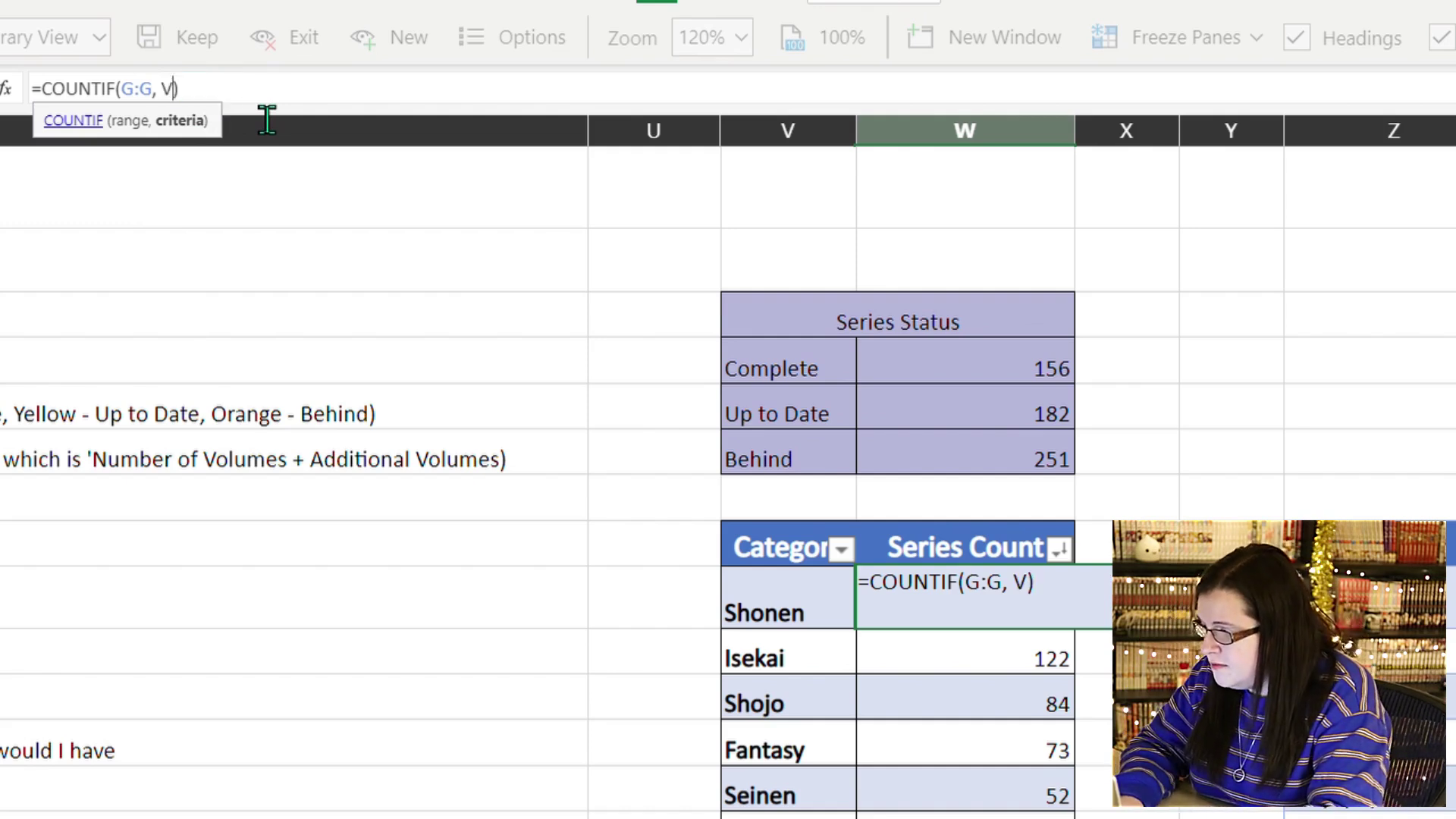
key(BackSpace)
text(9)
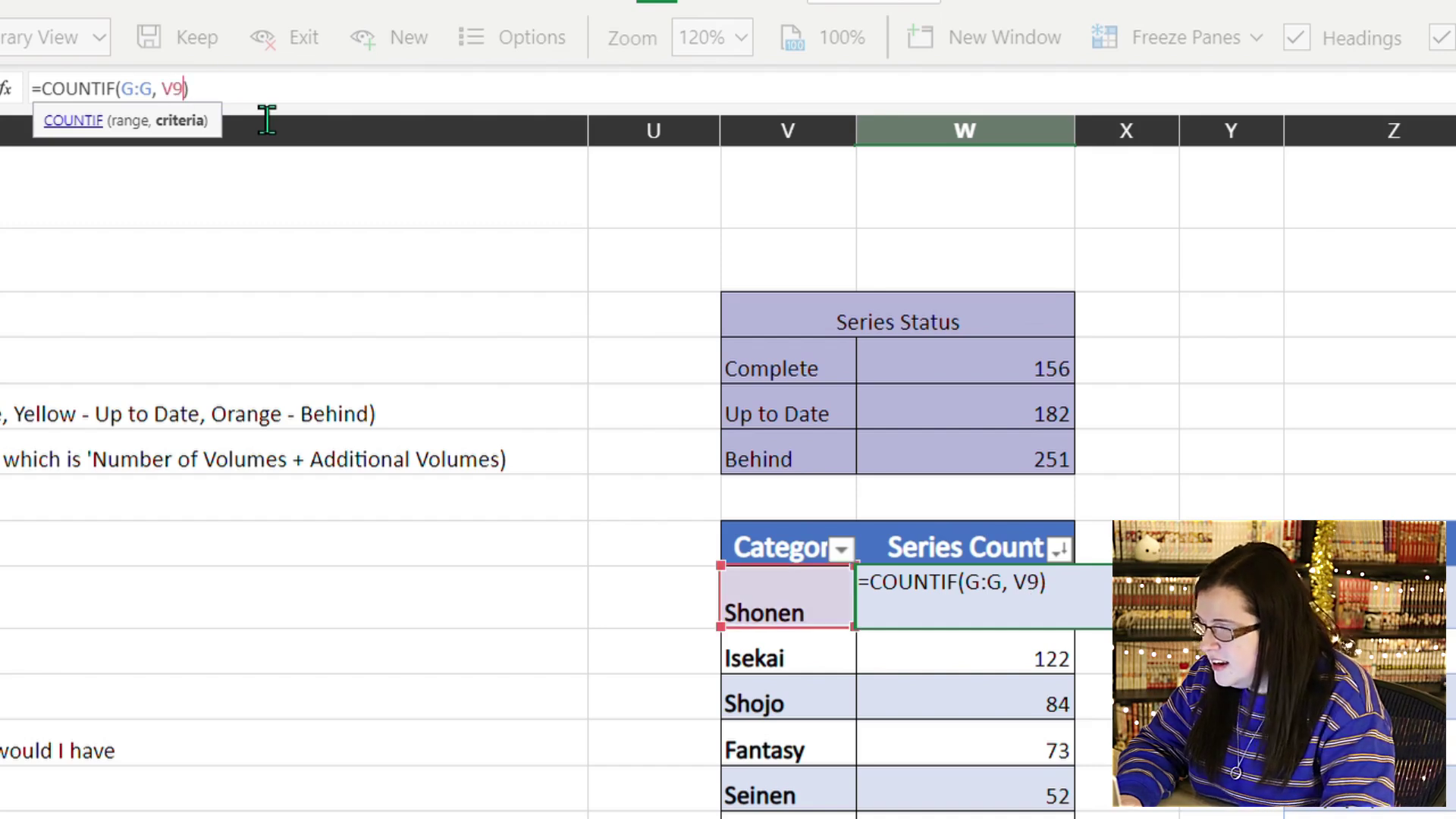
key(Return)
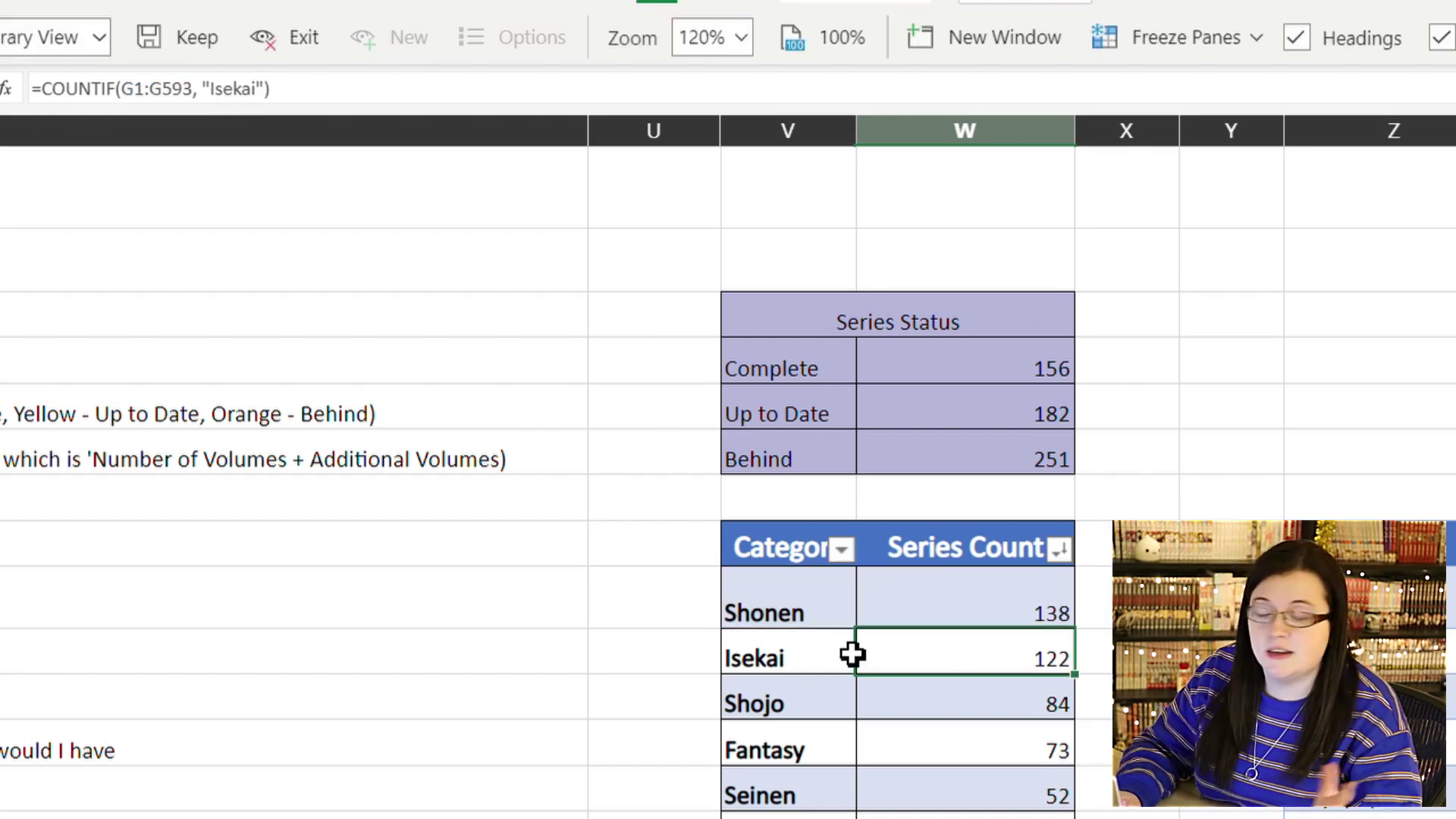
click(938, 605)
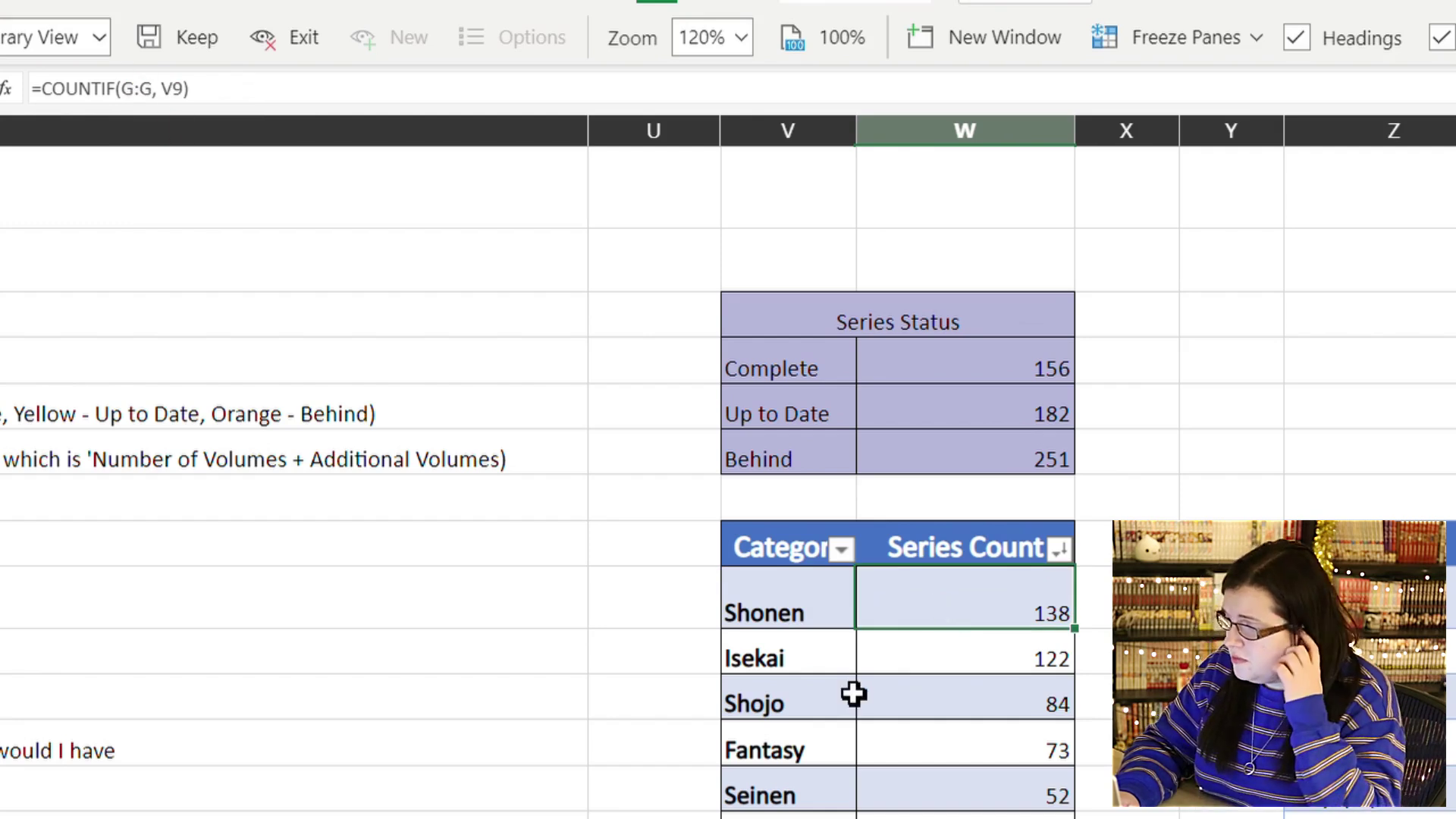
- Change the range in the Isekai series count formula to the whole column G:G
click(931, 661)
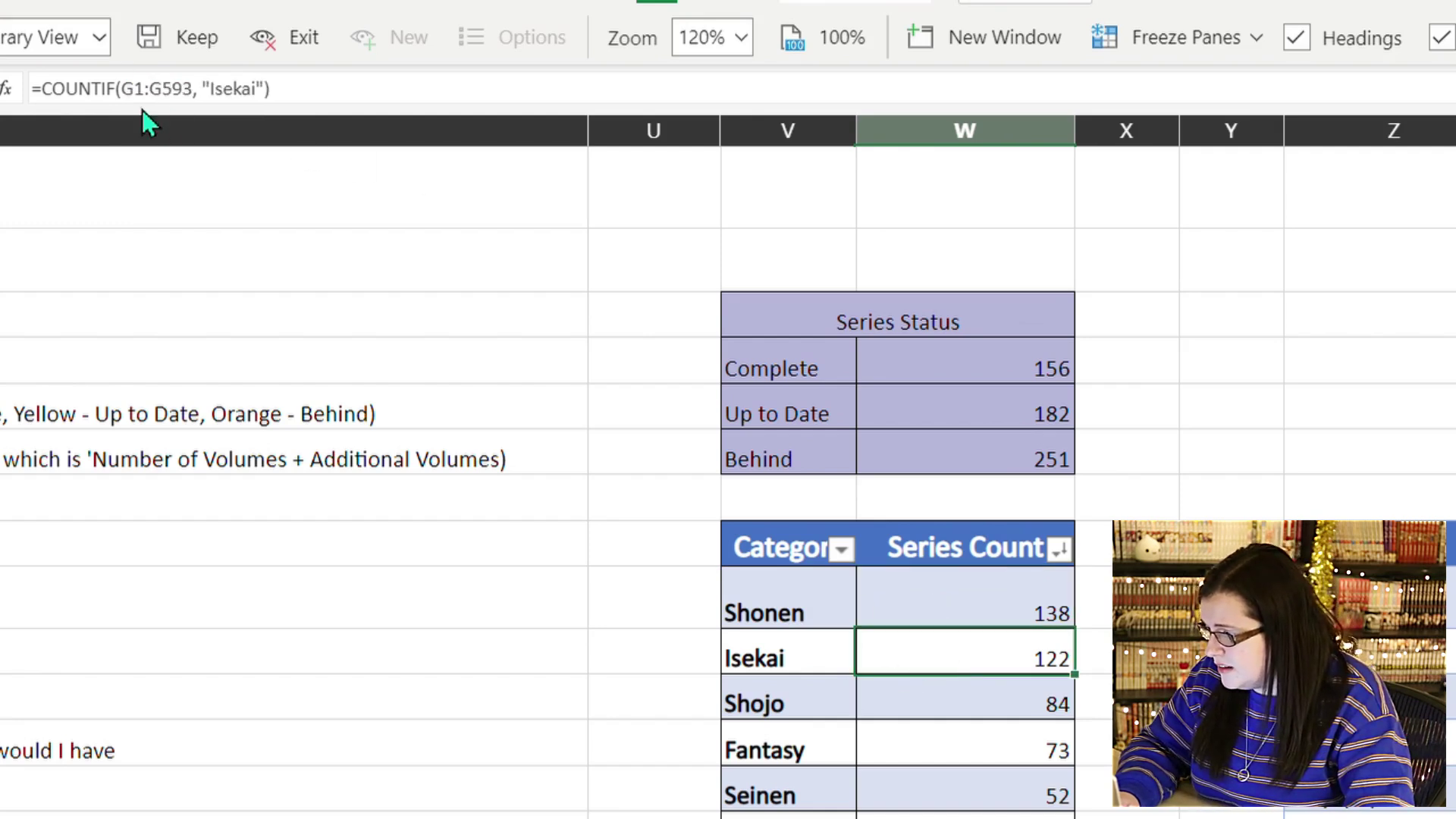
click(139, 89)
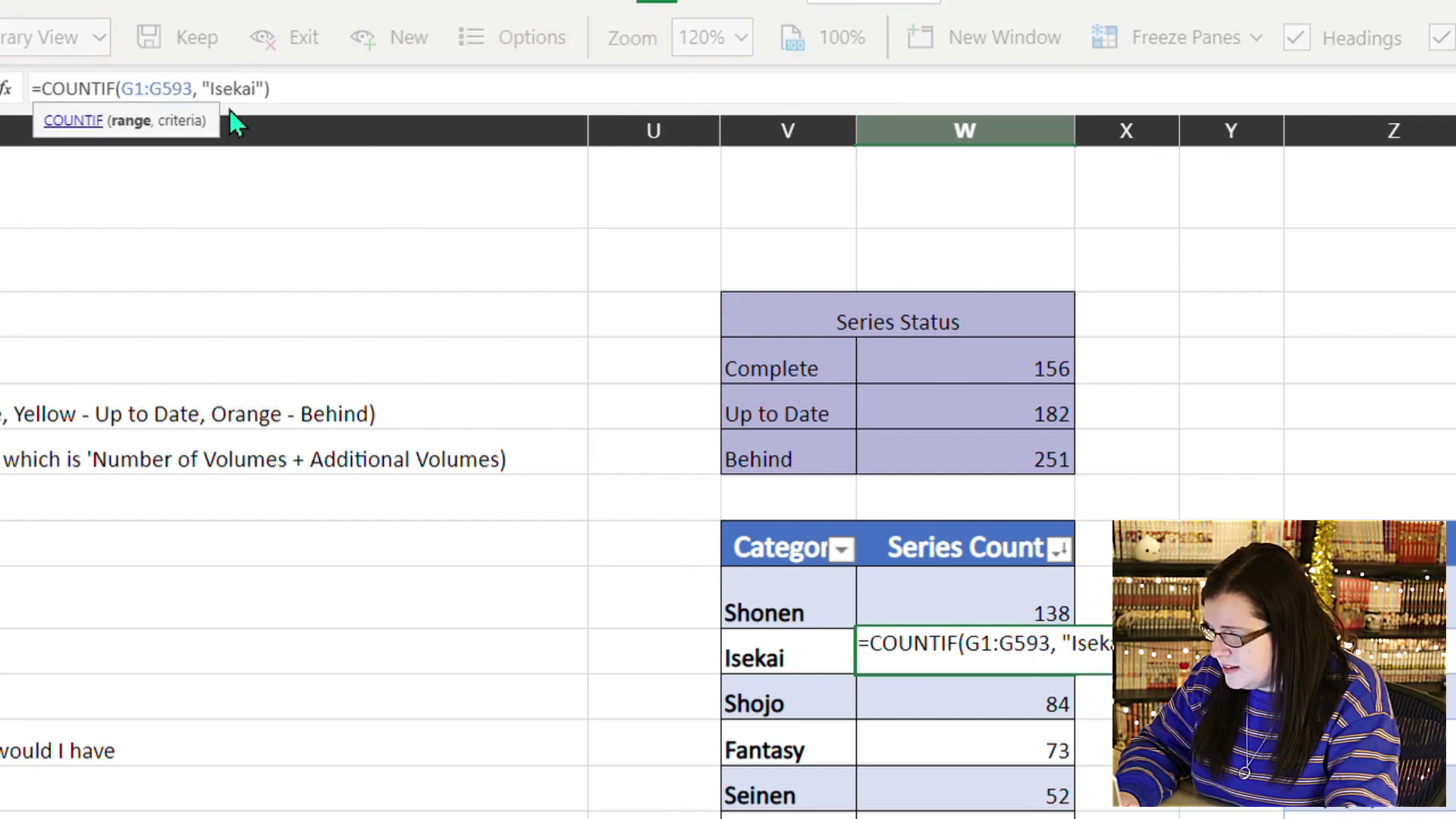
key(BackSpace)
key(Right)
key(Right)
key(Right)
key(Right)
key(Right)
key(BackSpace)
key(BackSpace)
key(BackSpace)
key(Return)
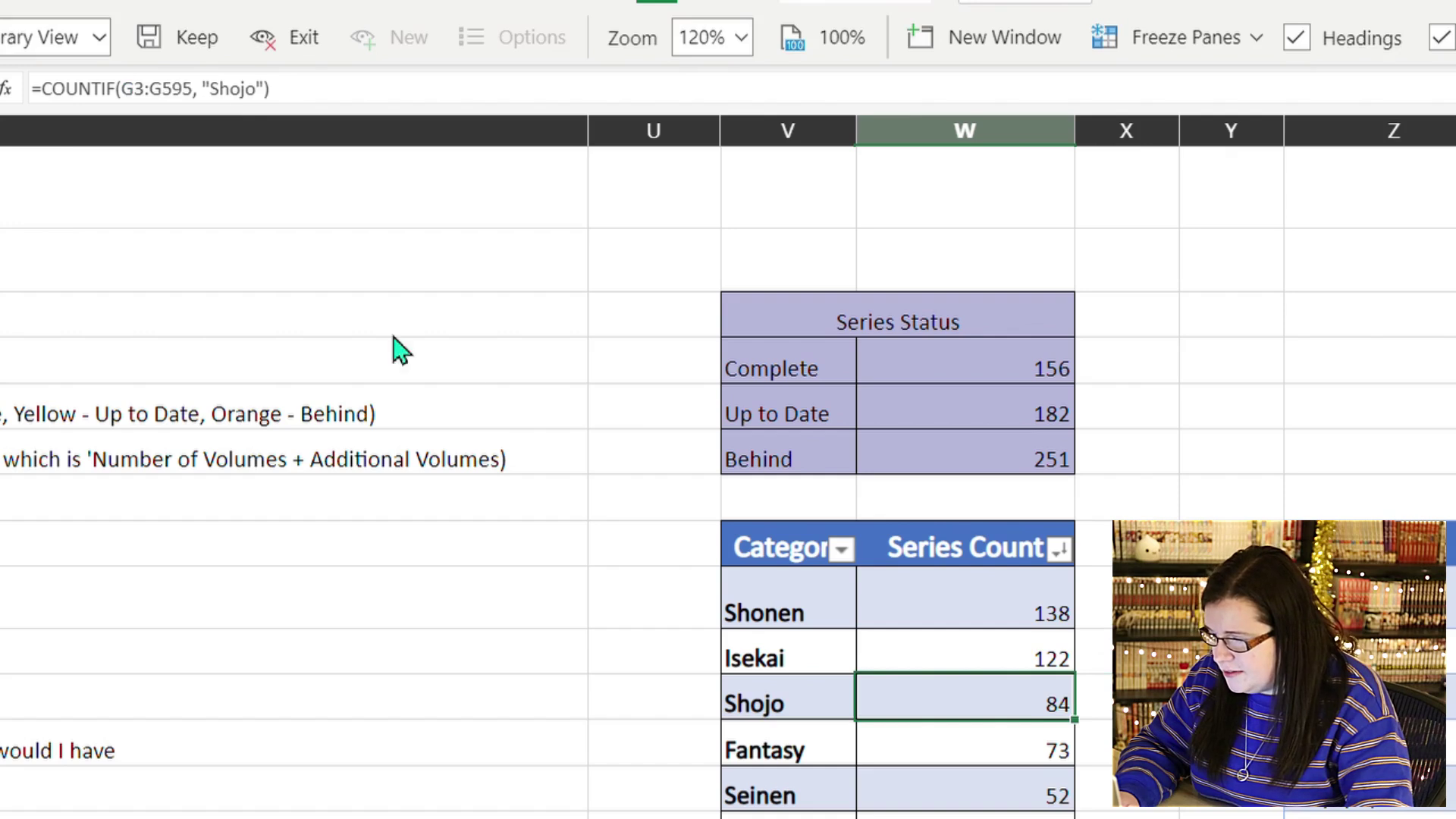
- Inspect the COUNTIF formulas of several category counts, including Fantasy, Isekai and Comedy, and of the Seven Seas, Vertical and Ghost Ship publisher counts
click(930, 747)
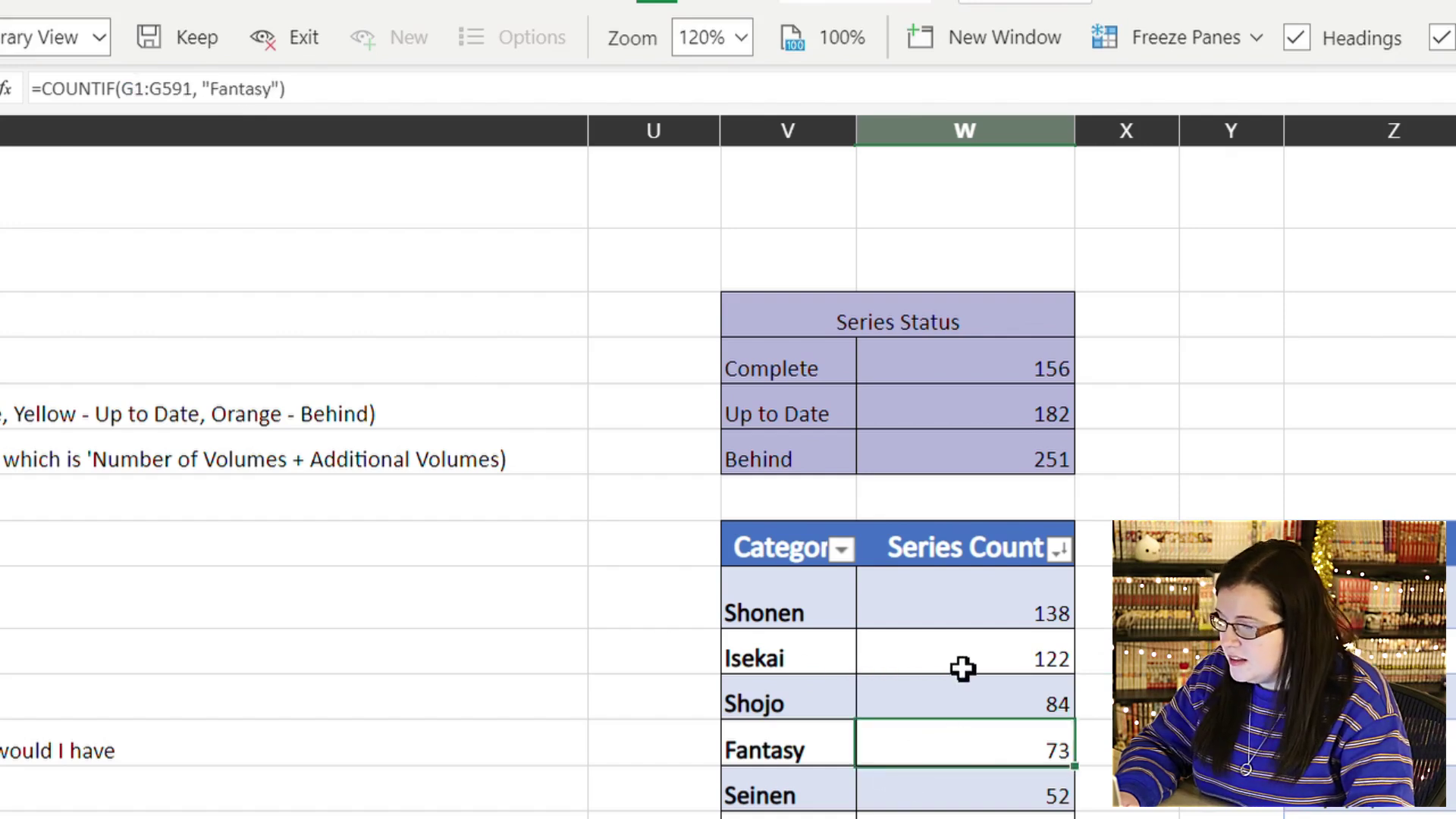
click(961, 659)
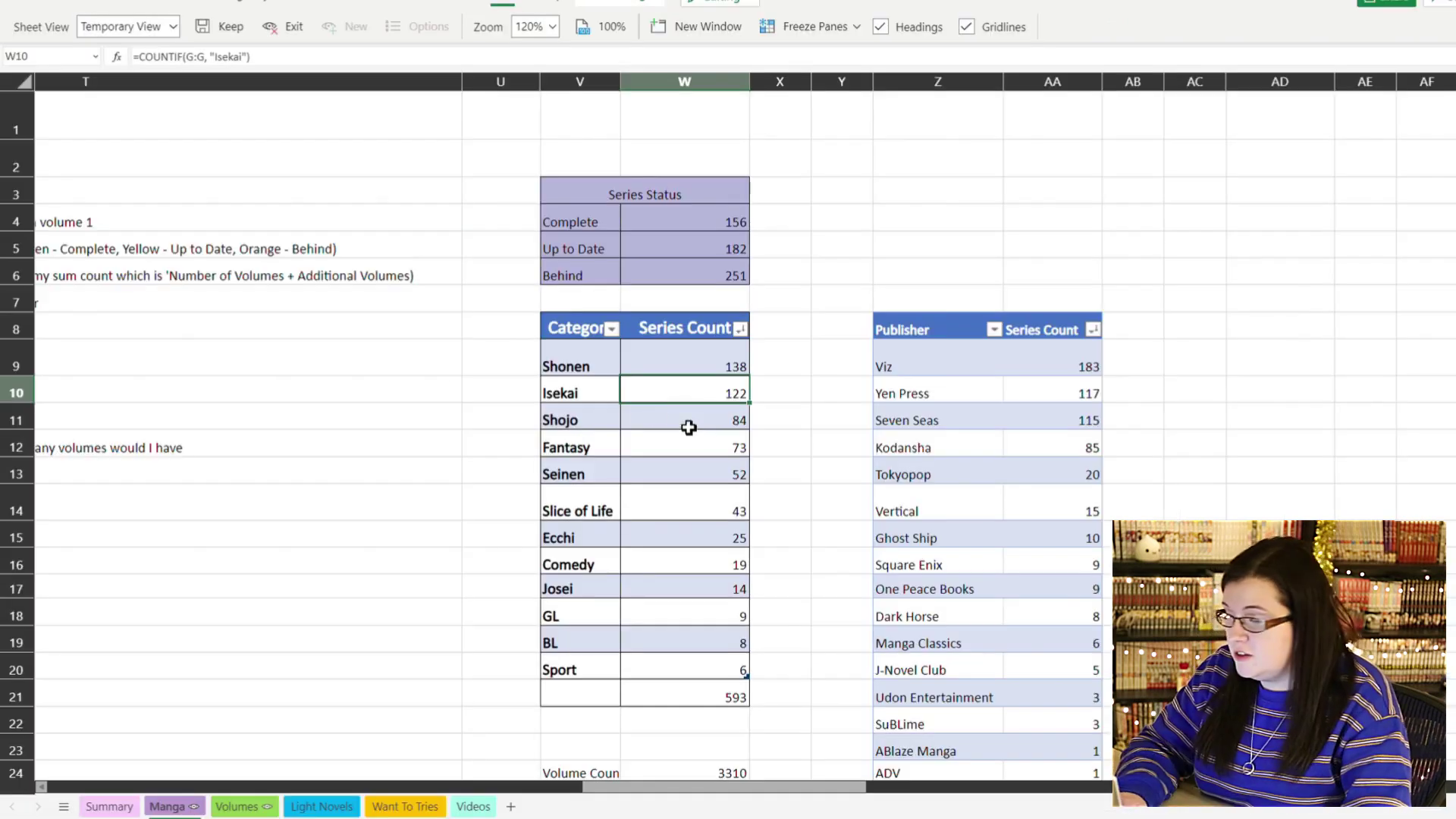
click(712, 510)
click(716, 555)
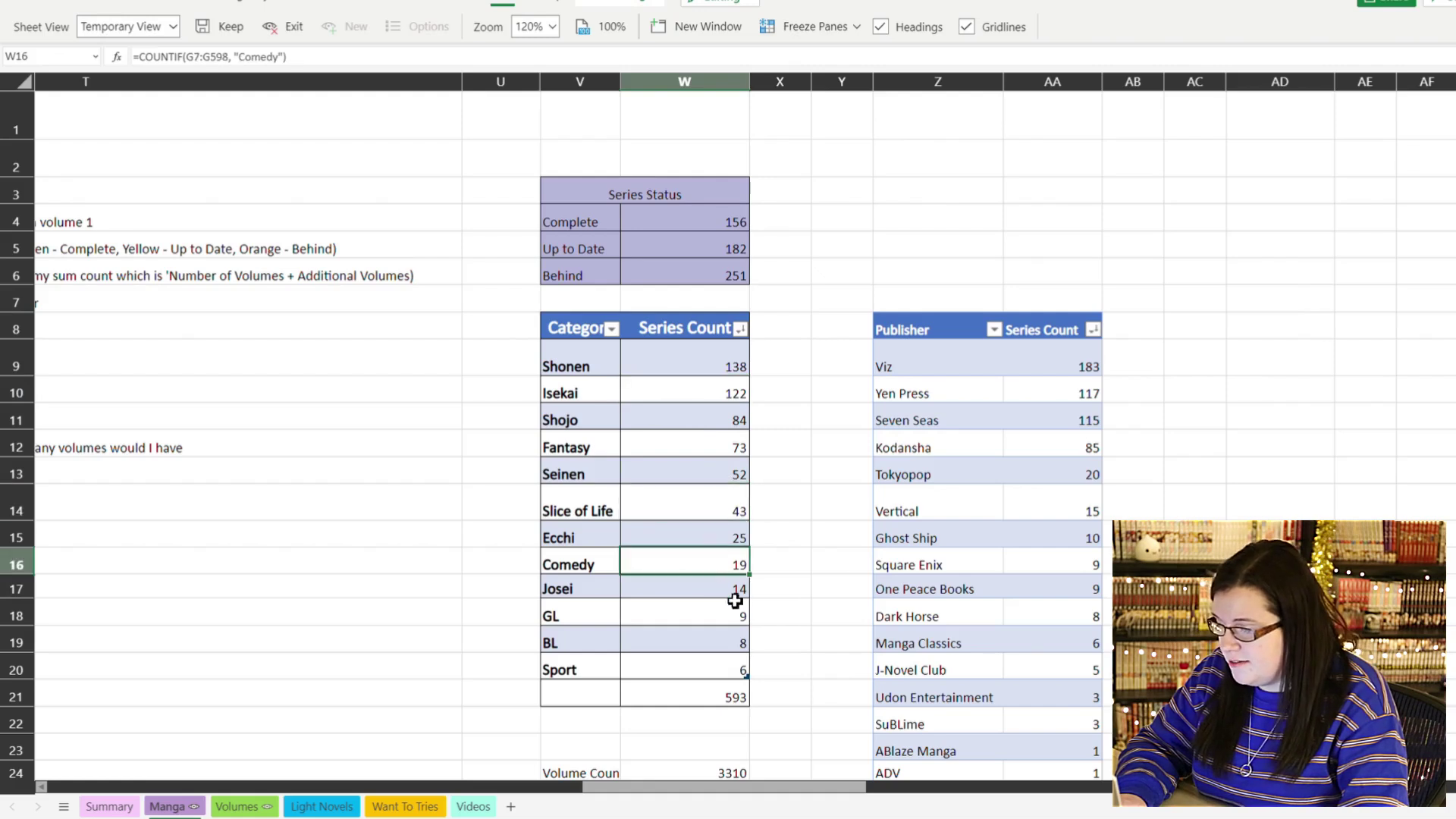
click(1065, 426)
click(1072, 512)
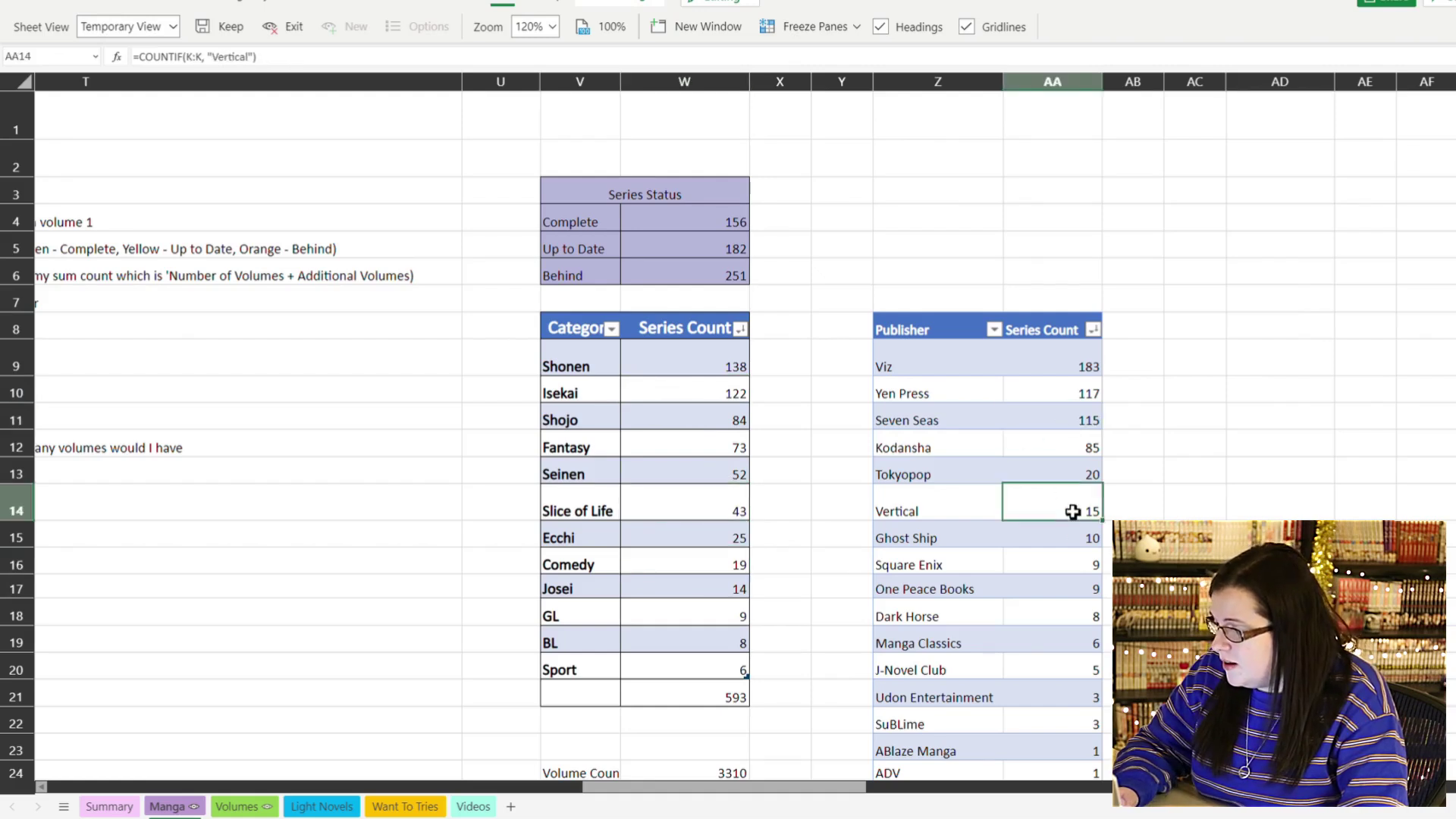
click(1075, 542)
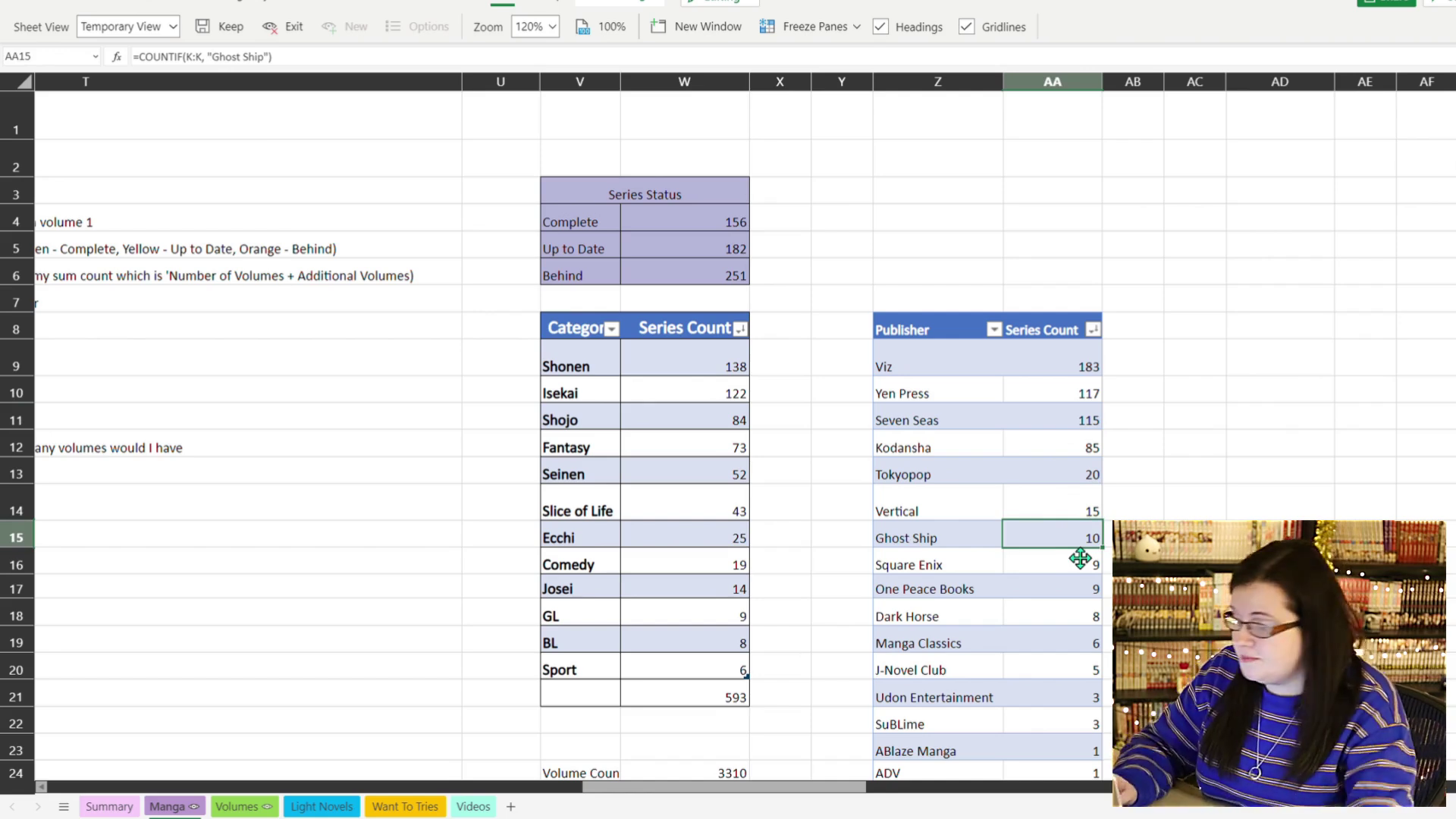
- Go to the reading count tables on the Volumes sheet and check the leftover cells around them, including AC7 and Q4
click(237, 807)
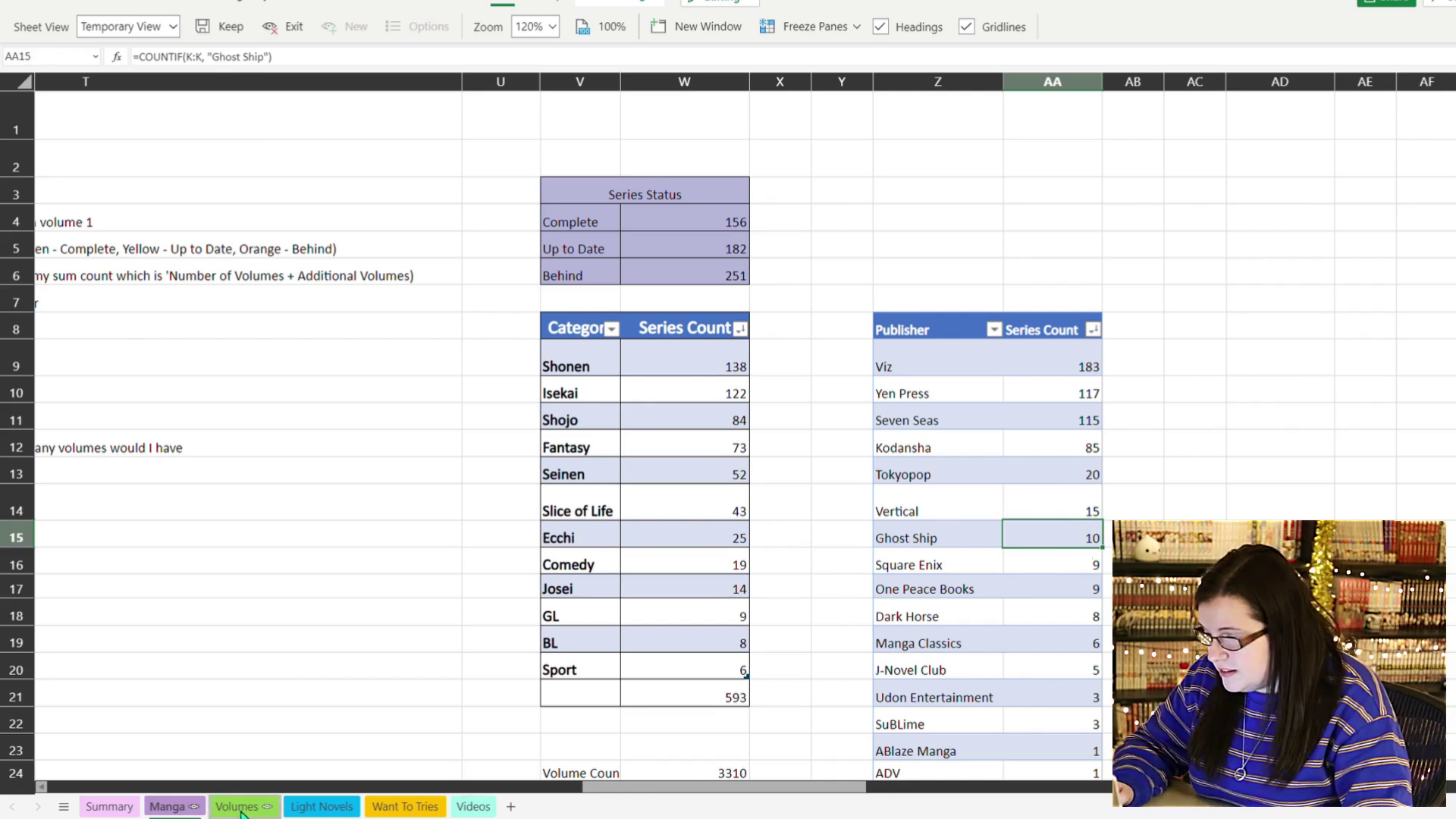
drag(328, 789, 686, 761)
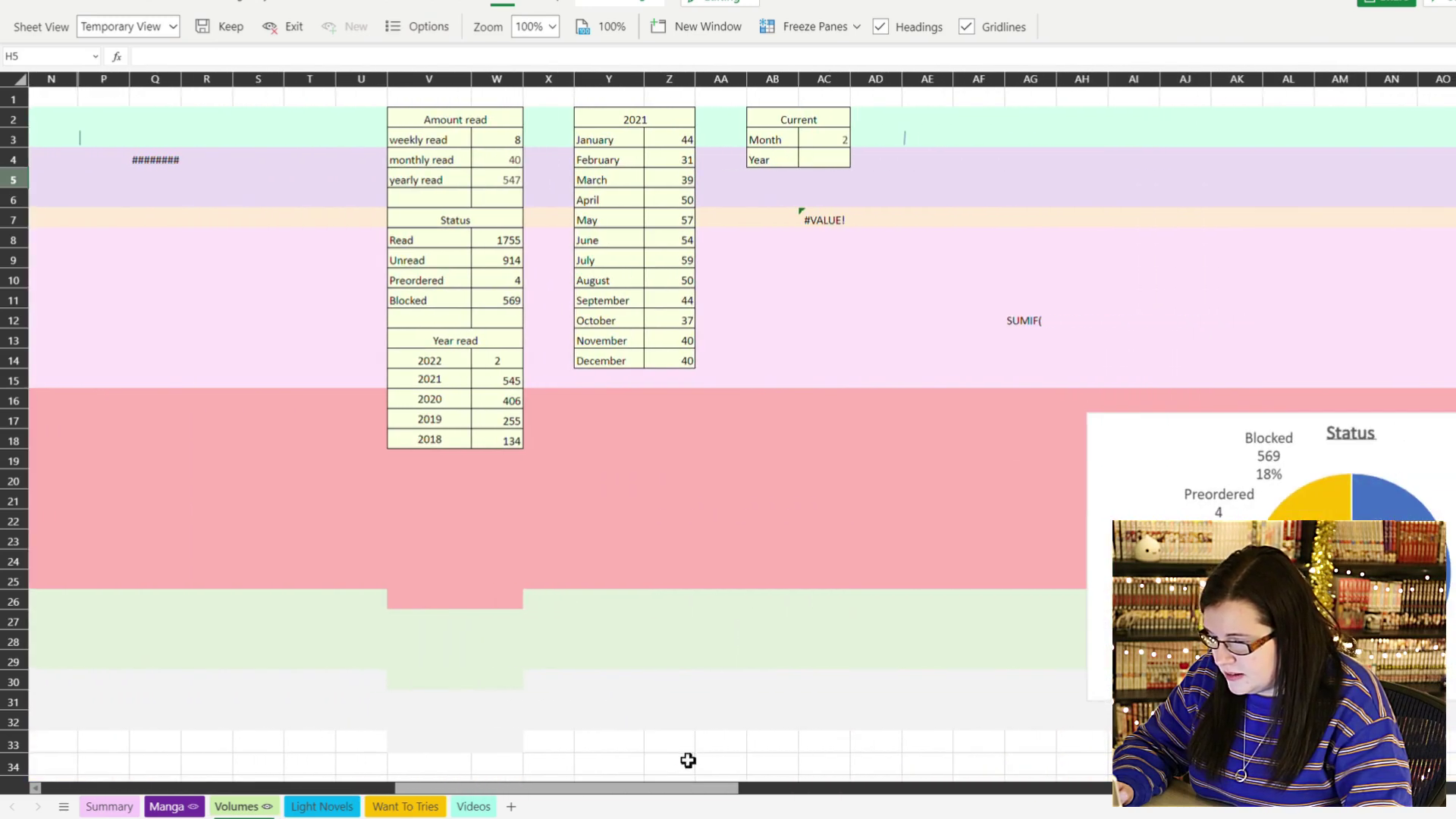
click(1030, 320)
click(824, 223)
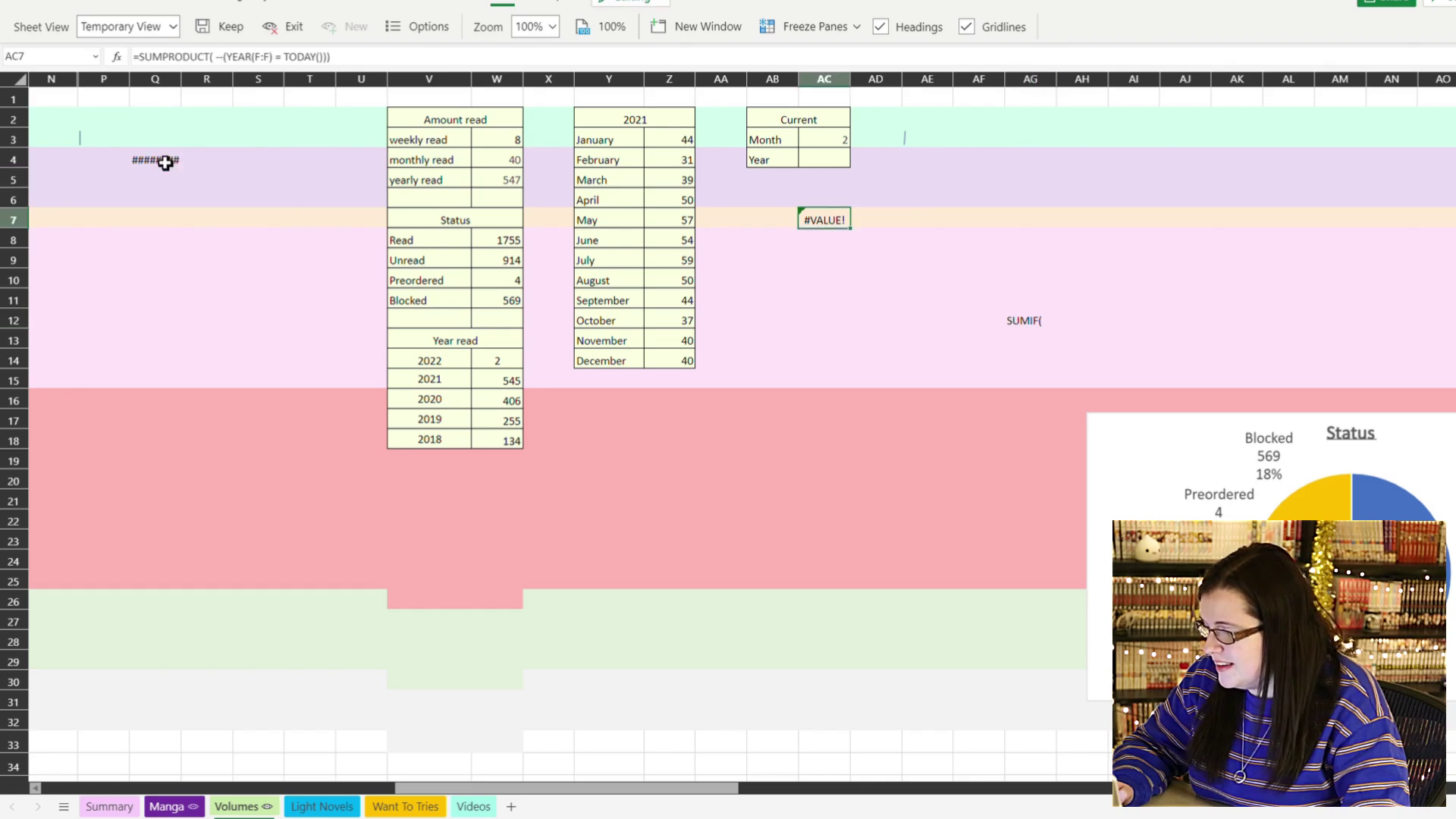
click(159, 161)
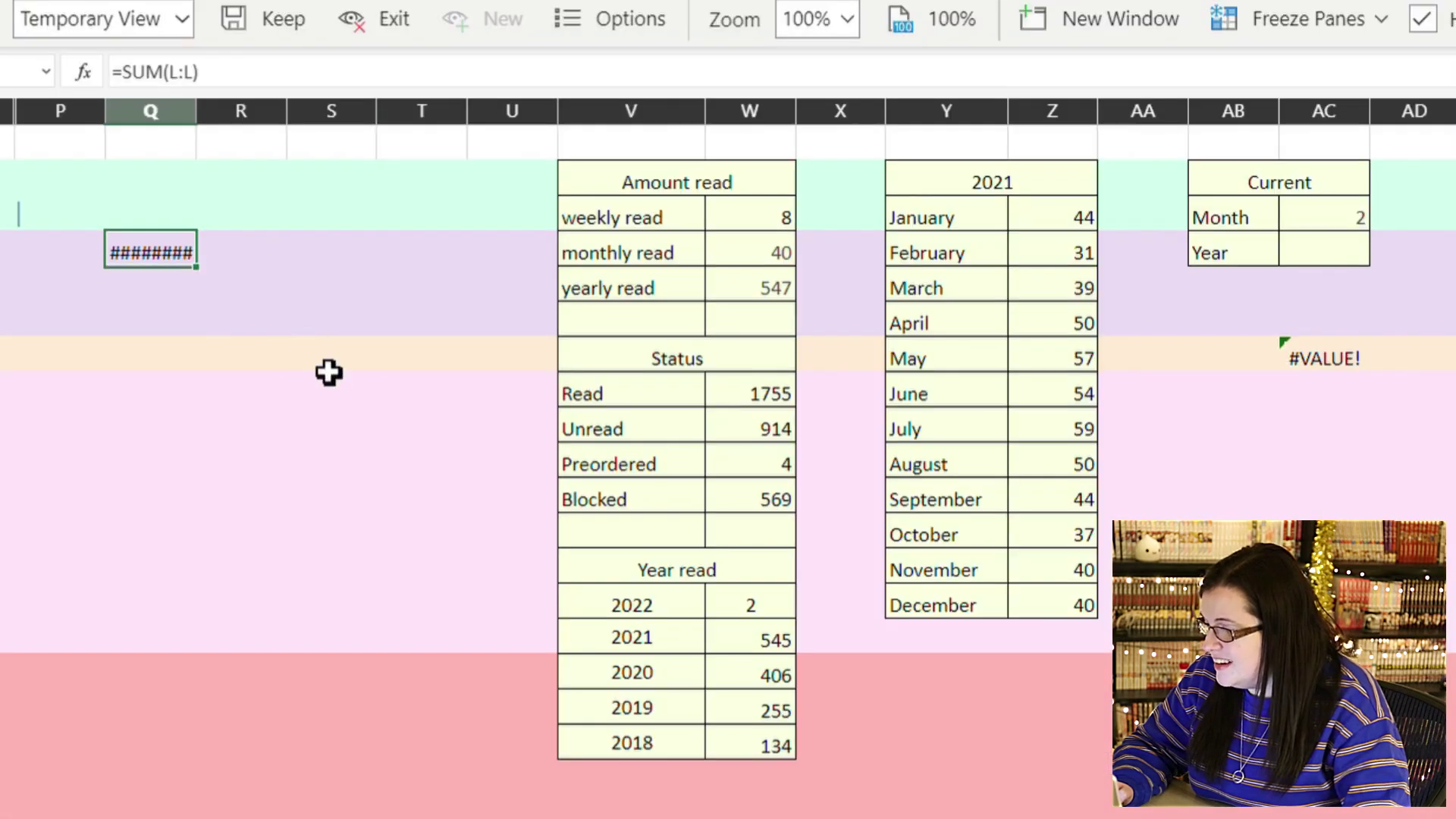
click(329, 372)
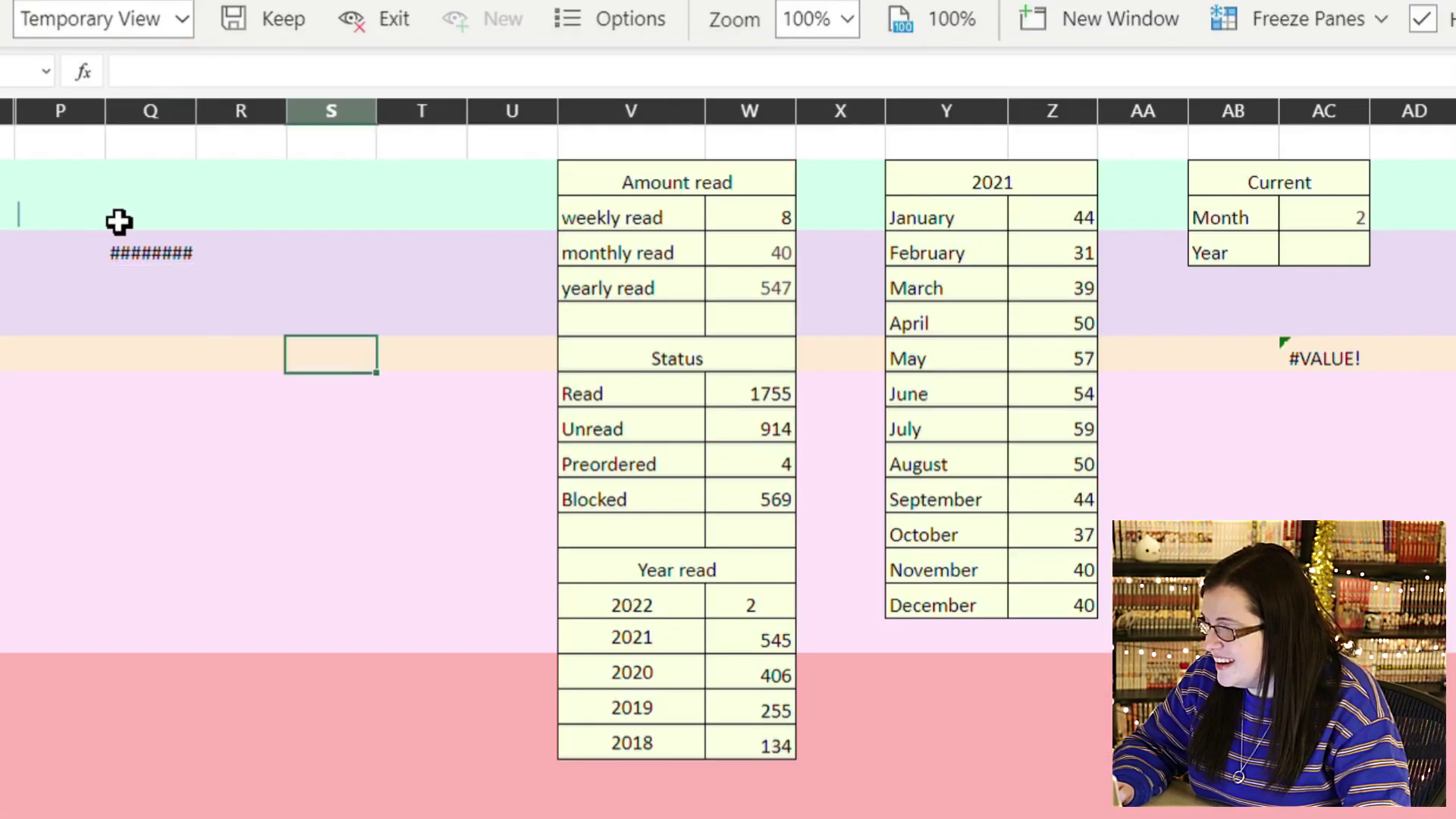
click(91, 224)
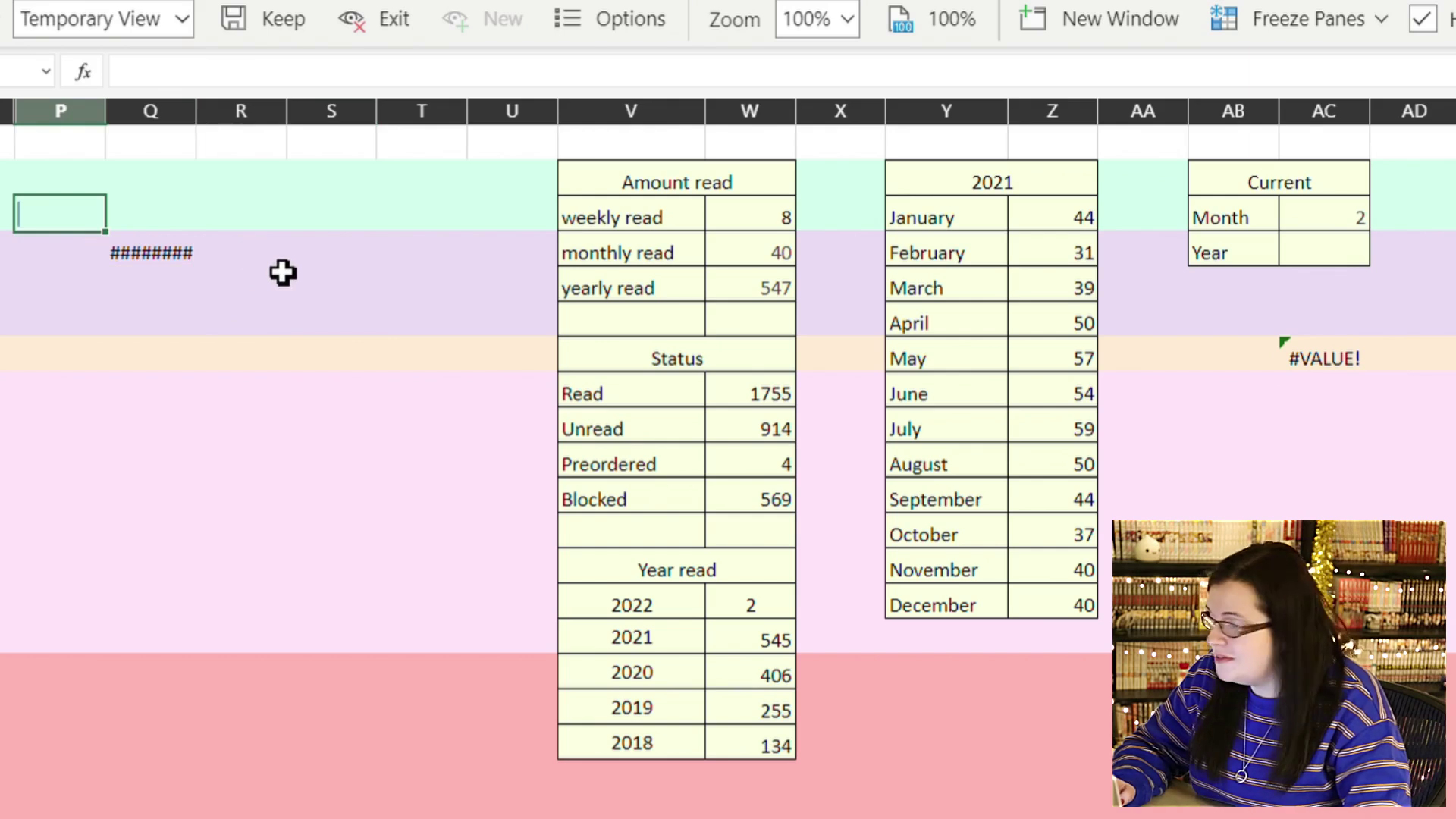
click(433, 262)
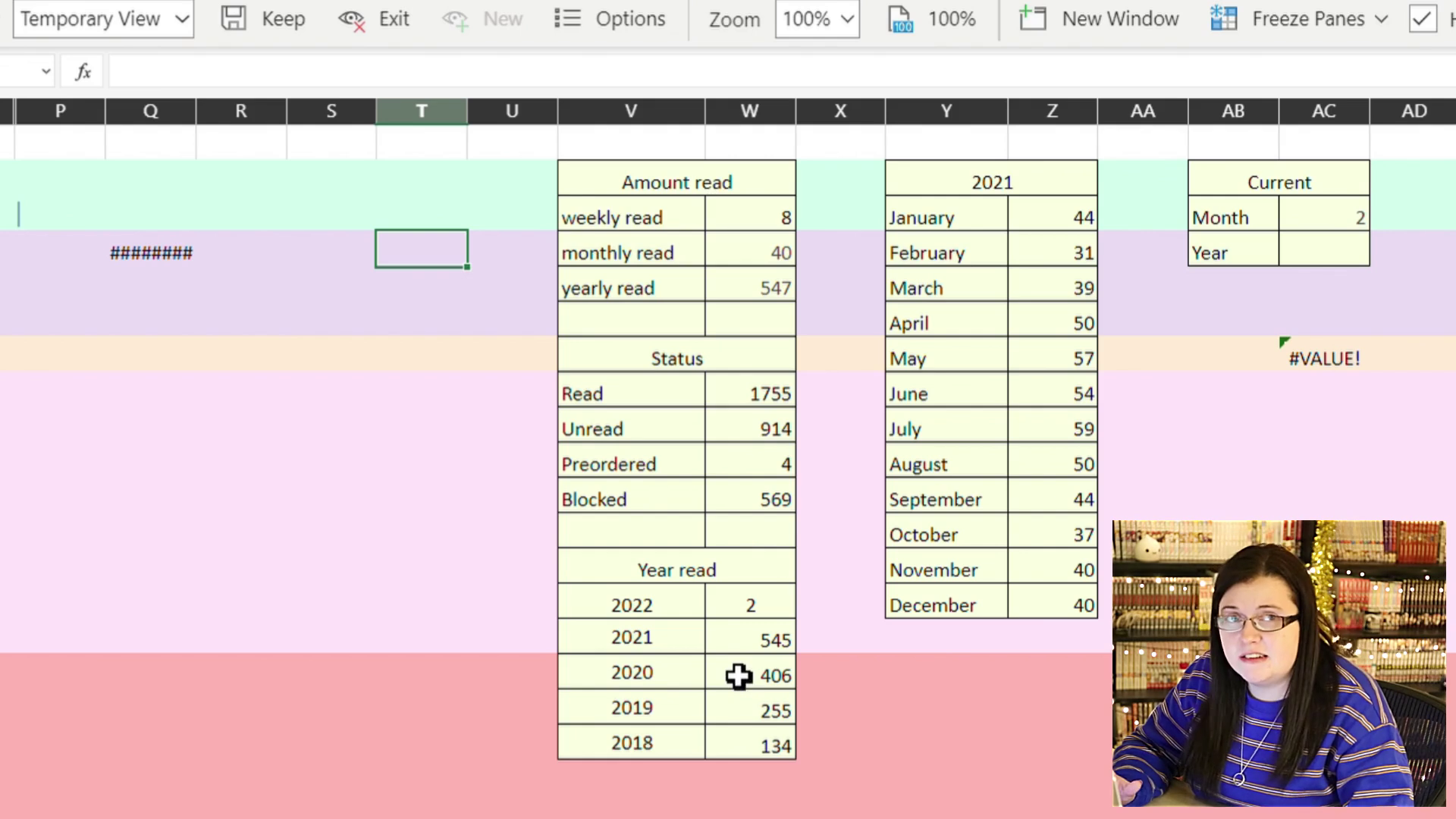
- Examine the weekly read count's COUNTIF formula, especially its TODAY() part, and compare the monthly and yearly read formulas
click(762, 232)
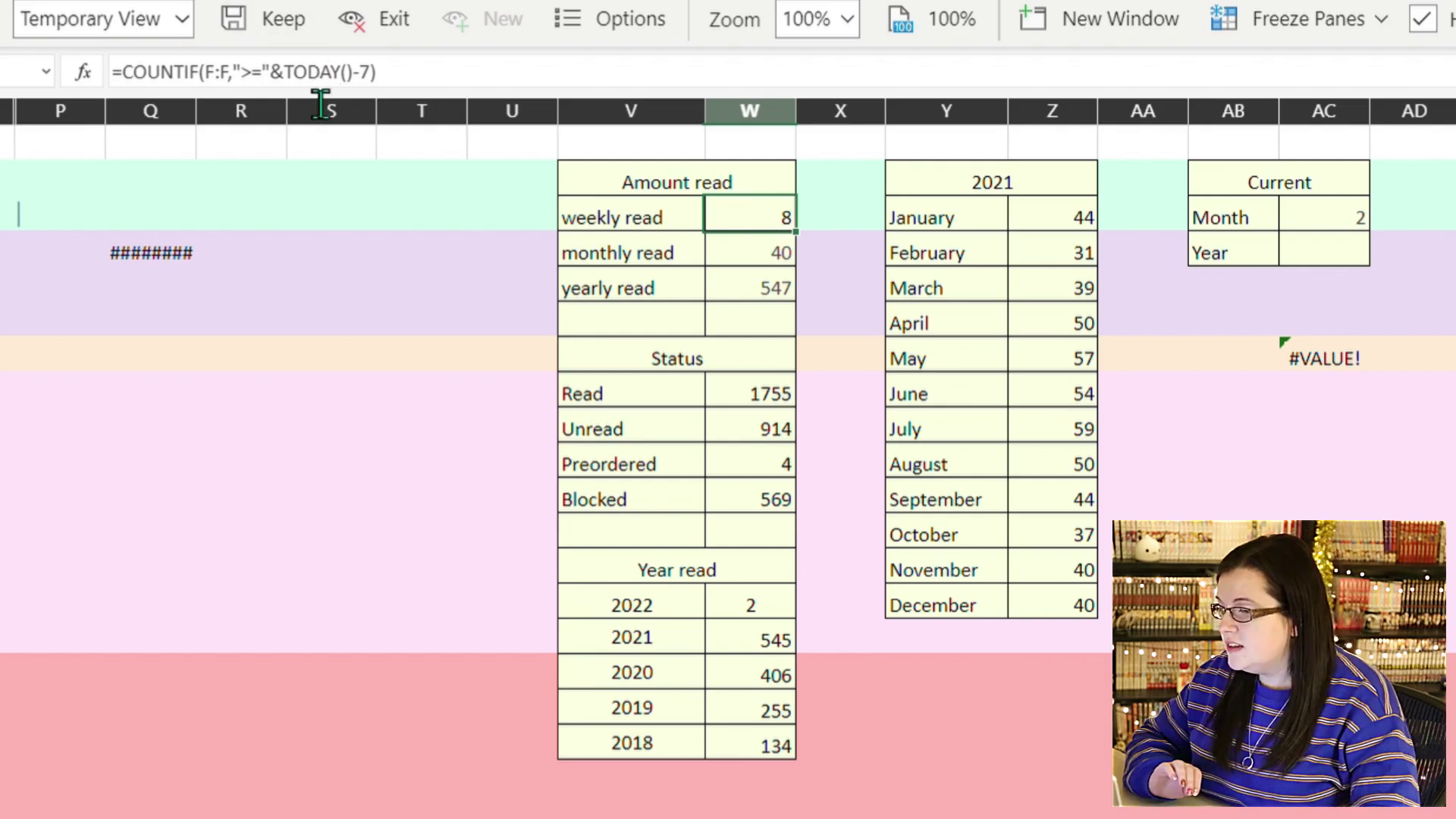
click(297, 76)
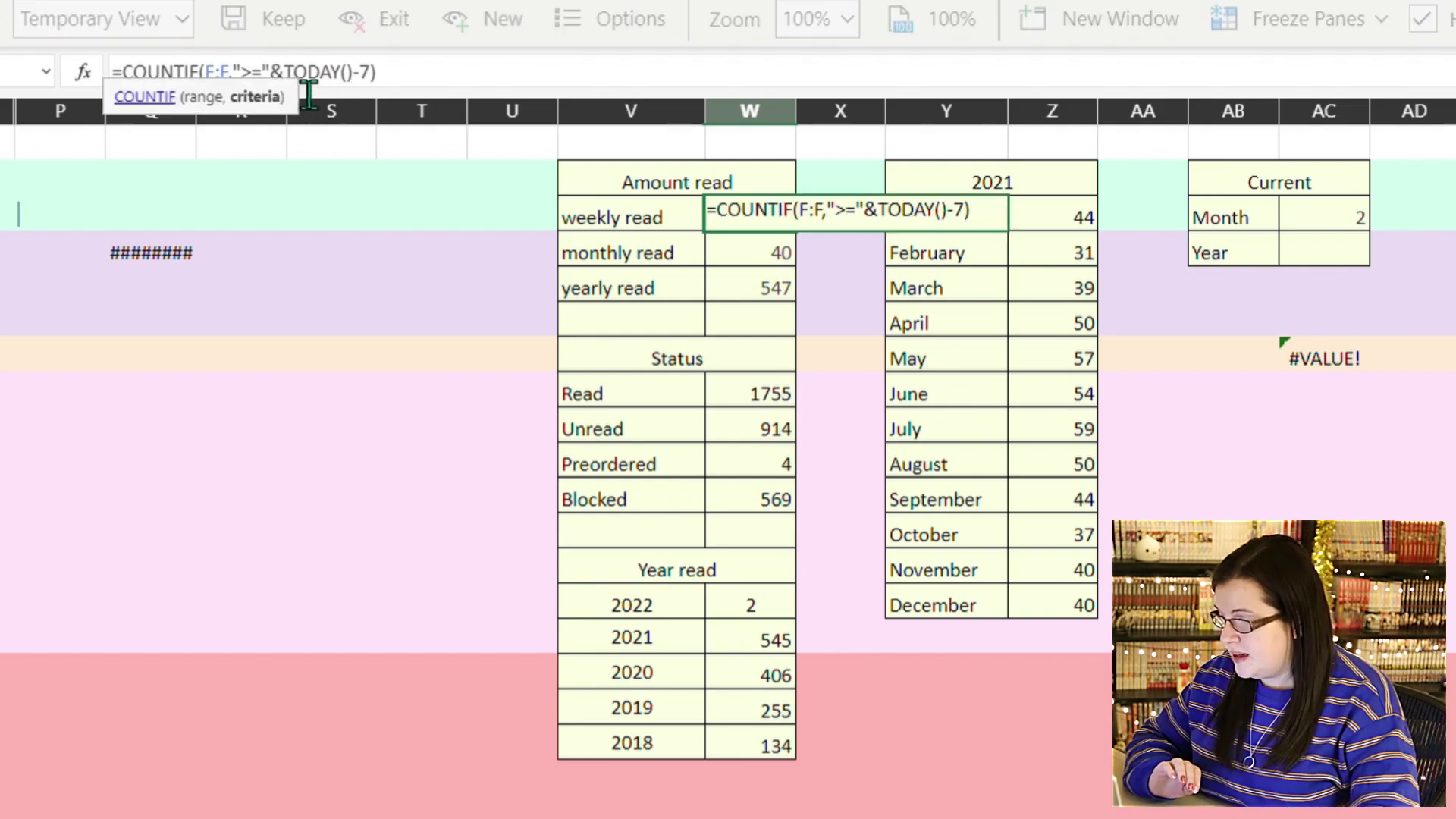
drag(285, 76, 491, 100)
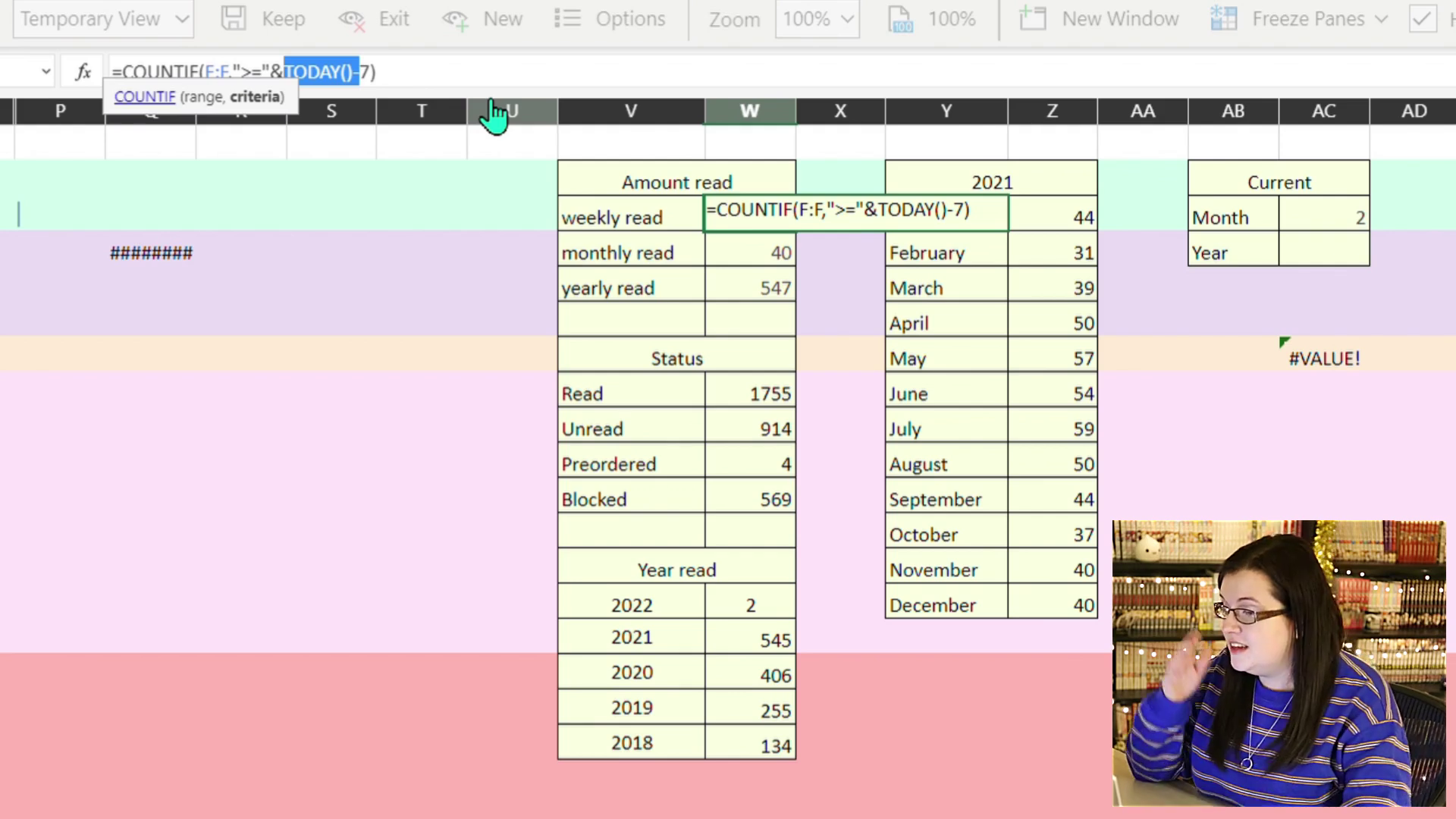
click(527, 89)
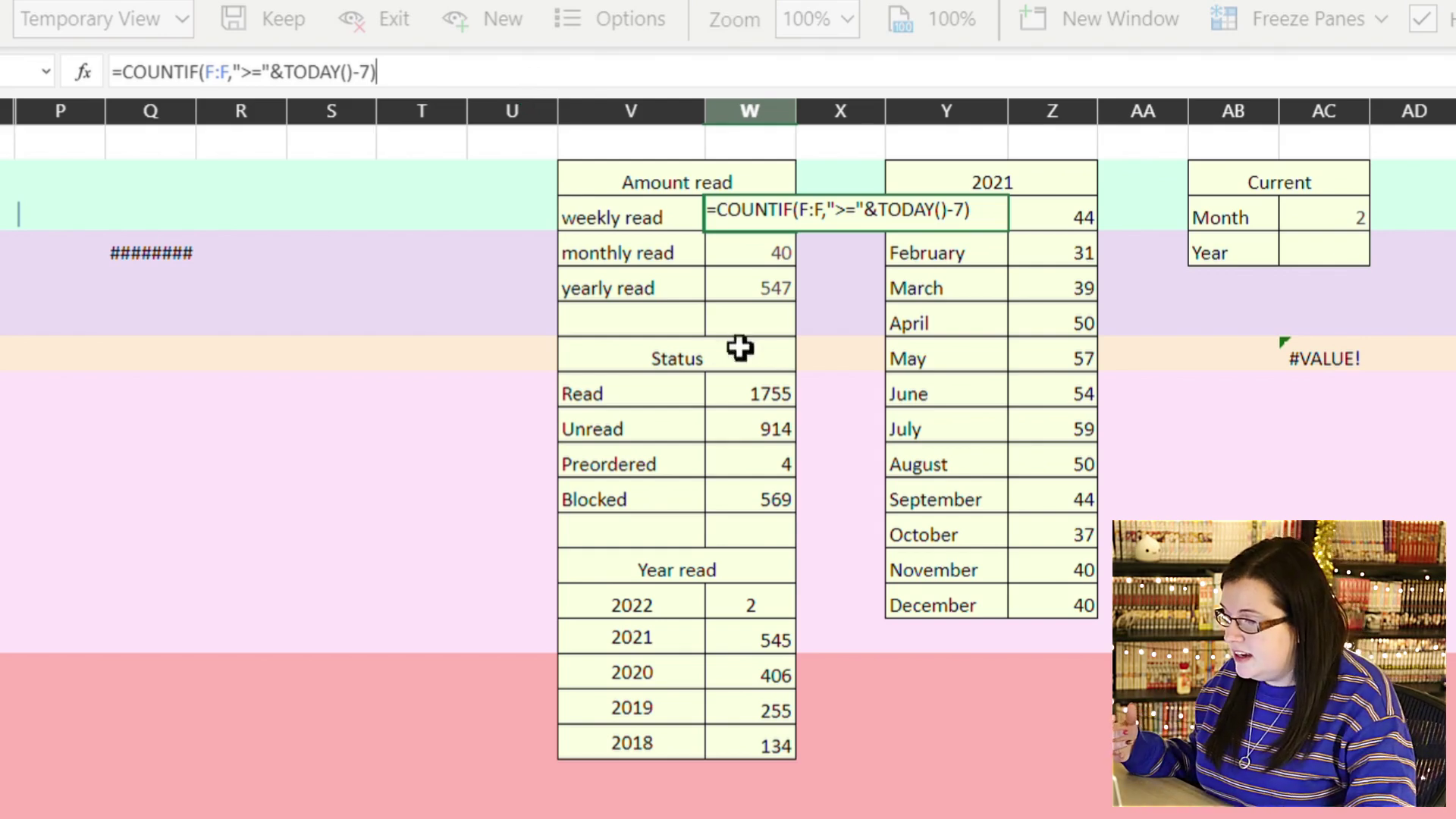
click(761, 266)
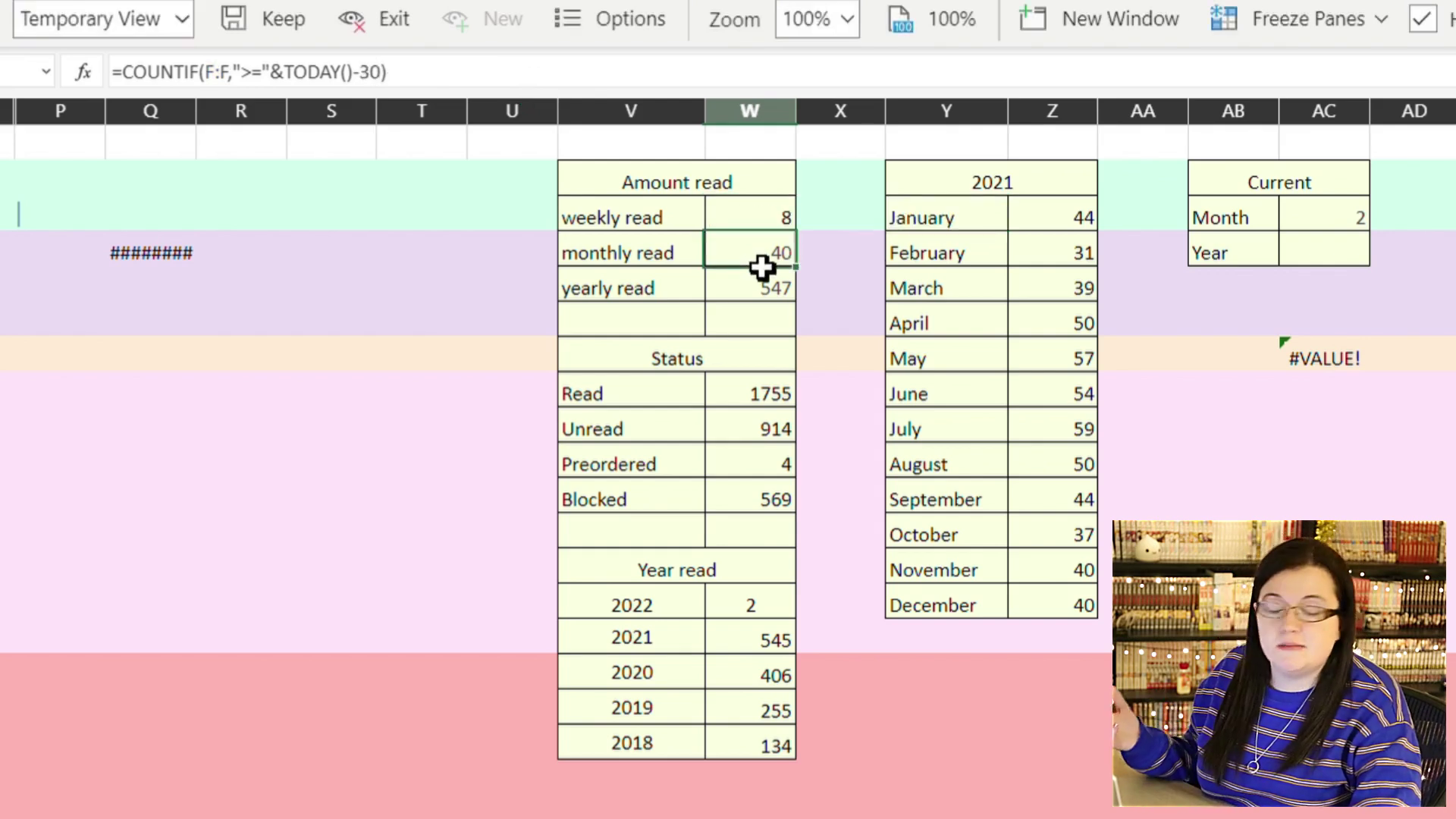
click(774, 299)
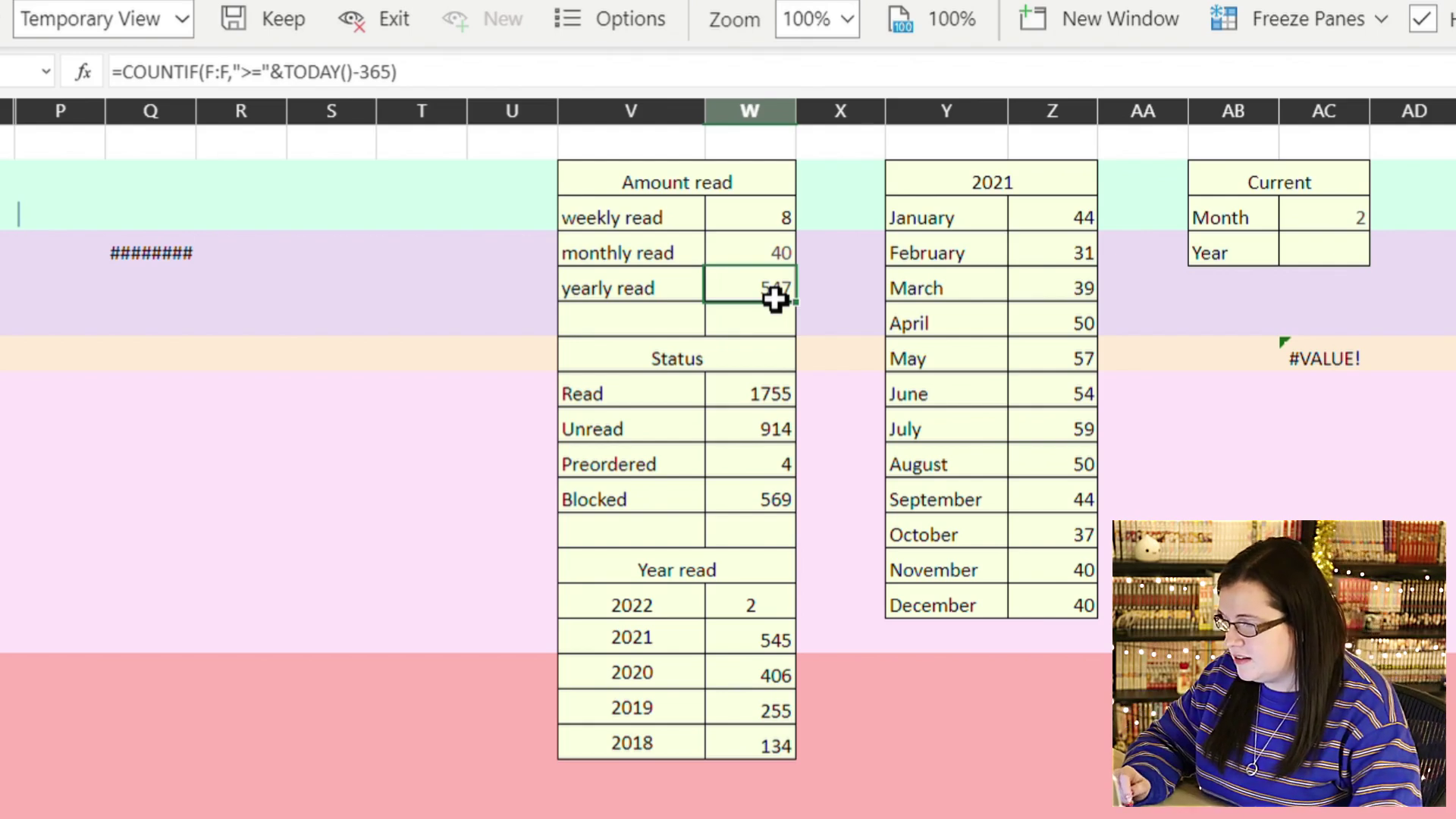
- Inspect the Read status count's formula with its criteria cell, and the 2022 count's formula under Year read
click(759, 400)
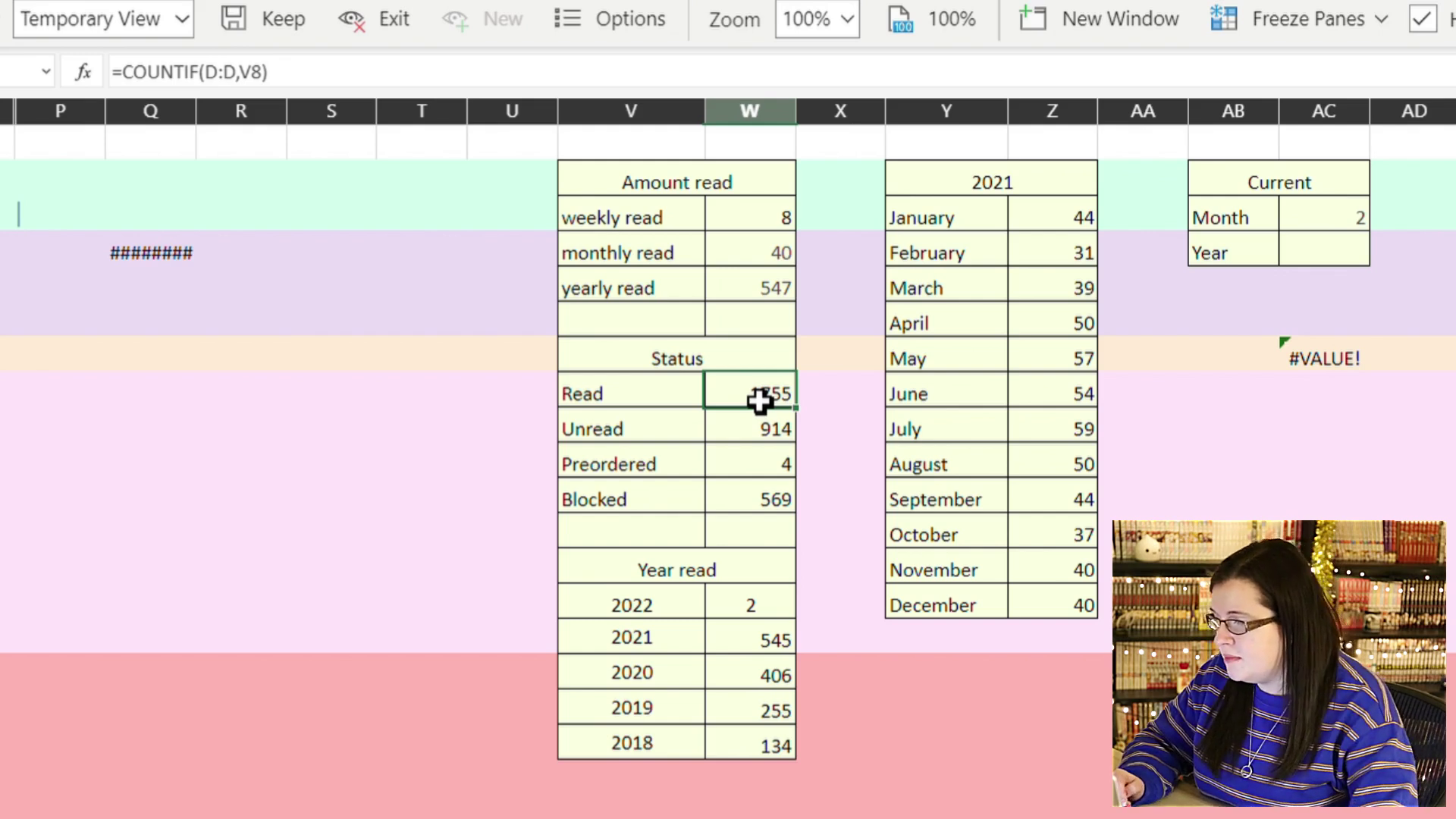
click(670, 404)
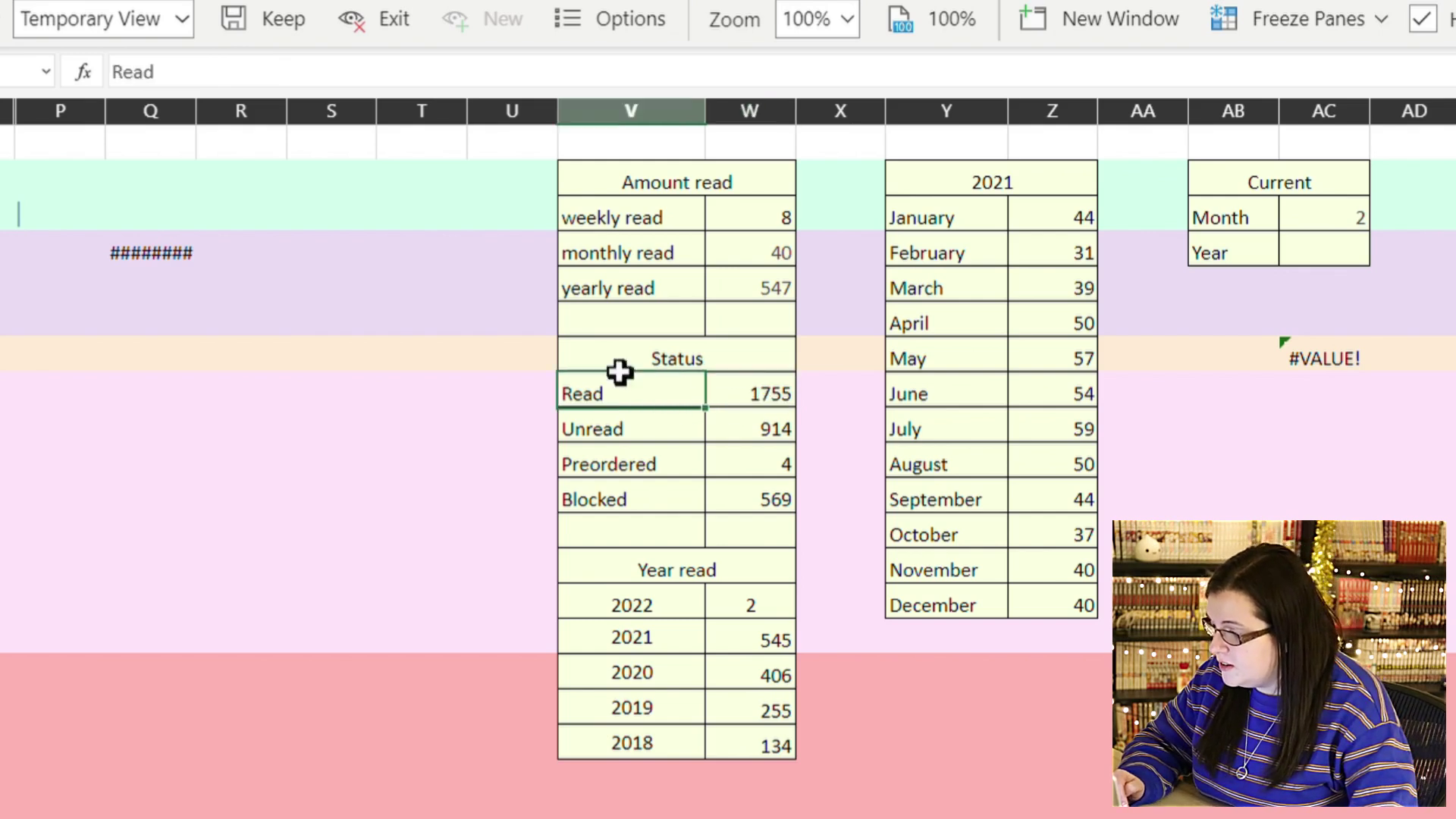
click(751, 610)
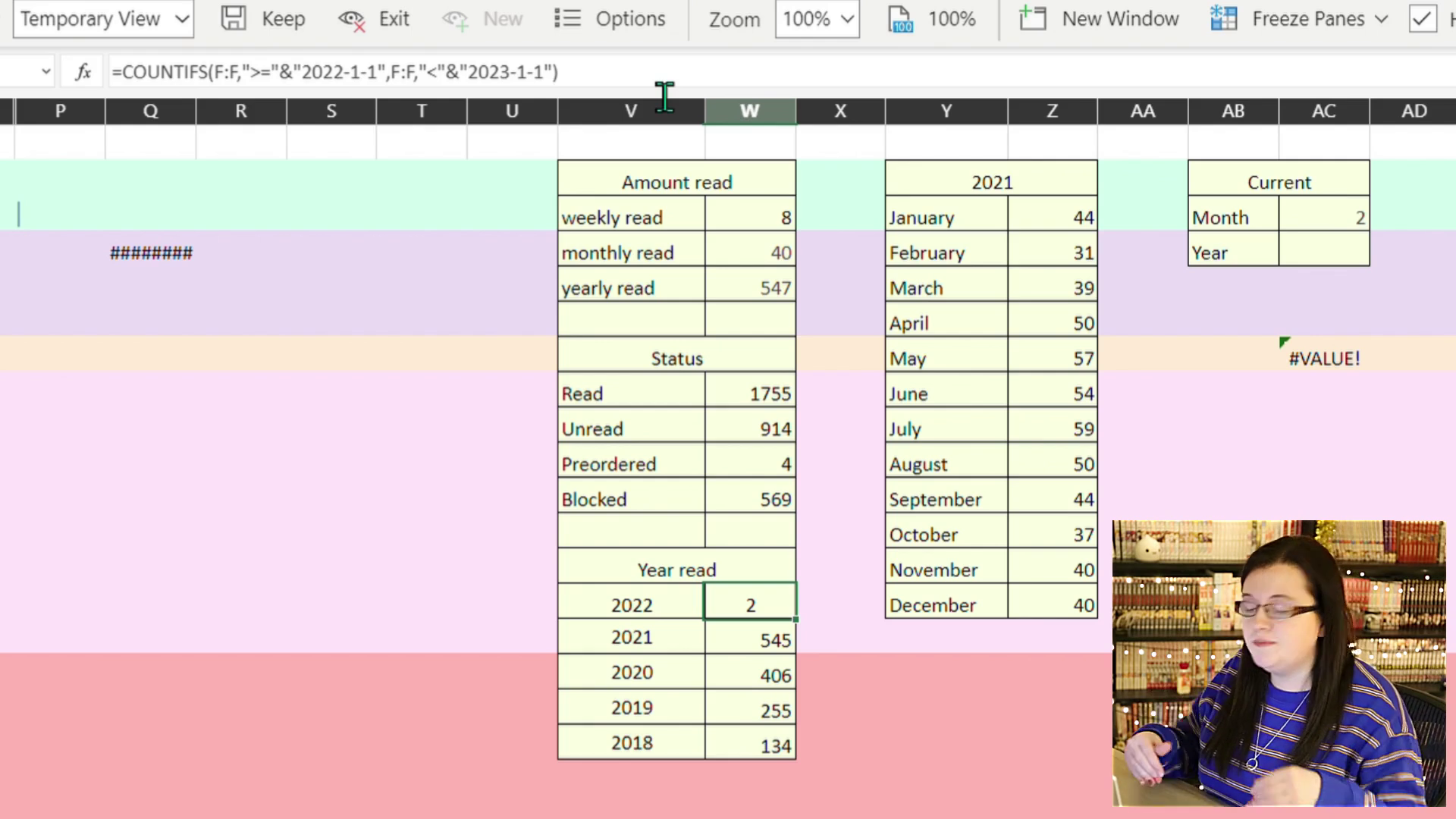
- Inspect the COUNTIFS date-range formulas of the 2021 monthly read counts from January to June
click(1059, 225)
click(1070, 258)
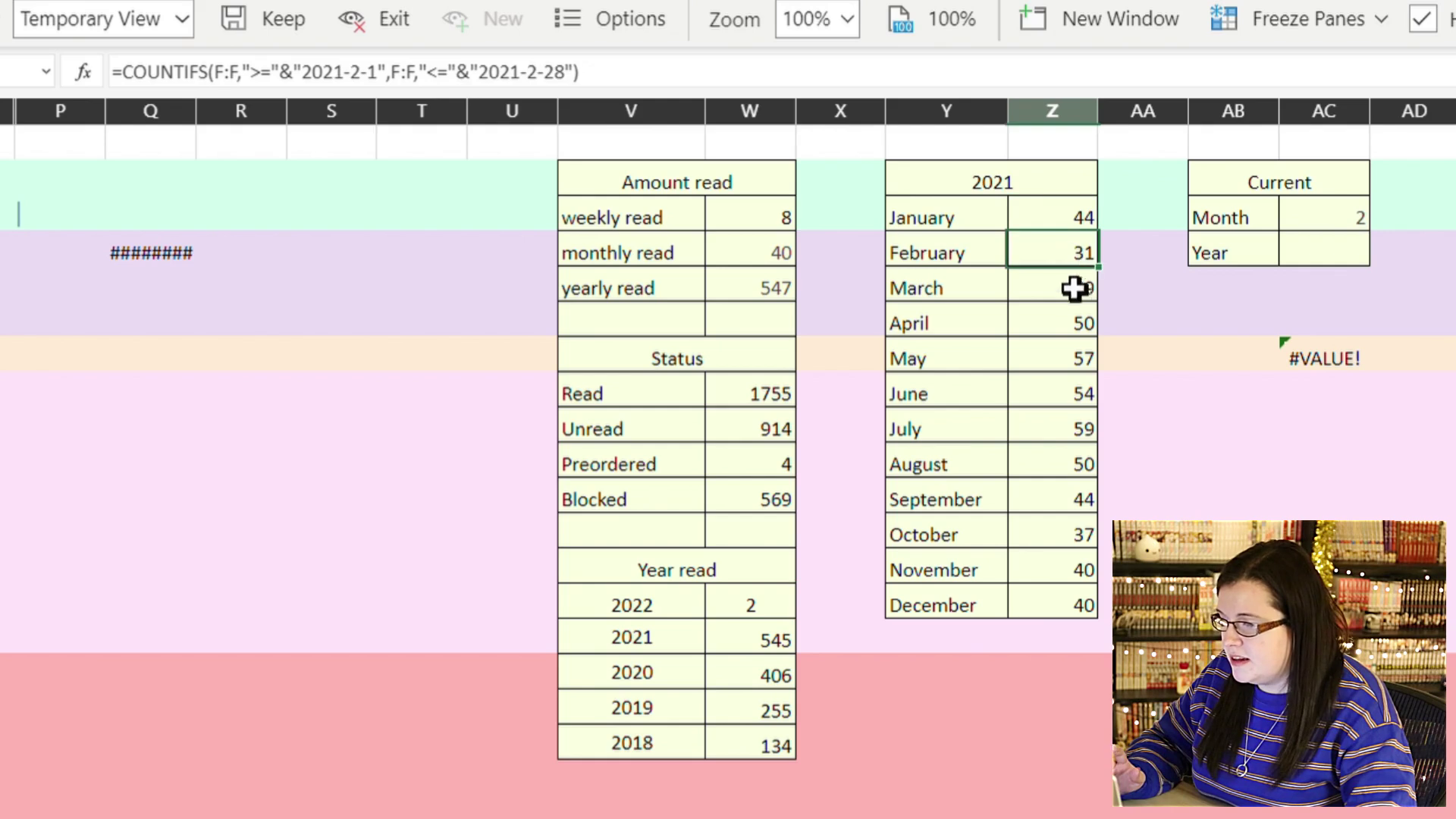
click(1070, 300)
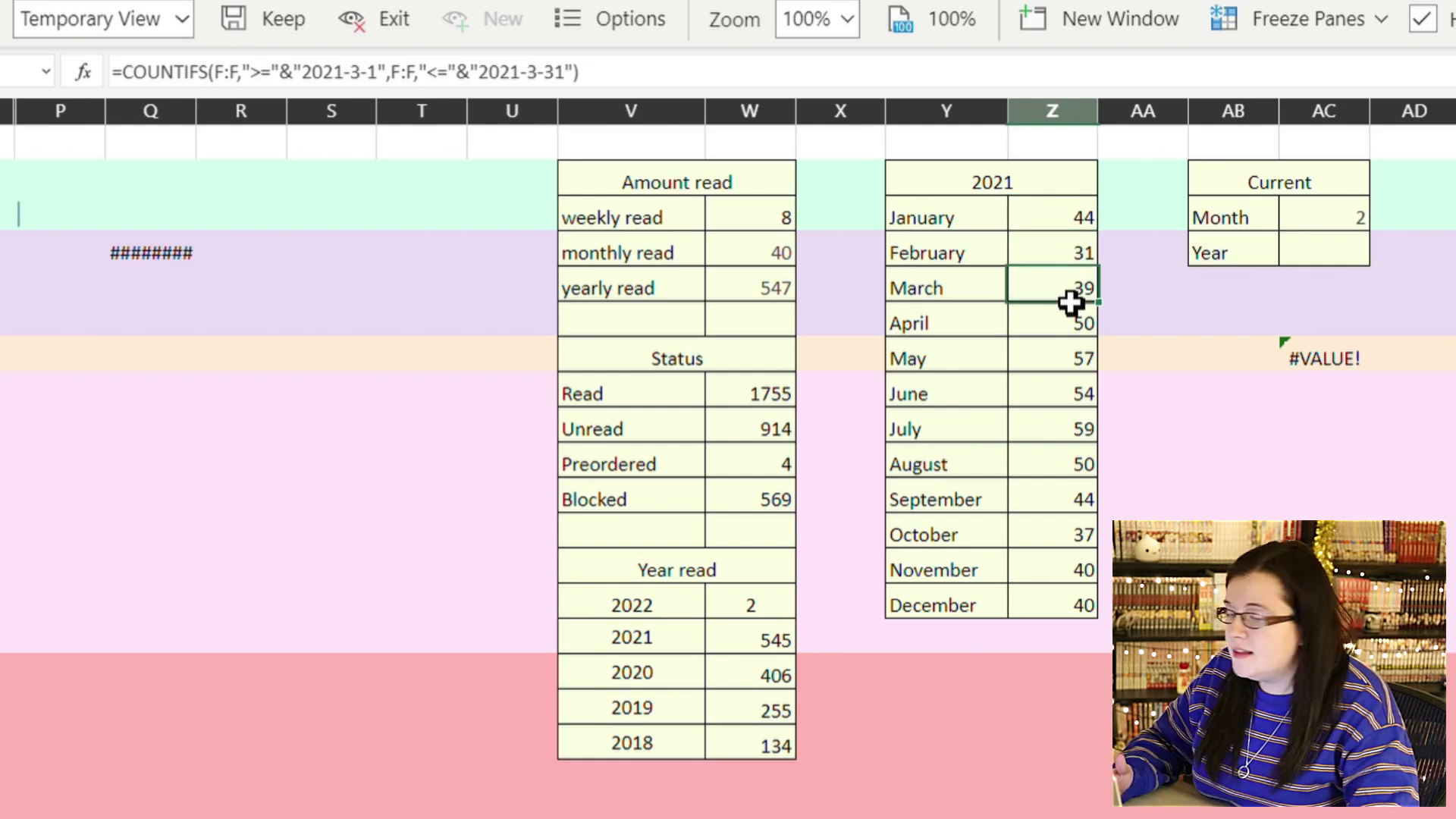
click(1068, 327)
click(1068, 364)
click(1069, 398)
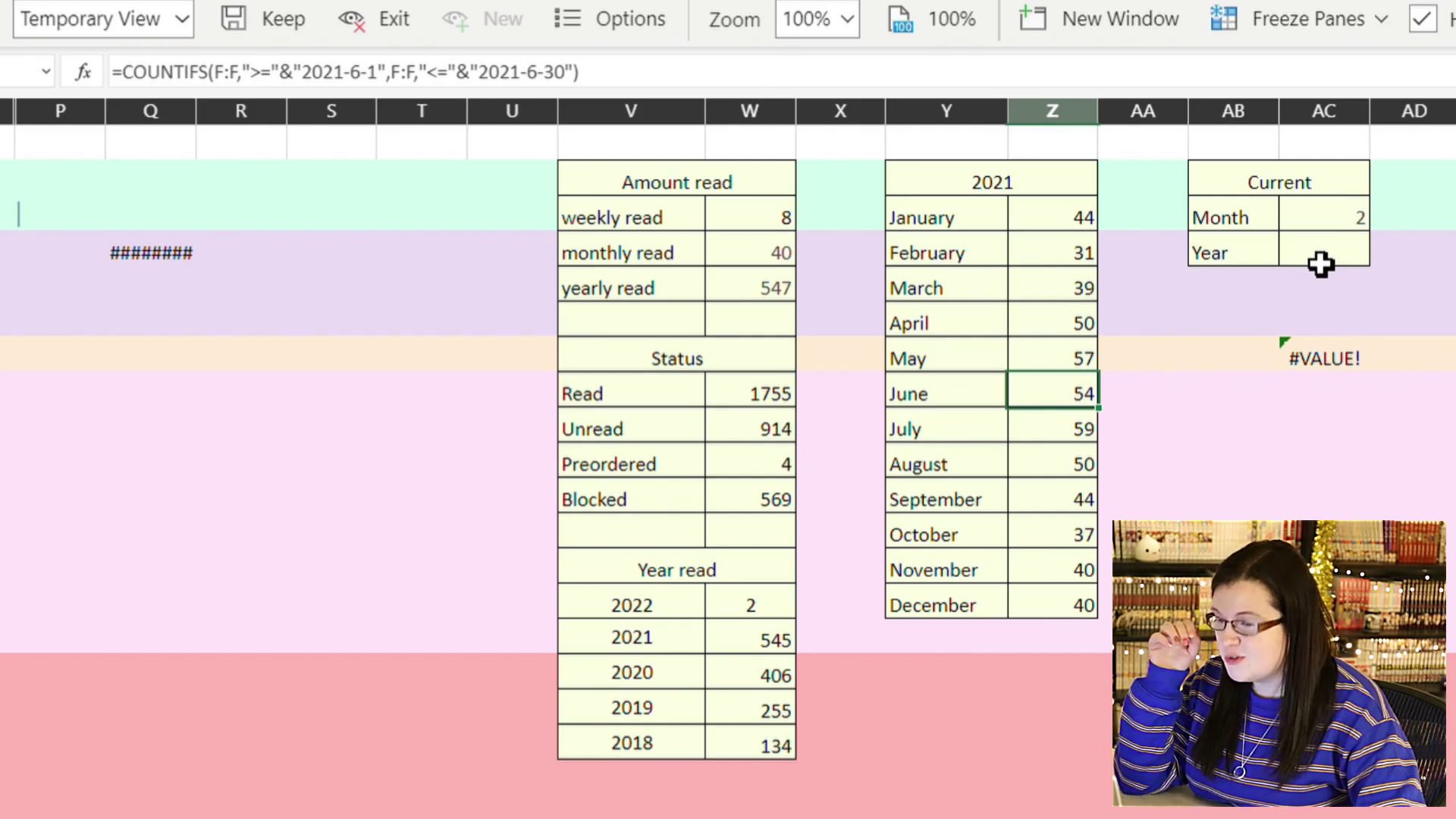
- Examine the COUNTIFS formula with EOMONTH behind the Current table's Month count, and leave it unedited
click(1331, 232)
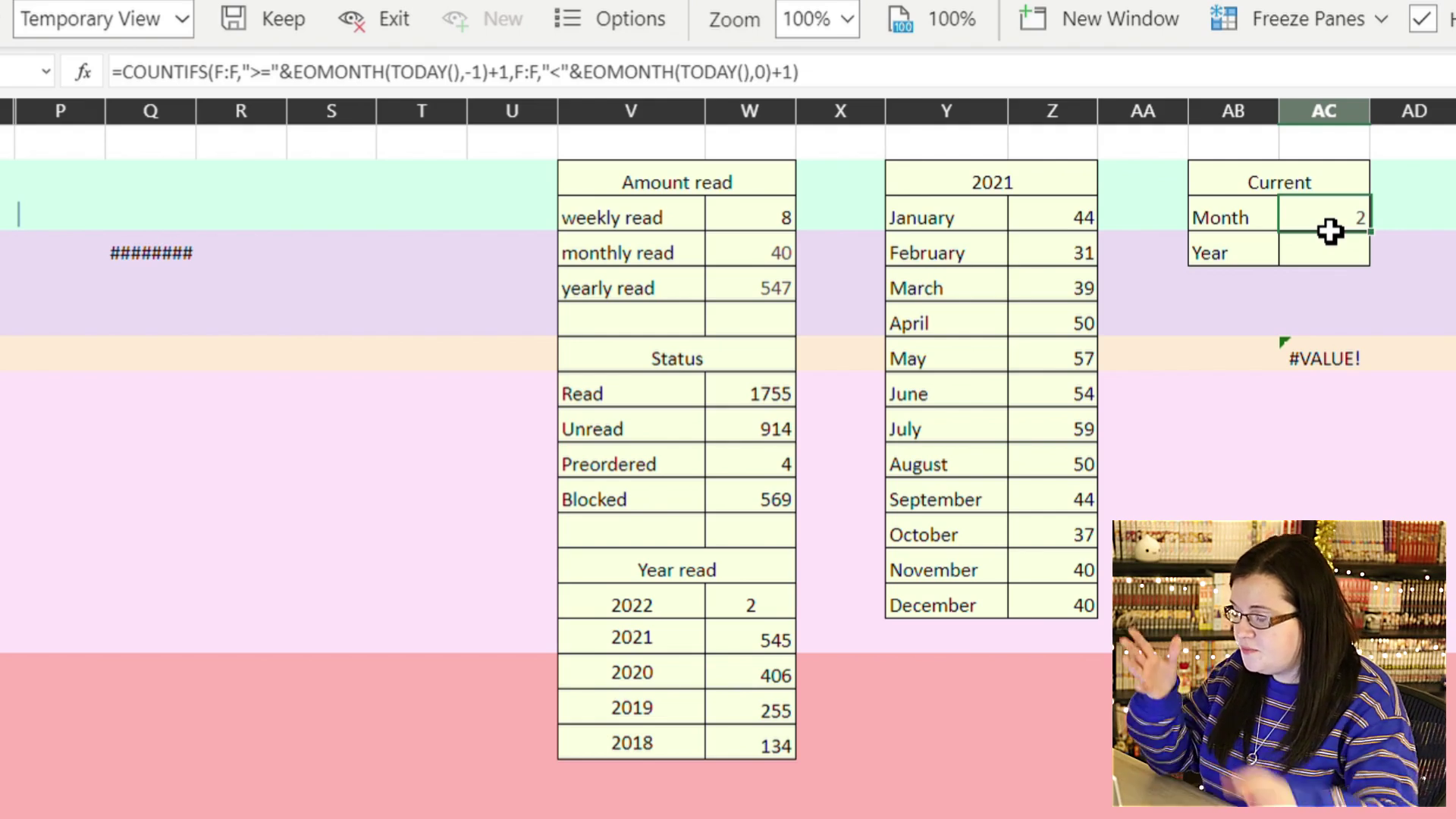
click(639, 75)
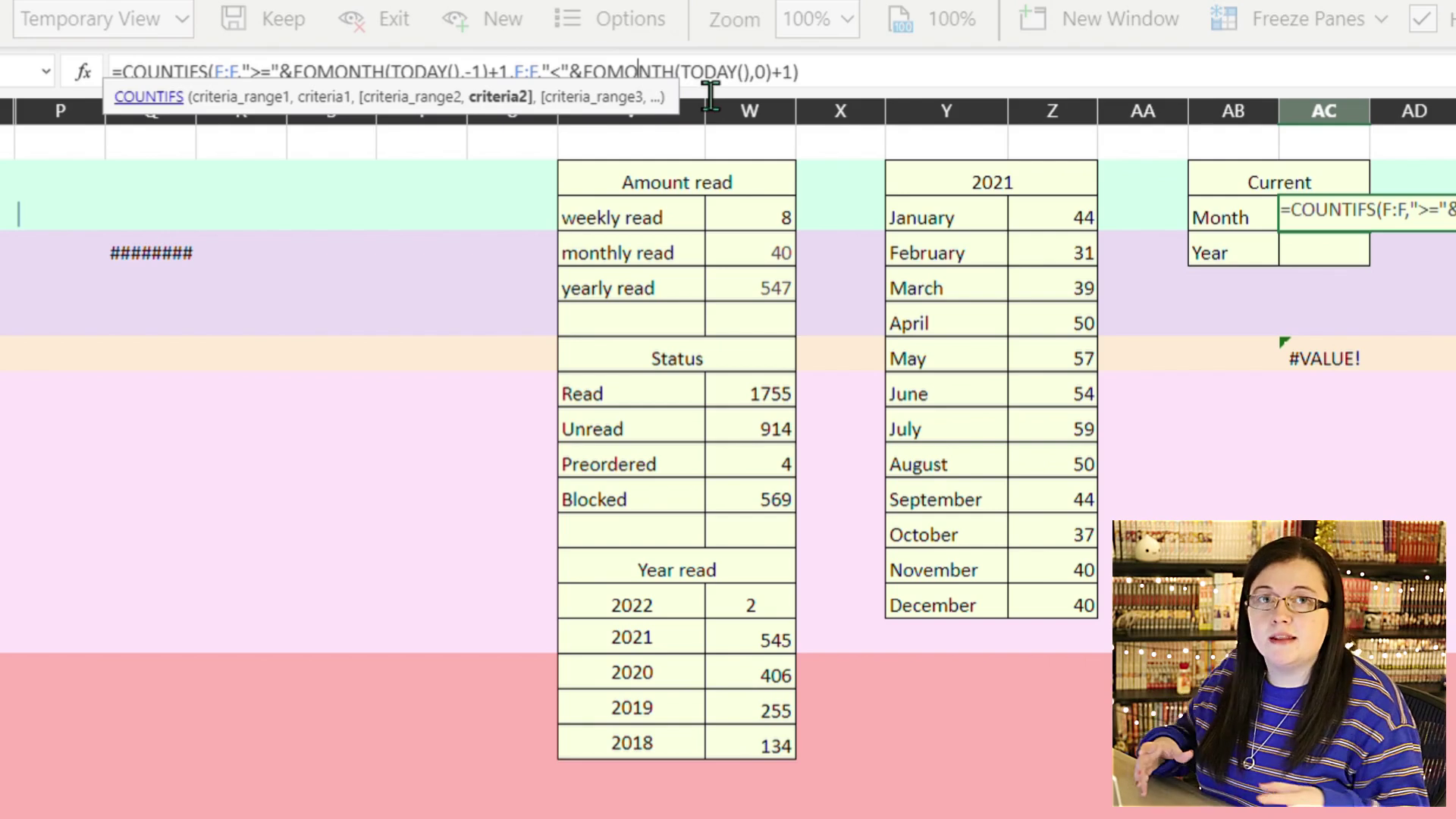
click(1340, 263)
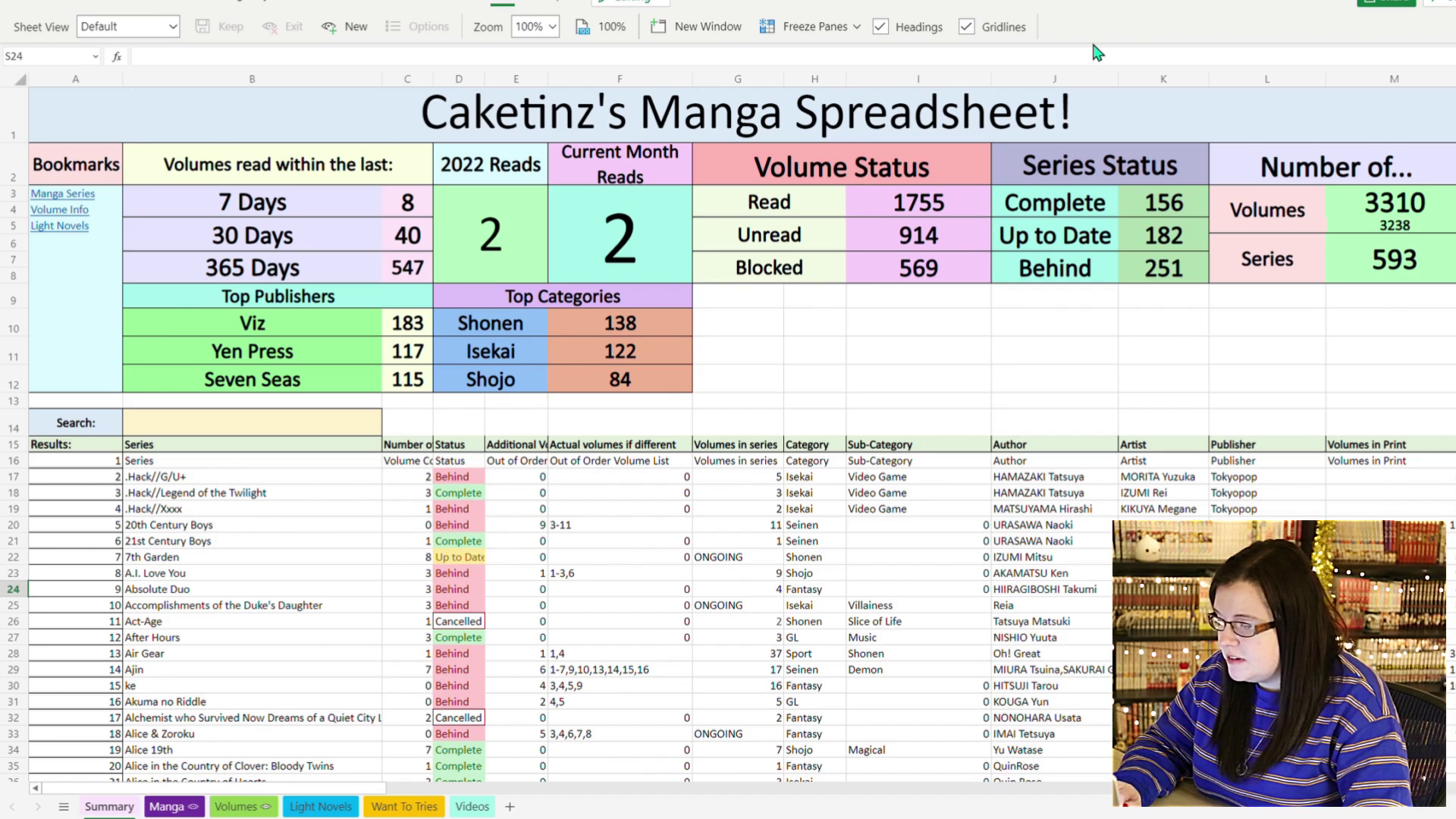
- On the Summary sheet, compare the formulas behind the two volume totals and the series total under Number of
click(1412, 213)
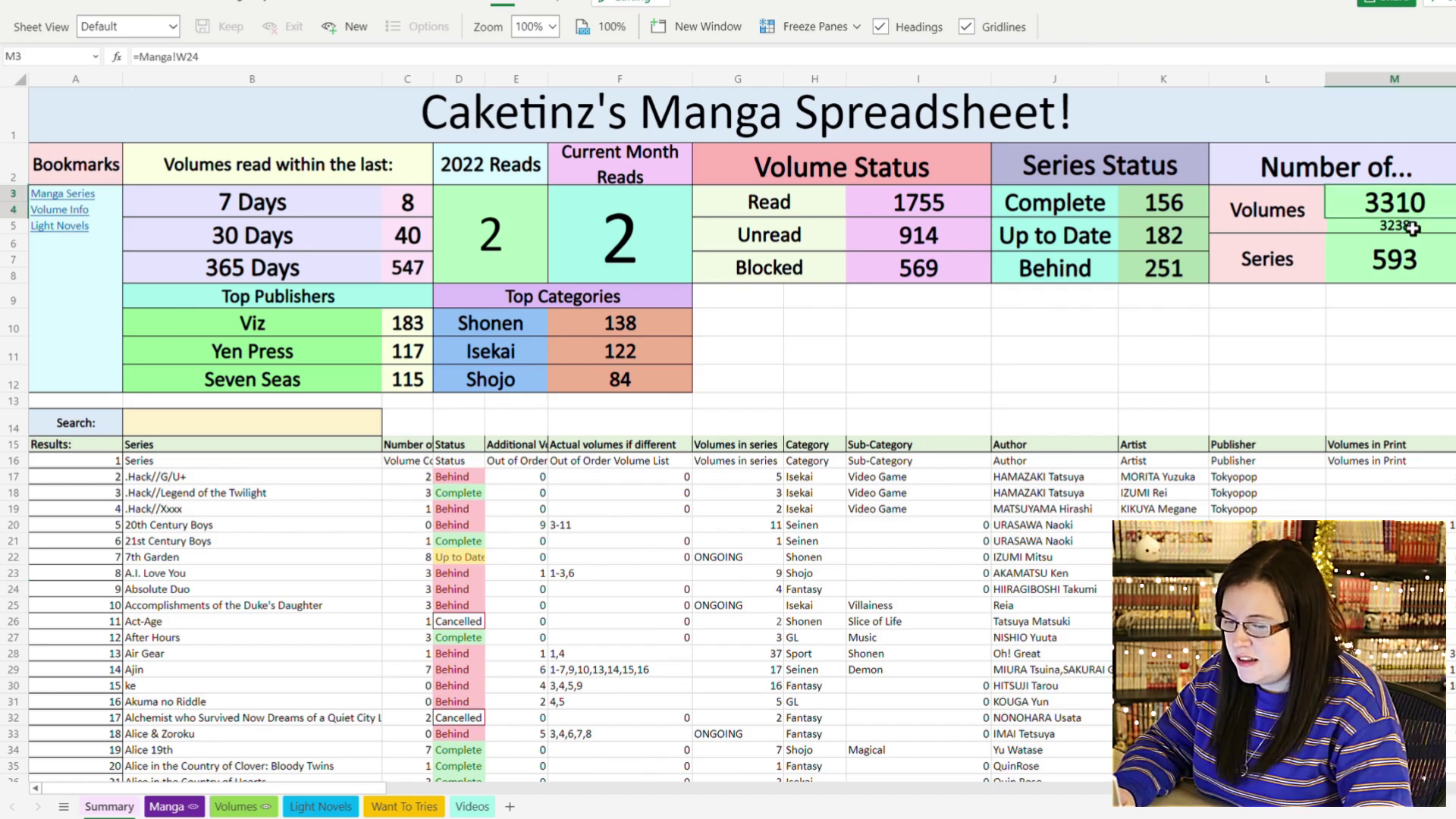
click(1414, 230)
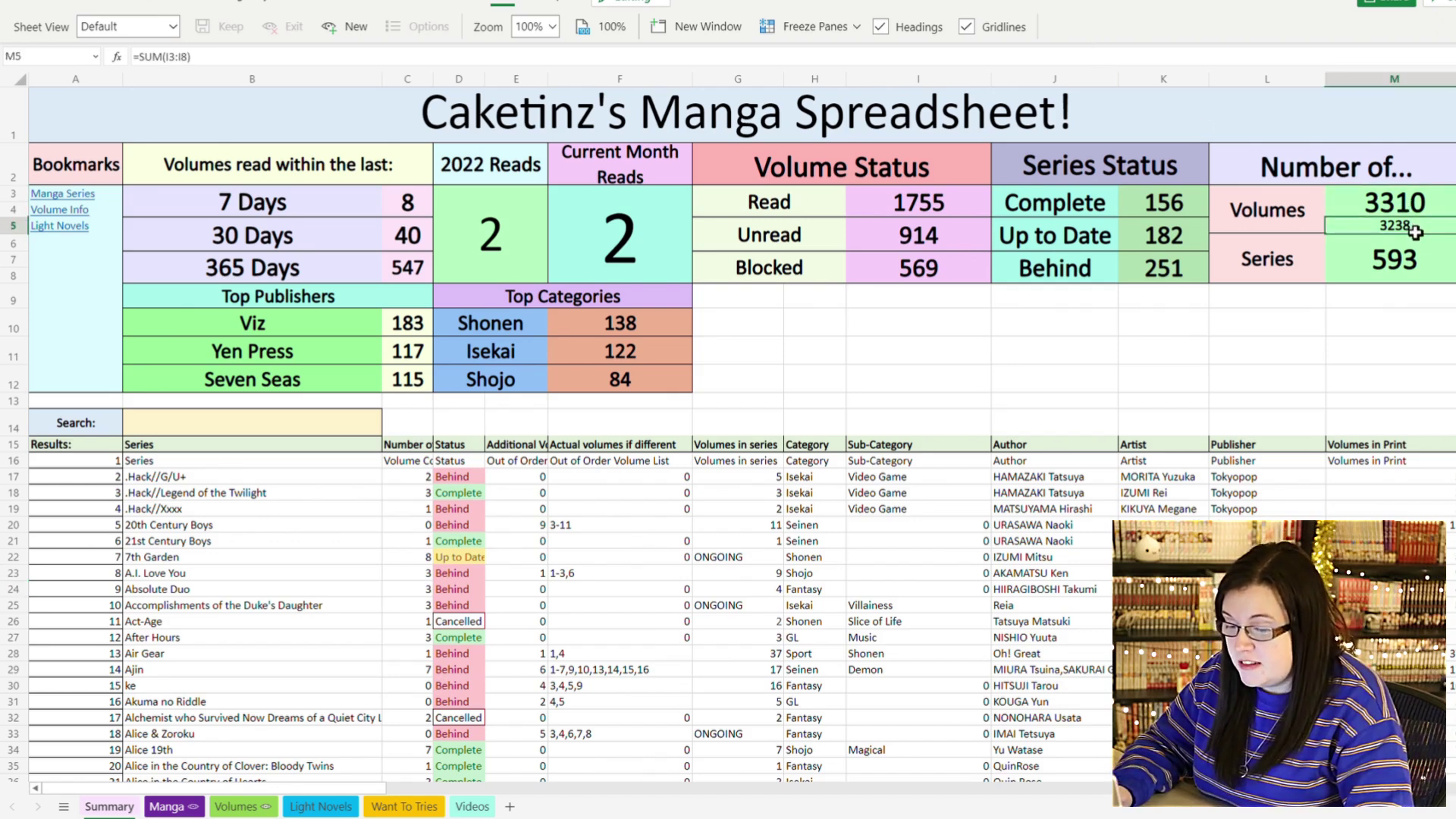
click(1445, 260)
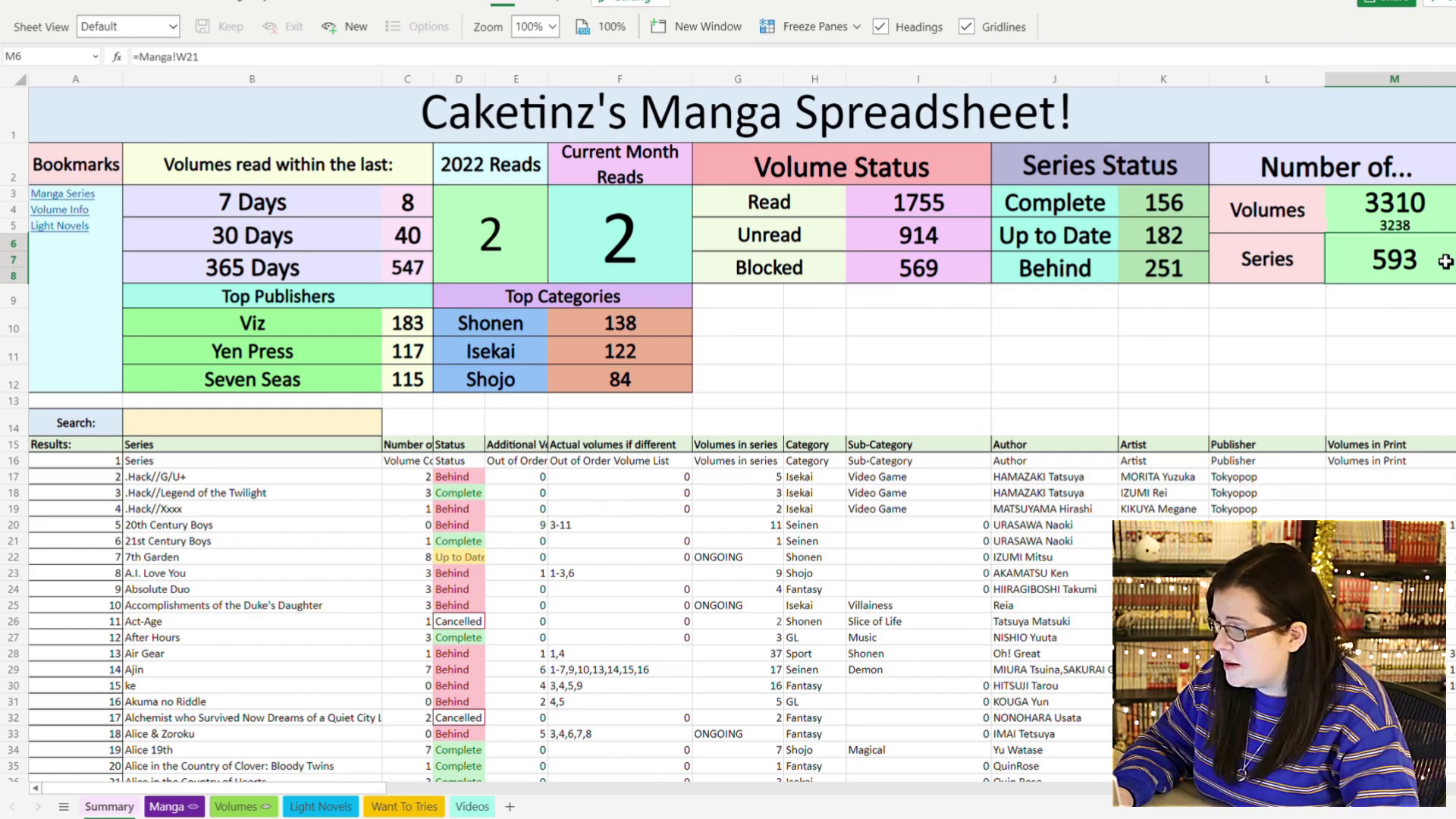
click(1442, 231)
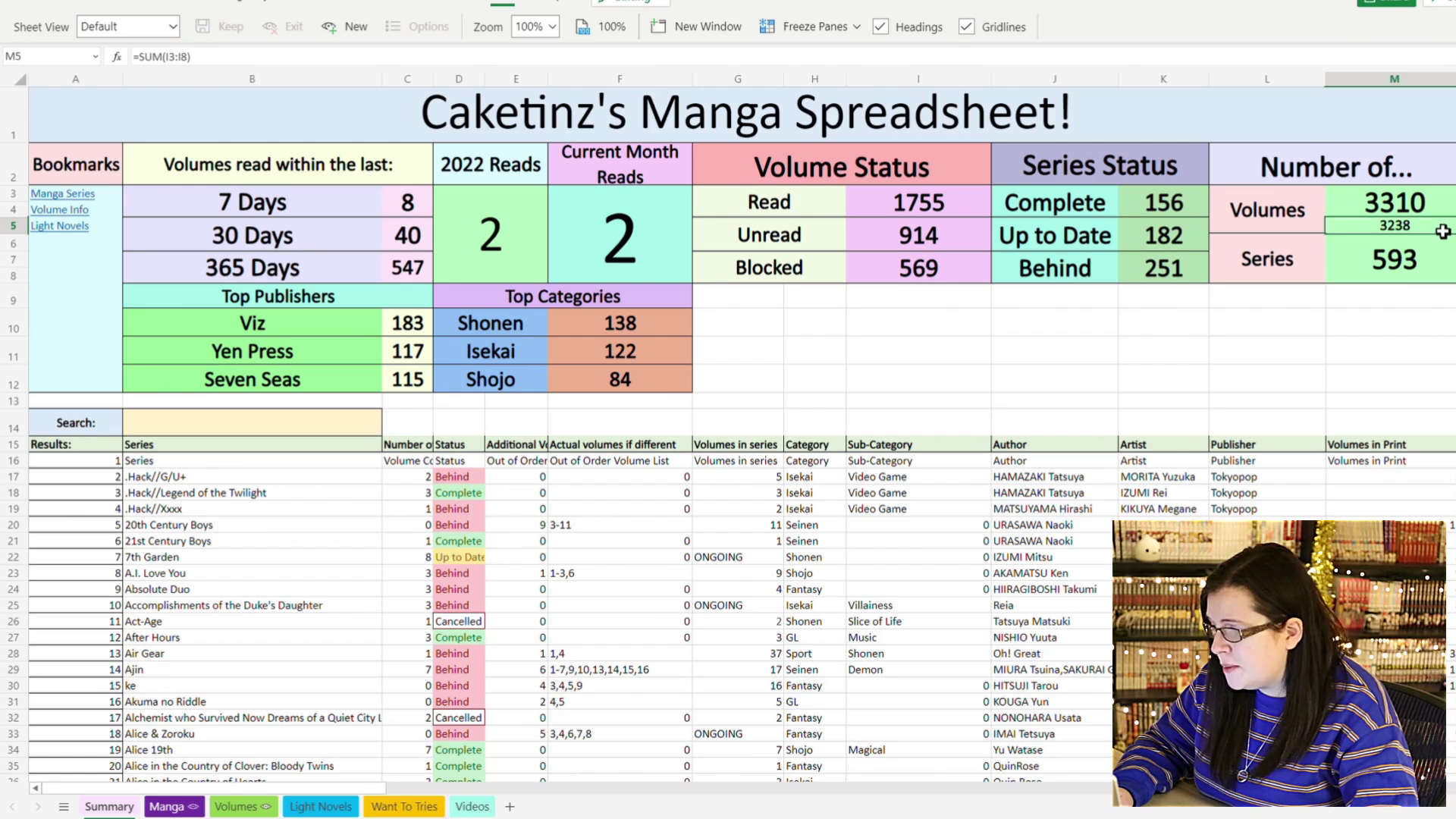
click(1447, 210)
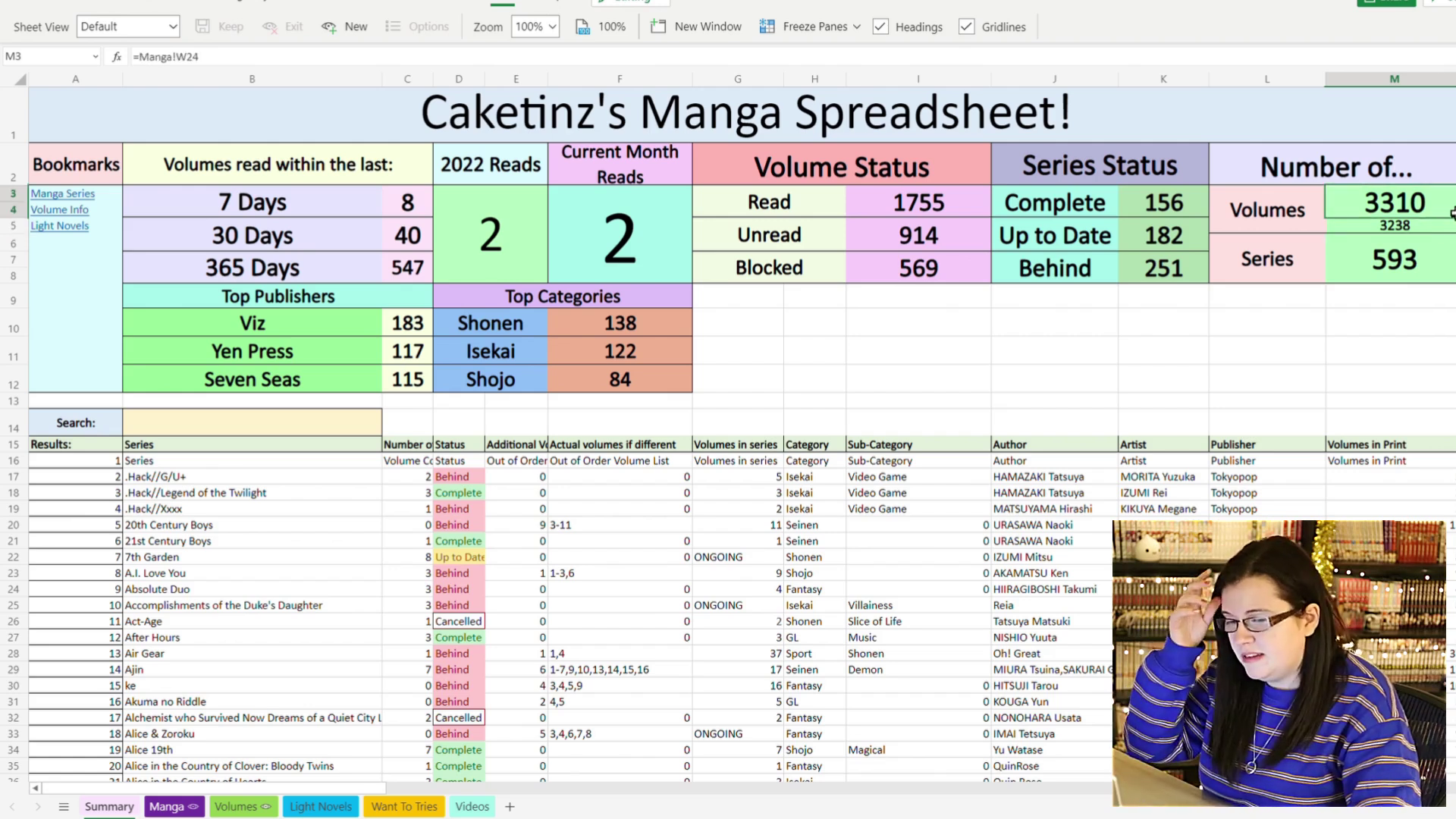
click(1445, 229)
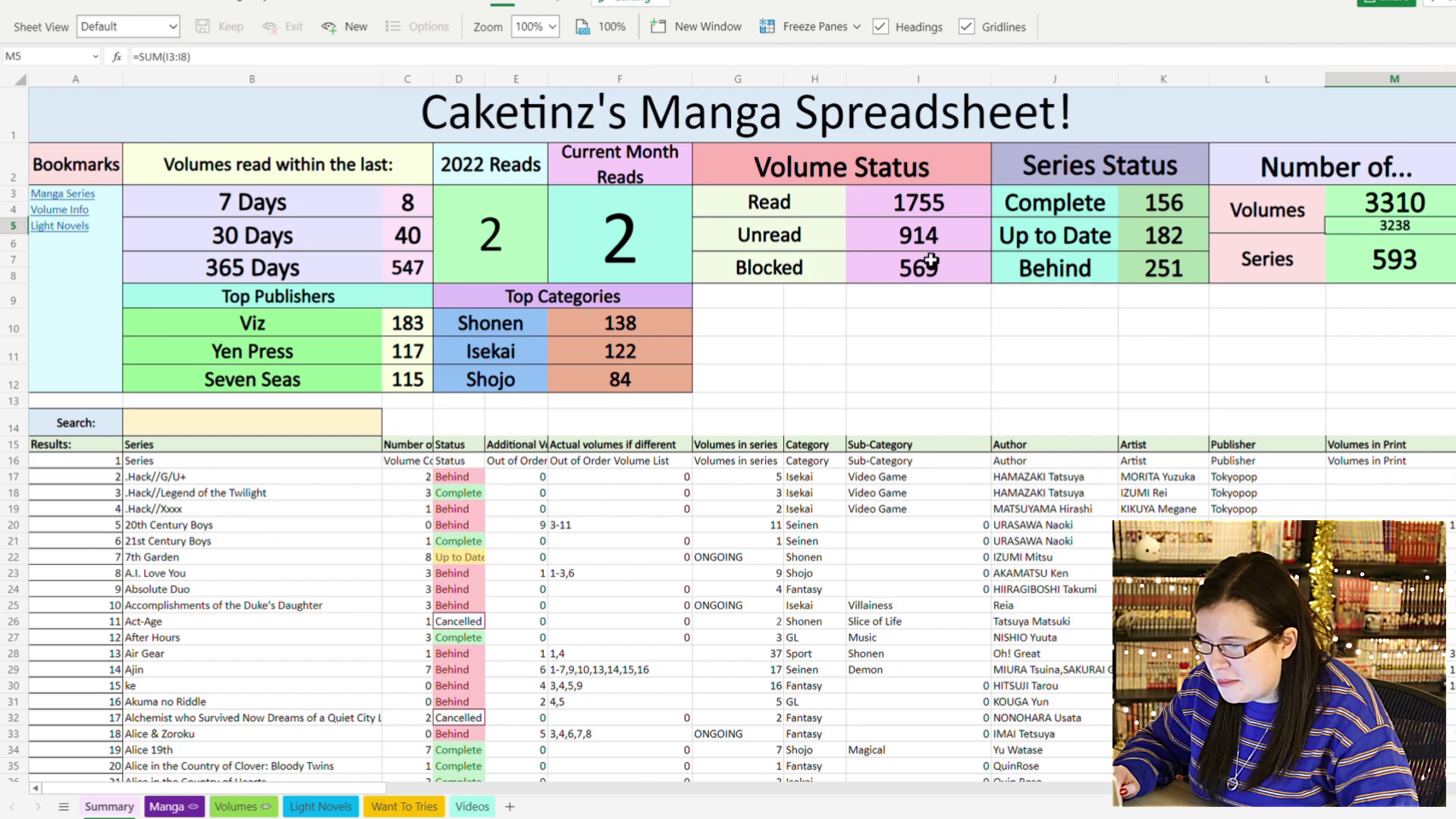
- Inspect the Volumes sheet references behind the Read, Current Month Reads and 2022 Reads figures, leaving them unedited
click(979, 211)
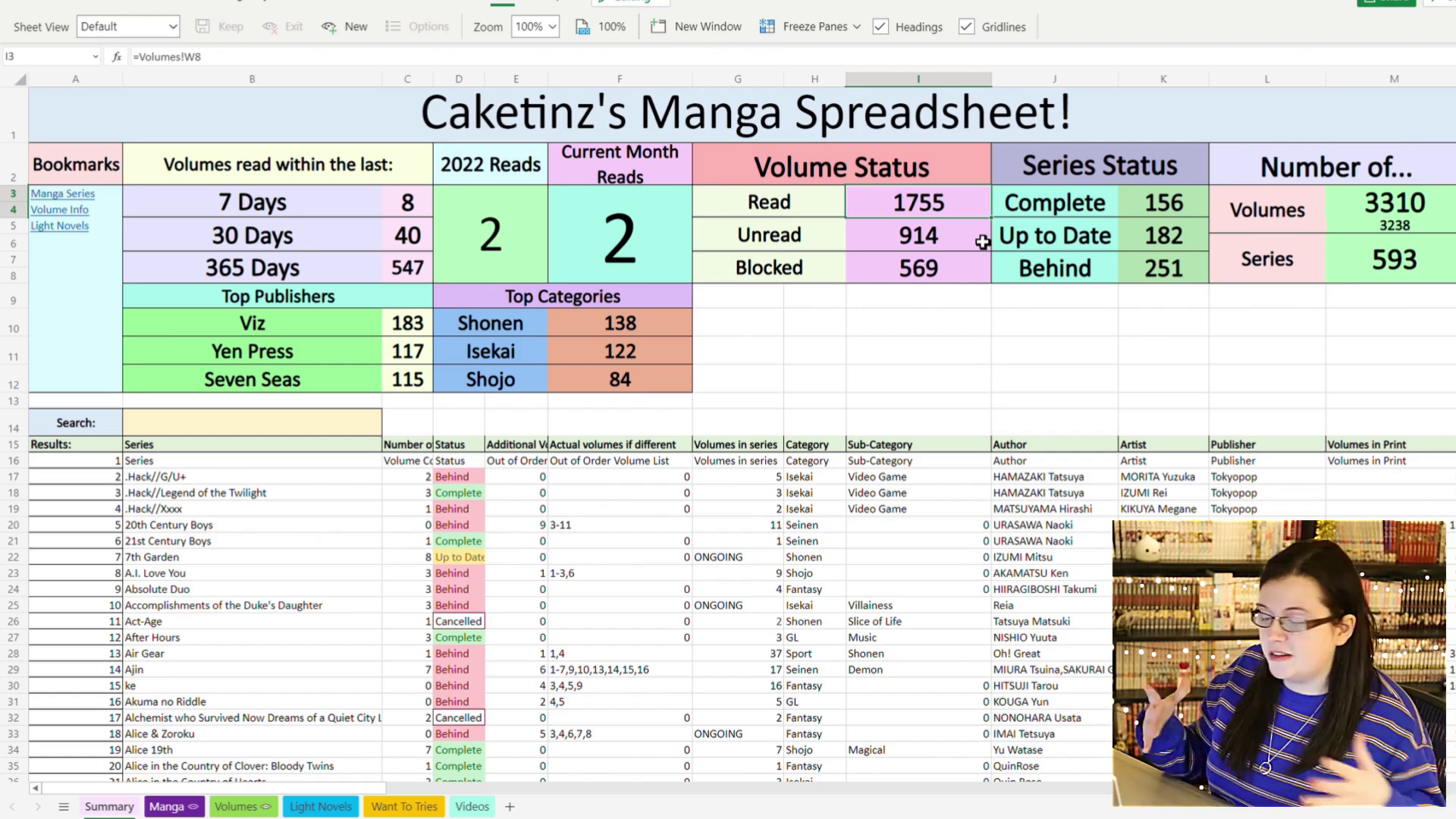
click(686, 260)
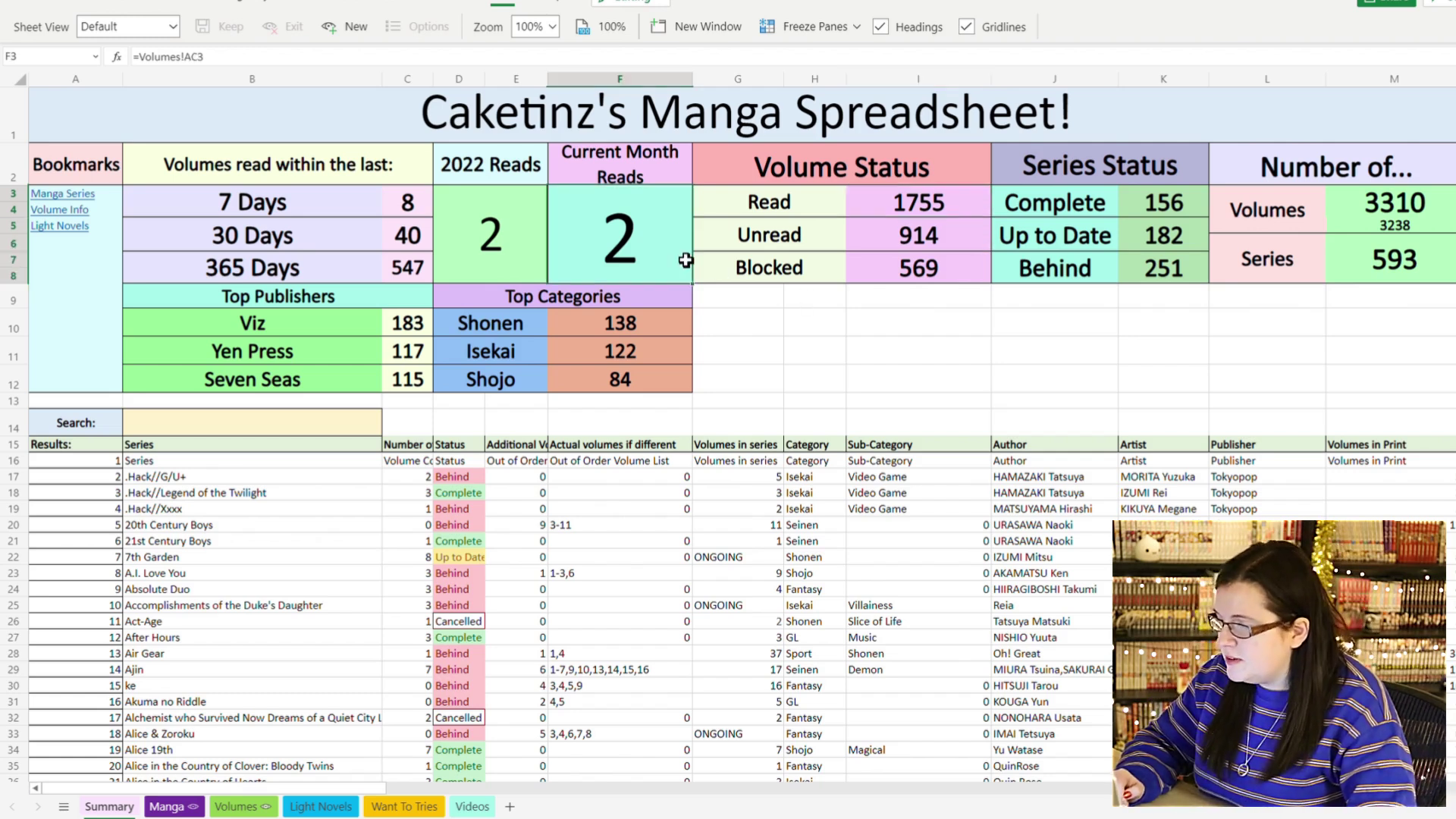
click(529, 249)
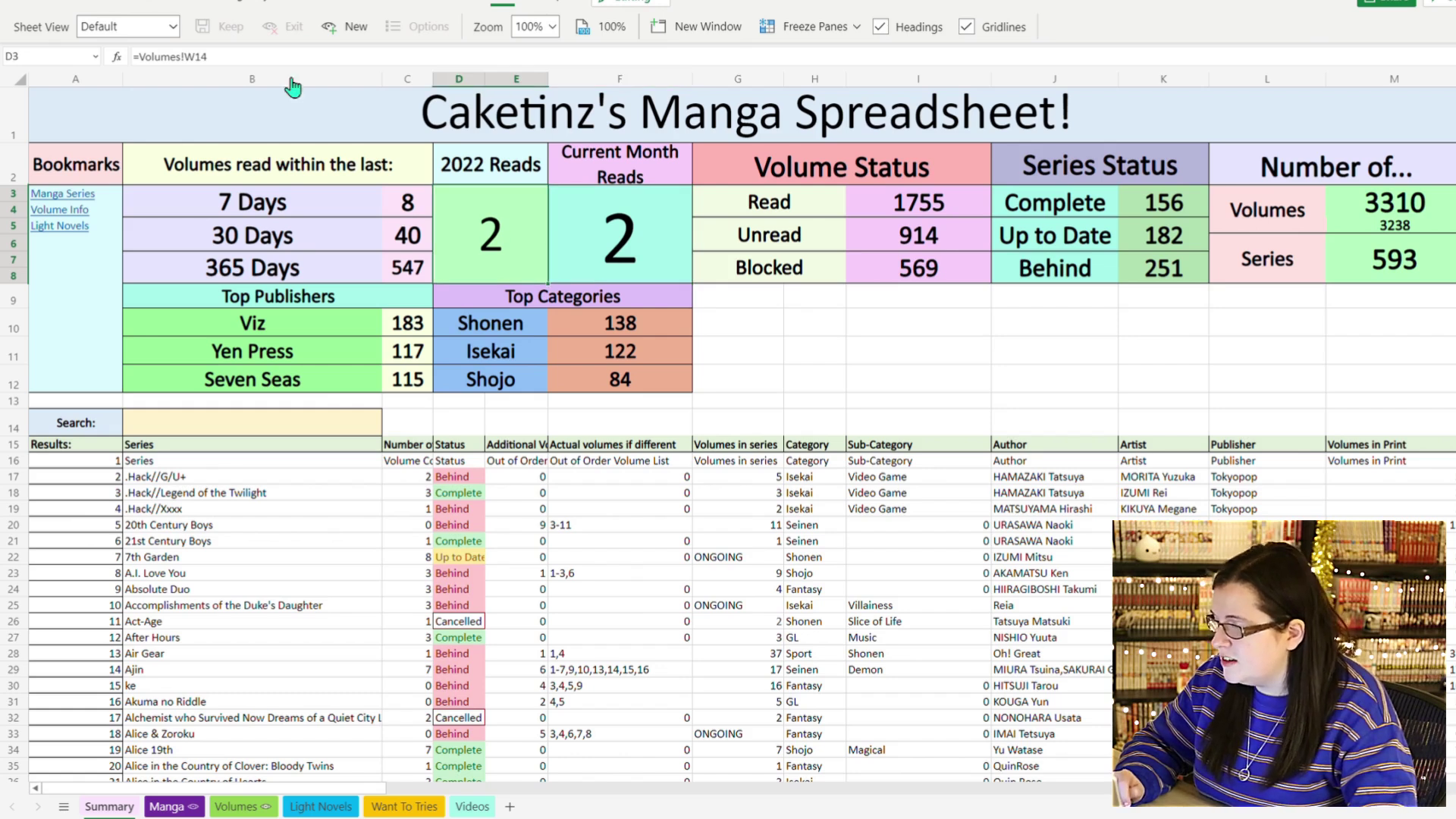
click(238, 69)
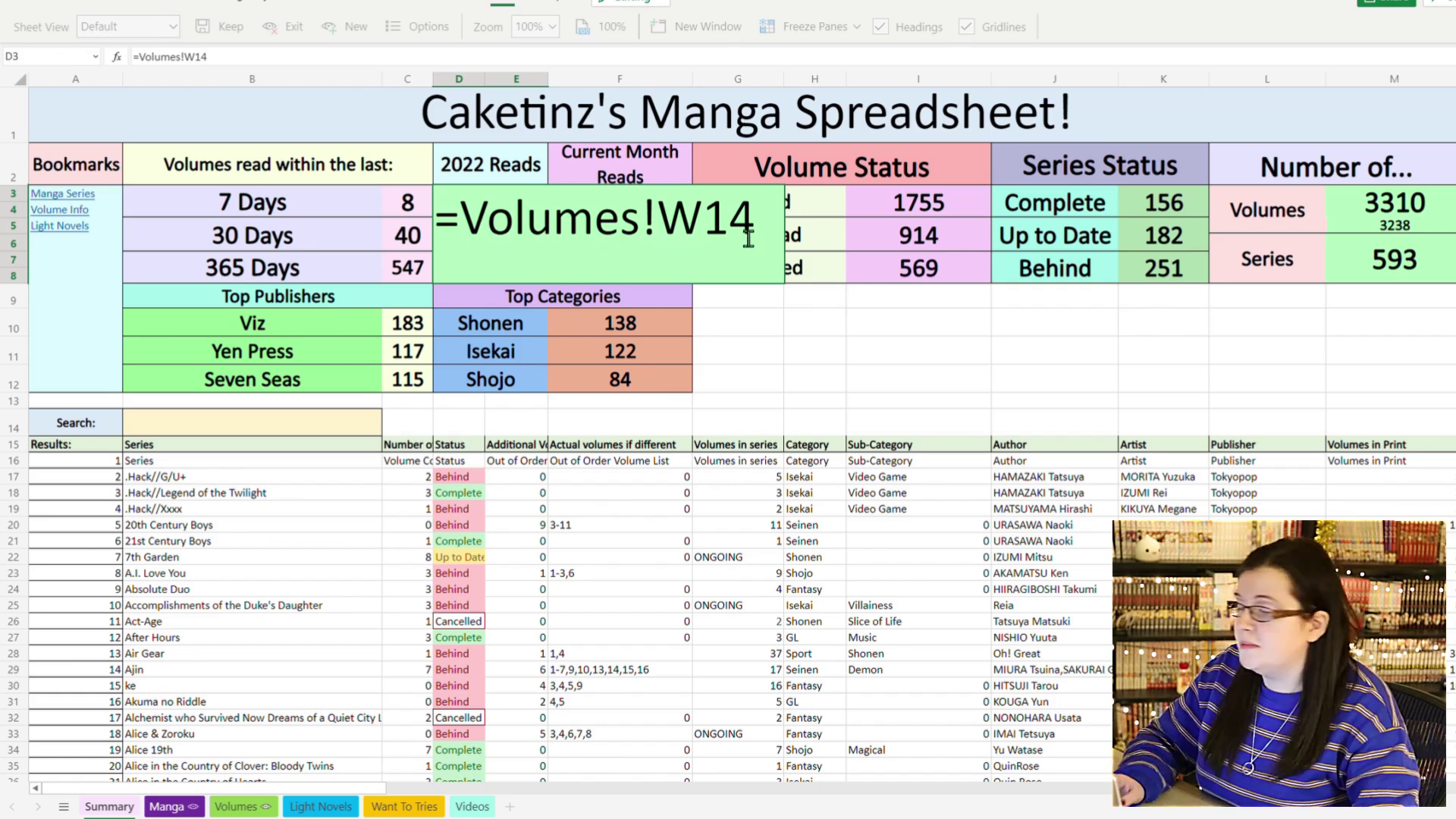
click(1007, 320)
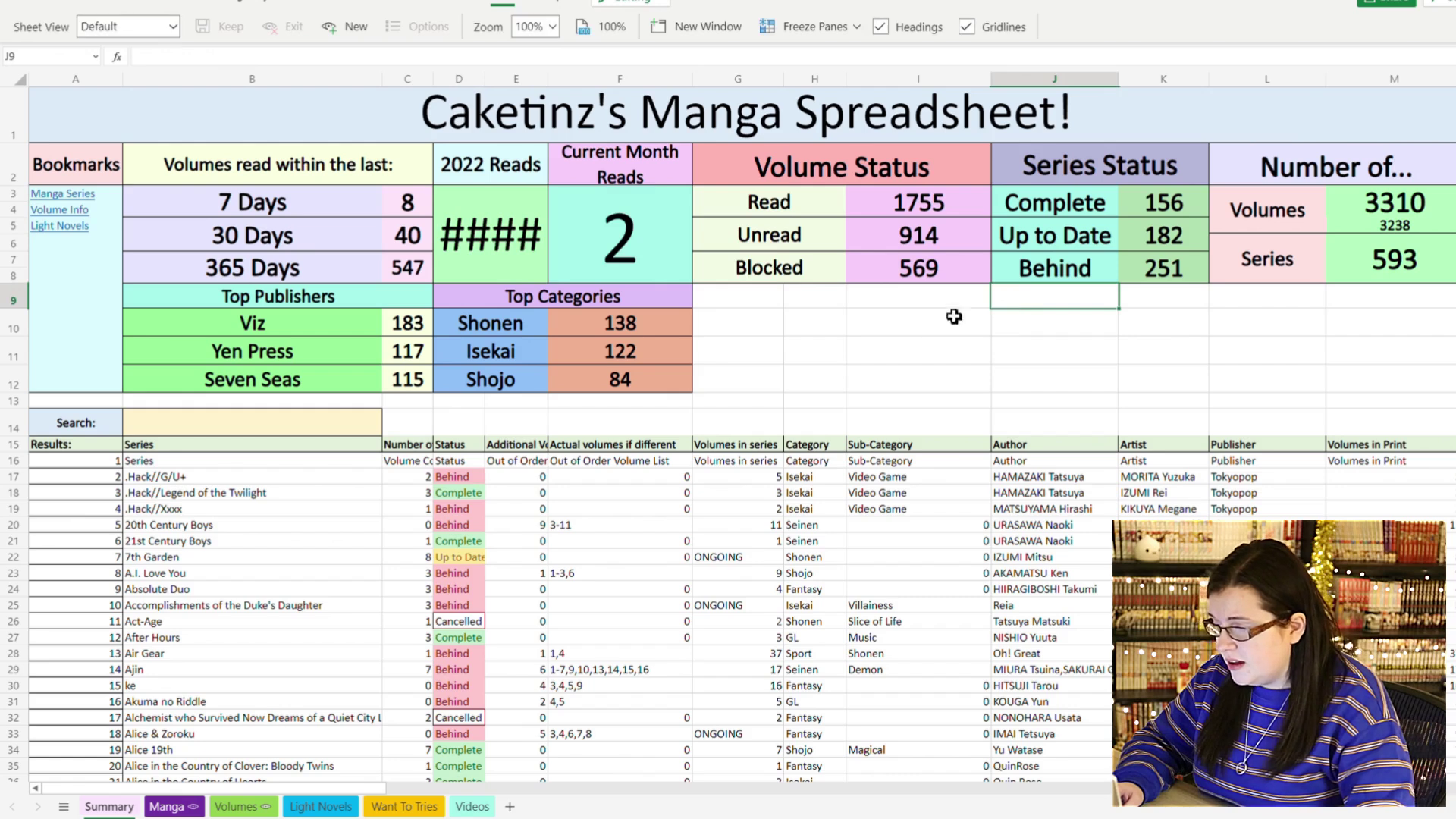
click(768, 303)
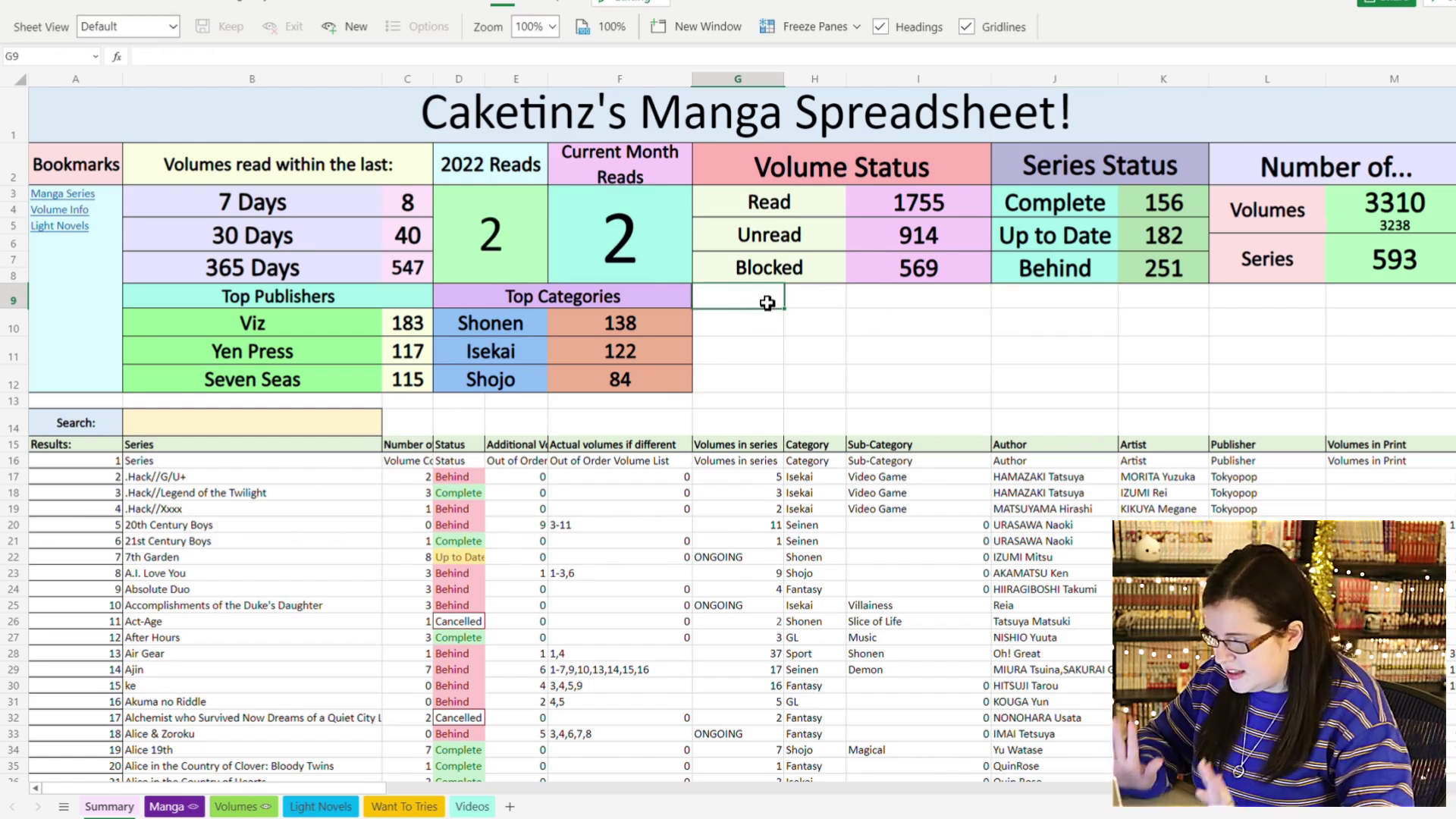